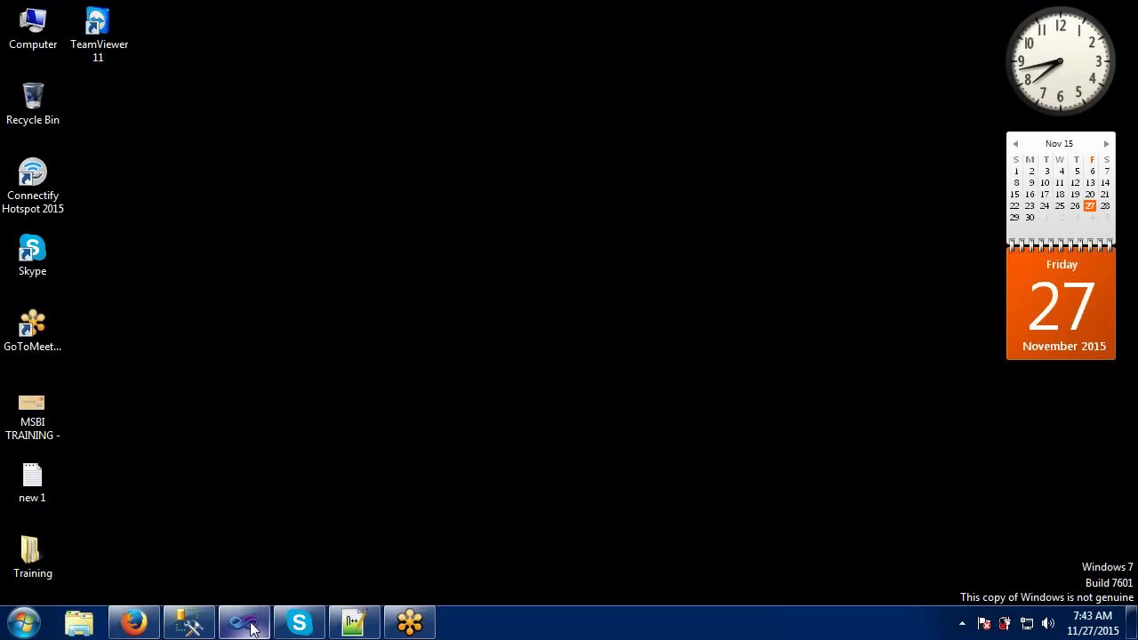
Switch to the blank Notepad++ document and sketch two source boxes side by side with the pen, each labelled S.
click(249, 623)
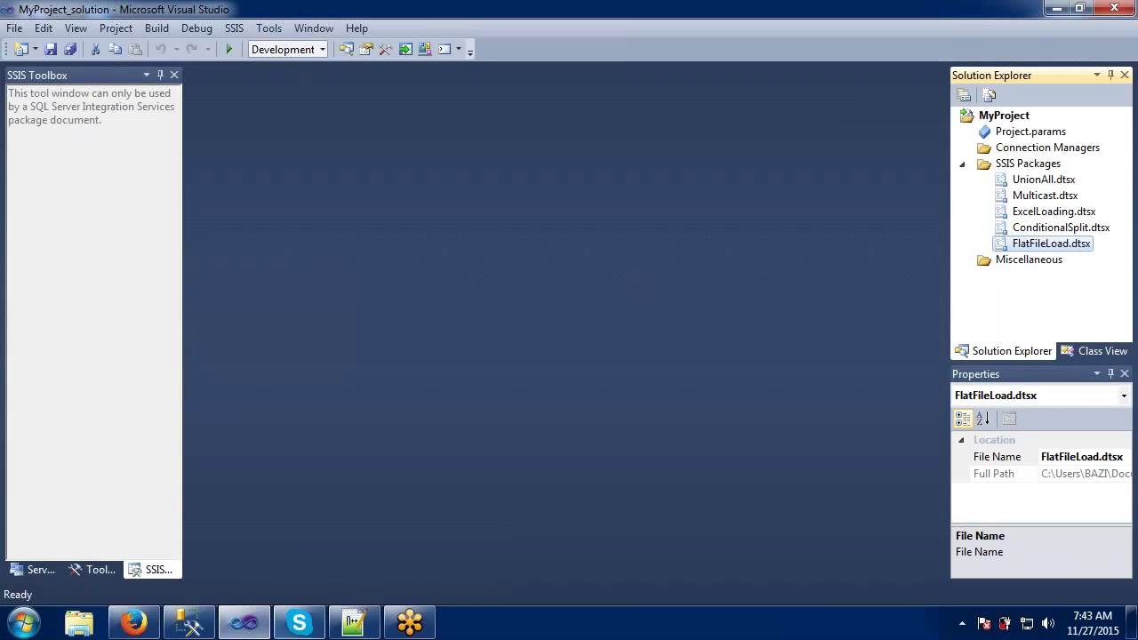
click(361, 623)
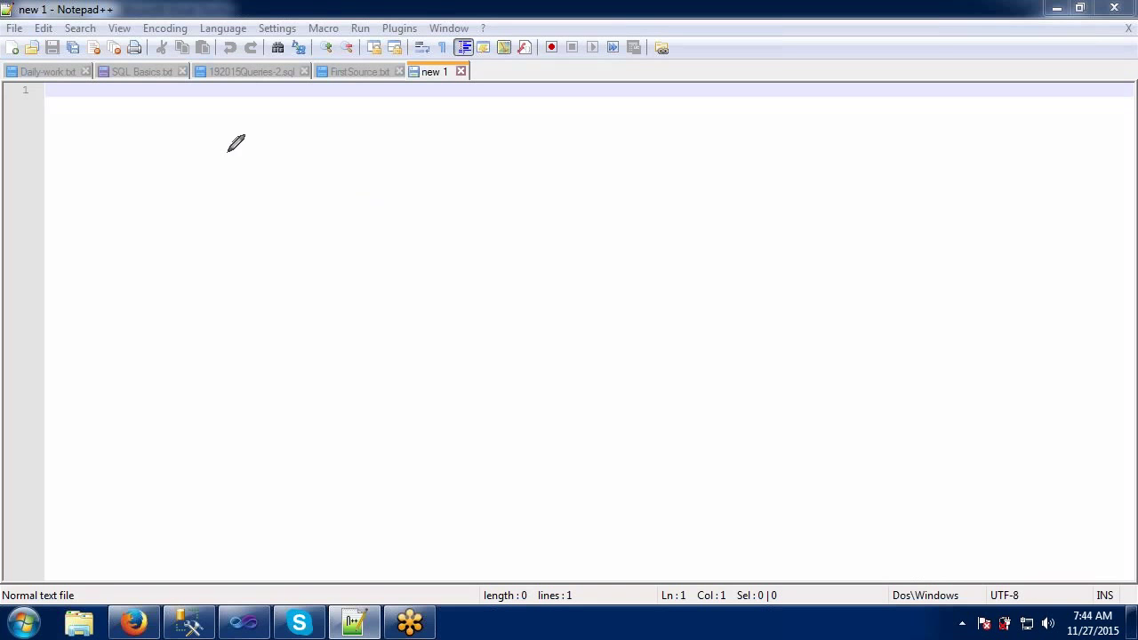
mouse_move(227, 151)
mouse_down()
mouse_move(218, 244)
mouse_move(318, 255)
mouse_move(324, 172)
mouse_move(228, 151)
mouse_up()
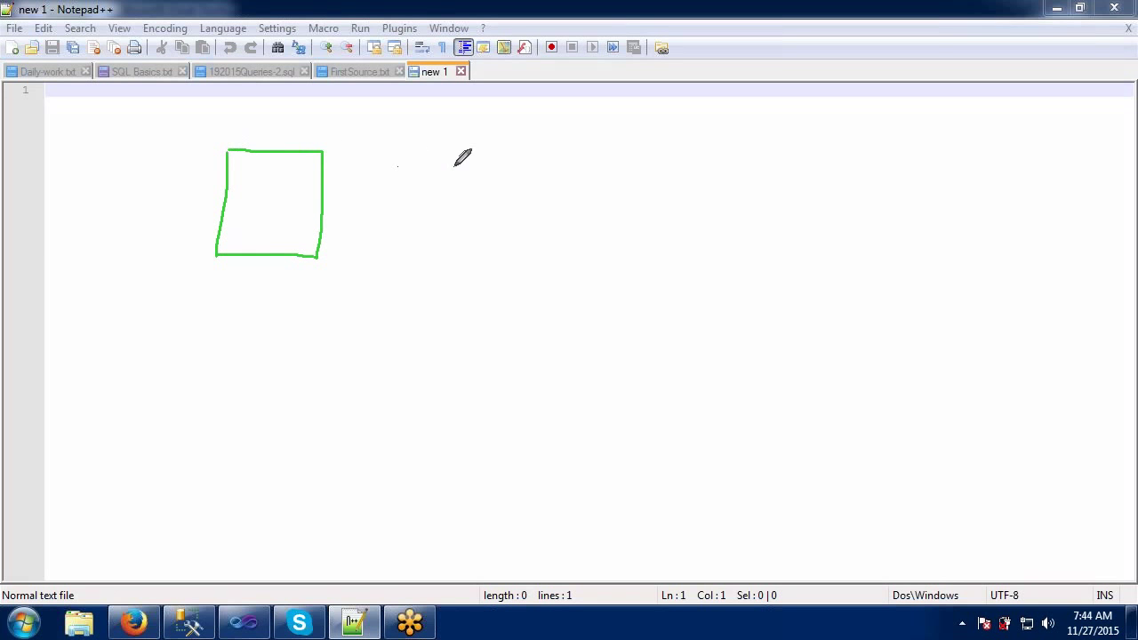
mouse_move(455, 165)
mouse_down()
mouse_move(444, 295)
mouse_move(591, 284)
mouse_move(601, 204)
mouse_move(452, 162)
mouse_up()
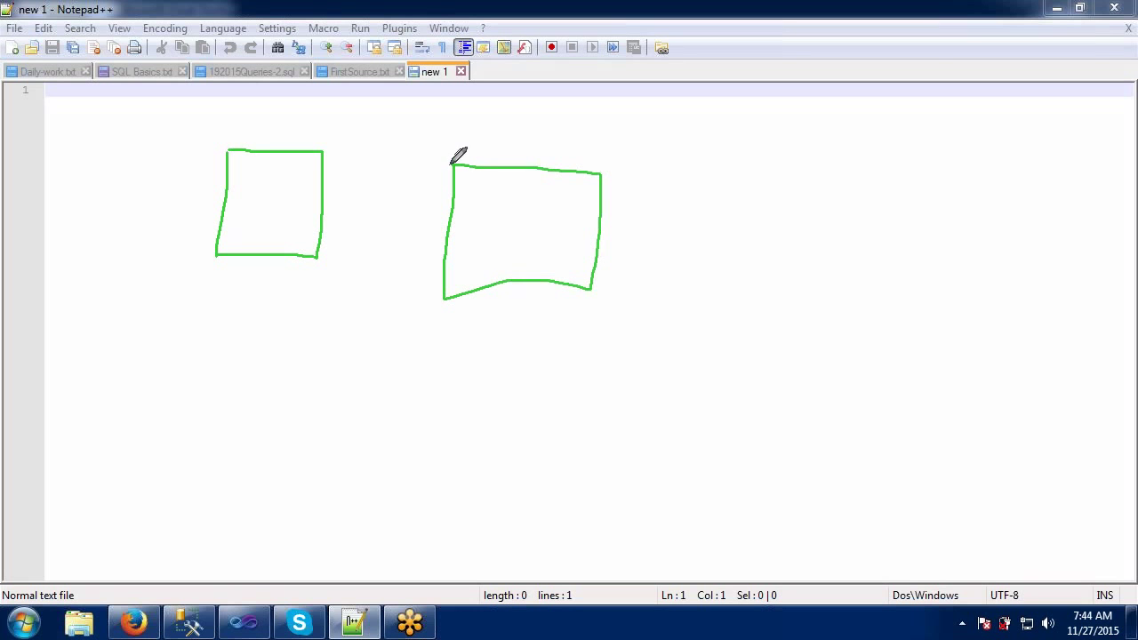
mouse_move(283, 189)
mouse_down()
mouse_move(275, 233)
mouse_move(252, 237)
mouse_up()
mouse_move(551, 198)
mouse_down()
mouse_move(494, 196)
mouse_move(527, 219)
mouse_move(511, 252)
mouse_move(488, 247)
mouse_up()
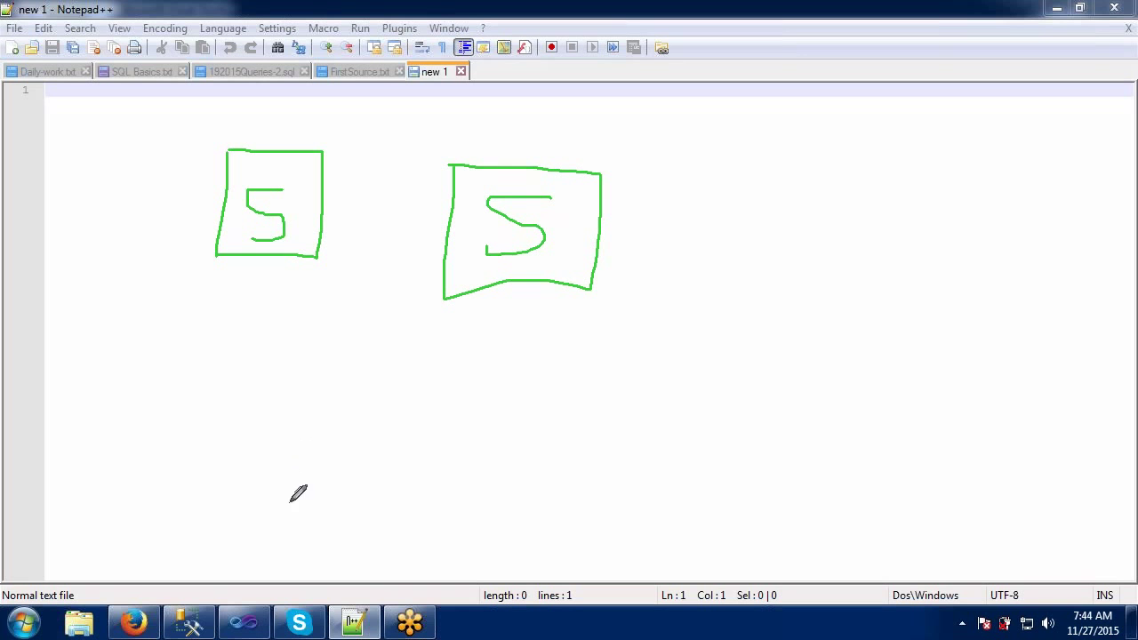
Sketch a destination box below the two source boxes, labelled T inside and D beside it.
mouse_move(290, 503)
mouse_down()
mouse_move(290, 515)
mouse_move(289, 477)
mouse_move(428, 519)
mouse_move(426, 542)
mouse_move(285, 553)
mouse_up()
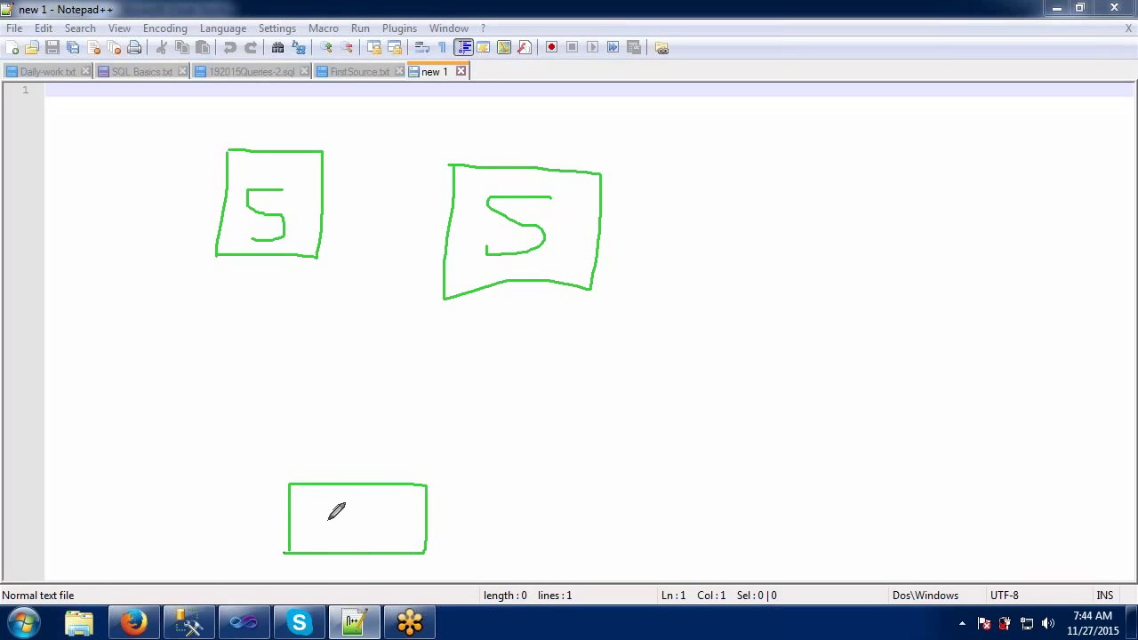
mouse_move(337, 500)
mouse_down()
mouse_move(389, 501)
mouse_move(365, 536)
mouse_up()
mouse_move(258, 508)
mouse_down()
mouse_move(259, 528)
mouse_move(272, 512)
mouse_move(258, 532)
mouse_up()
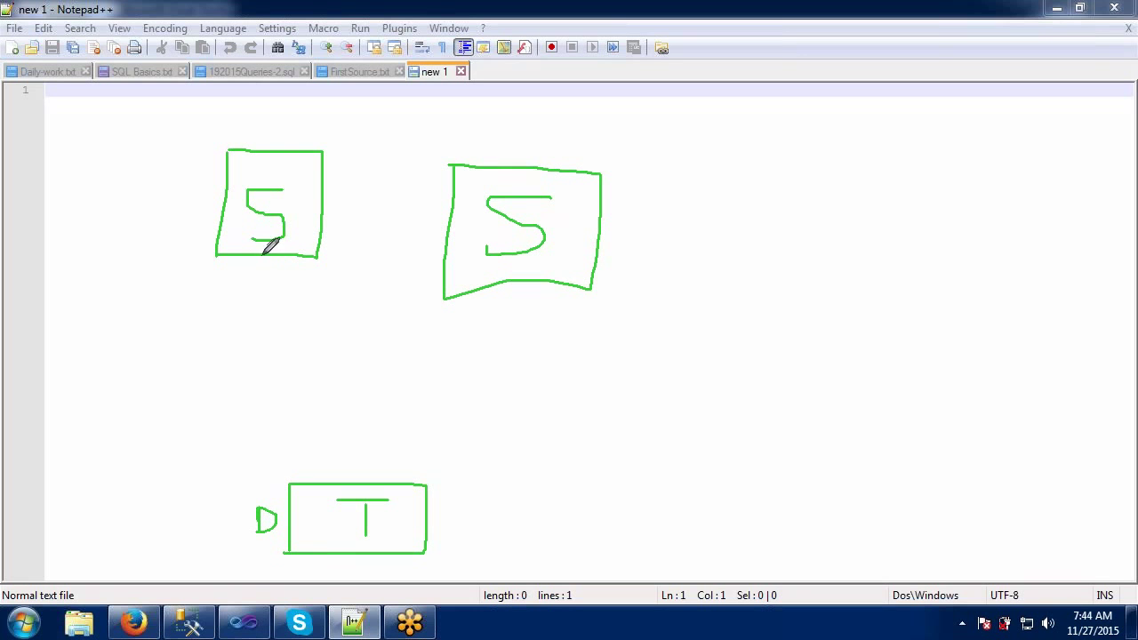
Draw lines from both source boxes into a small middle box, and an arrow from it down to the T box.
mouse_move(263, 256)
mouse_down()
mouse_move(259, 340)
mouse_move(367, 364)
mouse_up()
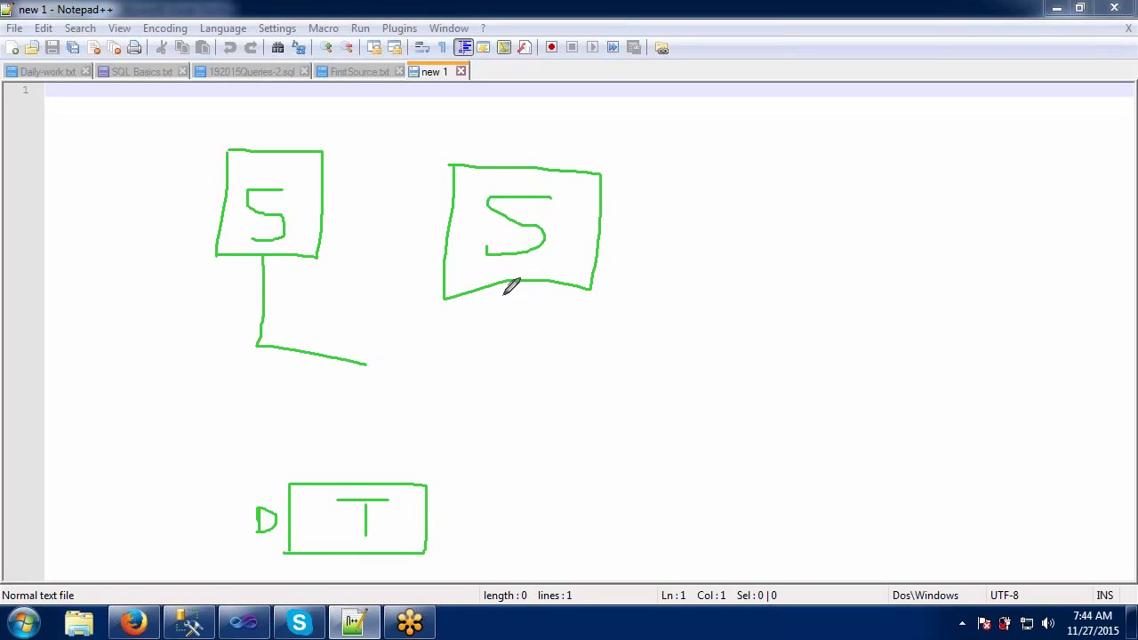
mouse_move(504, 287)
mouse_down()
mouse_move(488, 354)
mouse_move(368, 368)
mouse_move(345, 396)
mouse_up()
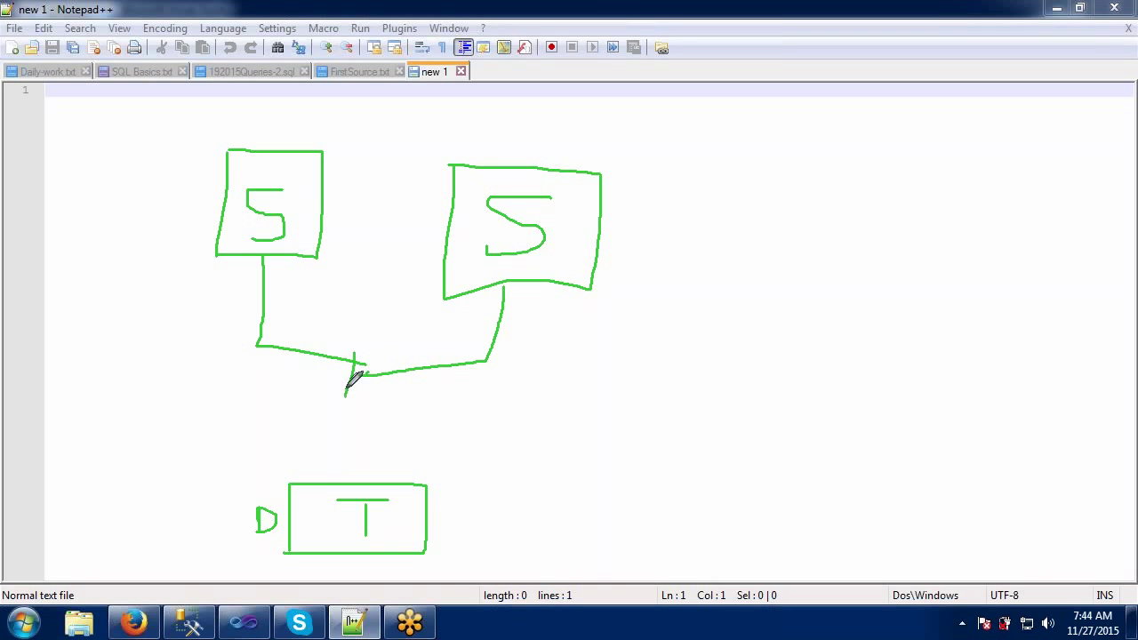
mouse_move(353, 350)
mouse_down()
mouse_move(420, 358)
mouse_move(416, 397)
mouse_move(341, 389)
mouse_move(362, 476)
mouse_move(380, 473)
mouse_up()
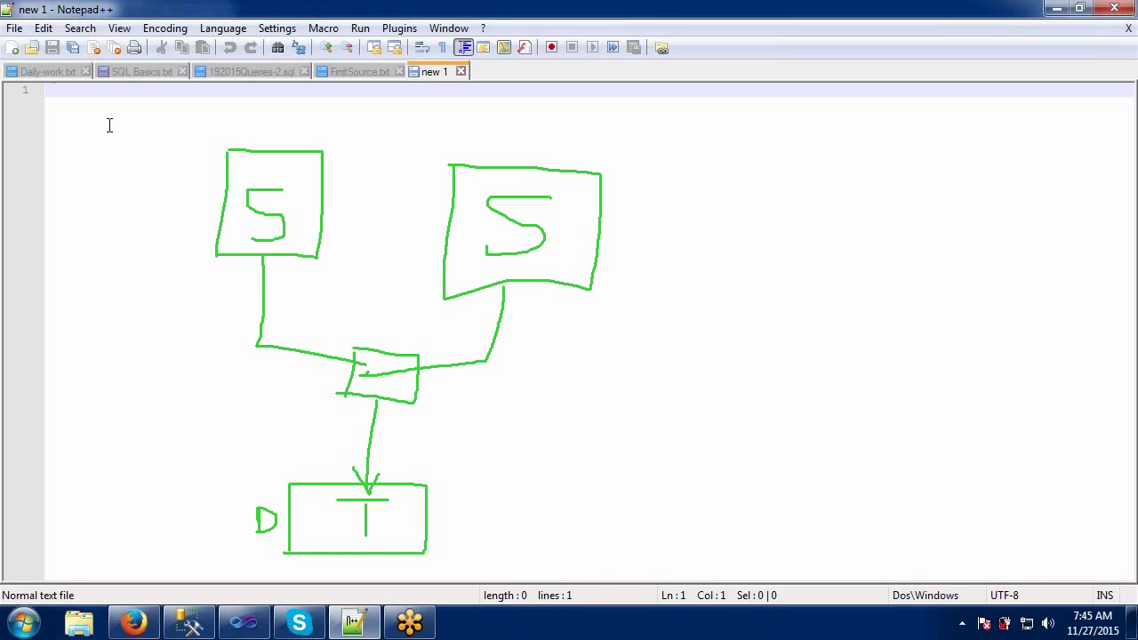
Write the first note line as "1)Only 2 source can joined".
text(1))
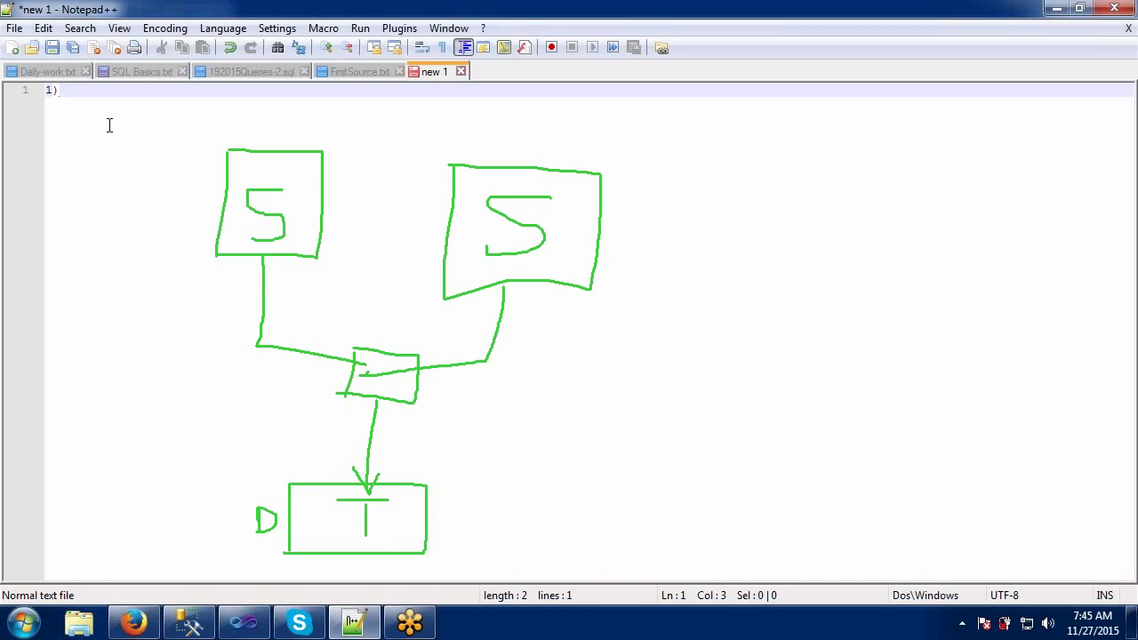
text(Only 2 tw)
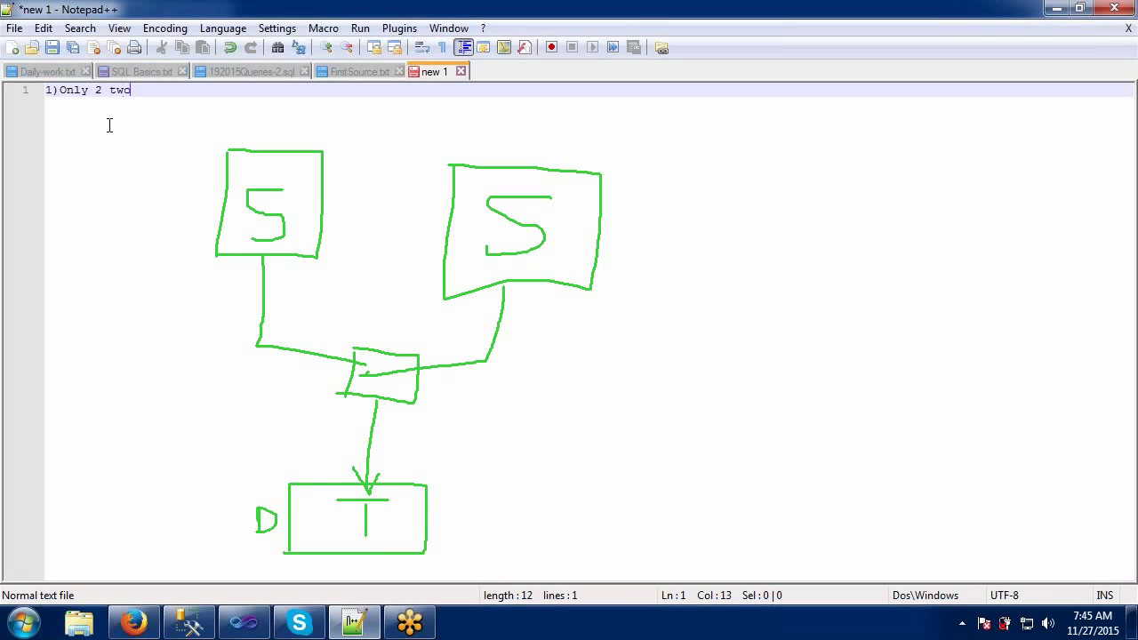
text(o)
key(BackSpace)
key(BackSpace)
key(BackSpace)
text(source can joii)
key(BackSpace)
text(ned)
key(Return)
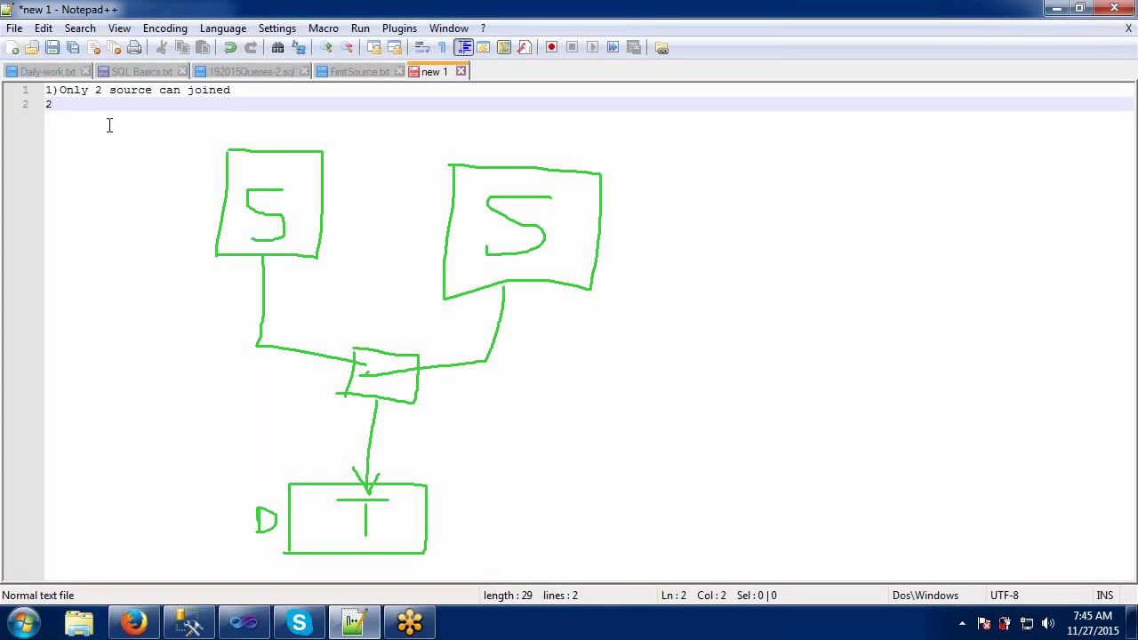
Write the second note line as "2)Input should be in sorted order".
text(2)Input should be i s)
key(BackSpace)
key(BackSpace)
text(n so)
key(BackSpace)
key(BackSpace)
text(so)
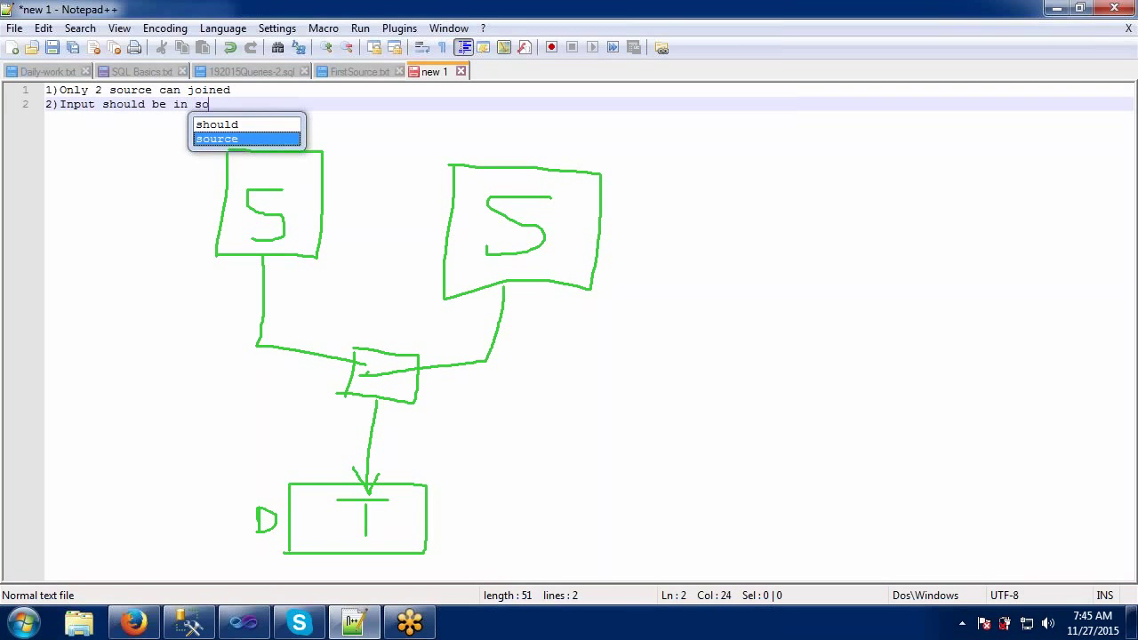
text(rted order)
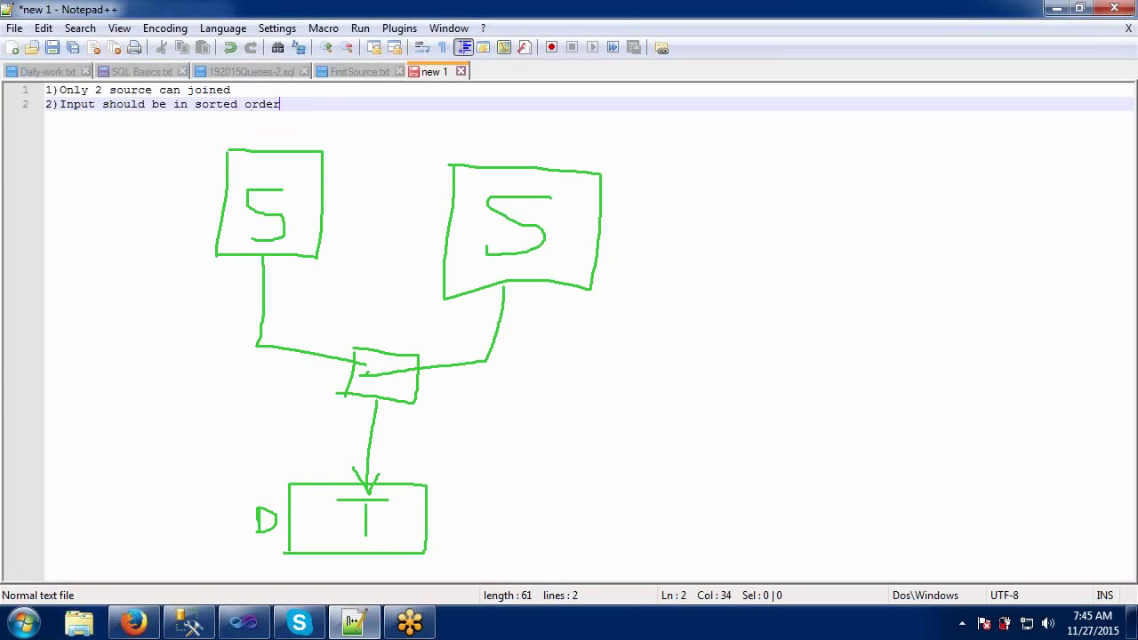
Add the third note line "3)Sorted result".
key(Return)
text(3))
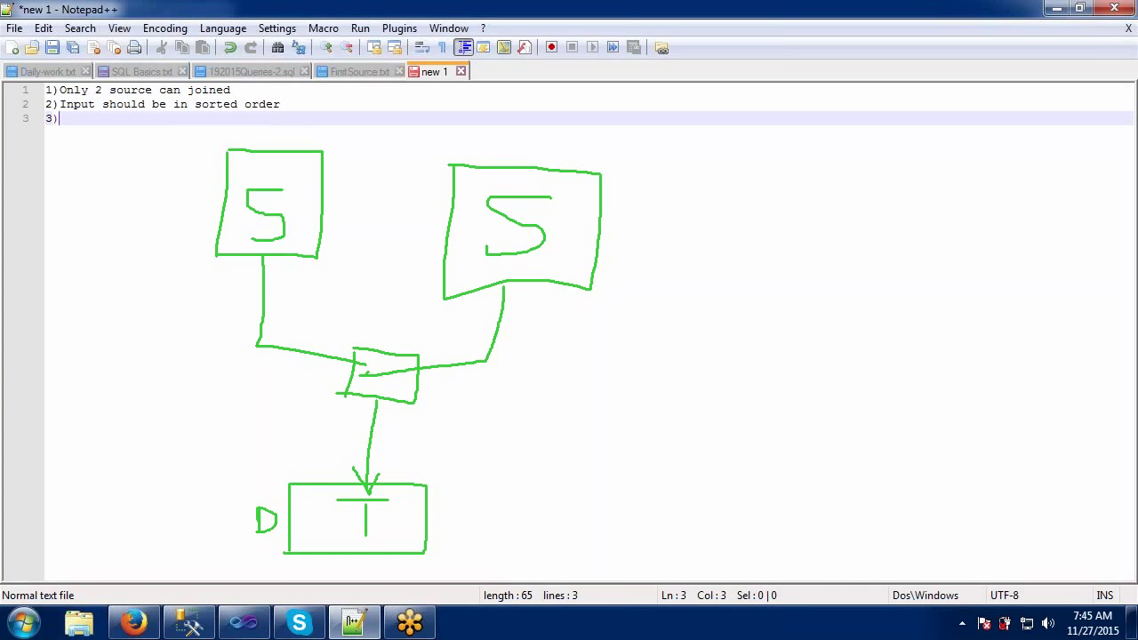
text(Sorted result)
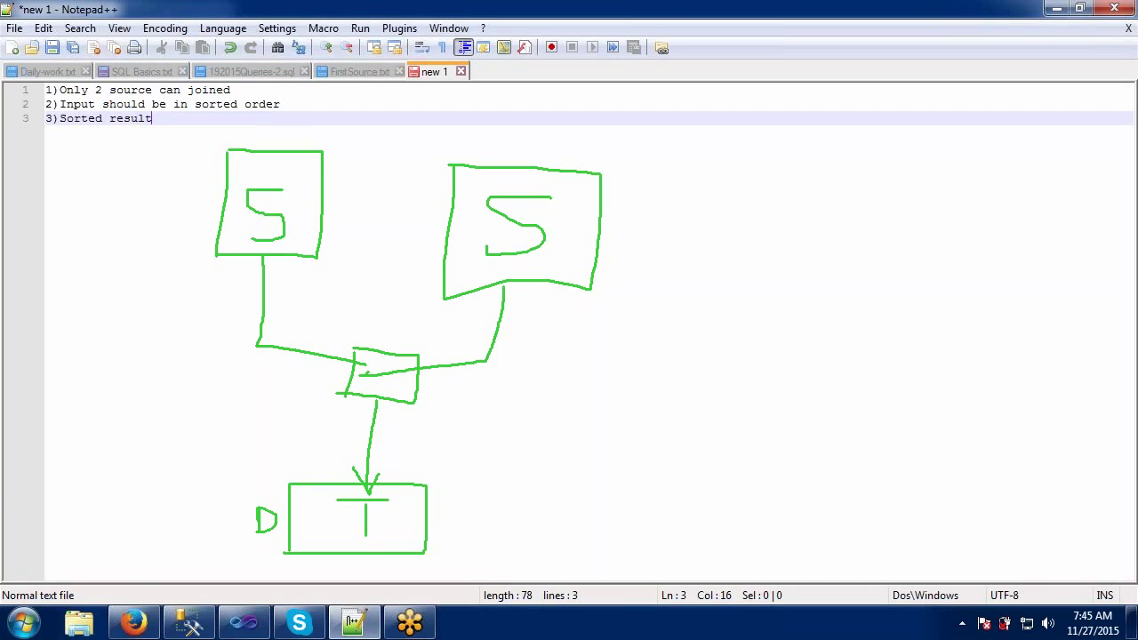
Insert an indented heading "Merge" on a new line above the three numbered notes.
click(48, 92)
key(Return)
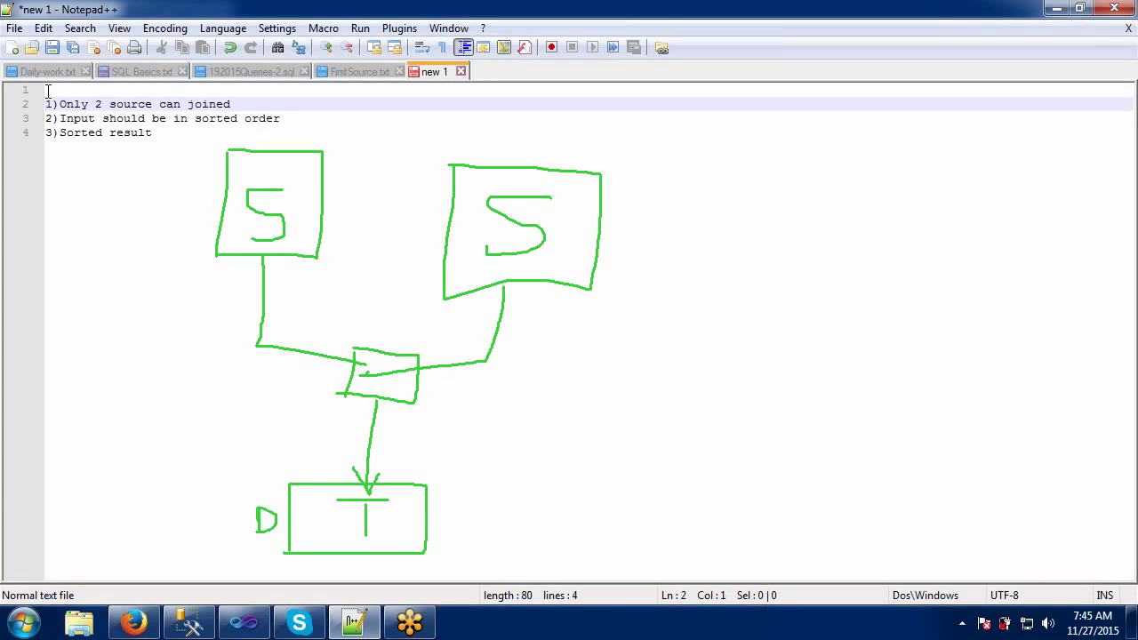
key(Up)
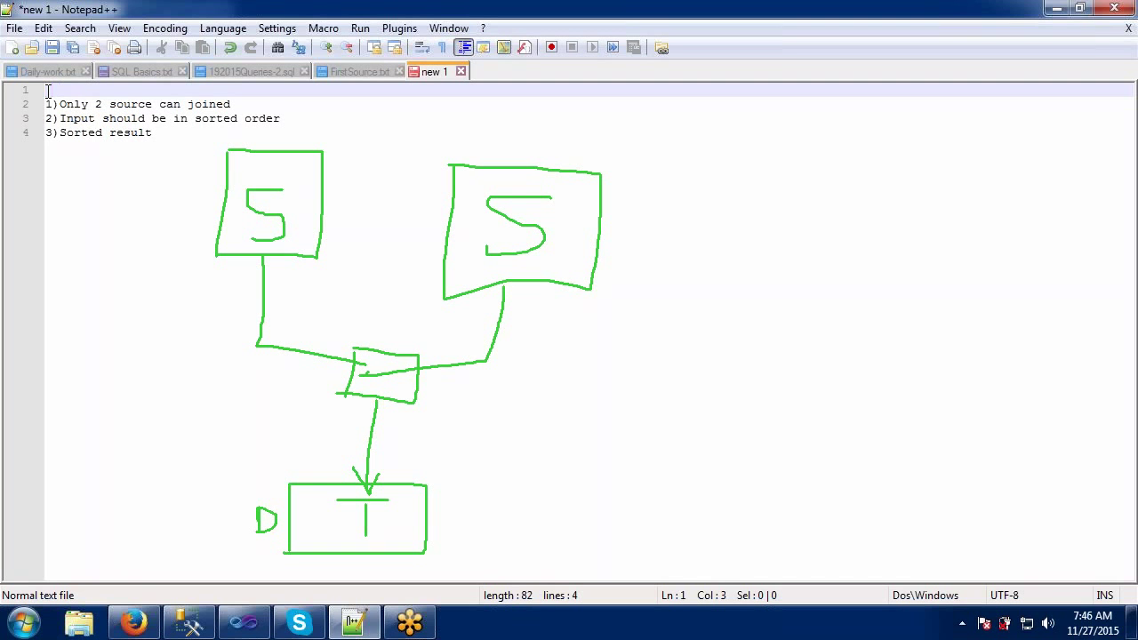
text(Merge)
Below the Merge notes, leave a blank line and add the heading "union All" with the first point "1)No limit".
key(ctrl+End)
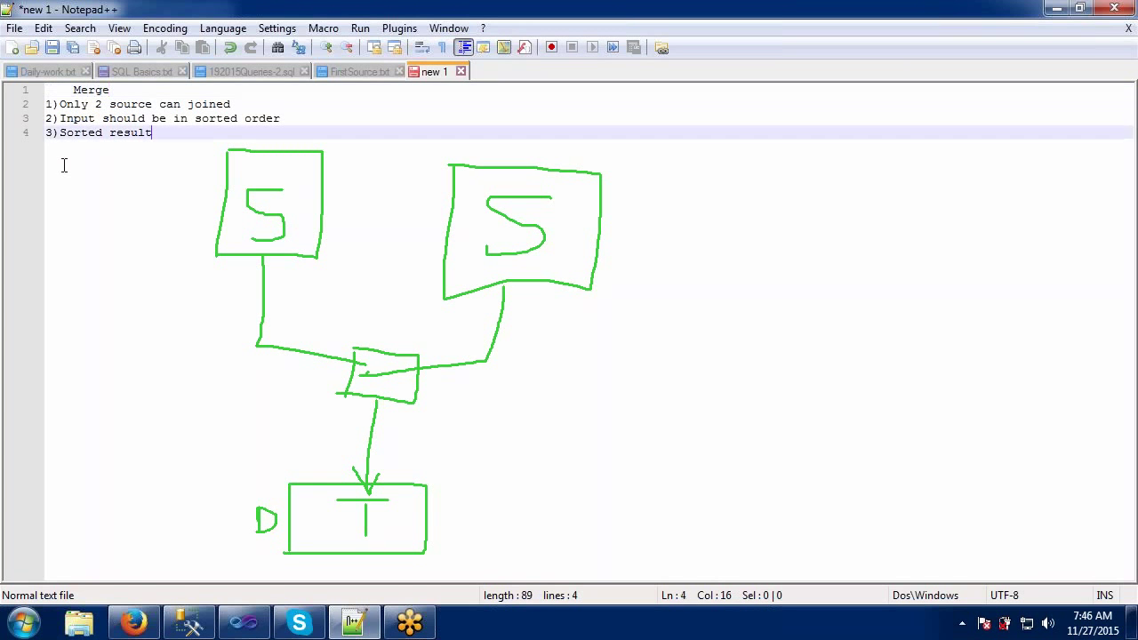
key(Return)
key(Return)
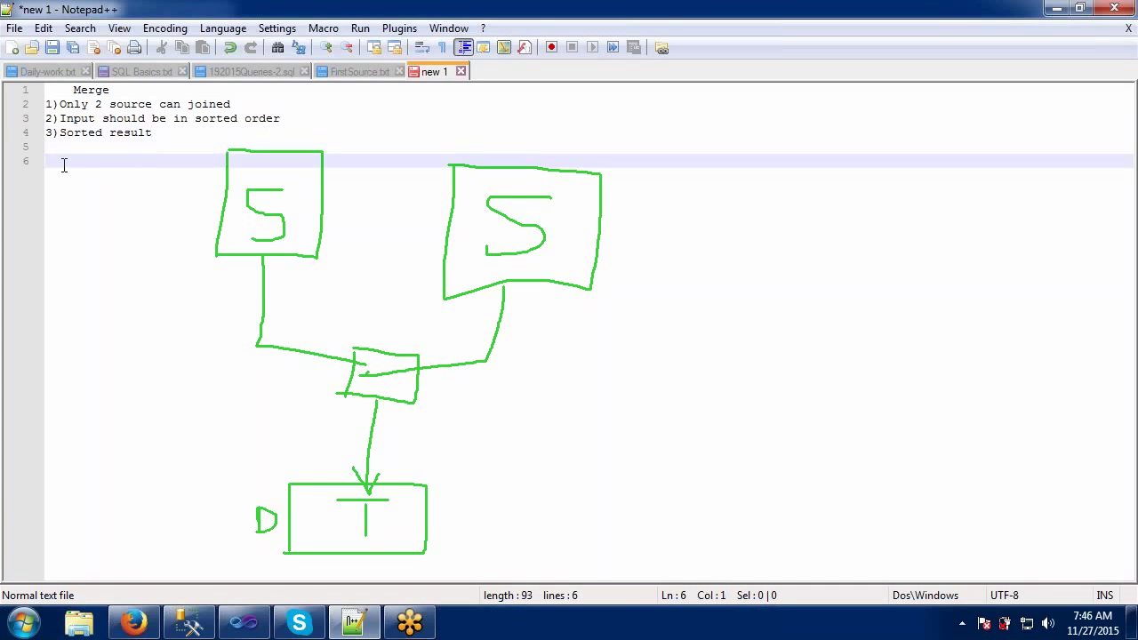
text(union All)
key(Return)
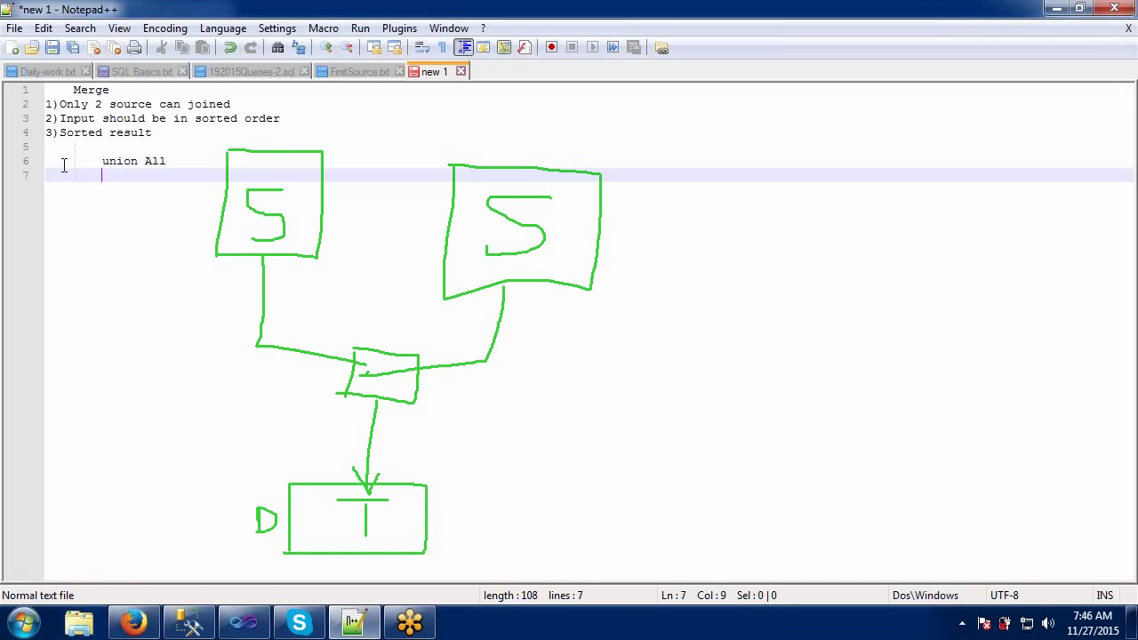
text(1)No limit)
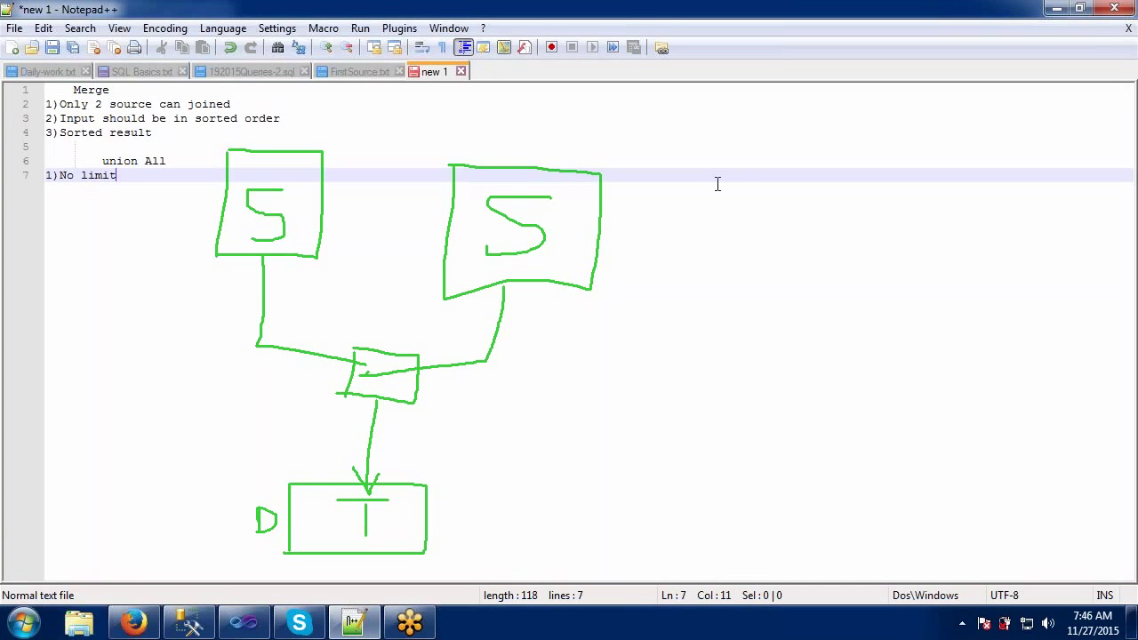
Sketch two additional empty boxes with the pen, in line with the two S boxes.
click(927, 565)
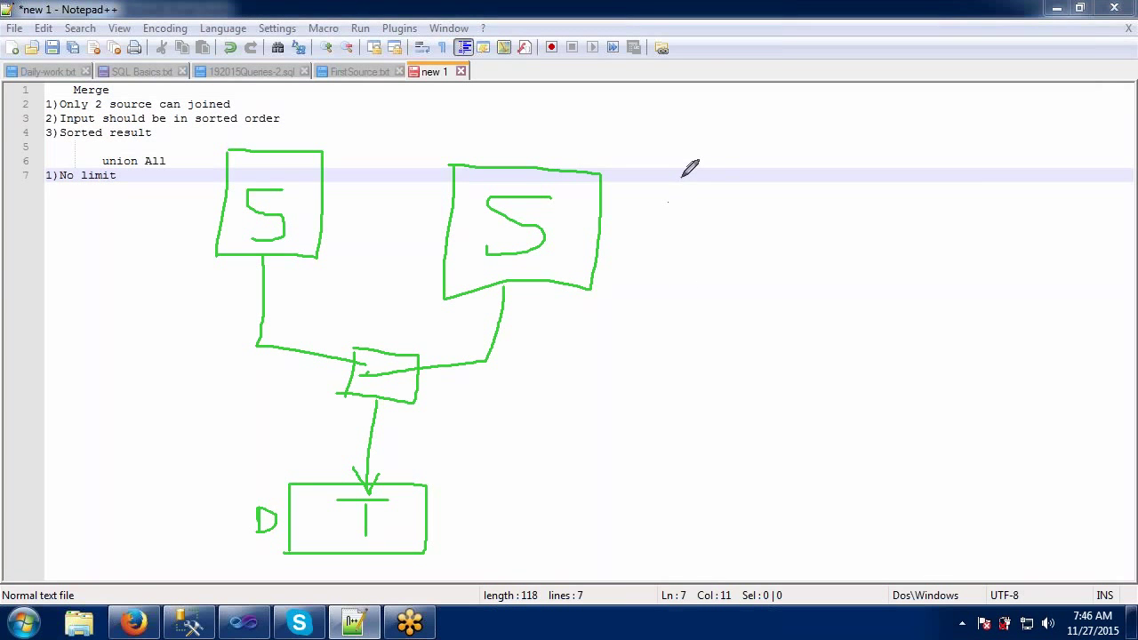
mouse_move(681, 178)
mouse_down()
mouse_move(709, 294)
mouse_move(786, 252)
mouse_move(790, 183)
mouse_move(690, 176)
mouse_up()
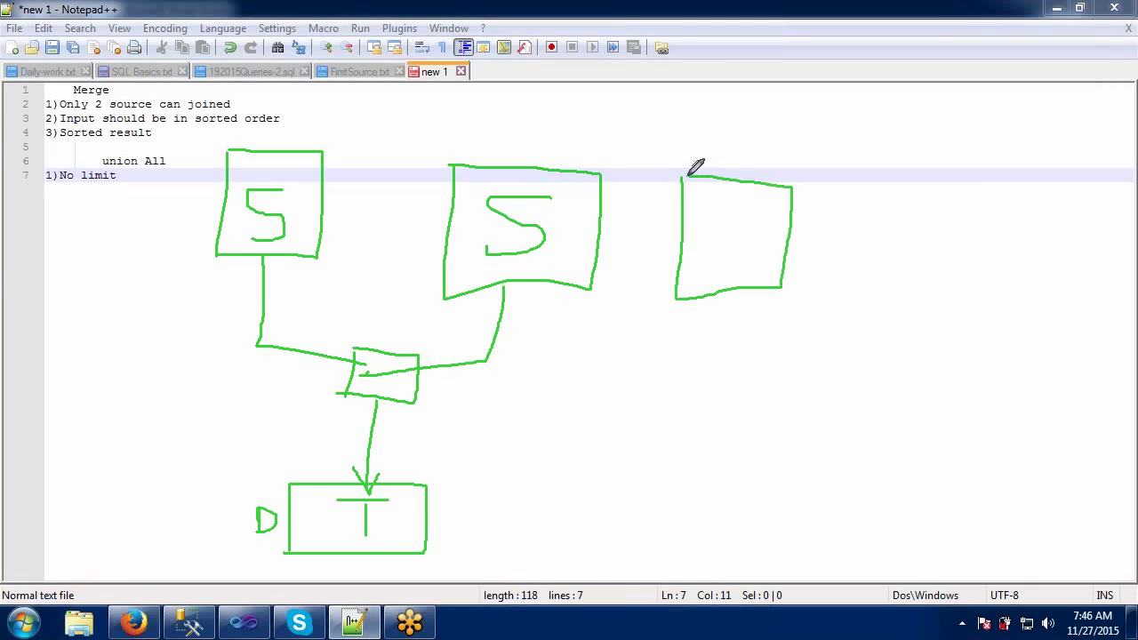
mouse_move(858, 192)
mouse_down()
mouse_move(837, 278)
mouse_move(866, 293)
mouse_move(971, 213)
mouse_move(874, 187)
mouse_move(846, 212)
mouse_up()
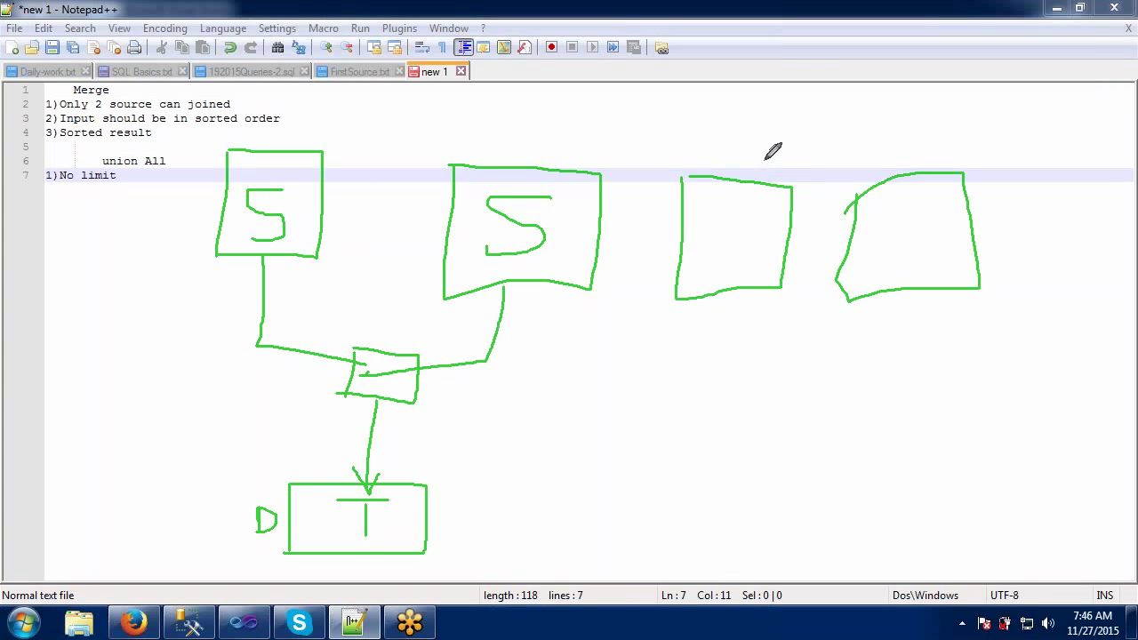
Cross out both of the additional empty boxes with an X.
drag(765, 161, 720, 316)
drag(689, 145, 782, 298)
drag(922, 156, 888, 320)
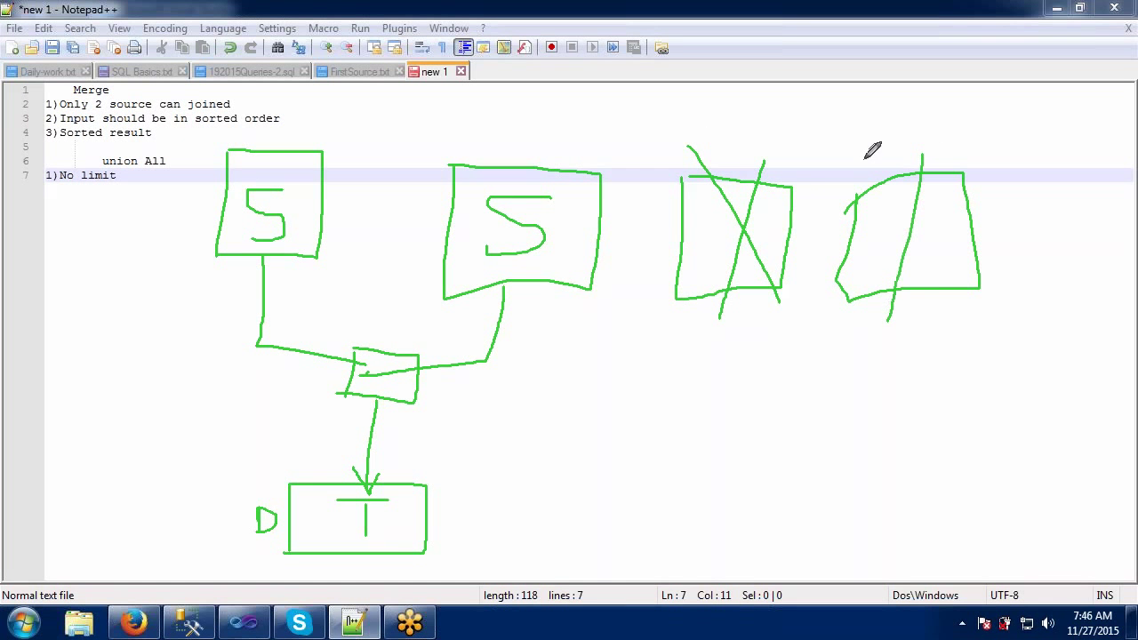
drag(864, 149, 940, 304)
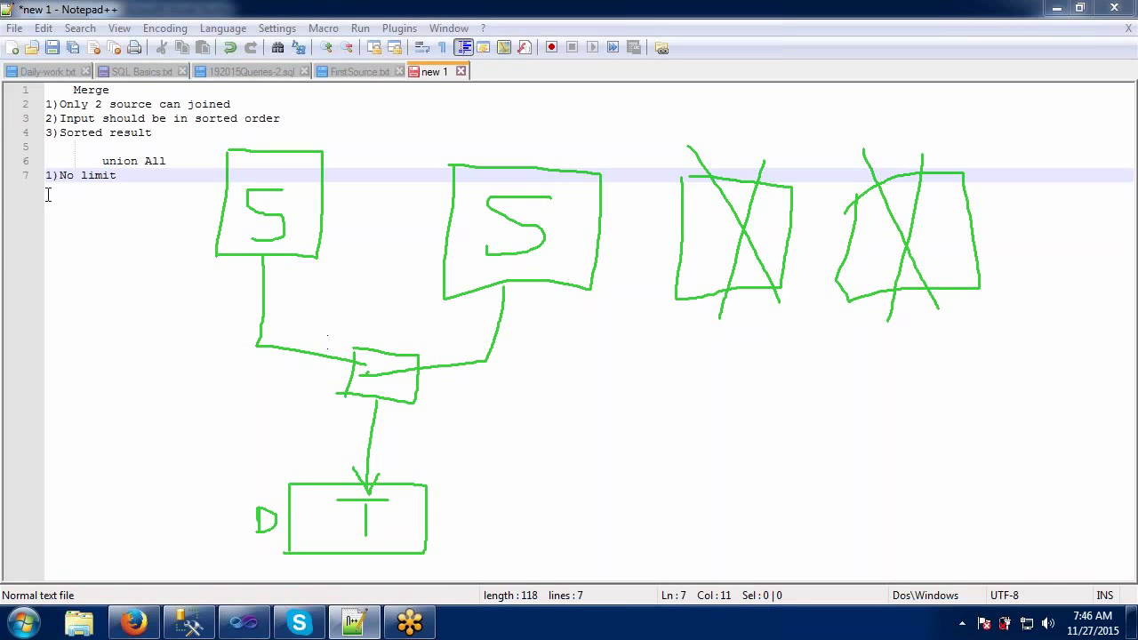
Add the second union All point, "2)Not applicable for sorted".
key(End)
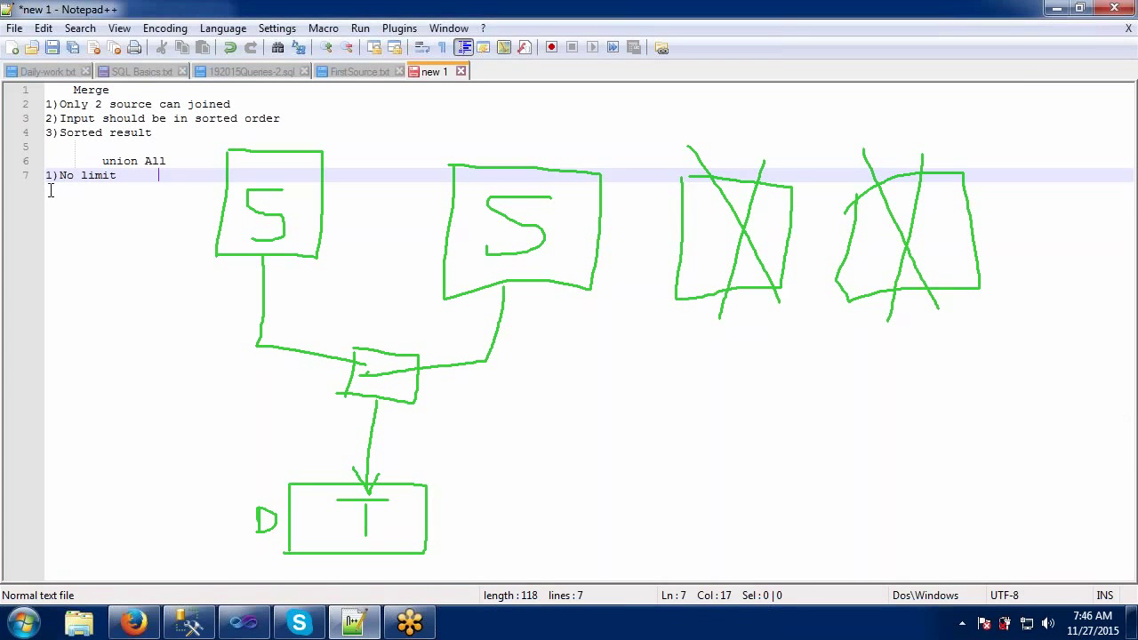
key(Return)
text(2))
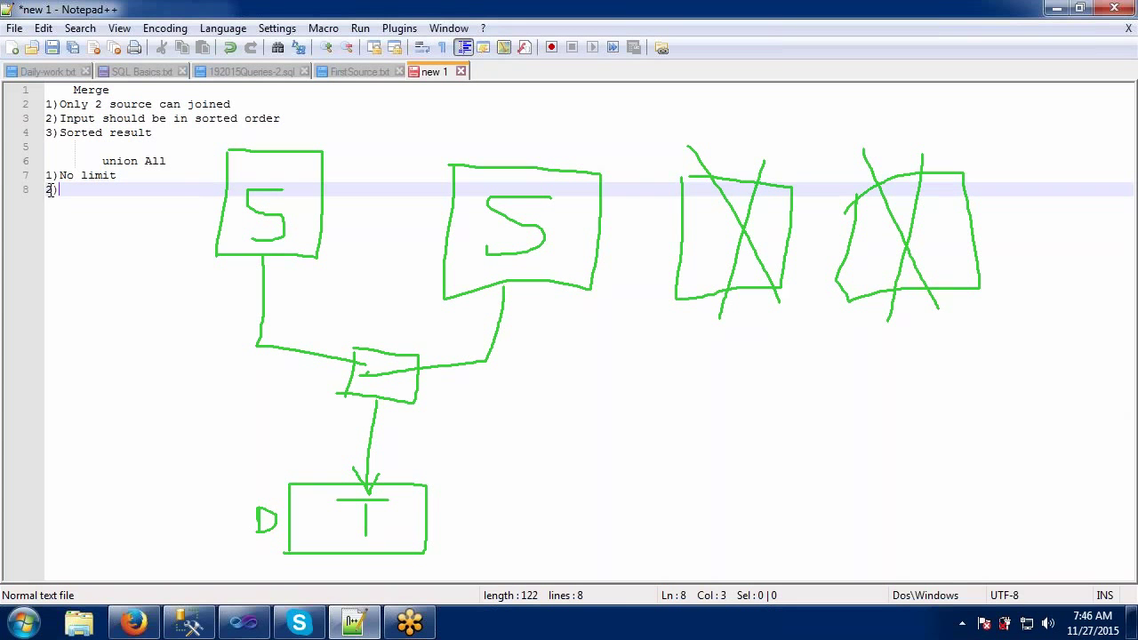
text(Not applic)
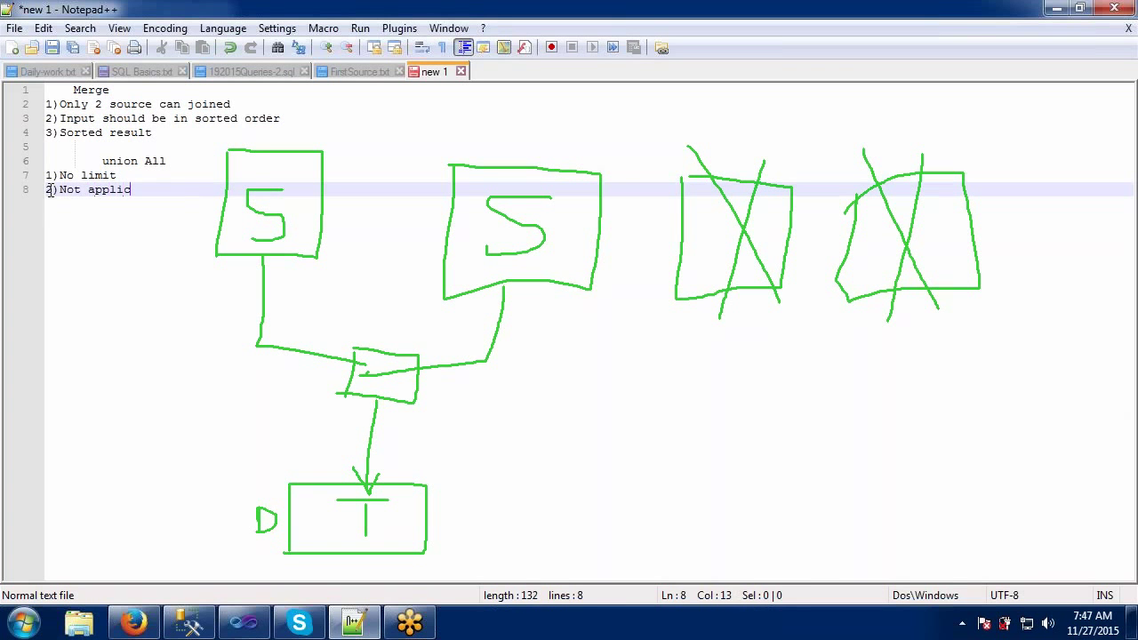
text(able for sor)
key(BackSpace)
key(BackSpace)
text(orted)
key(Return)
Add the third union All point, "3)any order", and clear the pen drawing from the screen.
text(3)
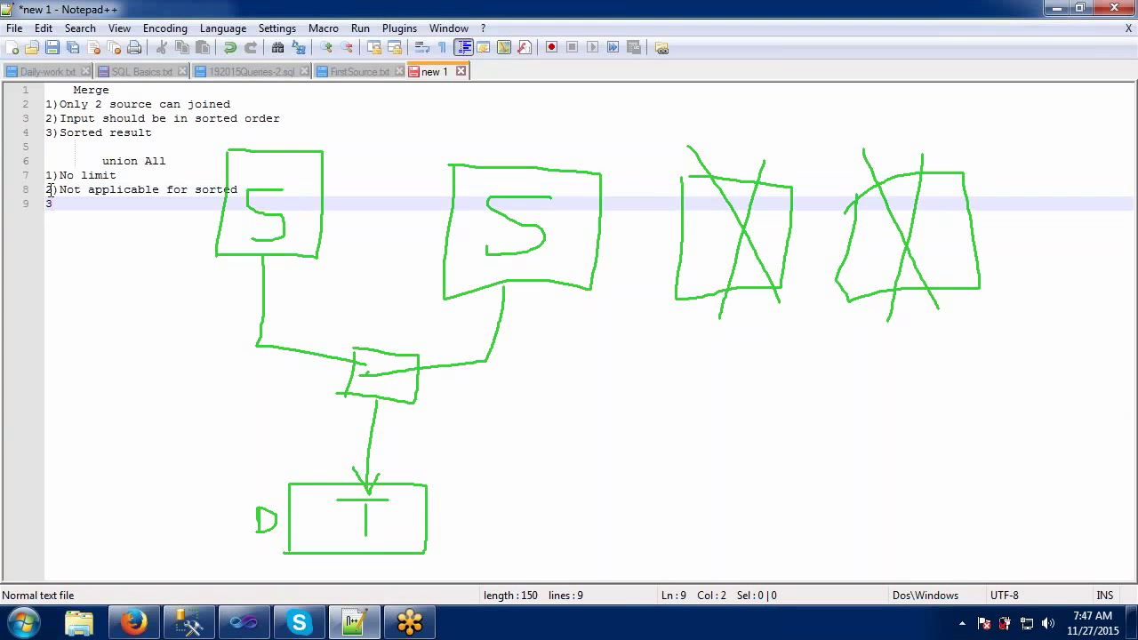
text())
text(in)
drag(59, 132, 160, 133)
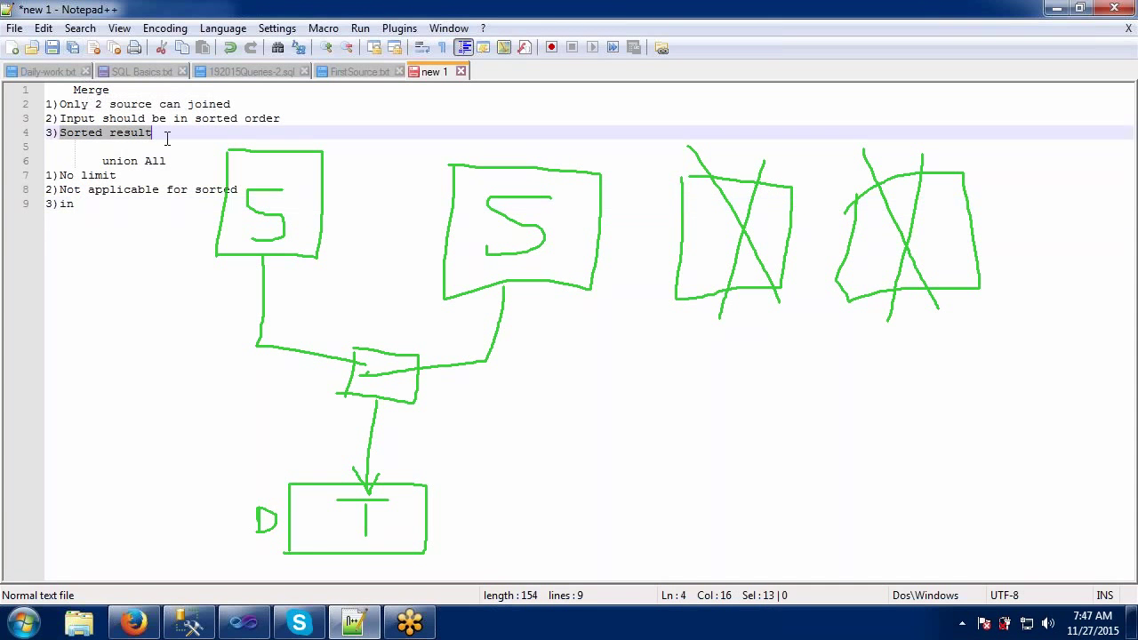
click(77, 206)
key(BackSpace)
key(BackSpace)
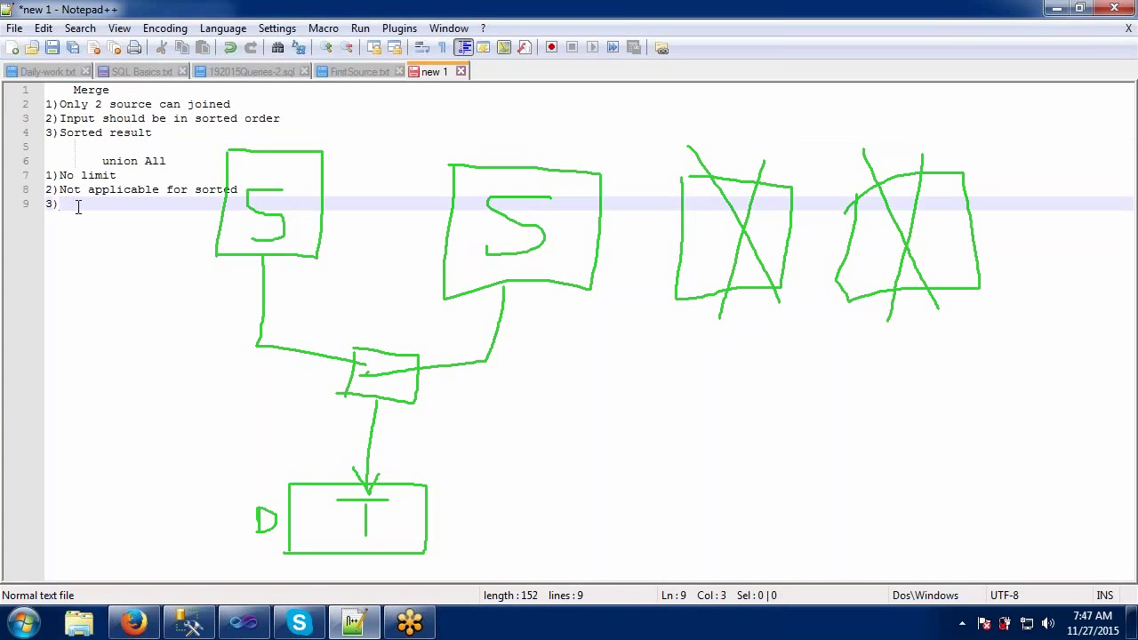
text(any o)
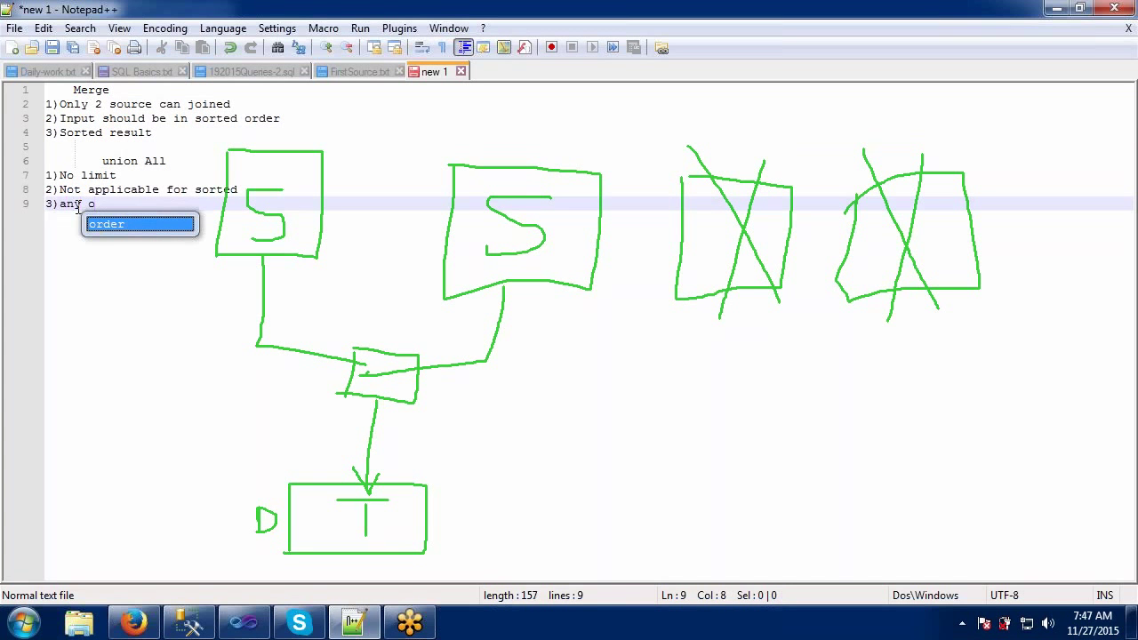
text(rder)
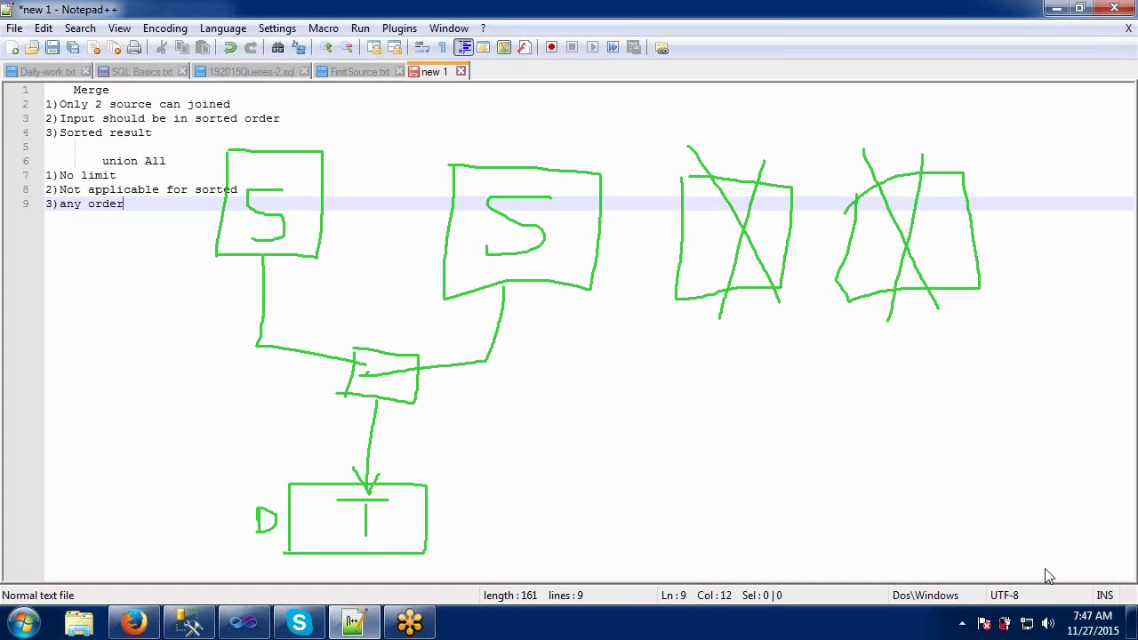
key(Escape)
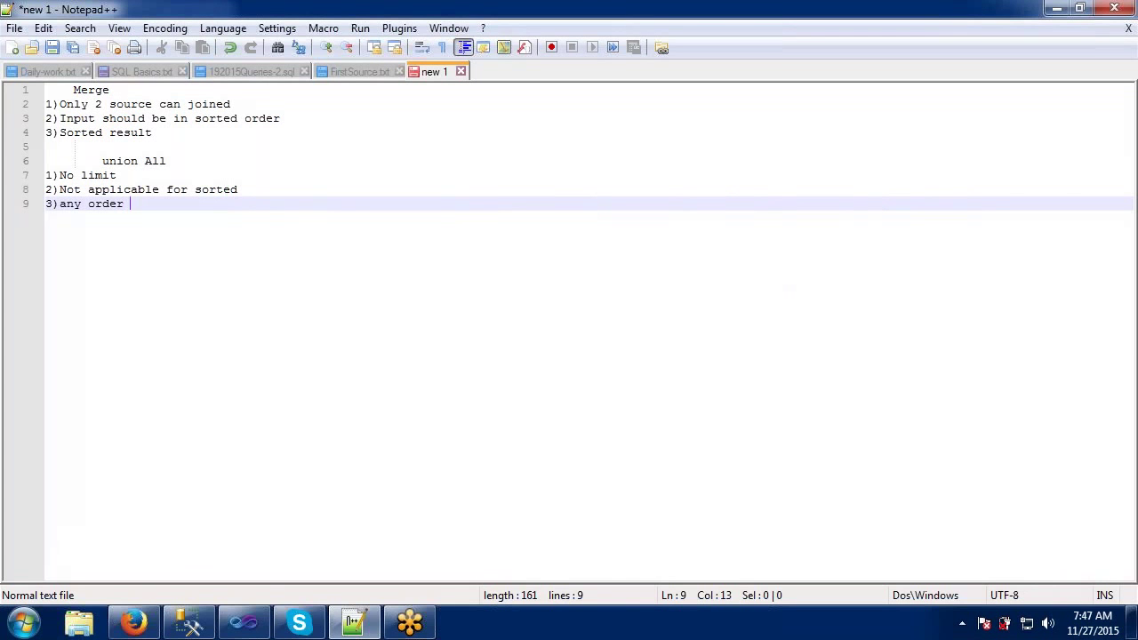
Switch to Visual Studio and add a new SSIS package to MyProject.
click(246, 621)
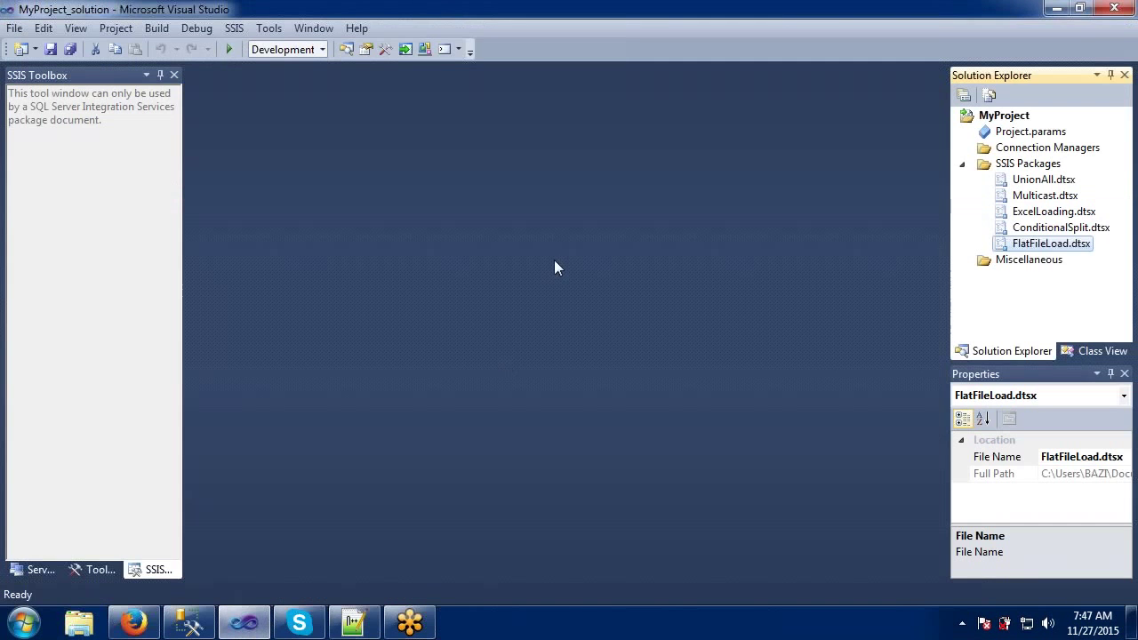
click(1007, 167)
right_click(1008, 168)
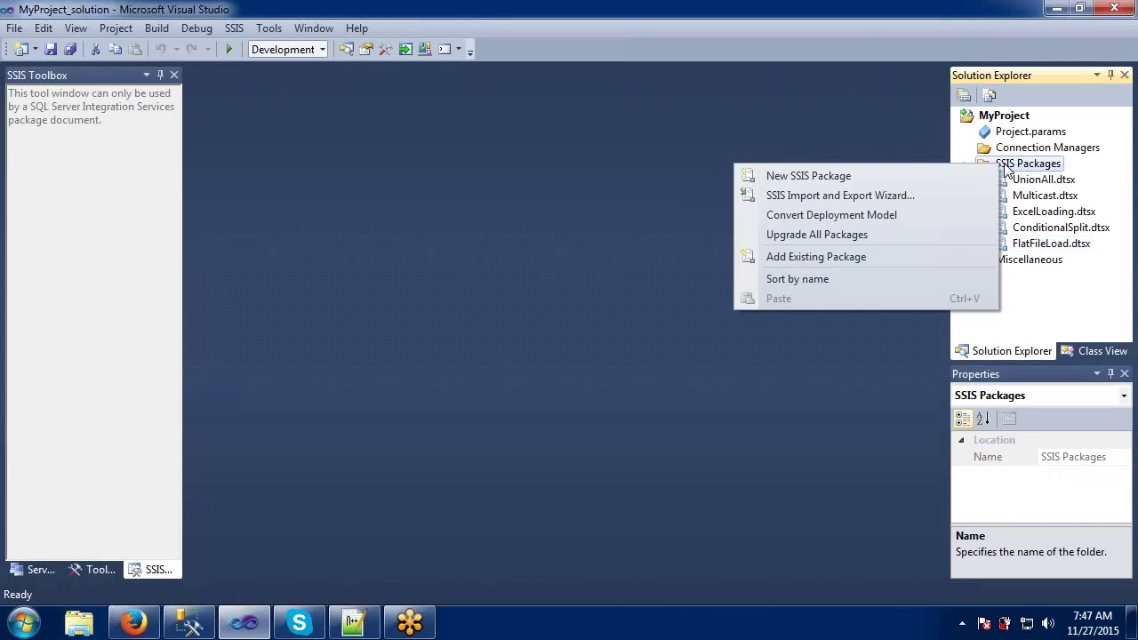
click(986, 176)
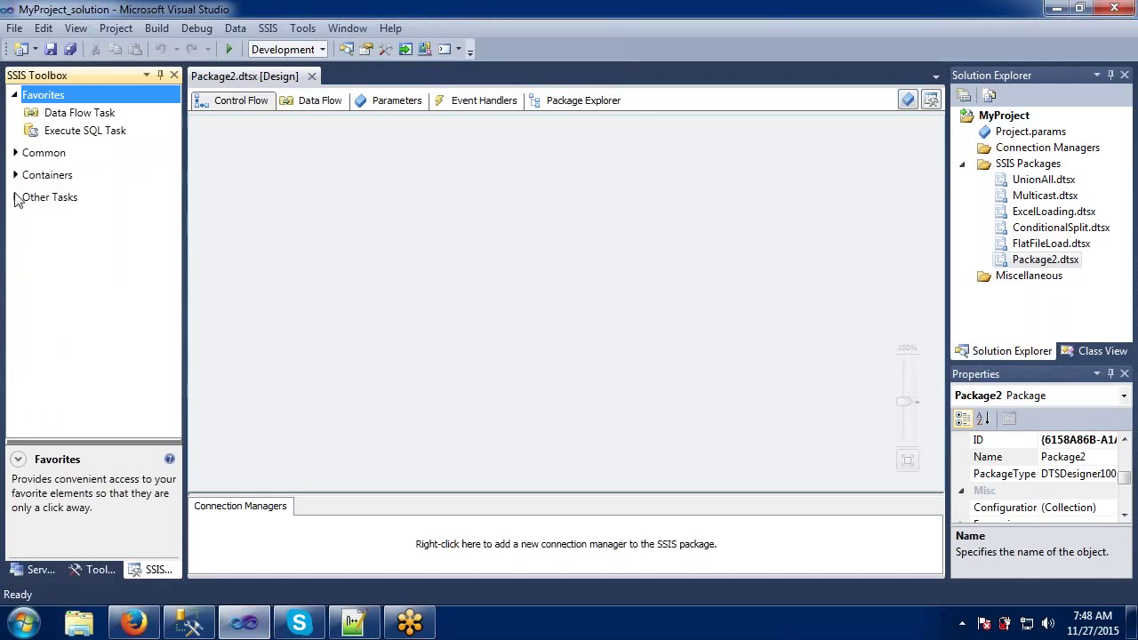
Add a Data Flow Task to the new package's control flow and open it for editing.
click(15, 198)
click(15, 197)
drag(43, 116, 299, 233)
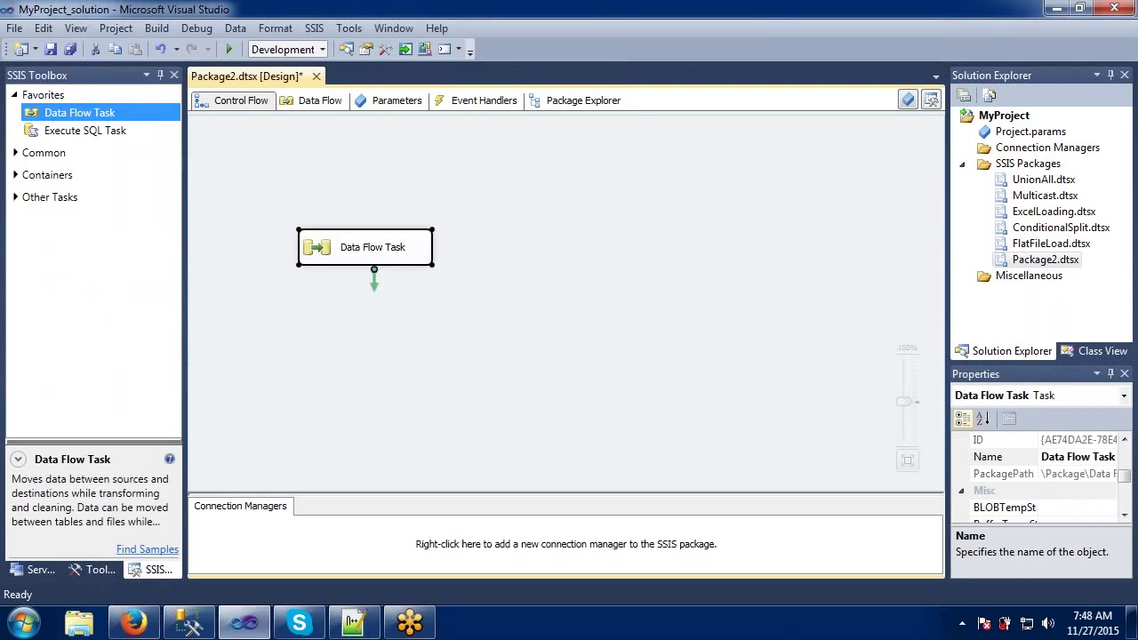
double_click(300, 230)
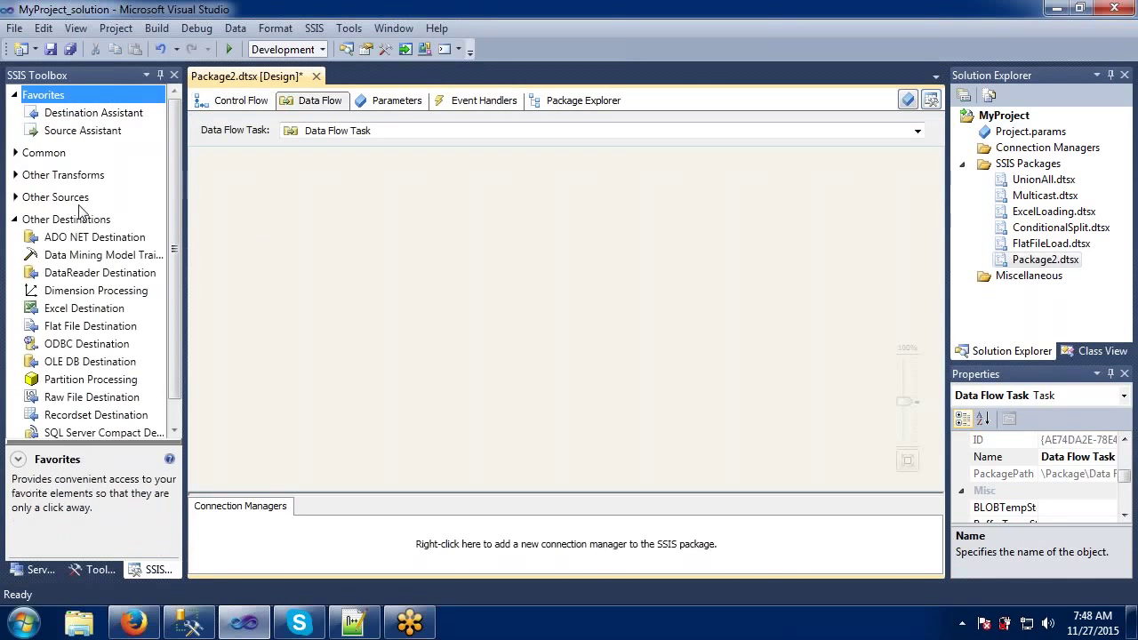
Place two Flat File Sources side by side in the upper part of the data flow.
click(13, 220)
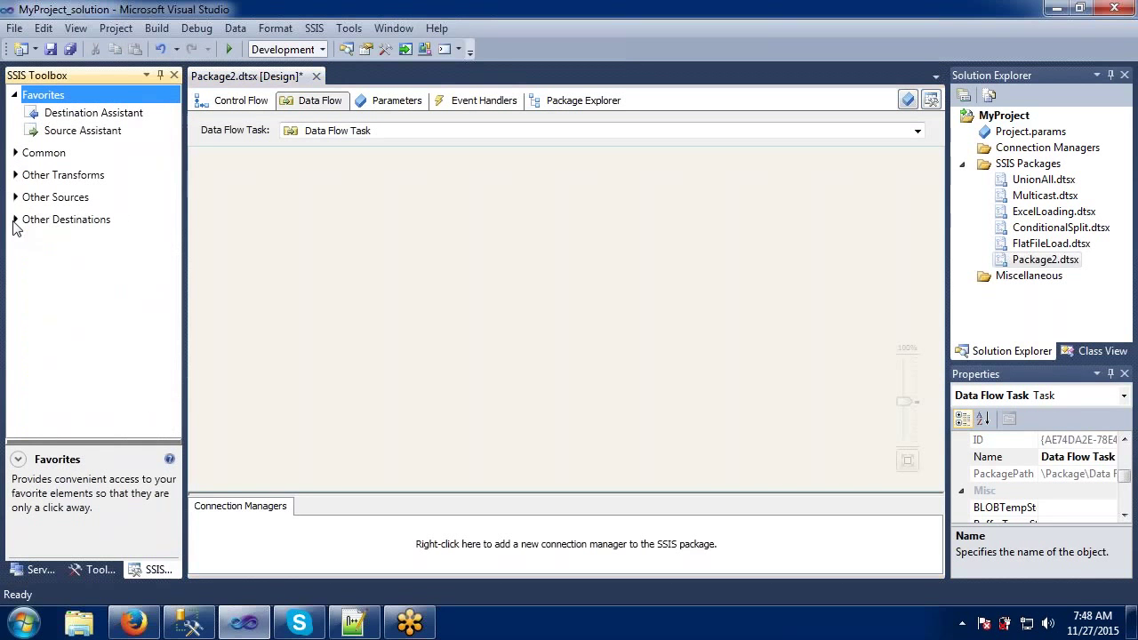
click(14, 196)
drag(49, 278, 307, 222)
drag(62, 272, 517, 222)
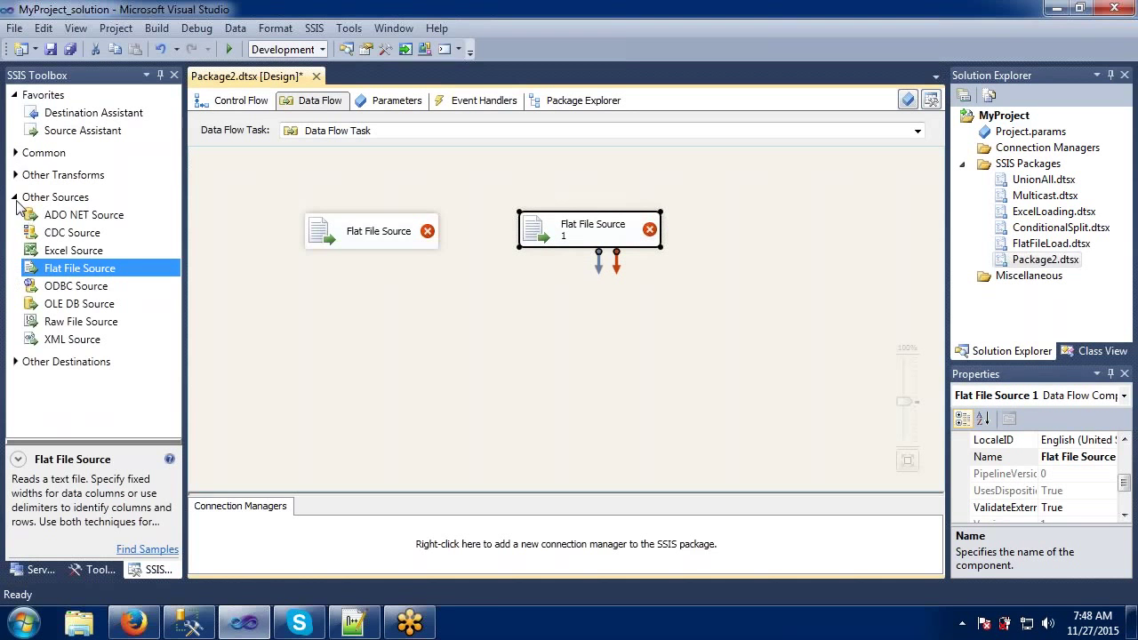
click(15, 198)
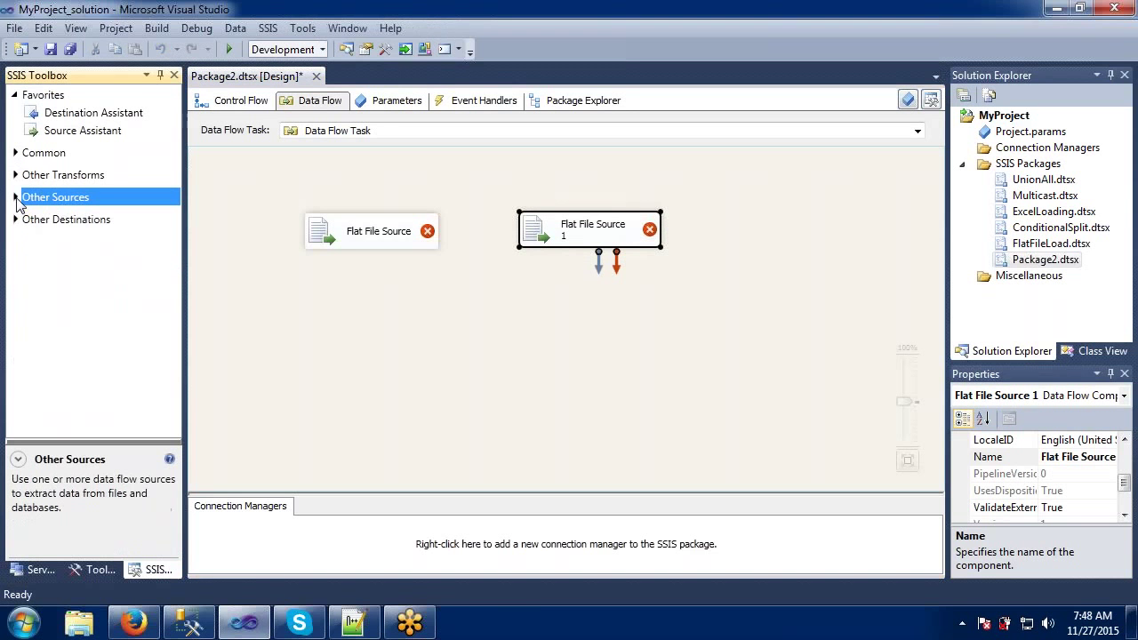
Place two Sort transformations in the data flow, one below each Flat File Source.
click(15, 153)
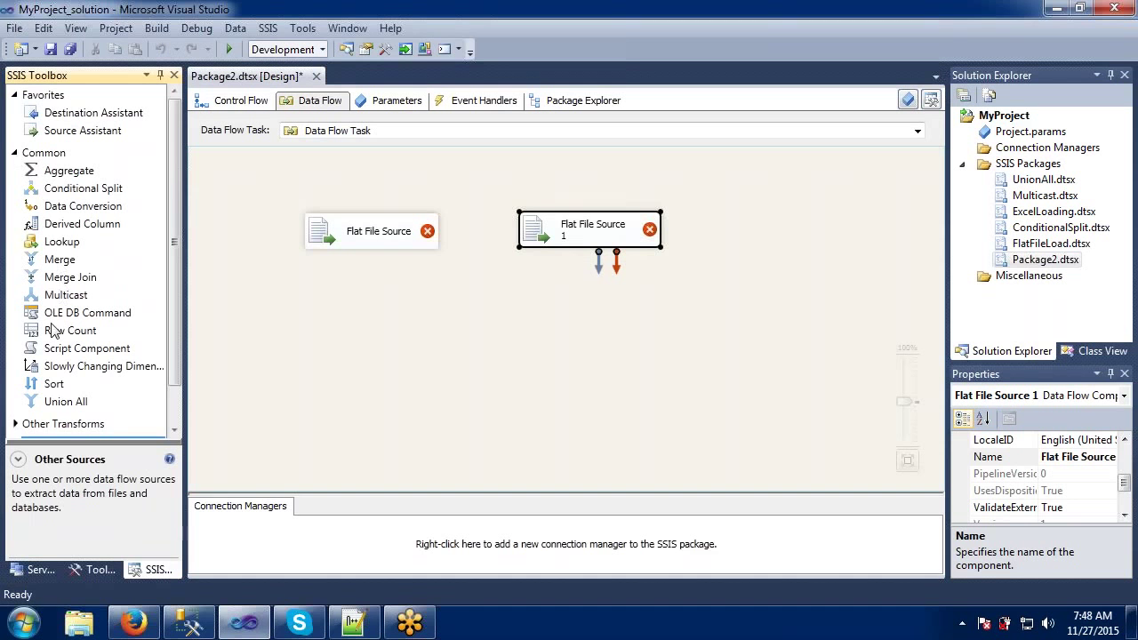
drag(52, 383, 322, 319)
click(56, 388)
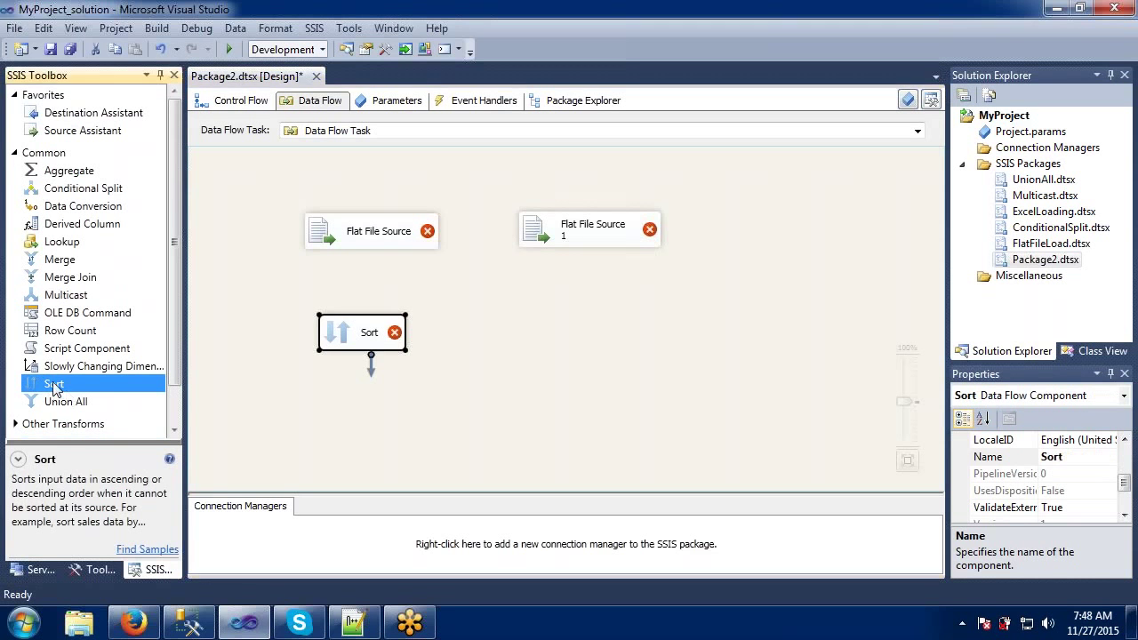
drag(55, 388, 584, 325)
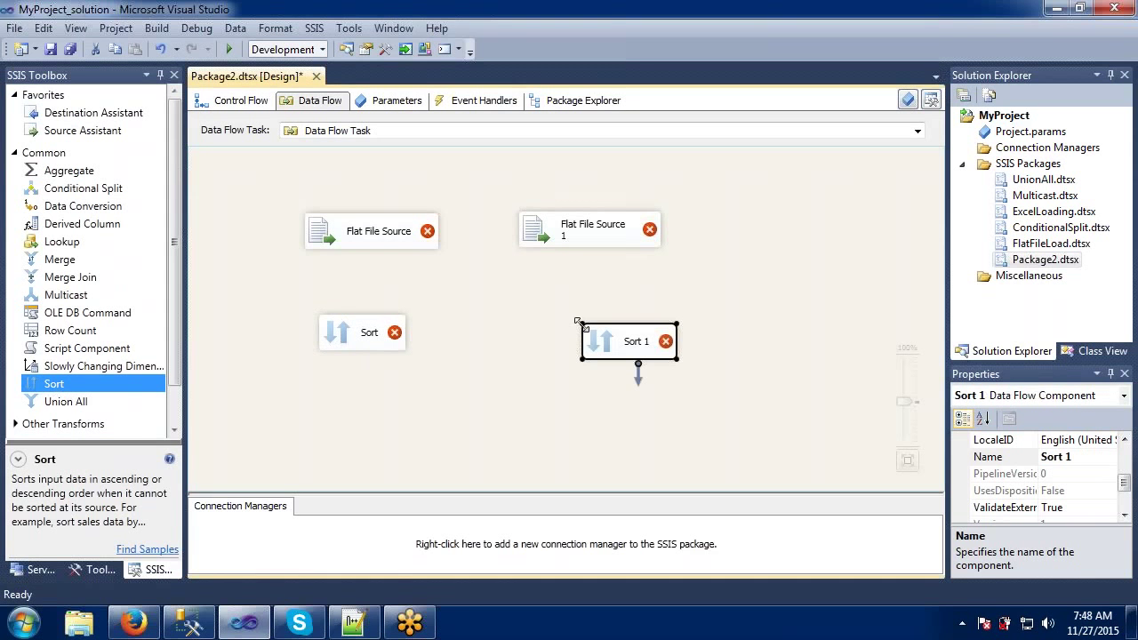
Place a Merge transformation below and between the two Sorts, and an OLE DB Destination beneath it.
click(48, 260)
drag(49, 260, 430, 393)
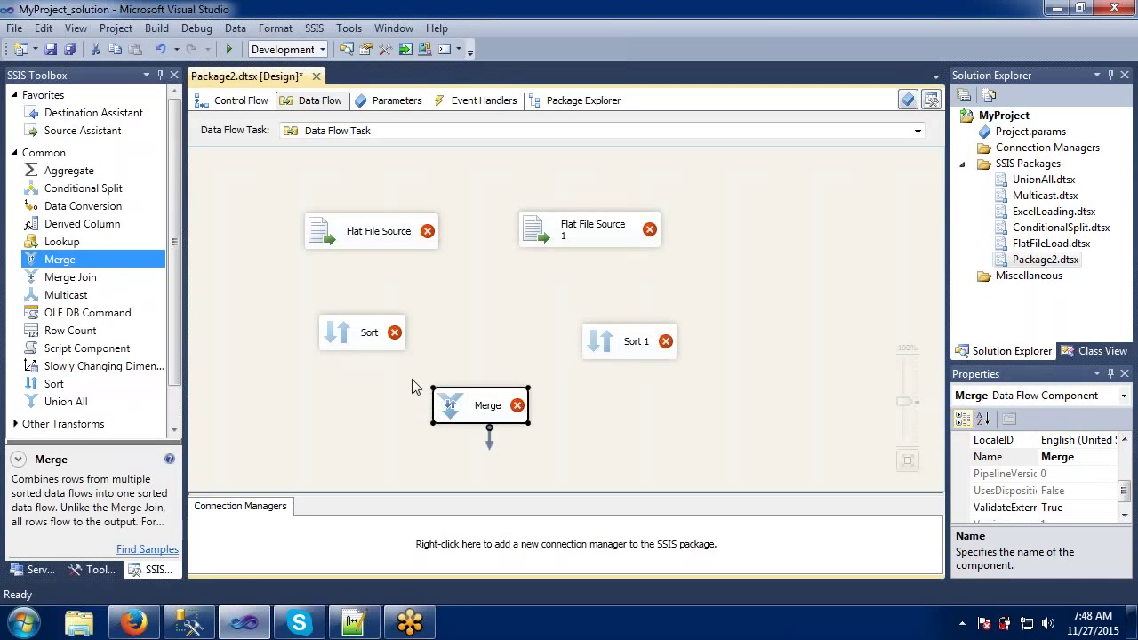
click(16, 153)
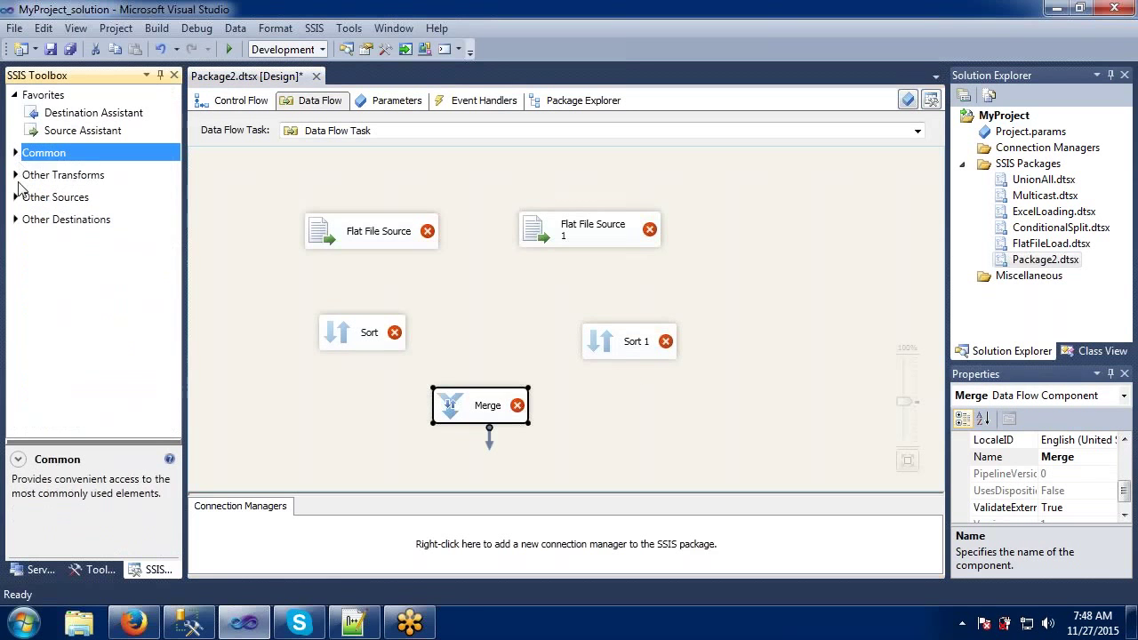
click(15, 220)
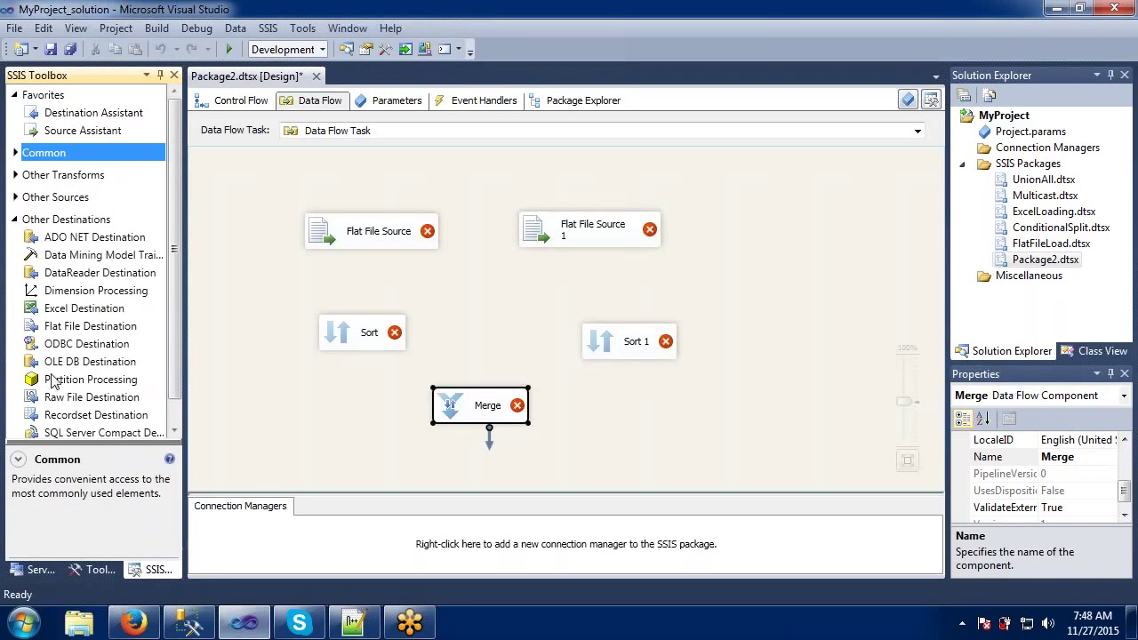
drag(59, 371, 432, 464)
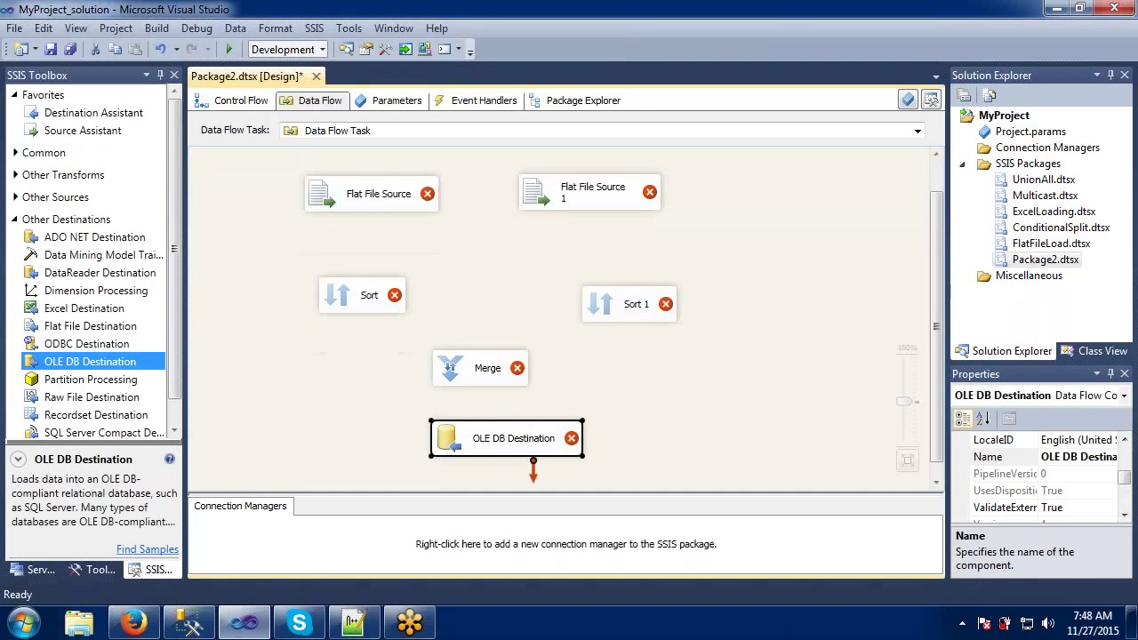
Create a flat file connection manager named source_1 for the first Flat File Source, using the 1_copy text file with its comma-delimited columns.
click(366, 203)
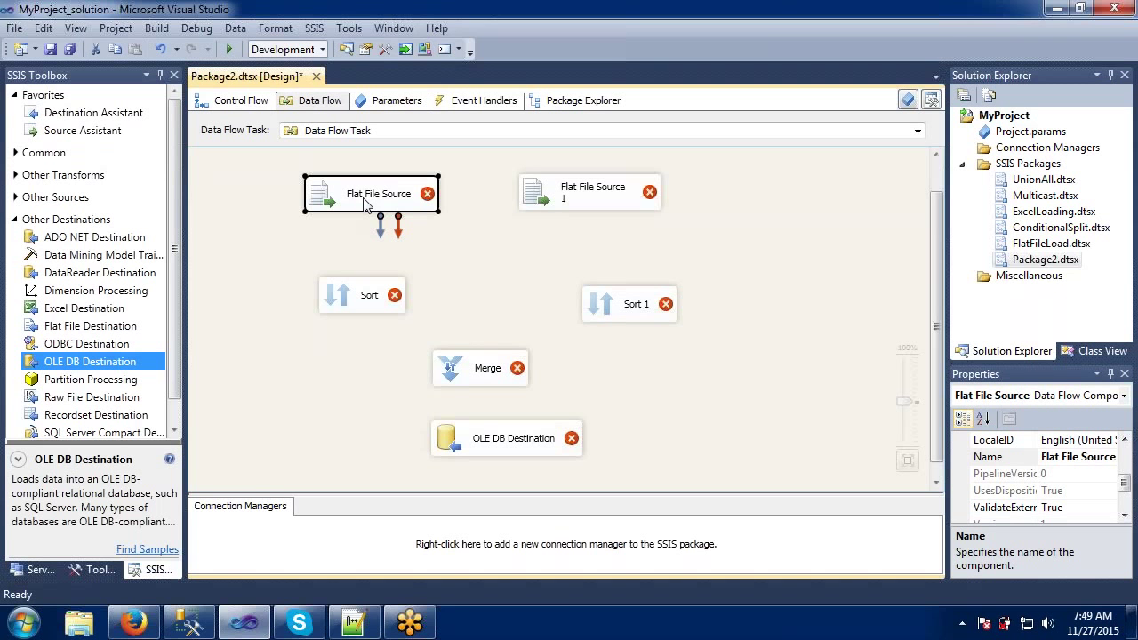
double_click(365, 203)
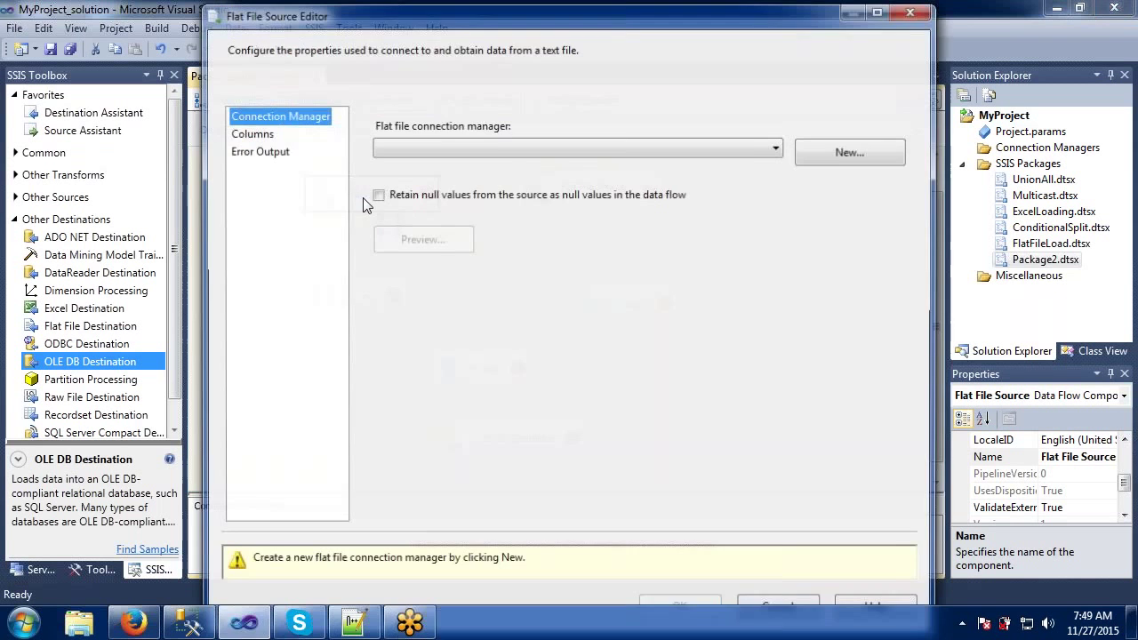
click(833, 150)
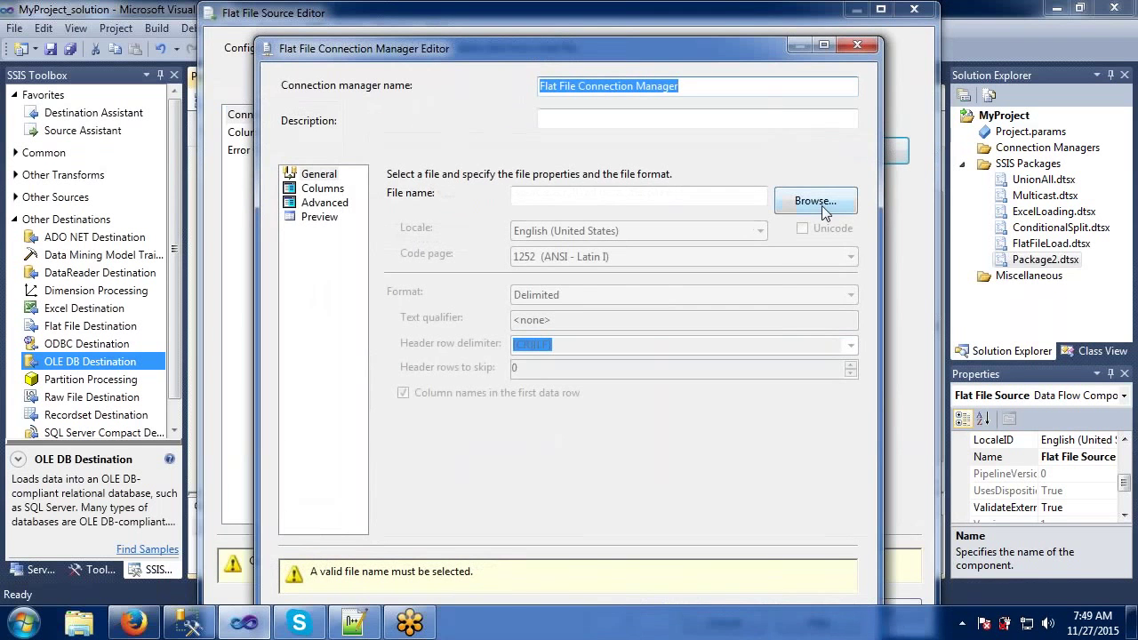
text(s)
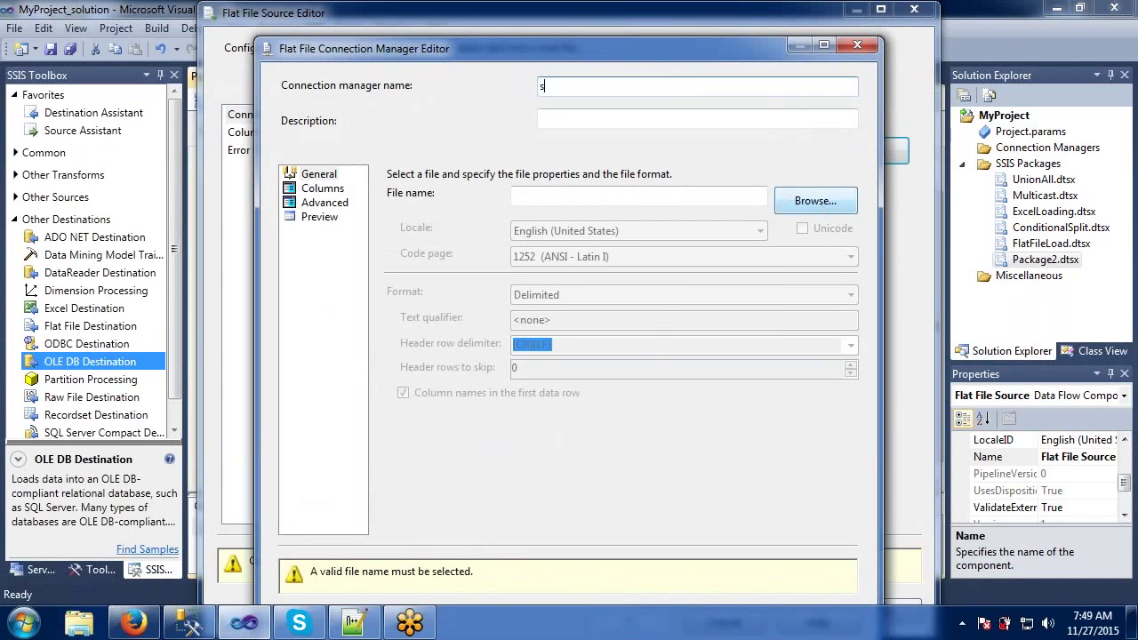
text(ource_1)
click(831, 205)
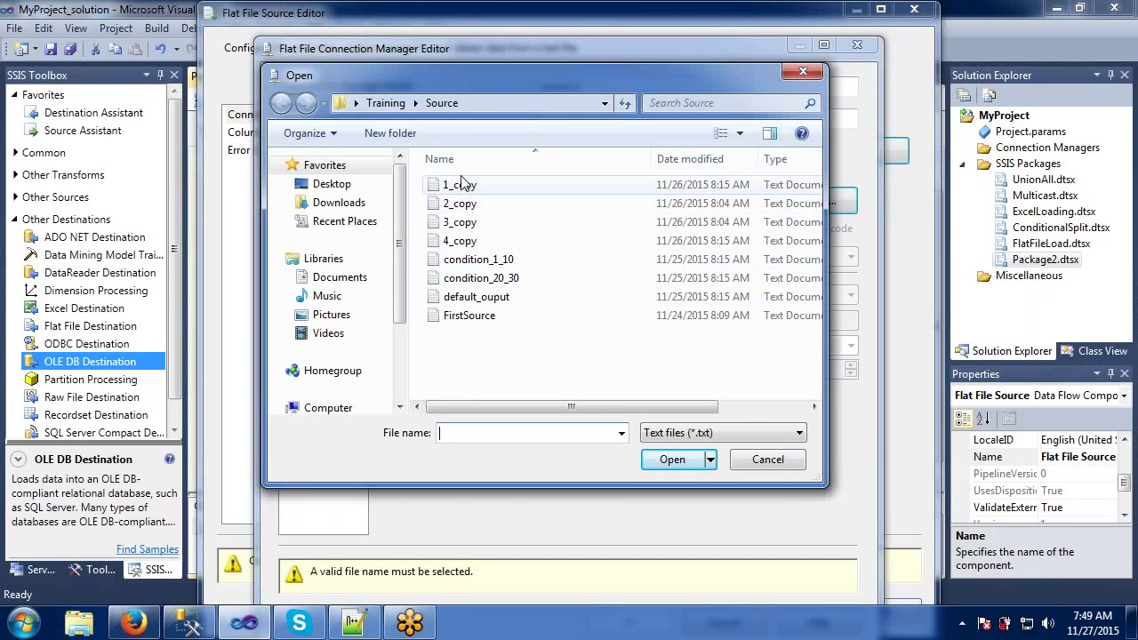
double_click(461, 183)
click(311, 188)
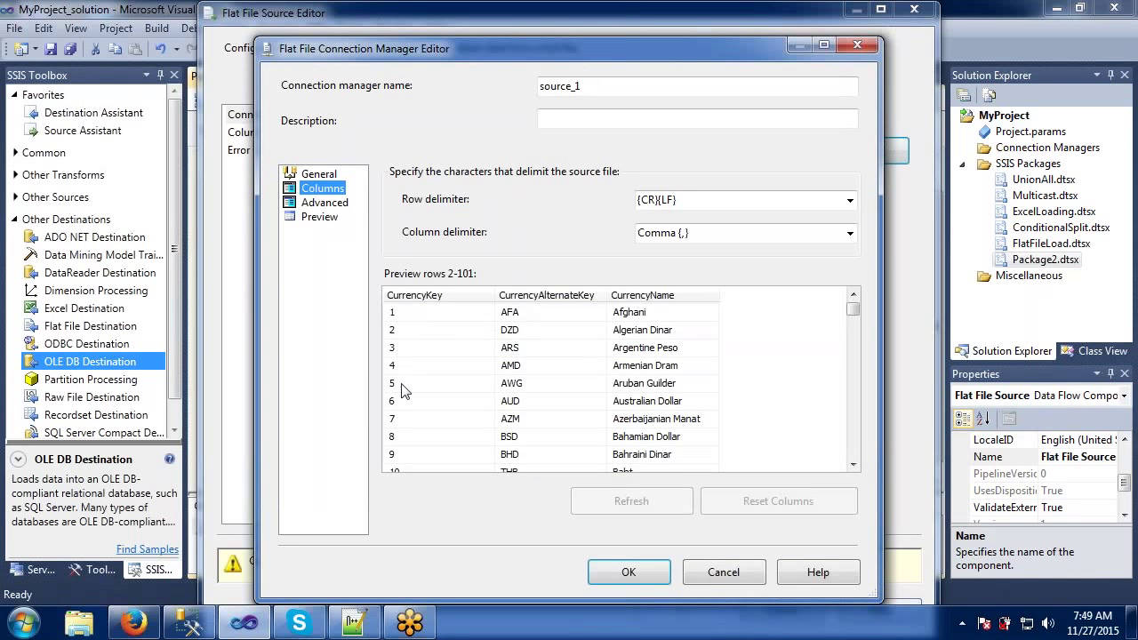
click(601, 571)
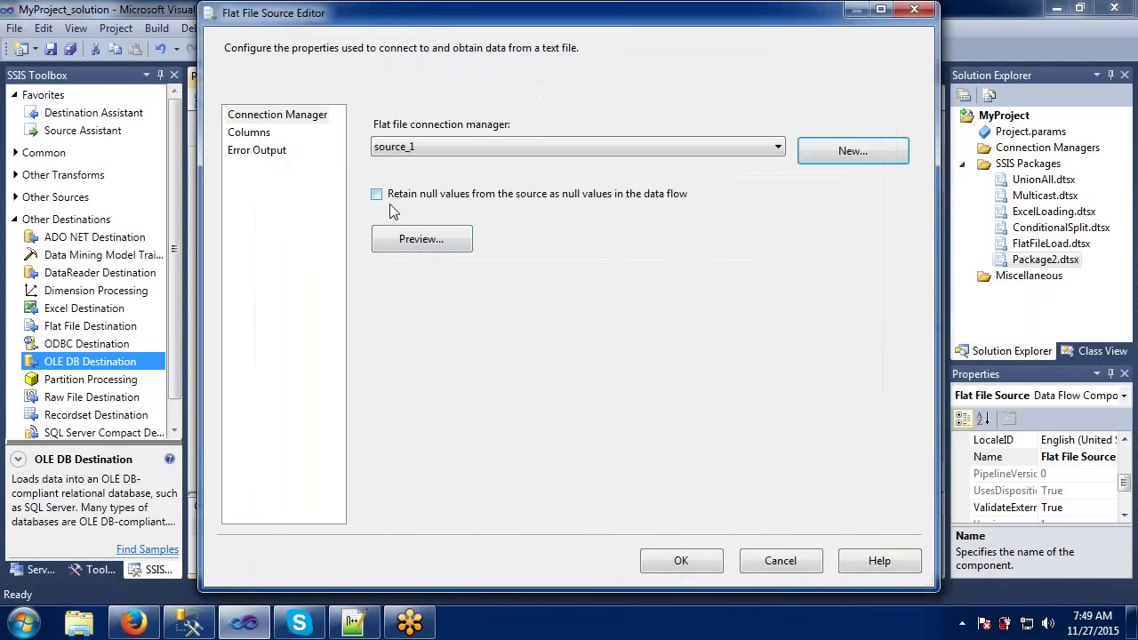
Retain null values in the first Flat File Source, preview its data and accept the source settings.
click(419, 240)
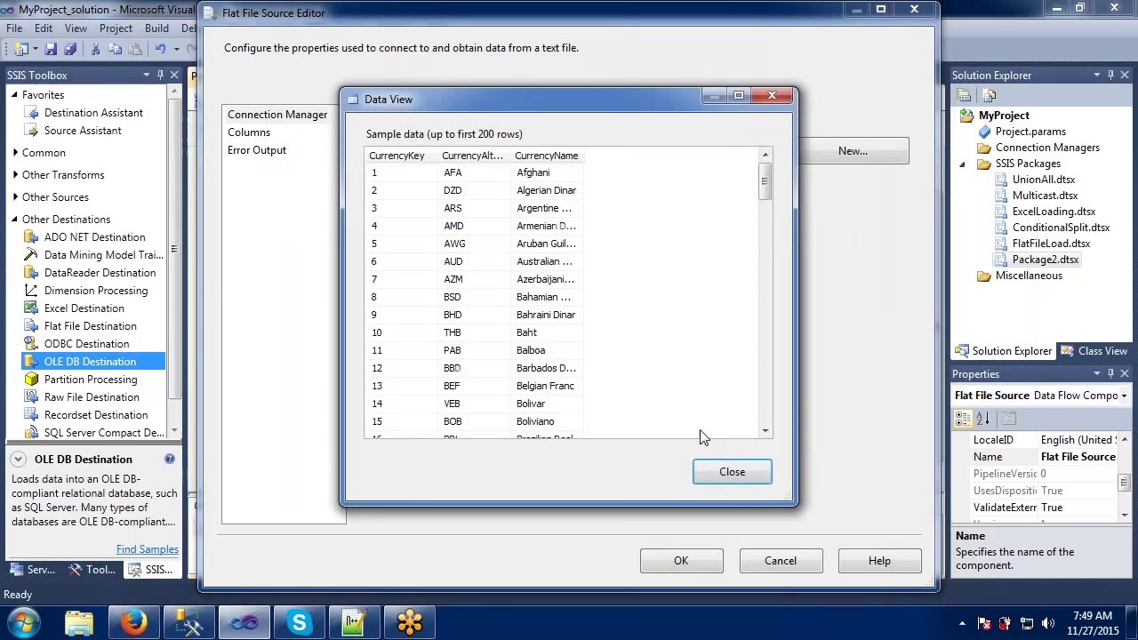
click(751, 474)
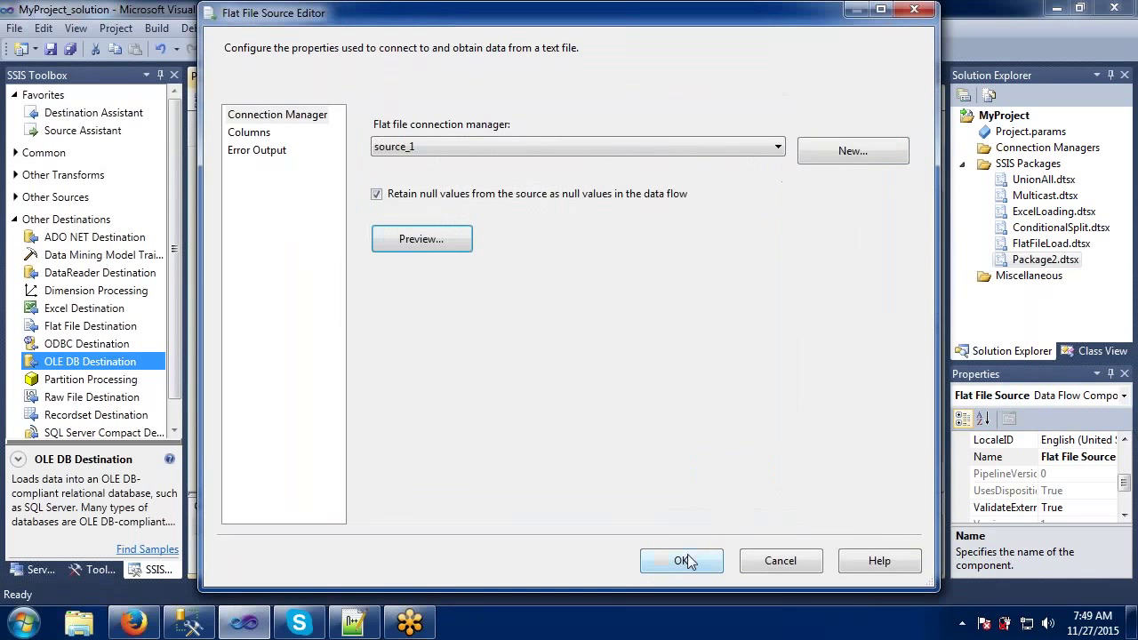
click(682, 560)
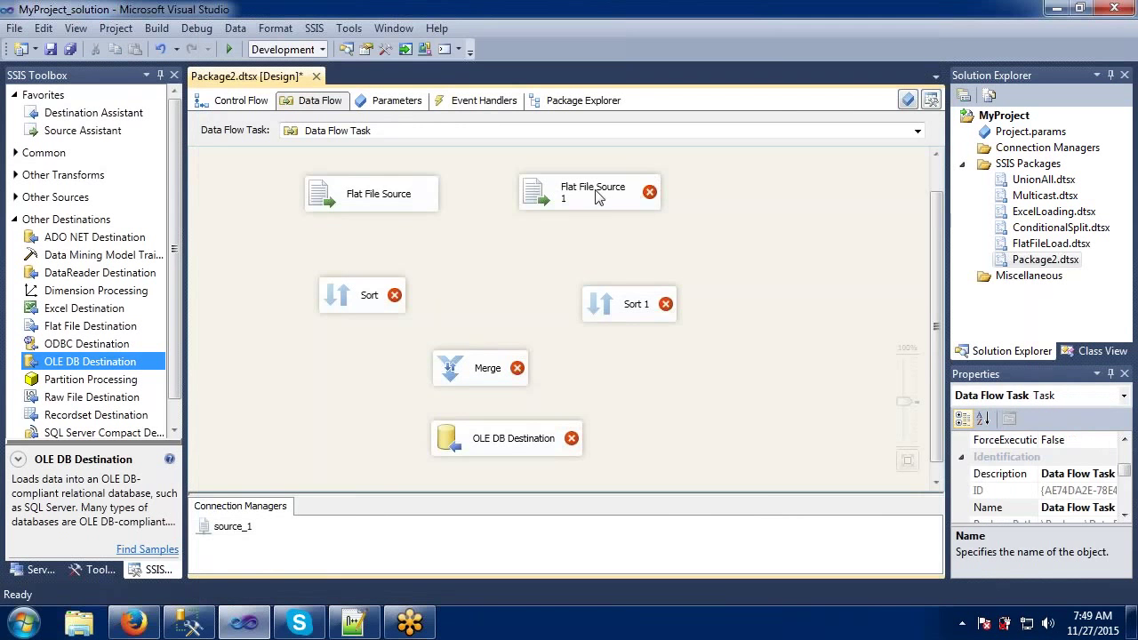
Create a flat file connection manager named source_2 for Flat File Source 1, using the 2_copy text file with its comma-delimited columns.
double_click(596, 196)
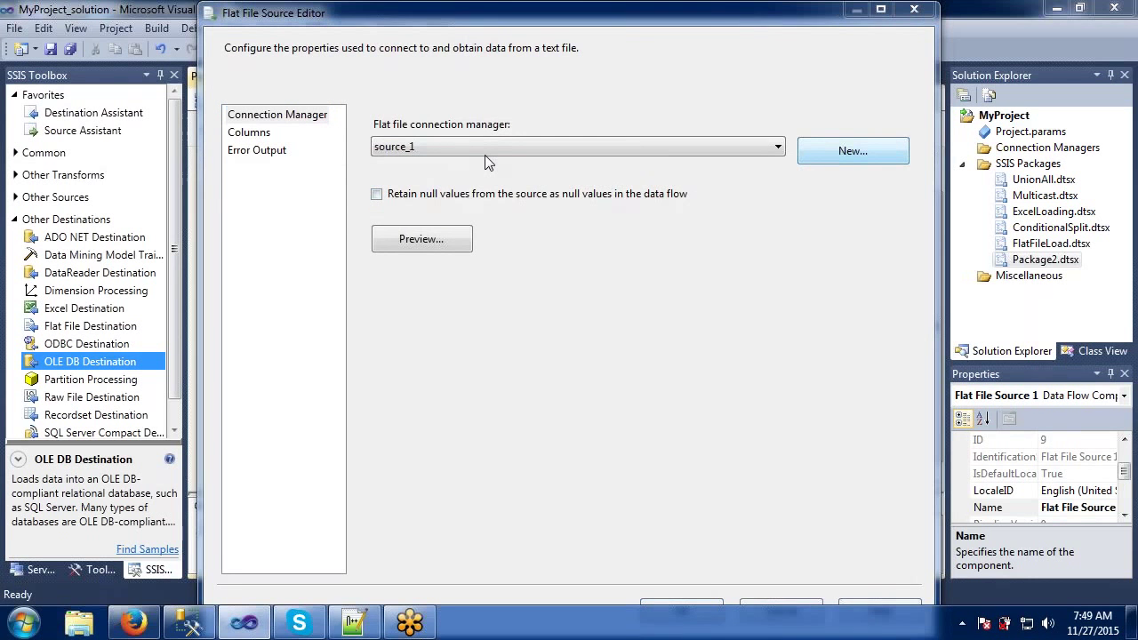
key(Return)
text(source)
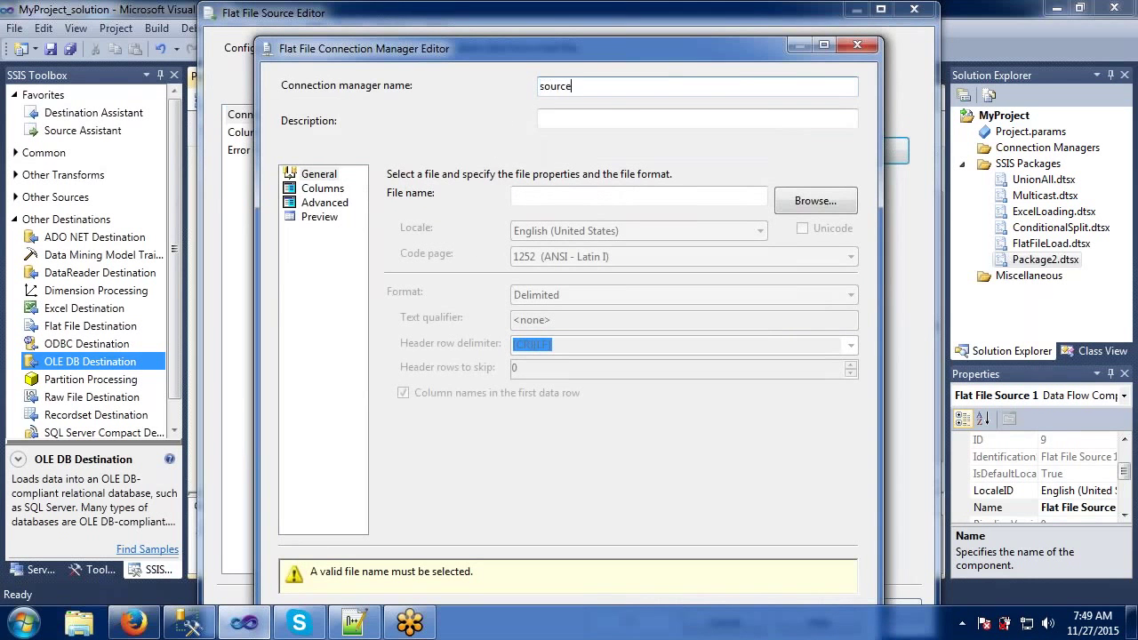
text(_2)
click(830, 205)
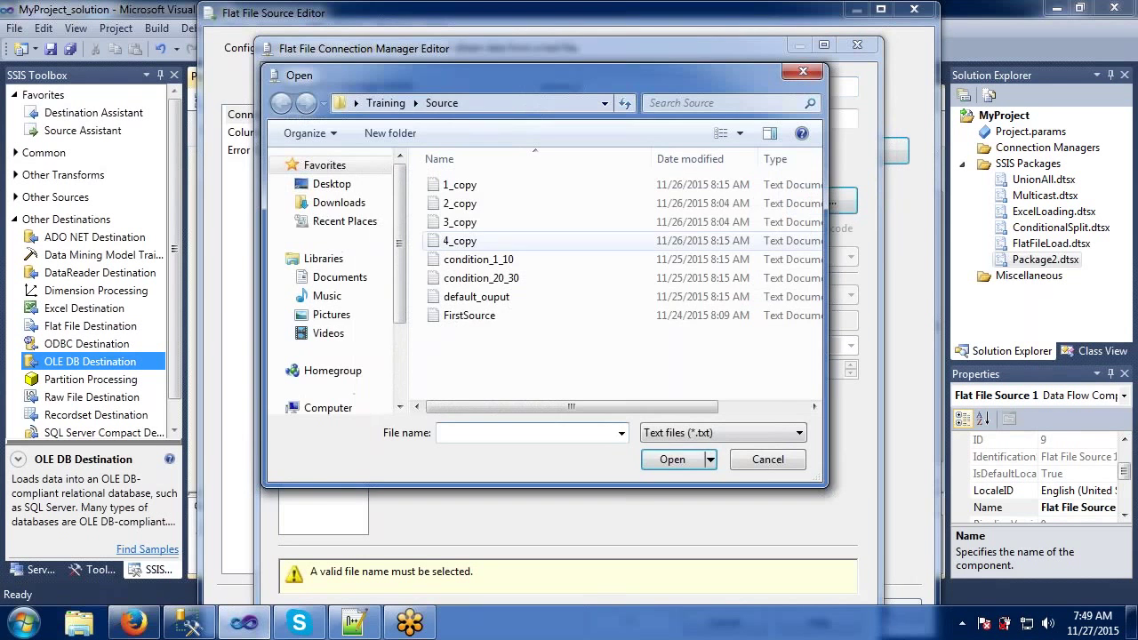
double_click(452, 210)
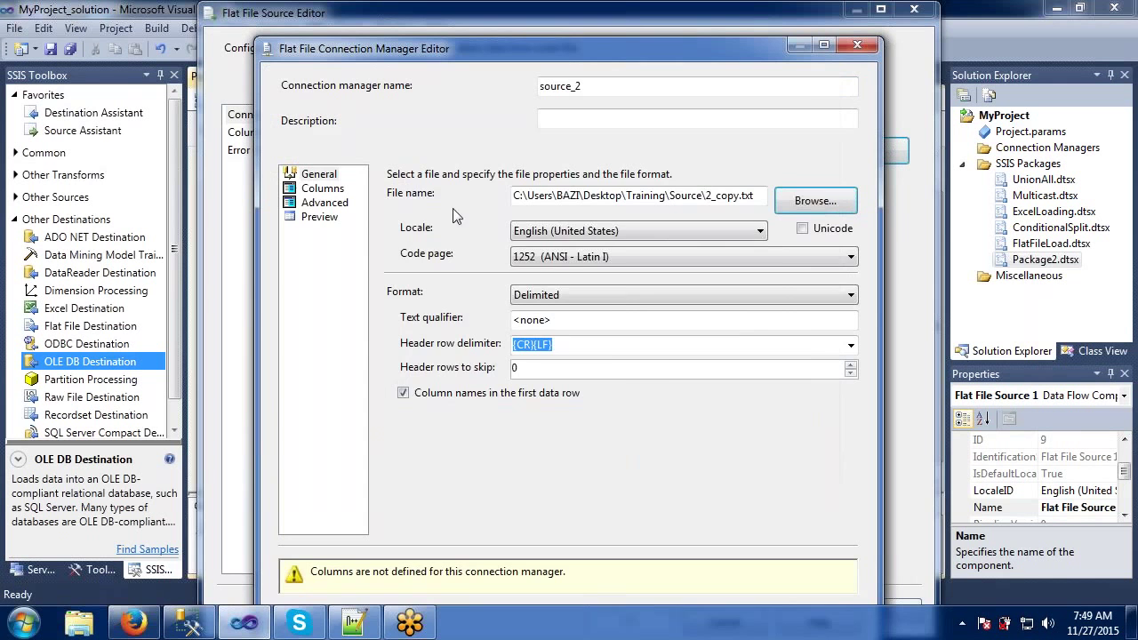
click(313, 189)
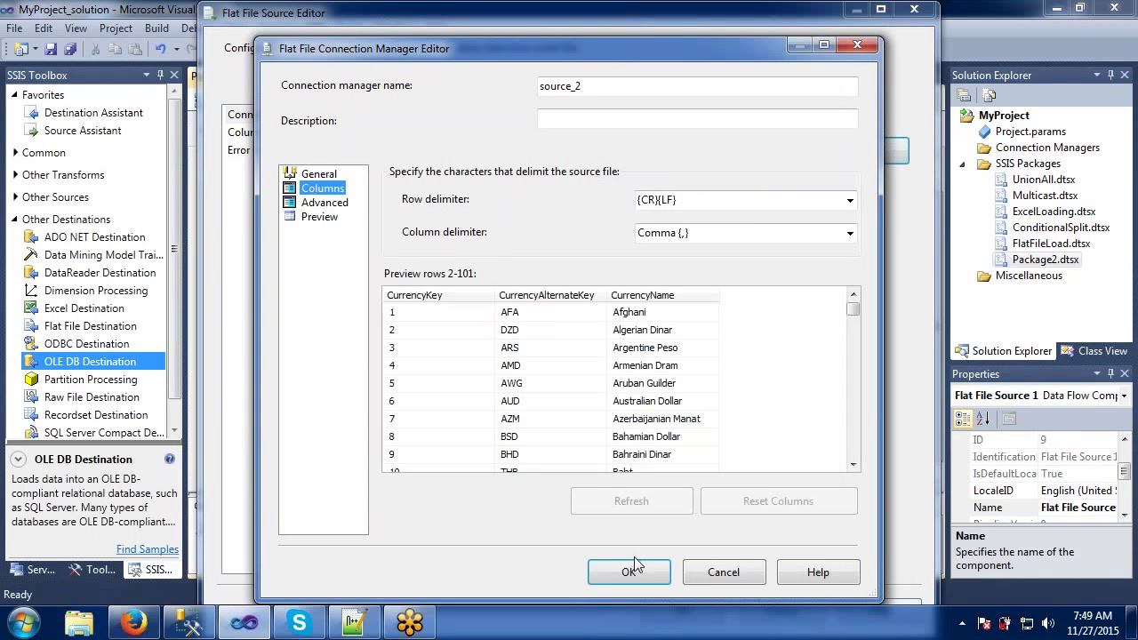
click(633, 572)
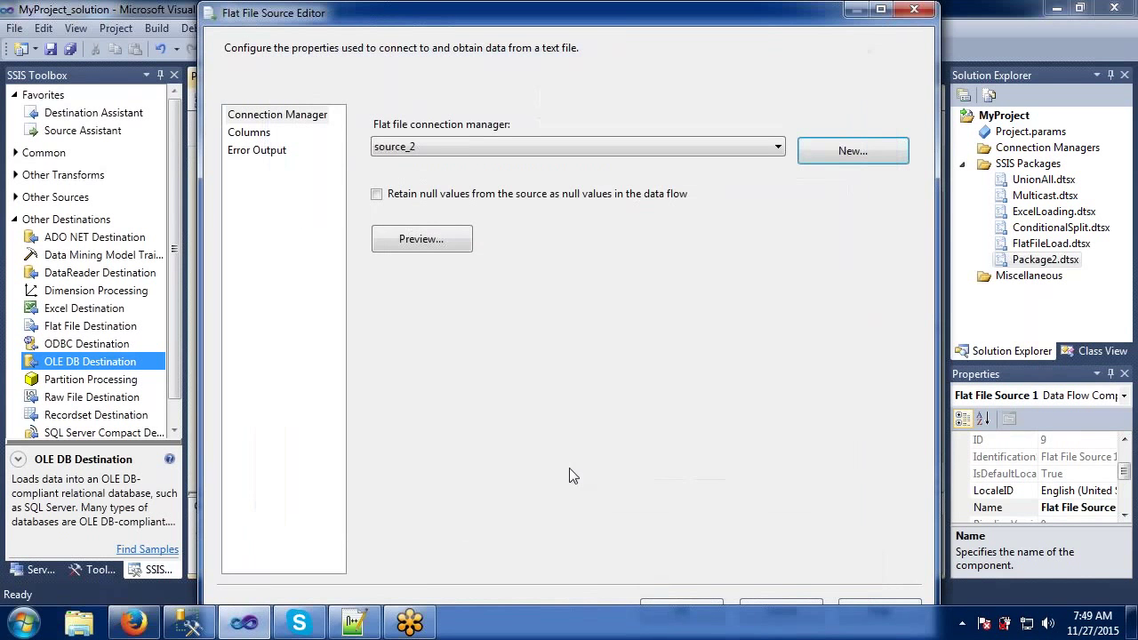
Retain null values in Flat File Source 1 and accept the source settings.
click(376, 194)
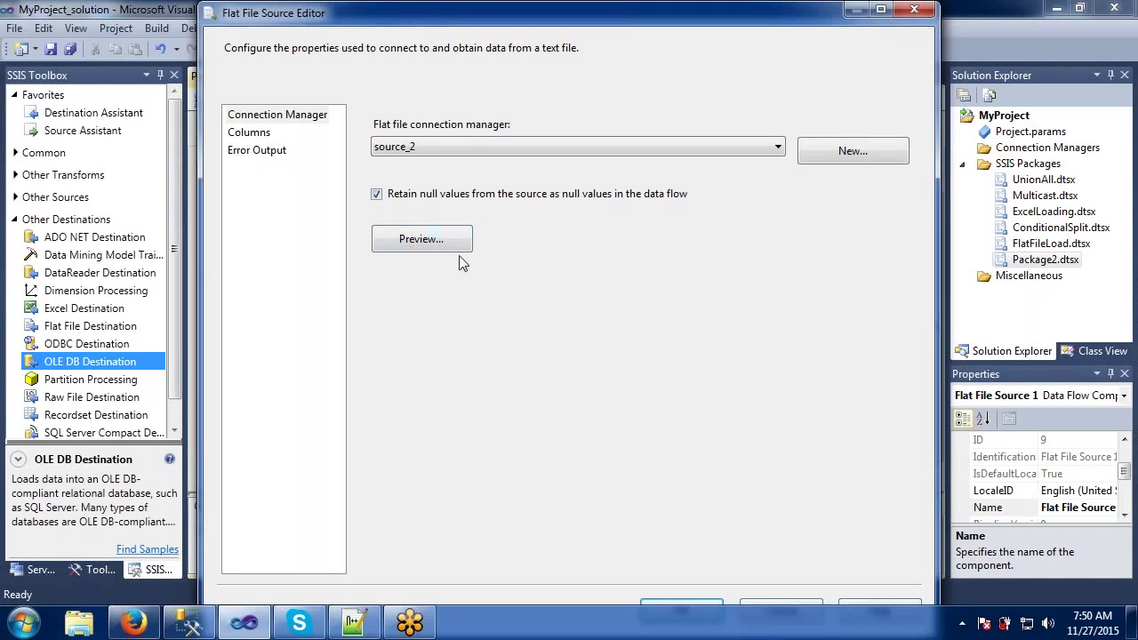
click(711, 606)
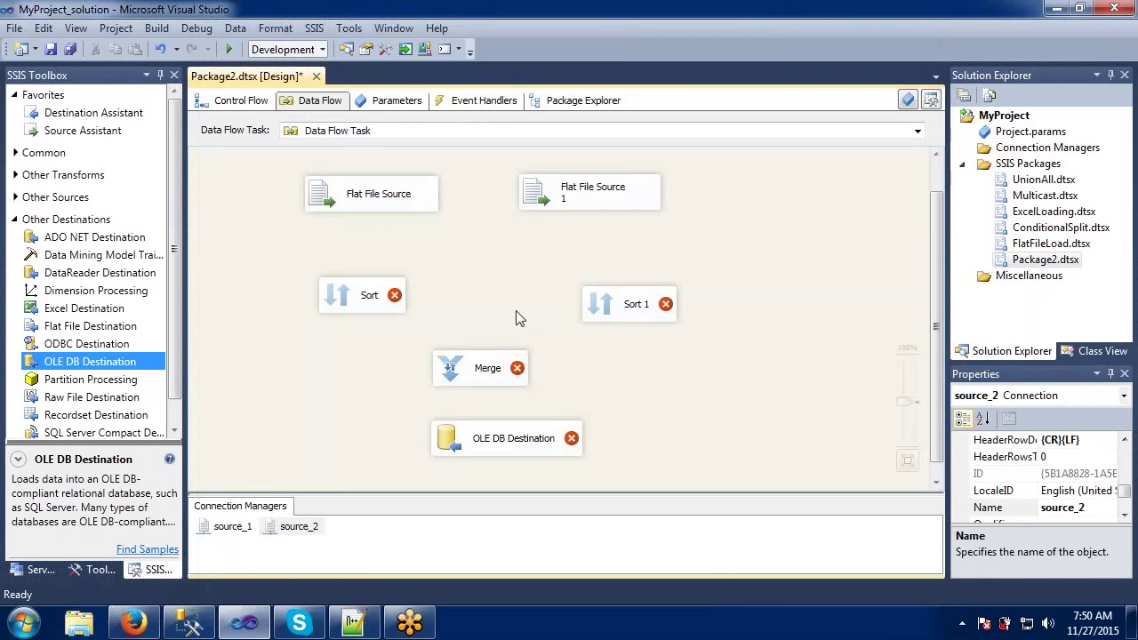
click(521, 317)
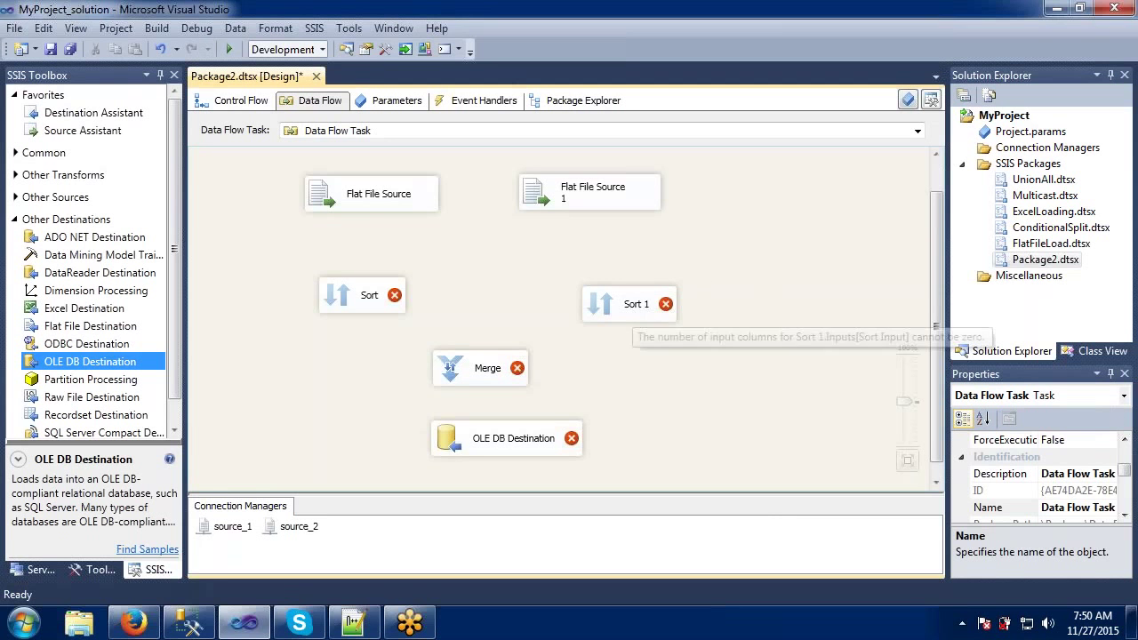
Move Sort 1 directly beneath Flat File Source 1 and connect each flat file source's data output to the Sort below it.
drag(633, 311, 588, 287)
click(364, 201)
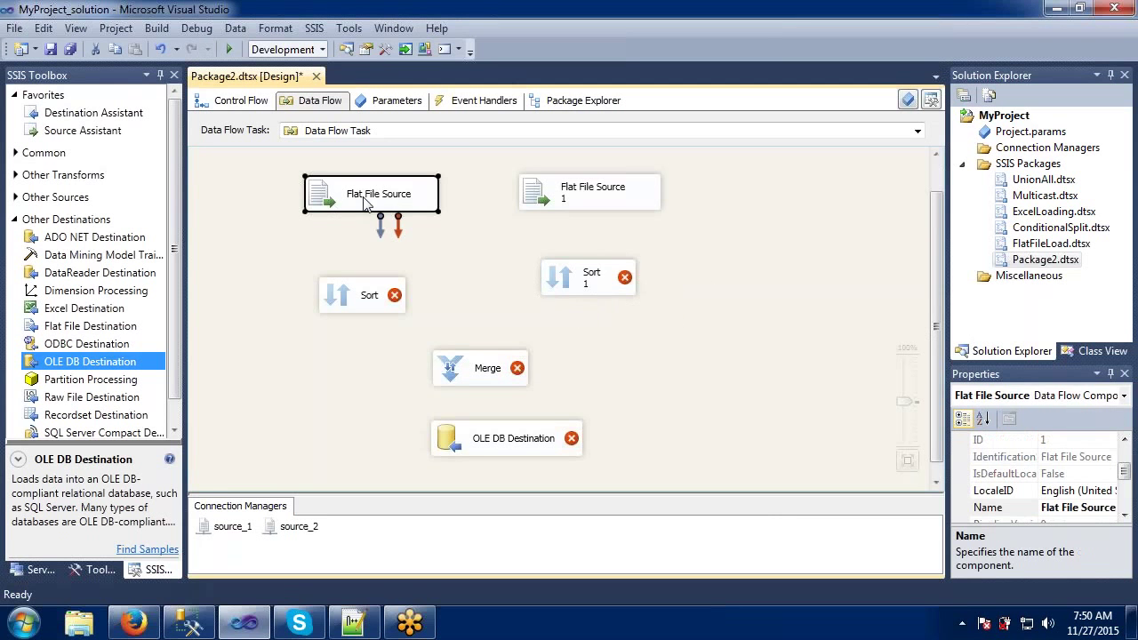
drag(377, 233, 381, 295)
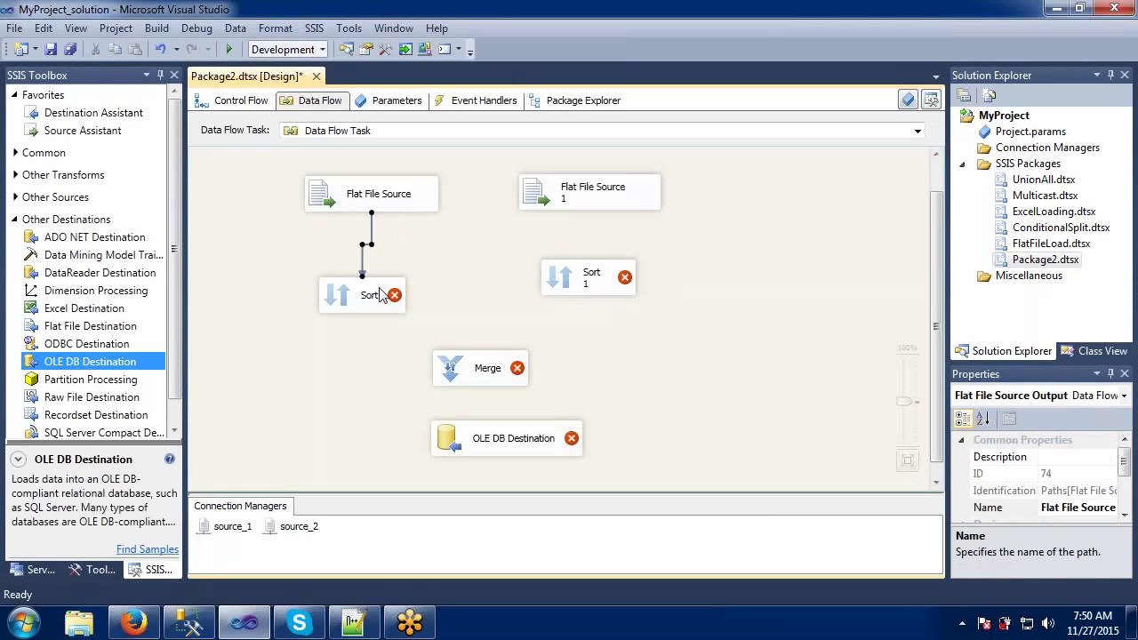
click(590, 197)
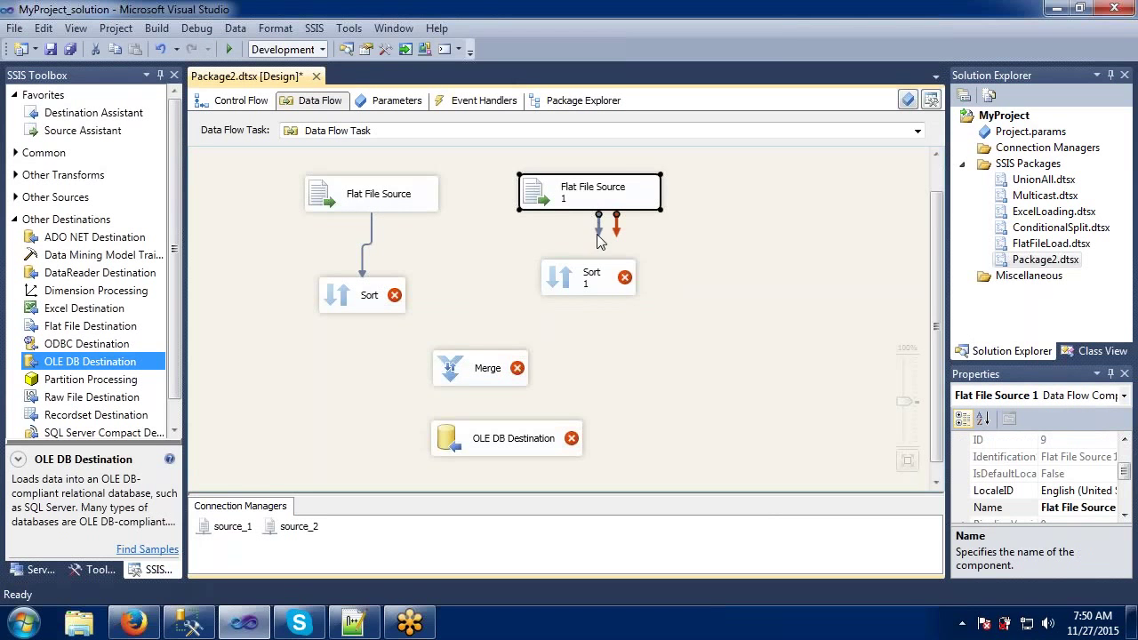
drag(598, 233, 604, 283)
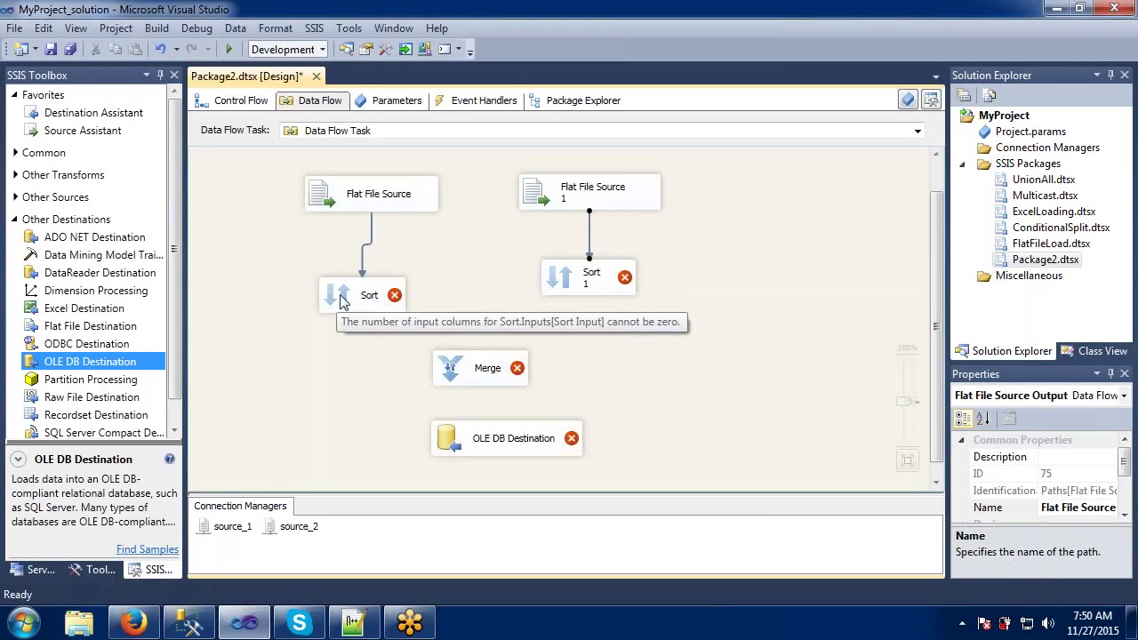
Configure the first Sort to order rows by CurrencyKey ascending and remove rows with duplicate sort values.
click(340, 300)
double_click(340, 301)
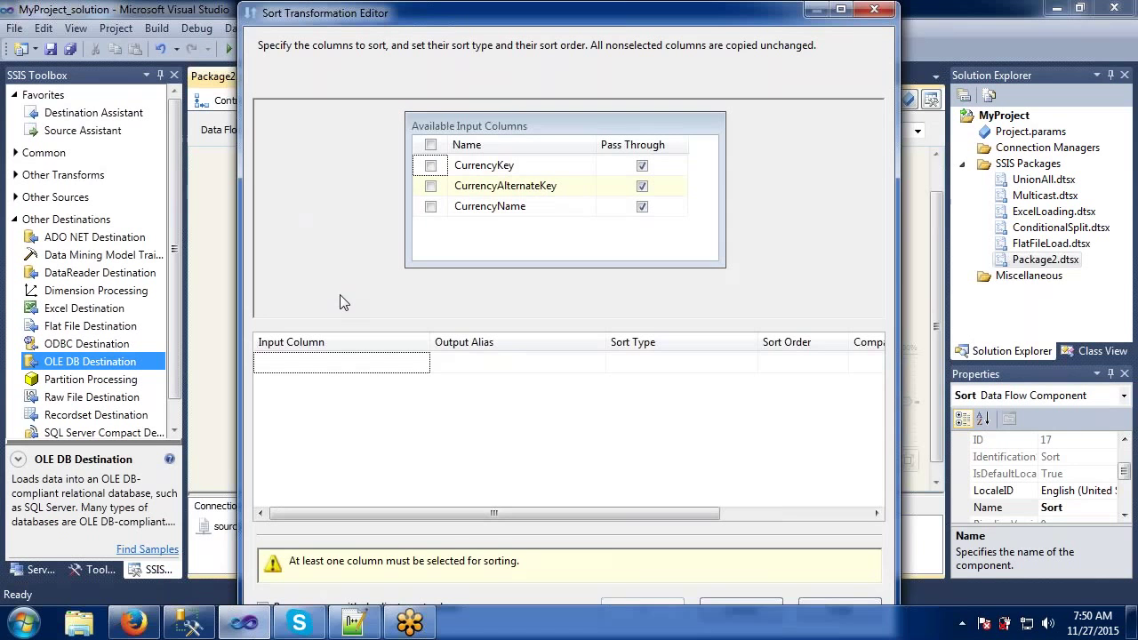
click(430, 165)
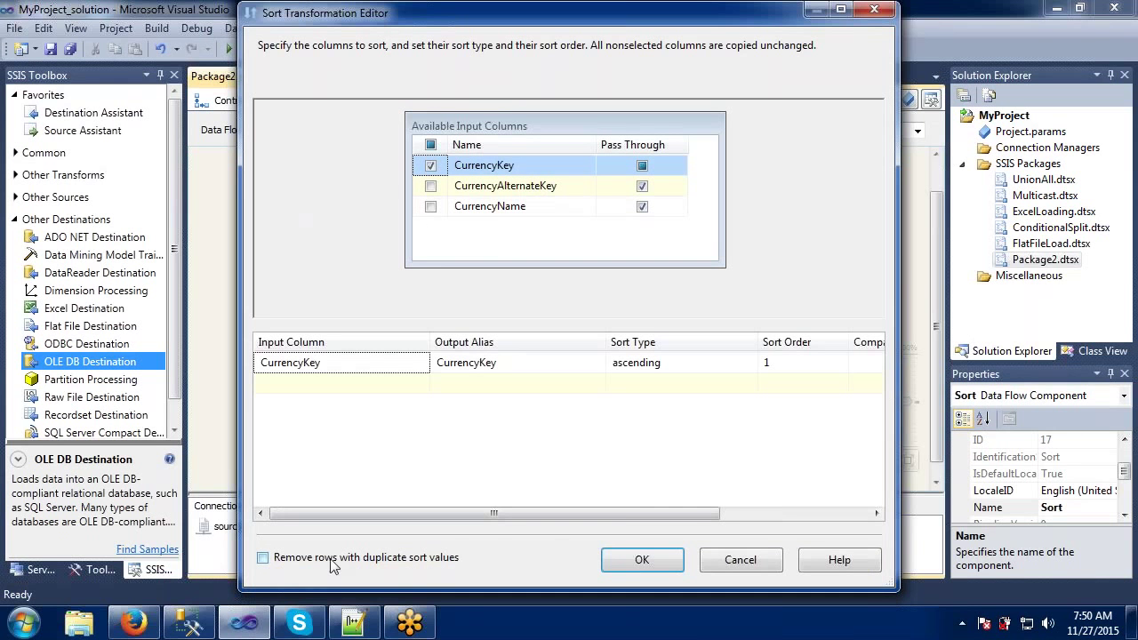
click(264, 558)
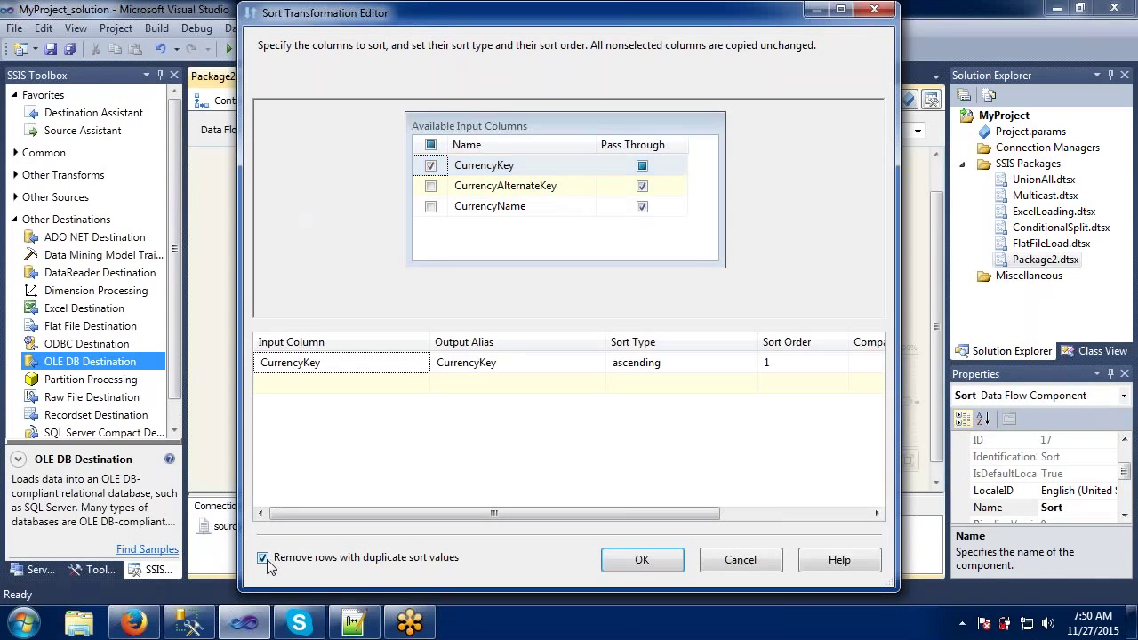
click(648, 567)
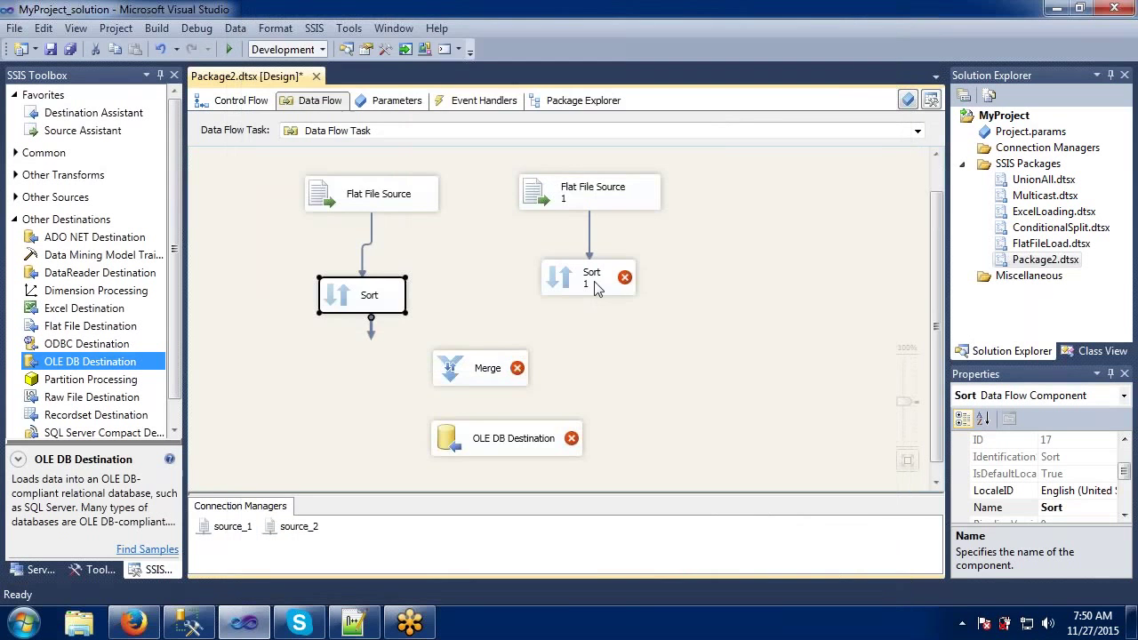
Configure Sort 1 to order rows by CurrencyKey ascending and remove rows with duplicate sort values.
click(597, 286)
double_click(597, 286)
click(430, 166)
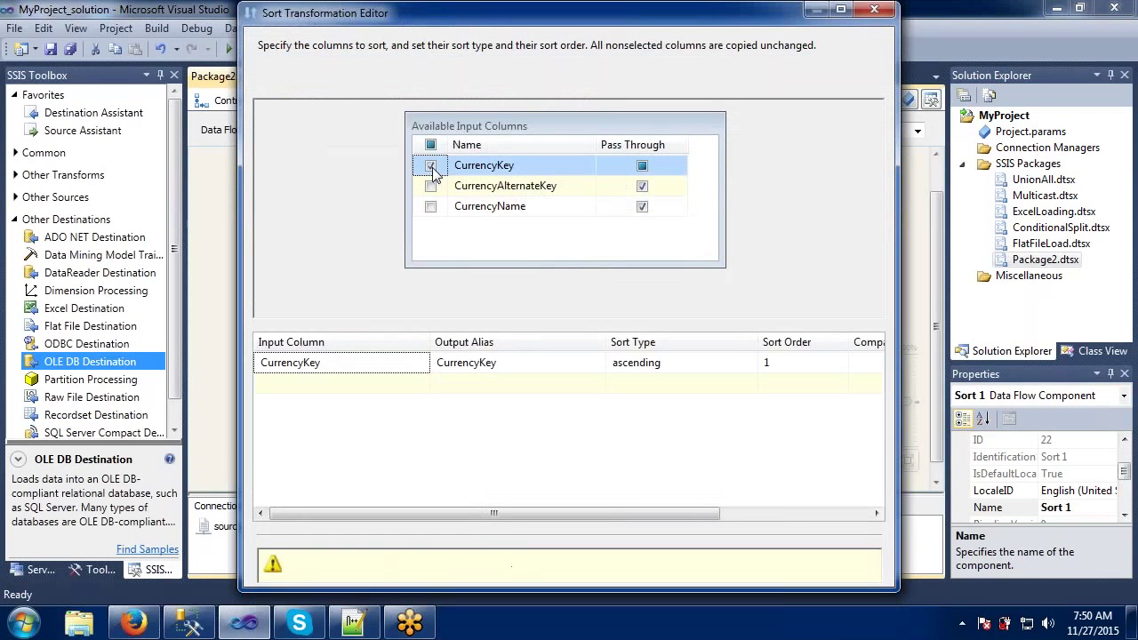
click(262, 558)
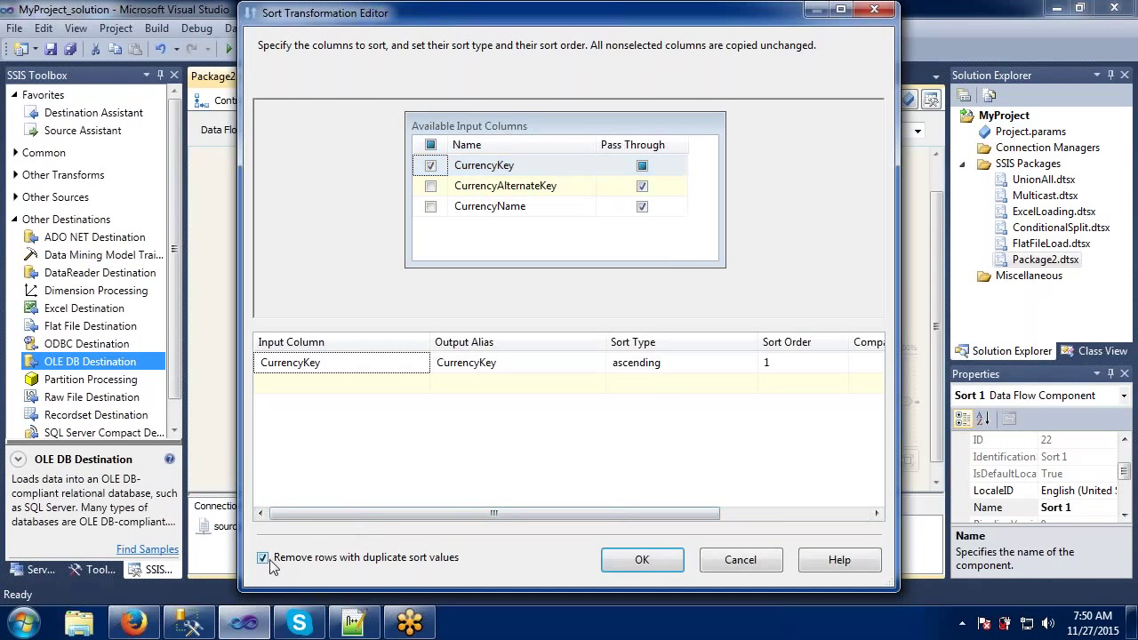
click(666, 558)
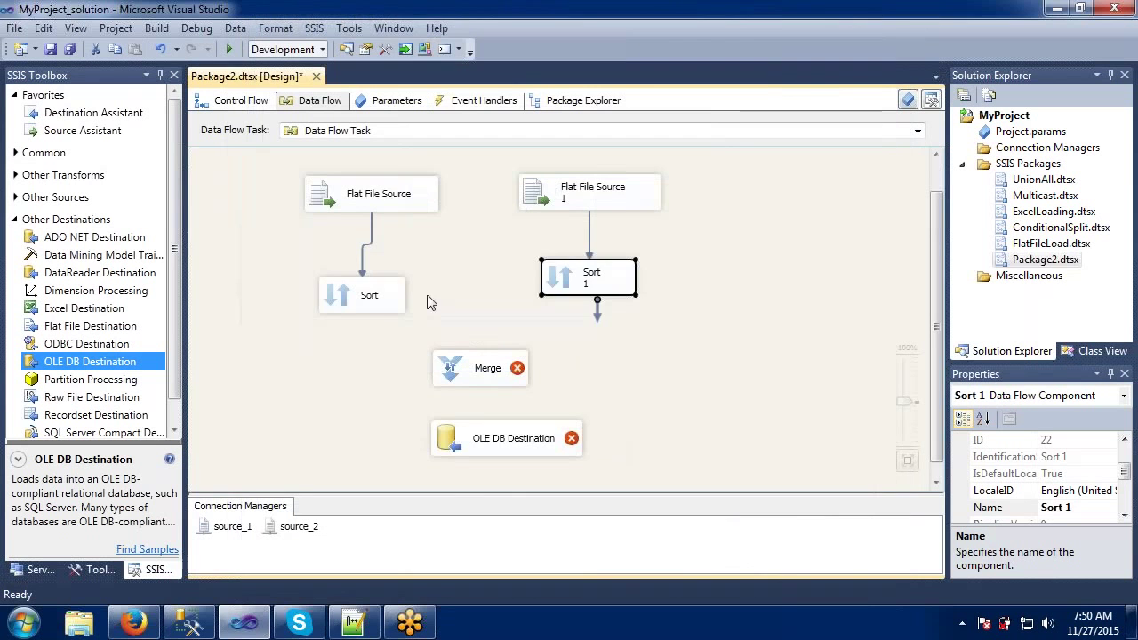
Connect the first Sort's output to the Merge transformation as Merge Input 1.
click(377, 304)
drag(370, 326, 464, 368)
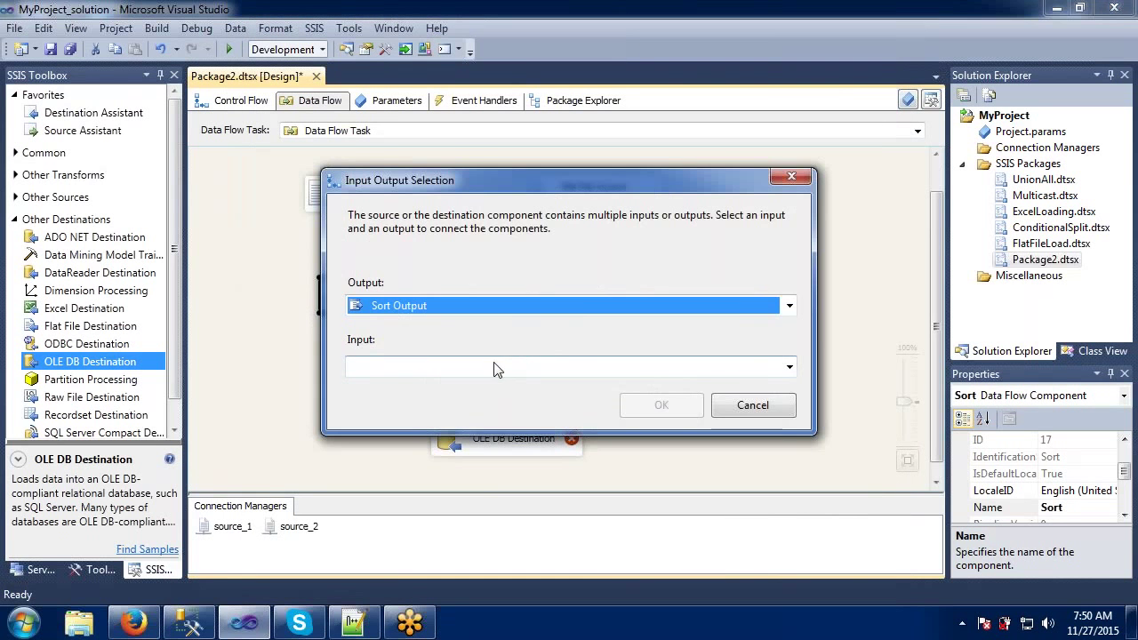
click(497, 369)
click(483, 387)
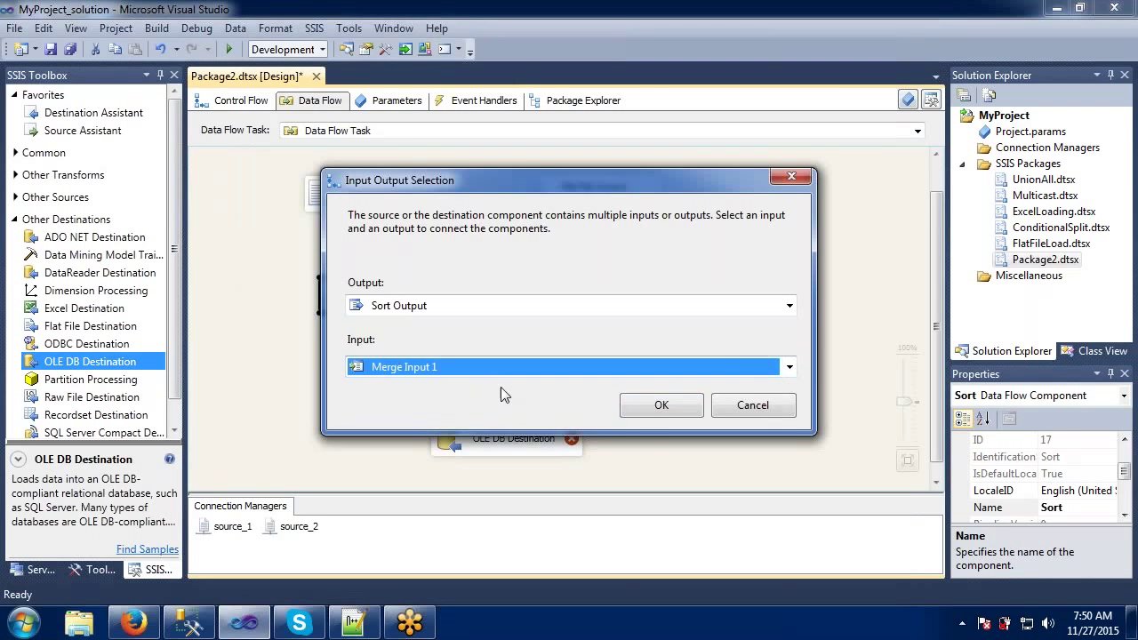
click(637, 406)
Connect Sort 1 to the Merge transformation, and the Merge output to the OLE DB Destination.
click(594, 286)
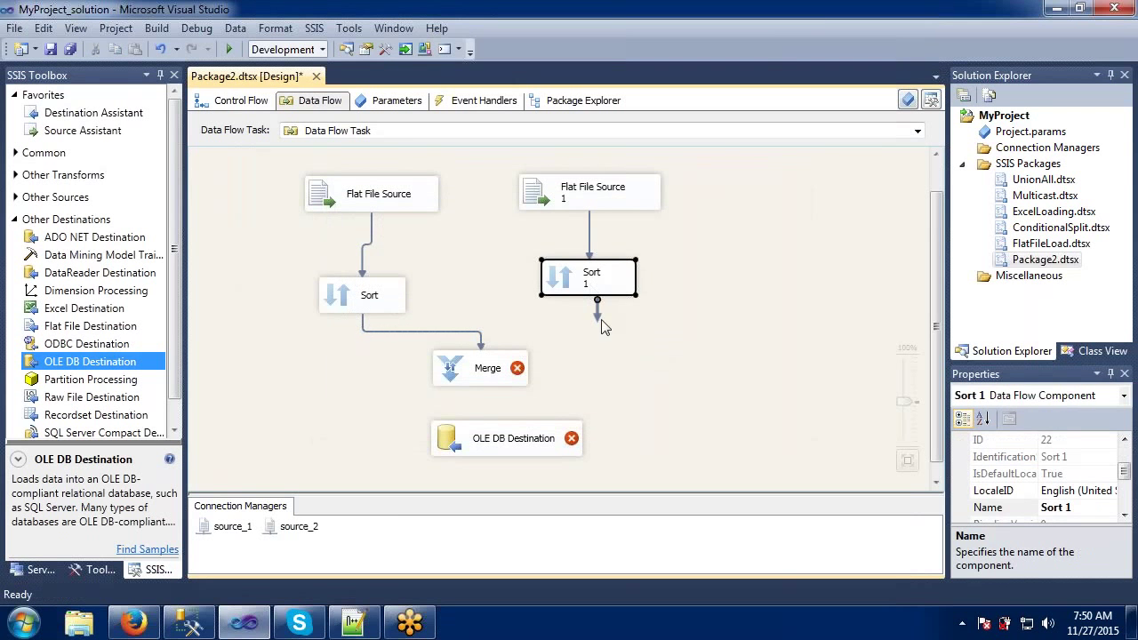
drag(598, 322, 520, 361)
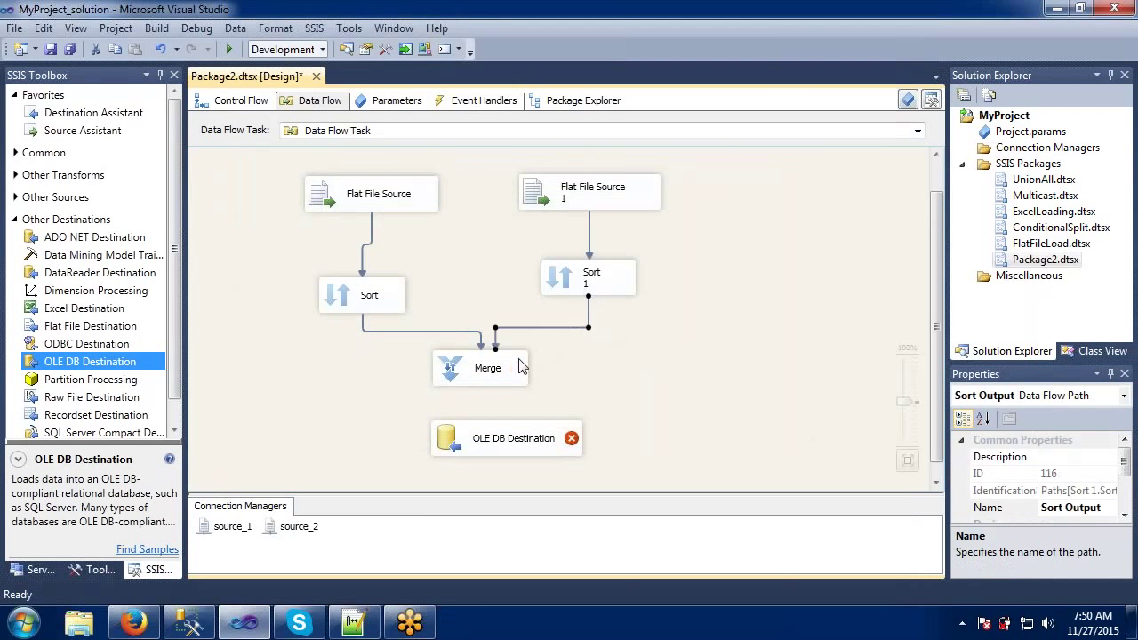
click(502, 384)
drag(490, 398, 501, 444)
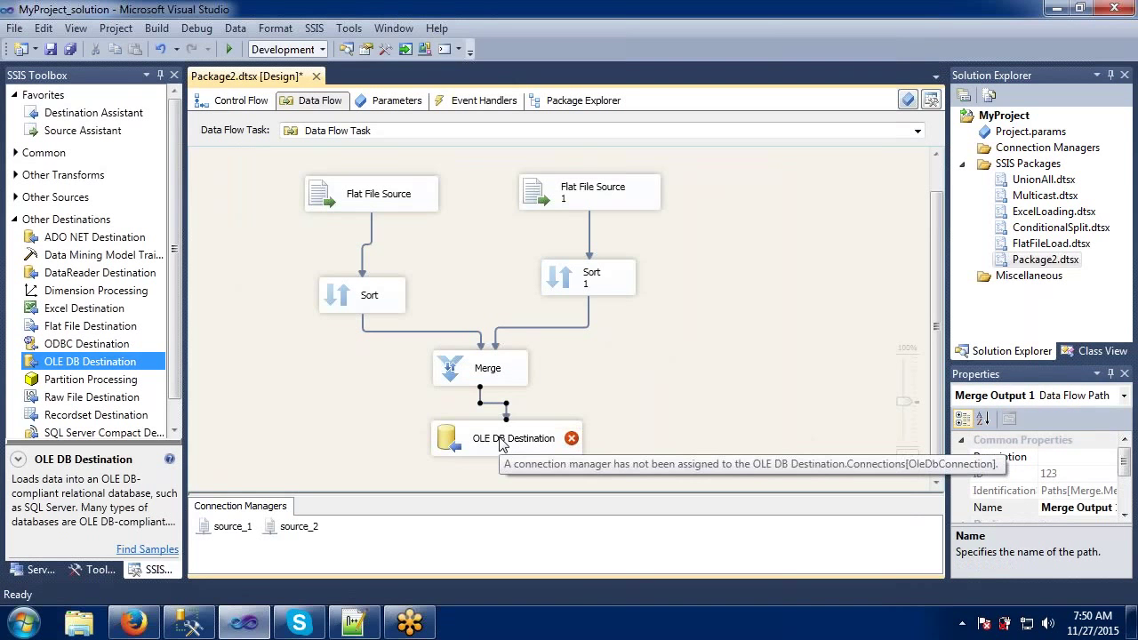
Define a new OLE DB connection for the destination, using server BAZI-PC and the DEV database.
double_click(500, 444)
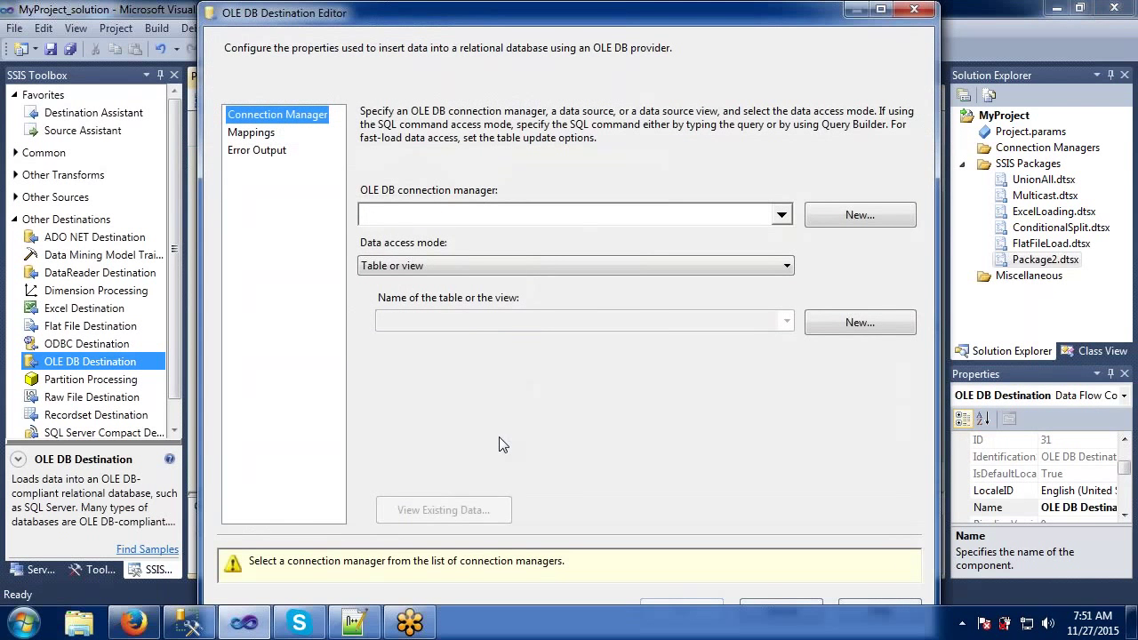
click(829, 220)
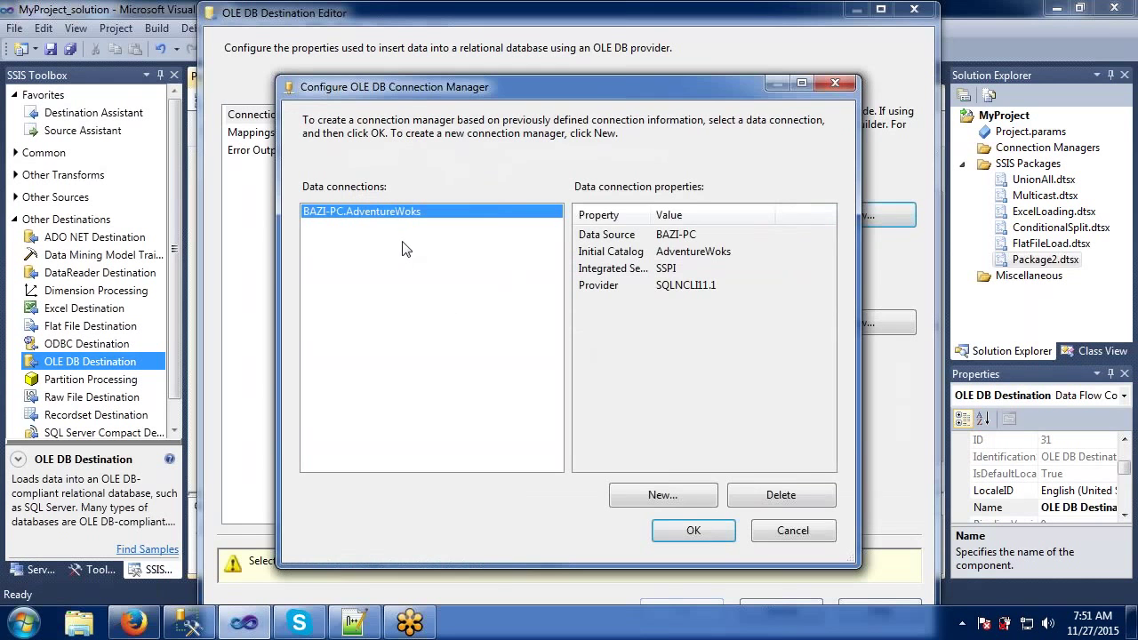
click(632, 493)
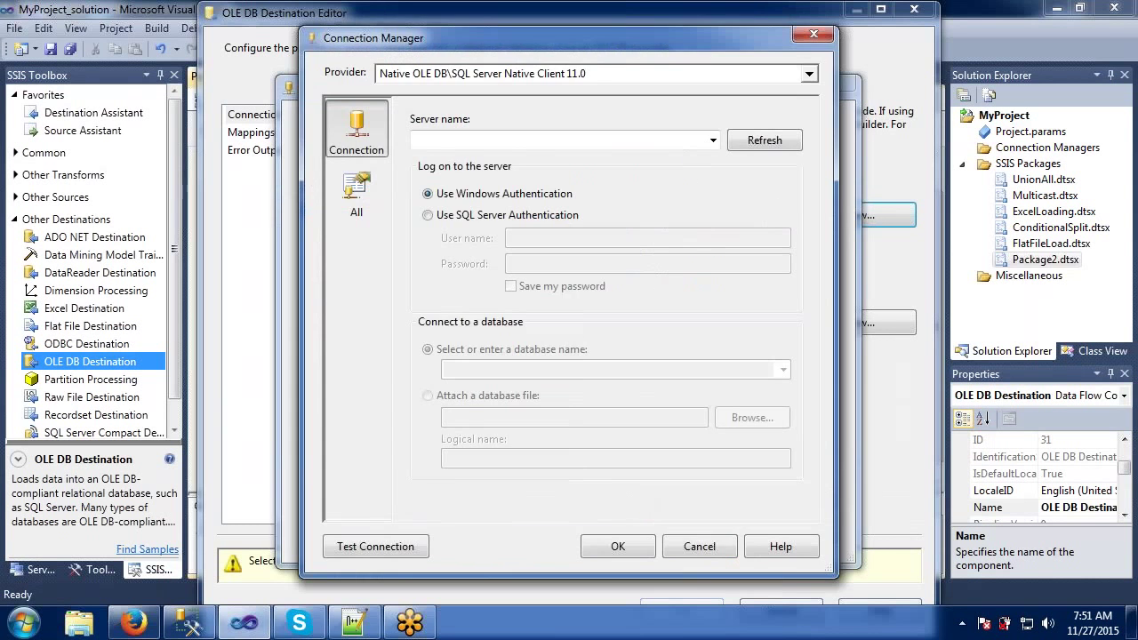
click(713, 140)
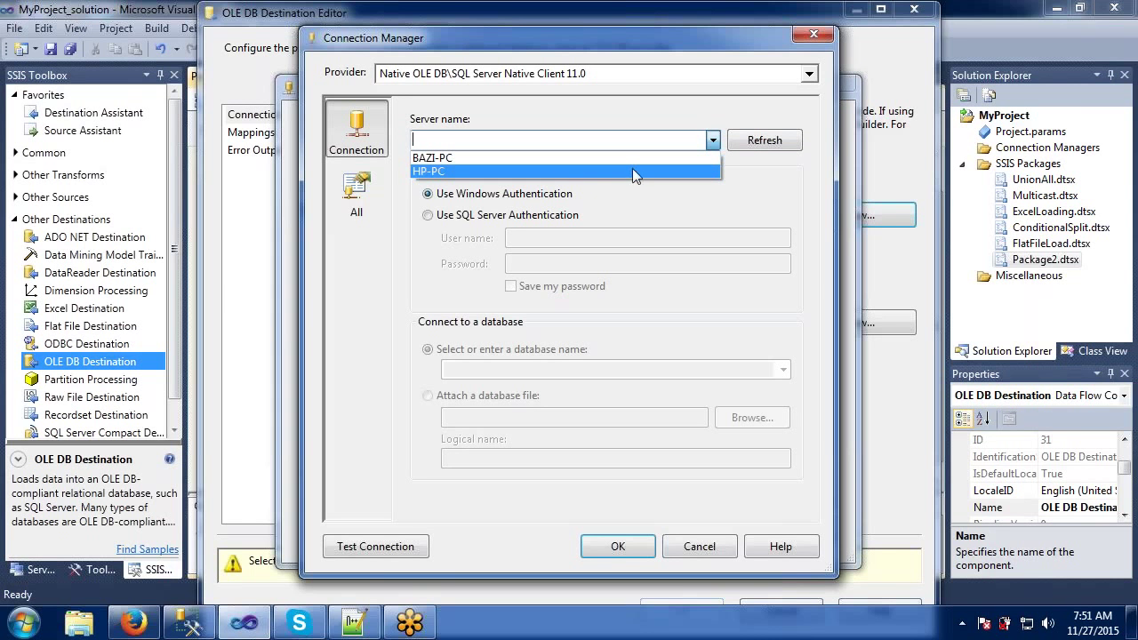
click(632, 159)
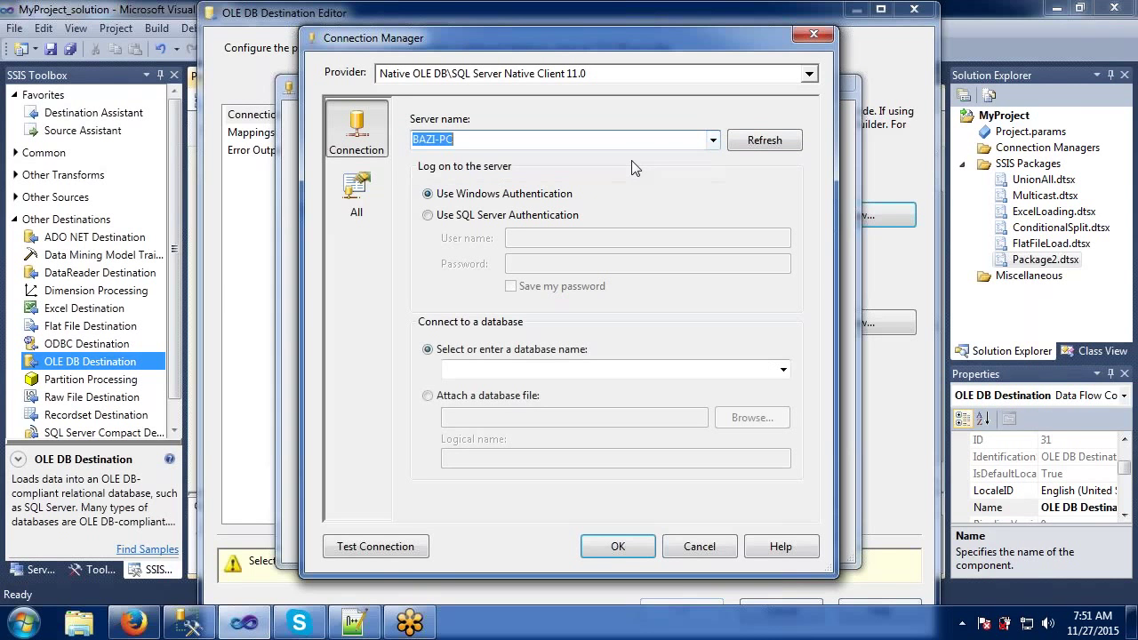
click(579, 354)
click(583, 369)
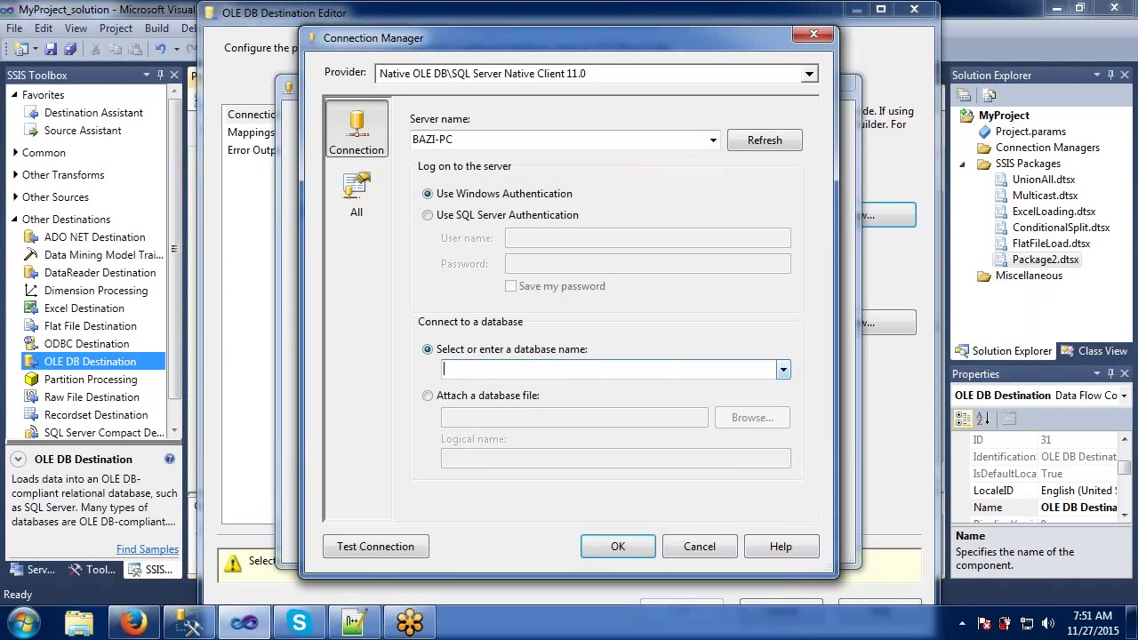
click(782, 369)
click(572, 401)
Test the new DEV database connection, save it and assign it to the OLE DB Destination.
click(392, 548)
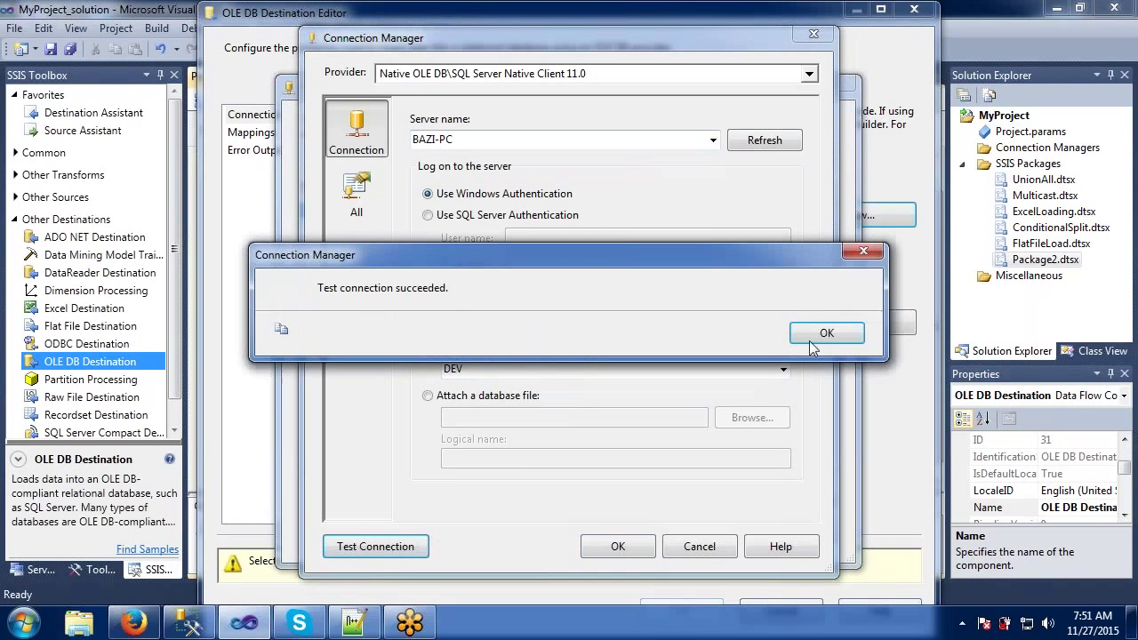
click(823, 336)
click(648, 547)
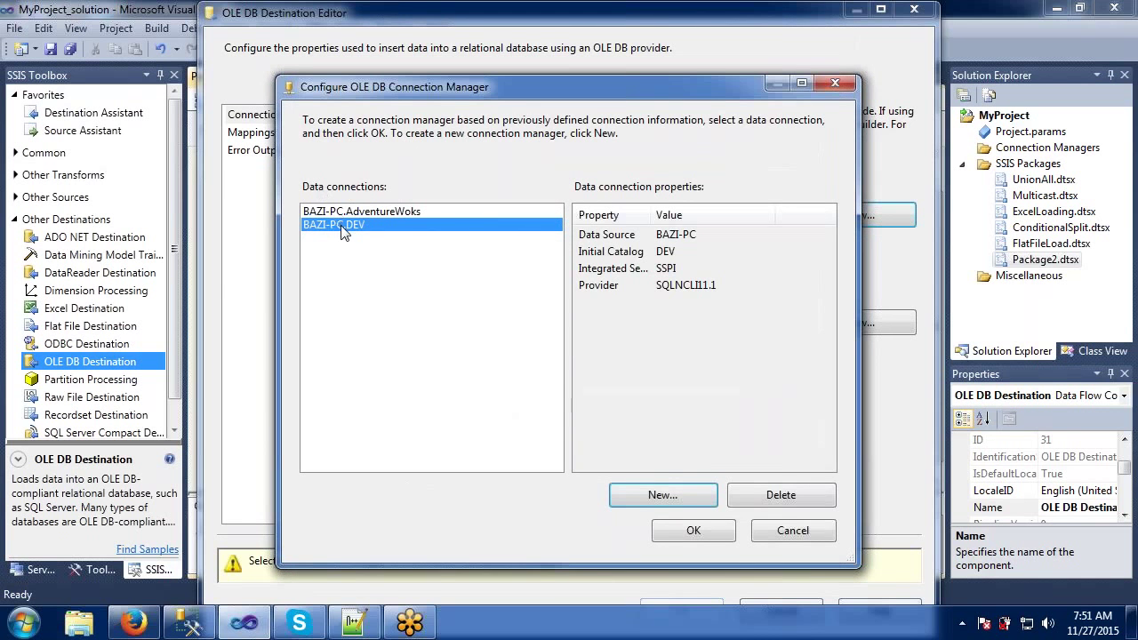
click(690, 534)
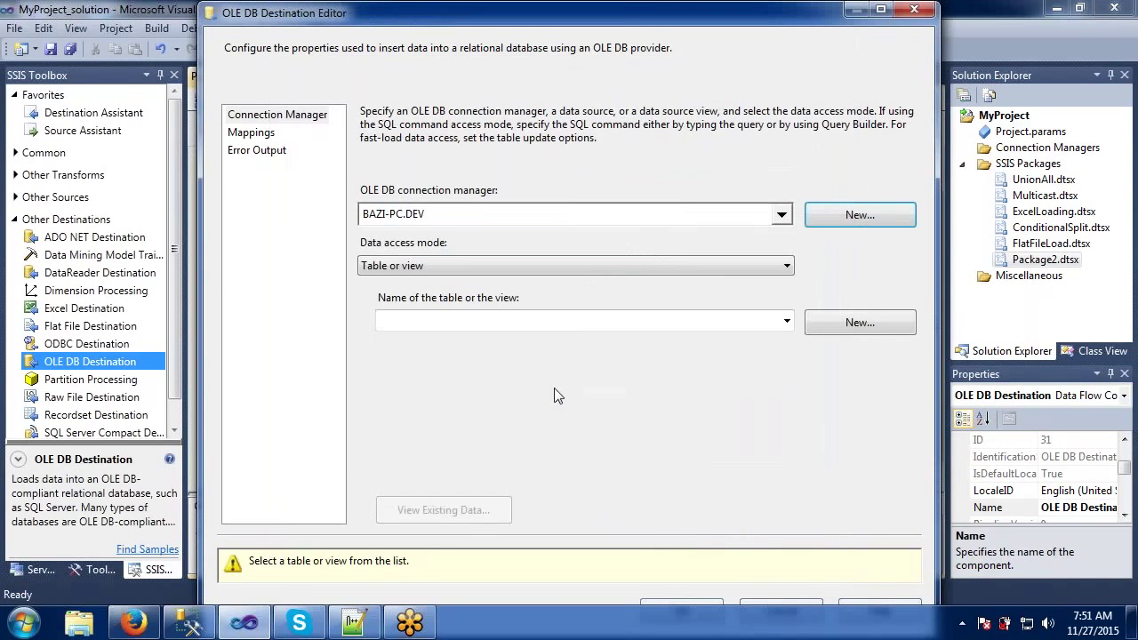
Create a new destination table named mergeoutput for the OLE DB Destination and accept its column mappings.
click(552, 324)
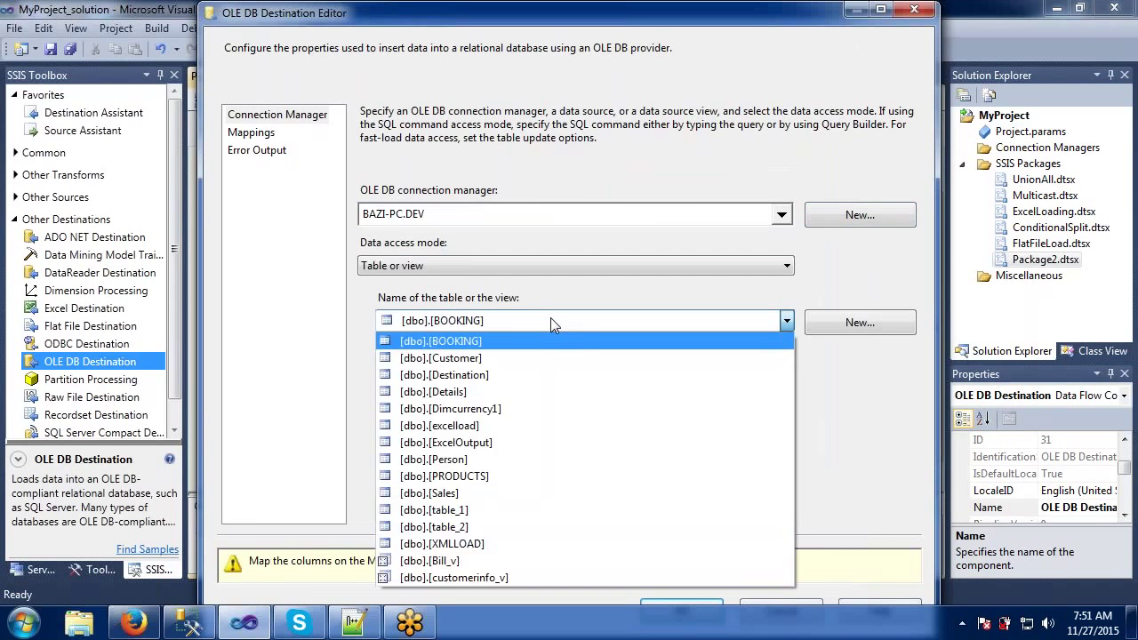
click(550, 321)
click(837, 323)
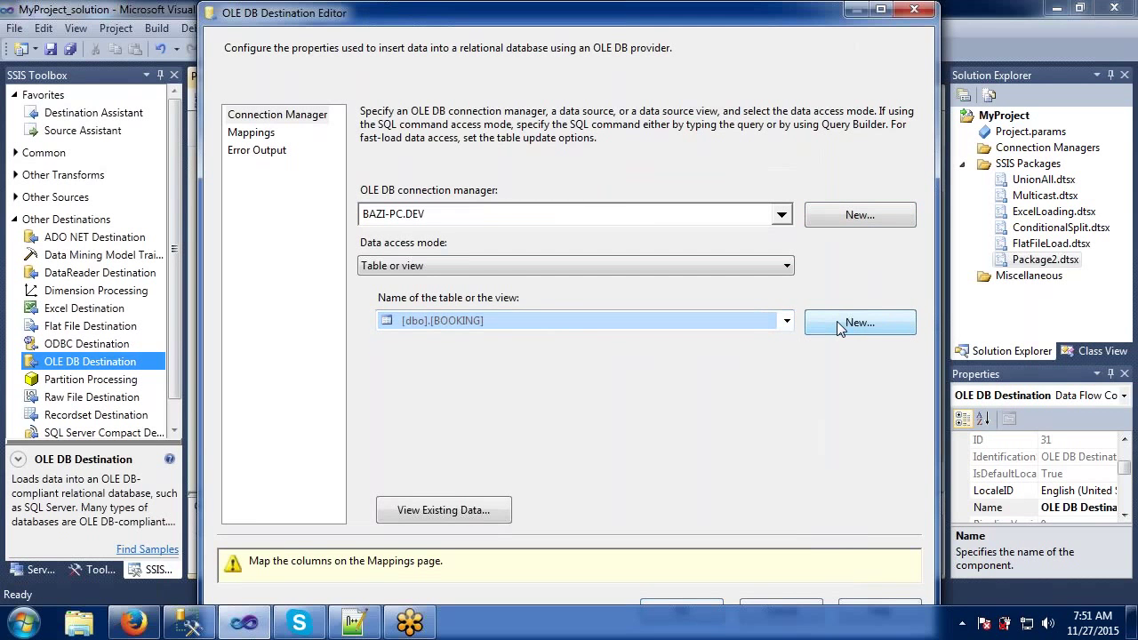
click(462, 198)
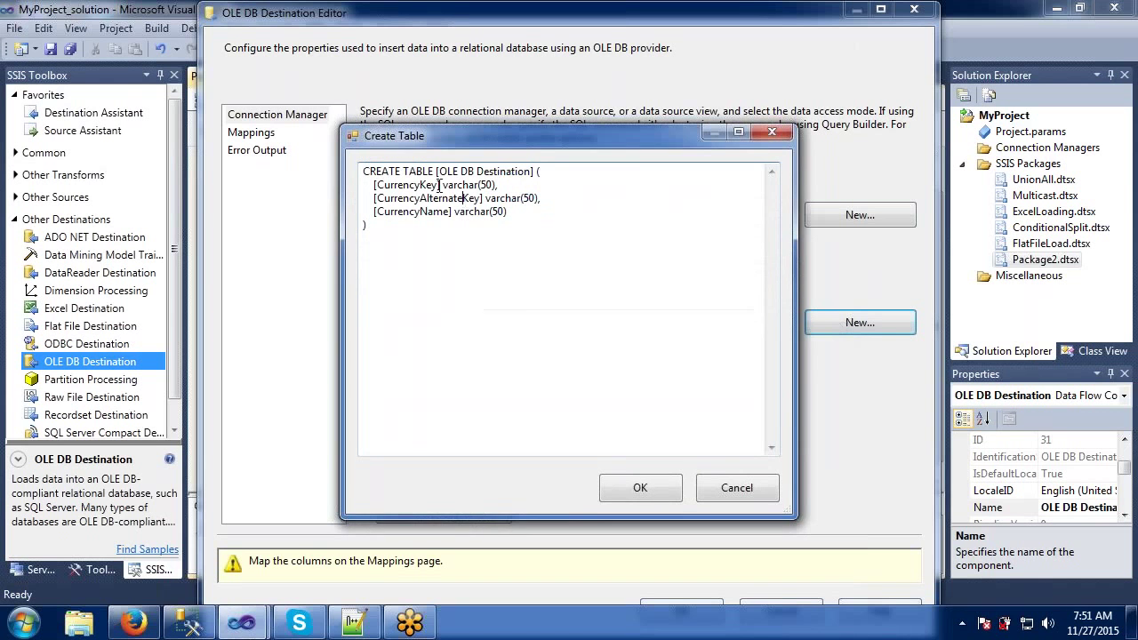
drag(453, 171, 531, 169)
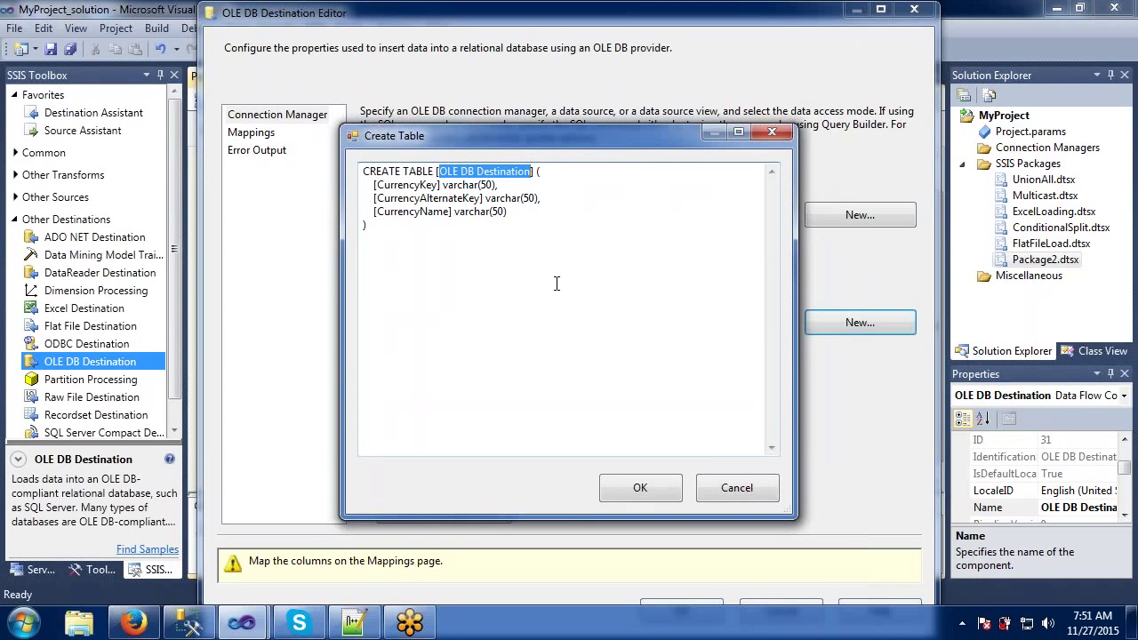
text(megr)
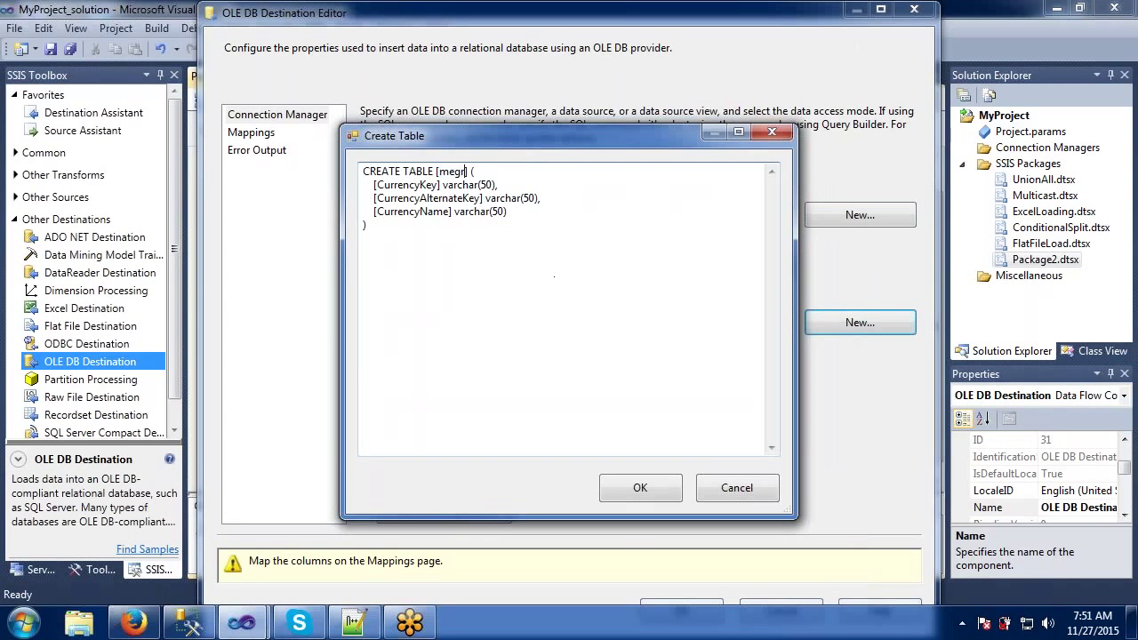
text(rgeoutput)
click(640, 490)
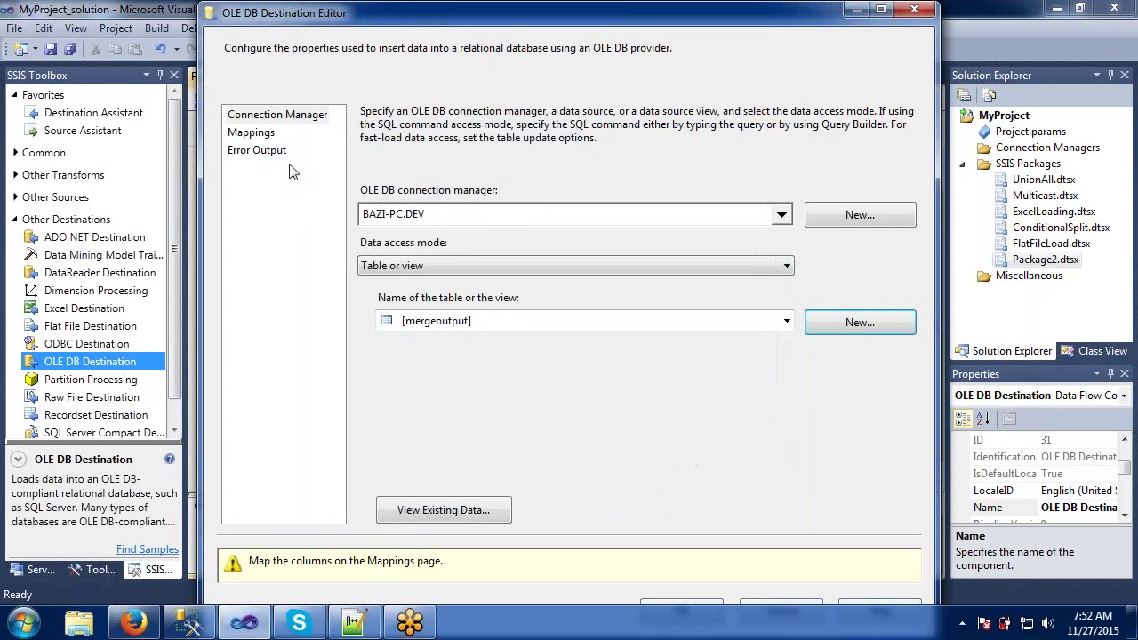
click(253, 132)
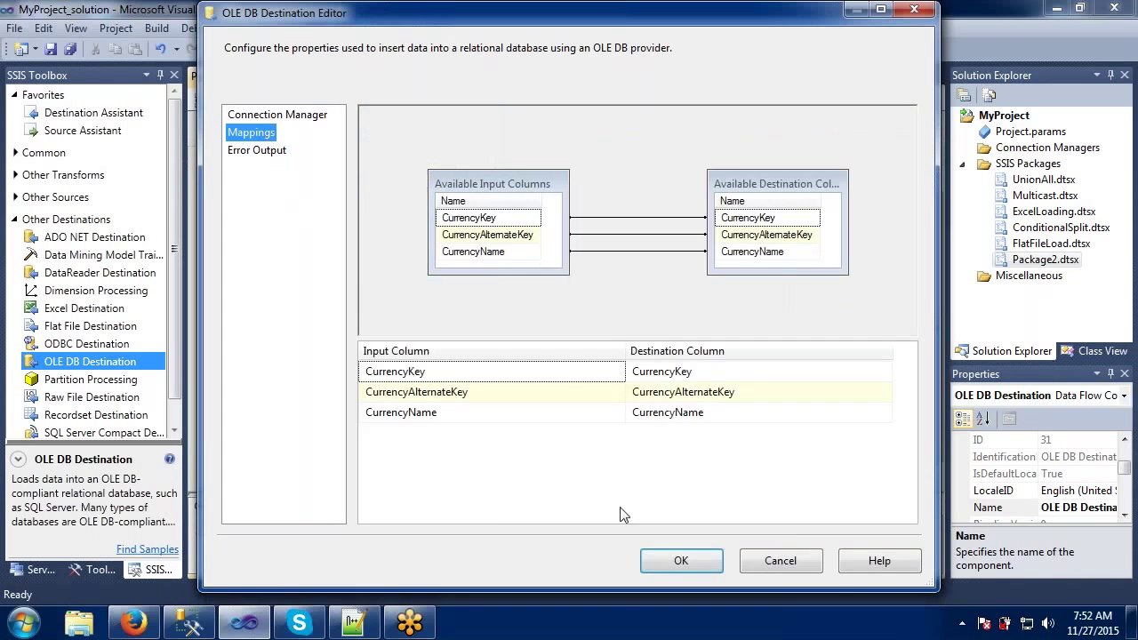
click(664, 564)
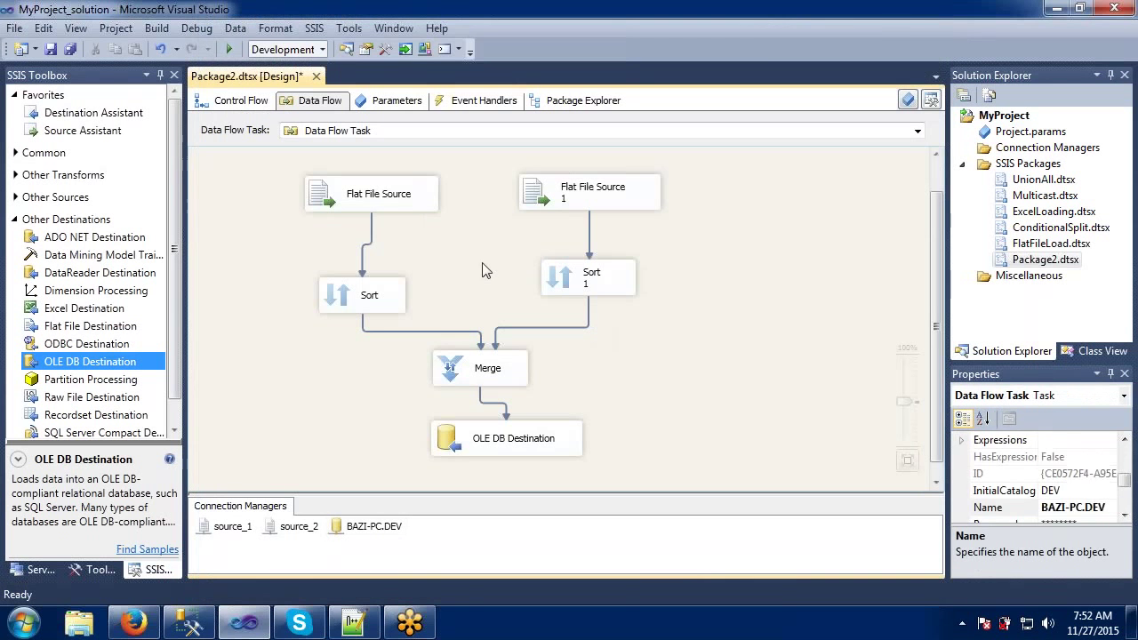
Apply automatic layout to the data flow diagram and run the package.
click(275, 27)
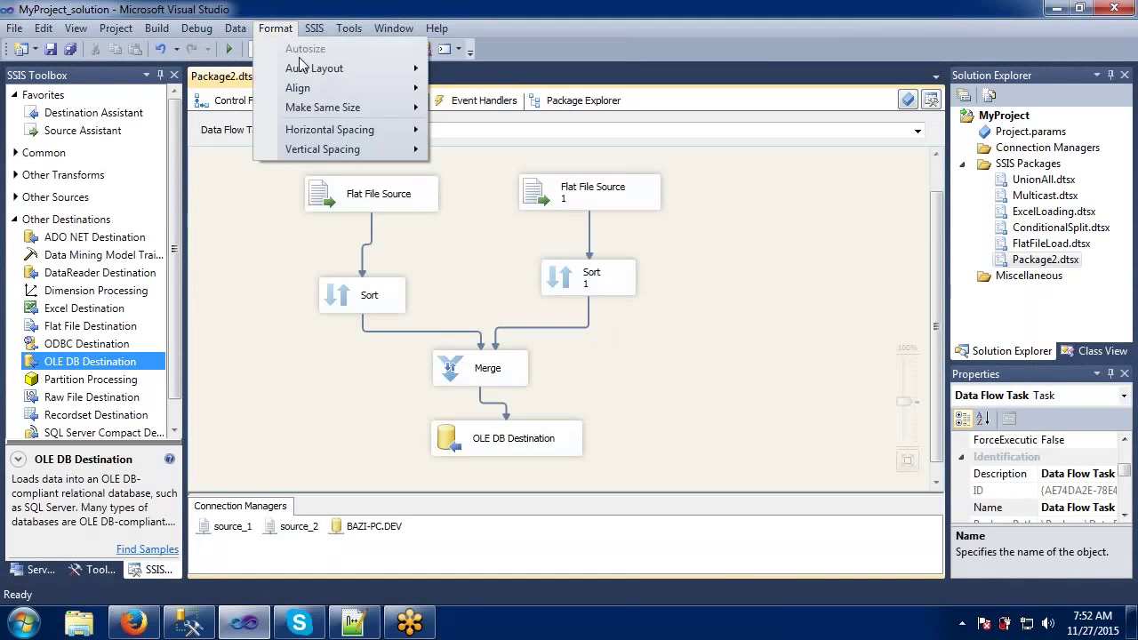
mouse_move(303, 70)
click(471, 71)
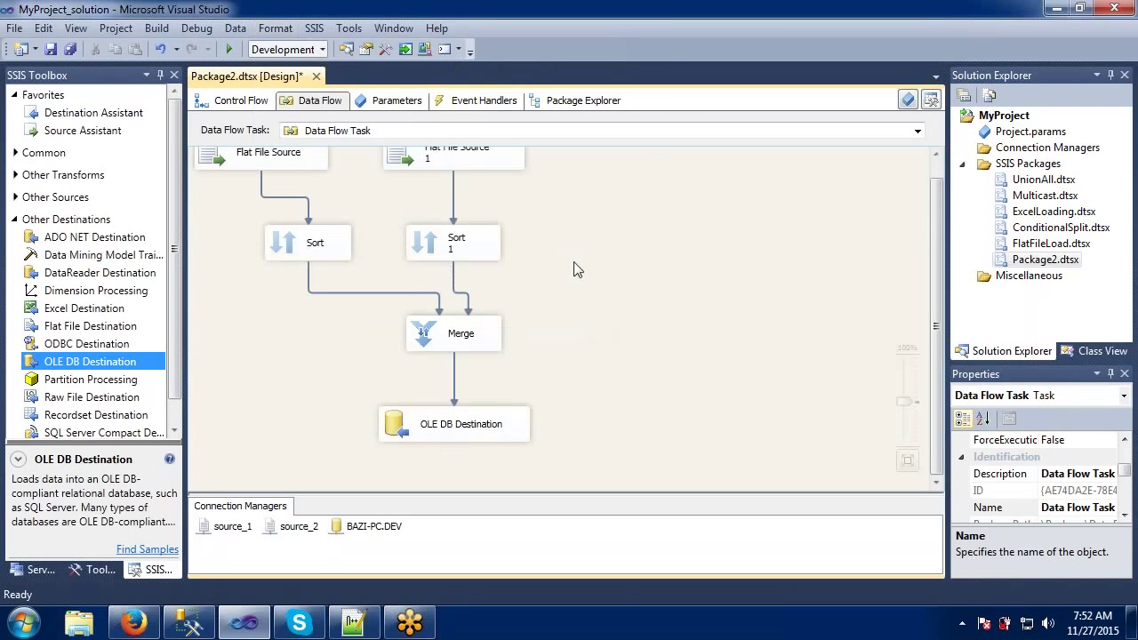
click(935, 155)
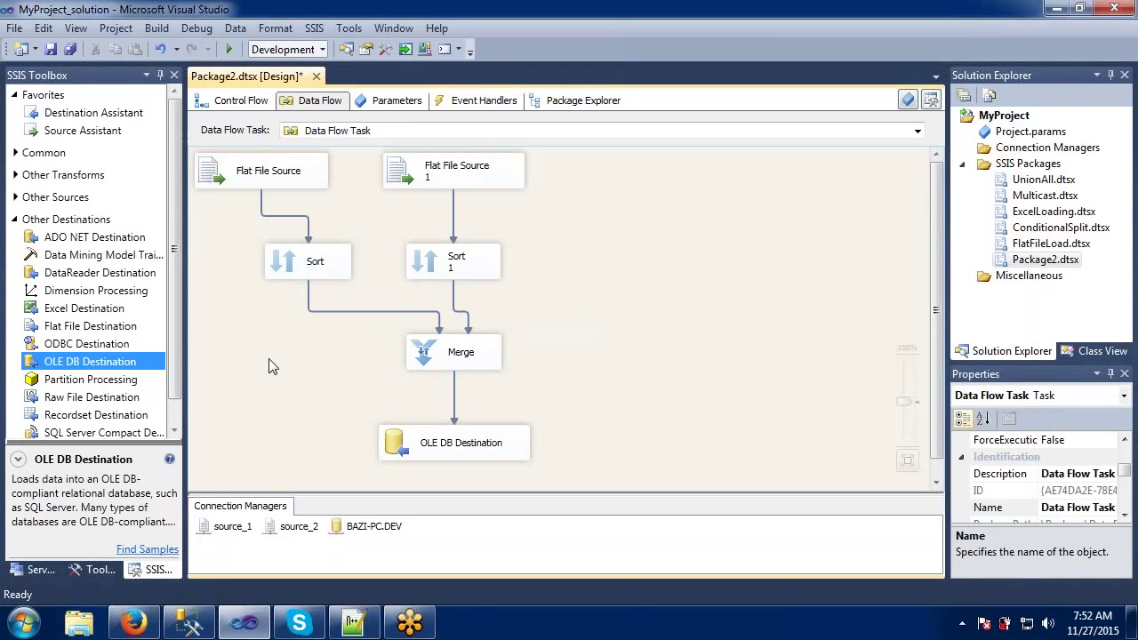
click(228, 50)
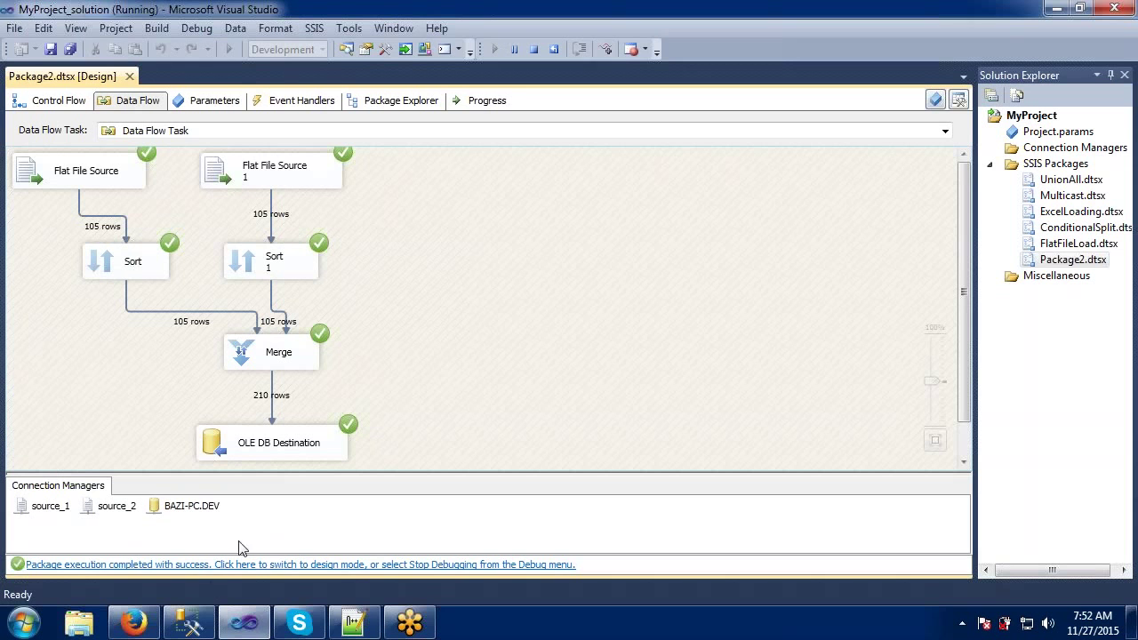
Switch to SQL Server Management Studio and query the top 1000 rows of dbo.mergeoutput in the DEV database to check the merged data.
click(203, 620)
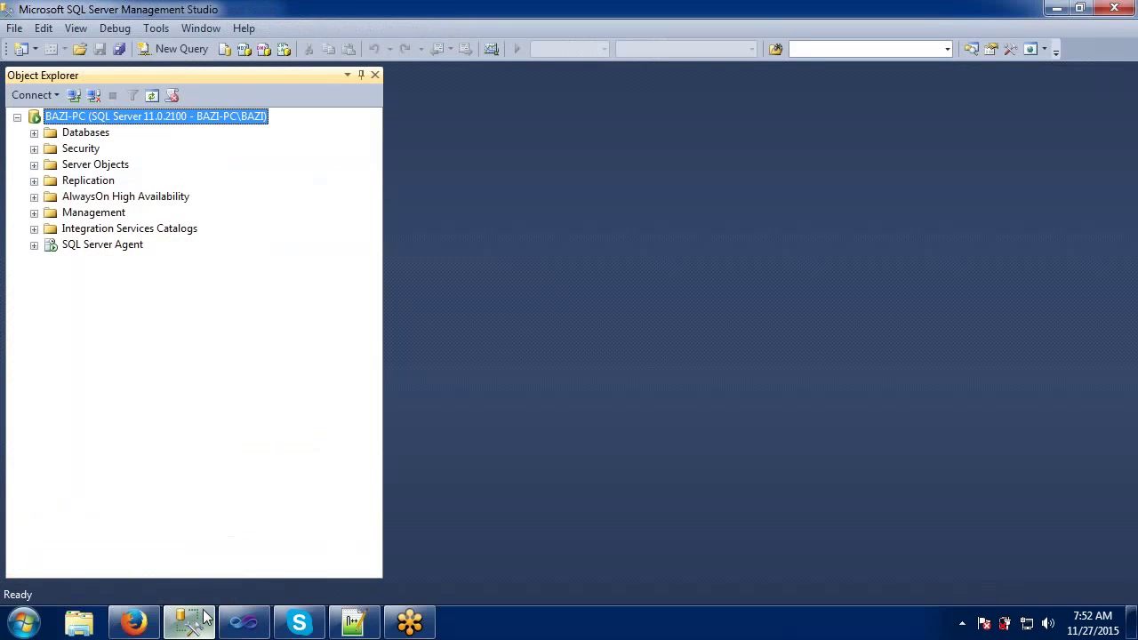
click(34, 133)
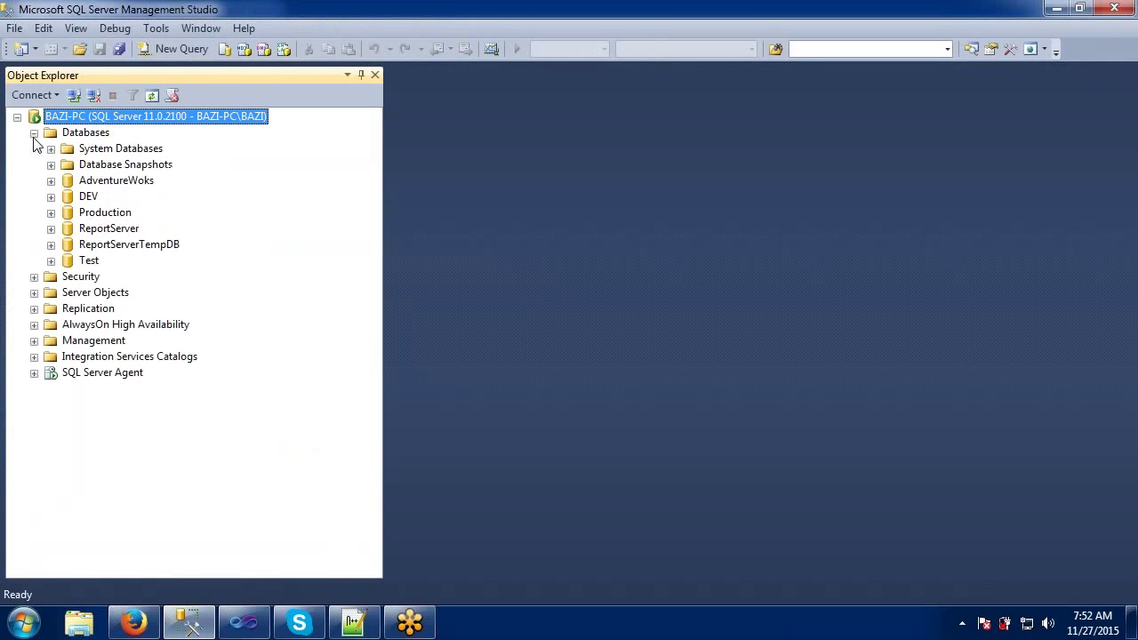
click(51, 197)
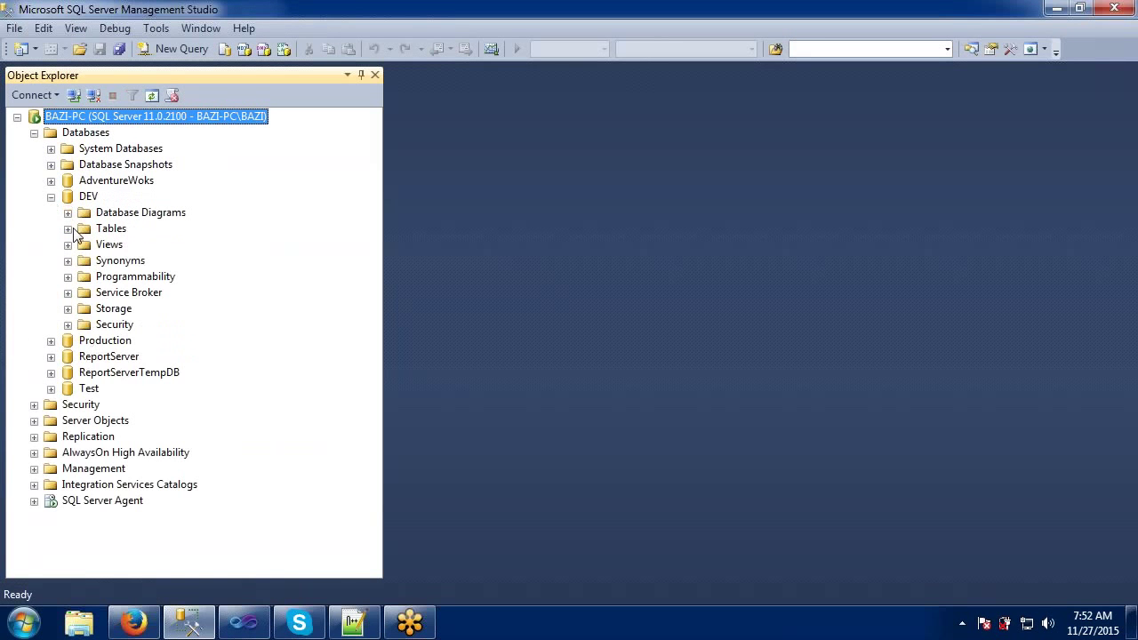
click(68, 228)
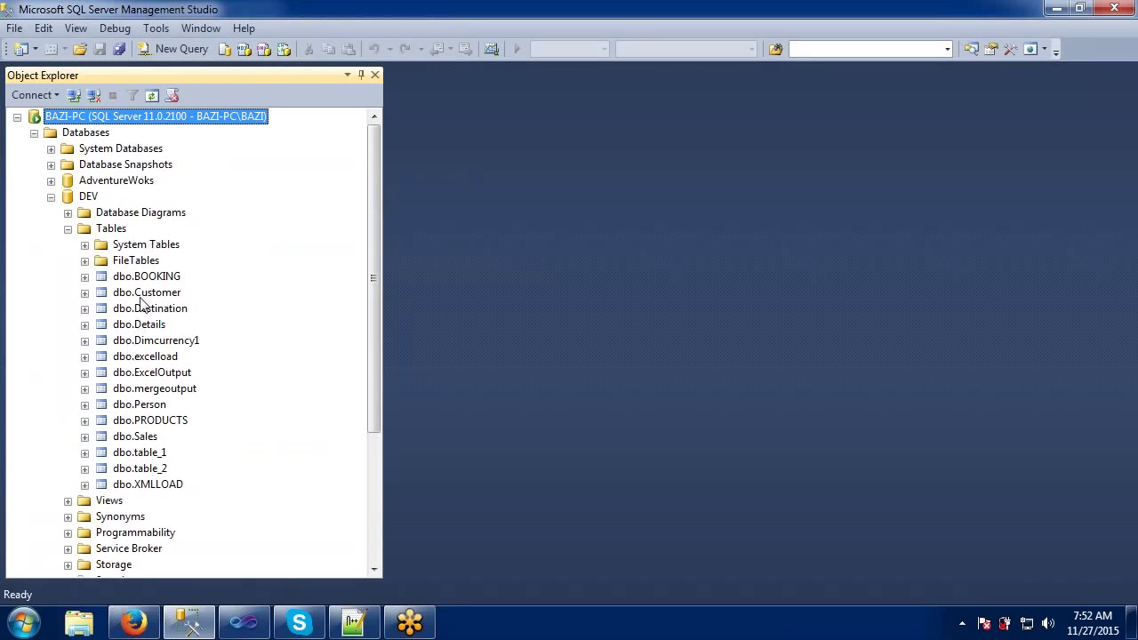
click(148, 391)
right_click(147, 393)
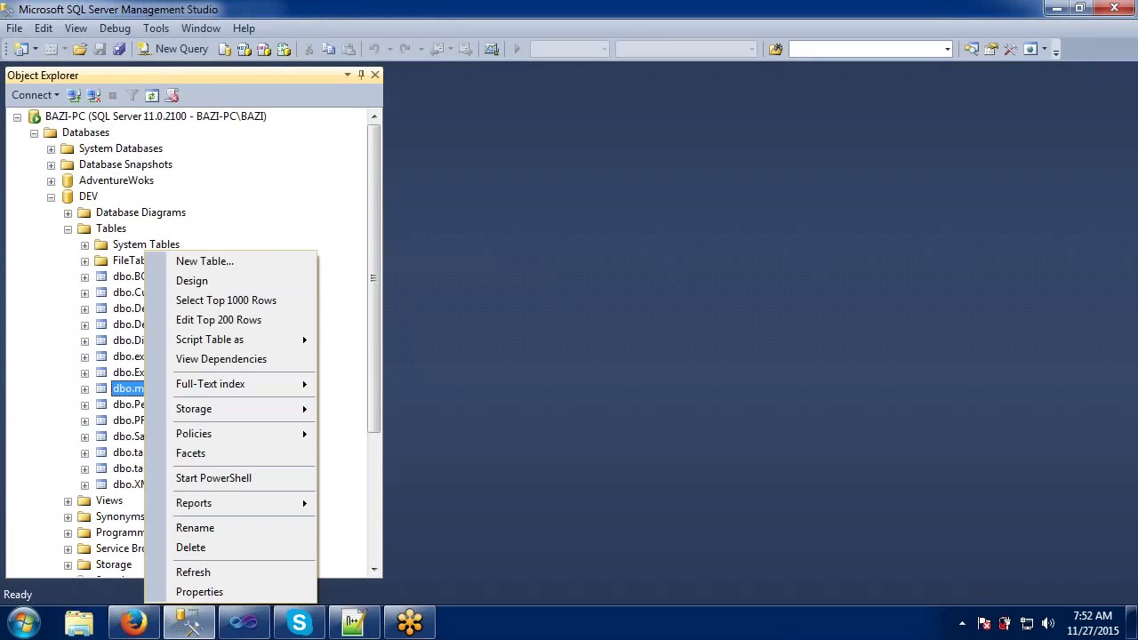
click(198, 303)
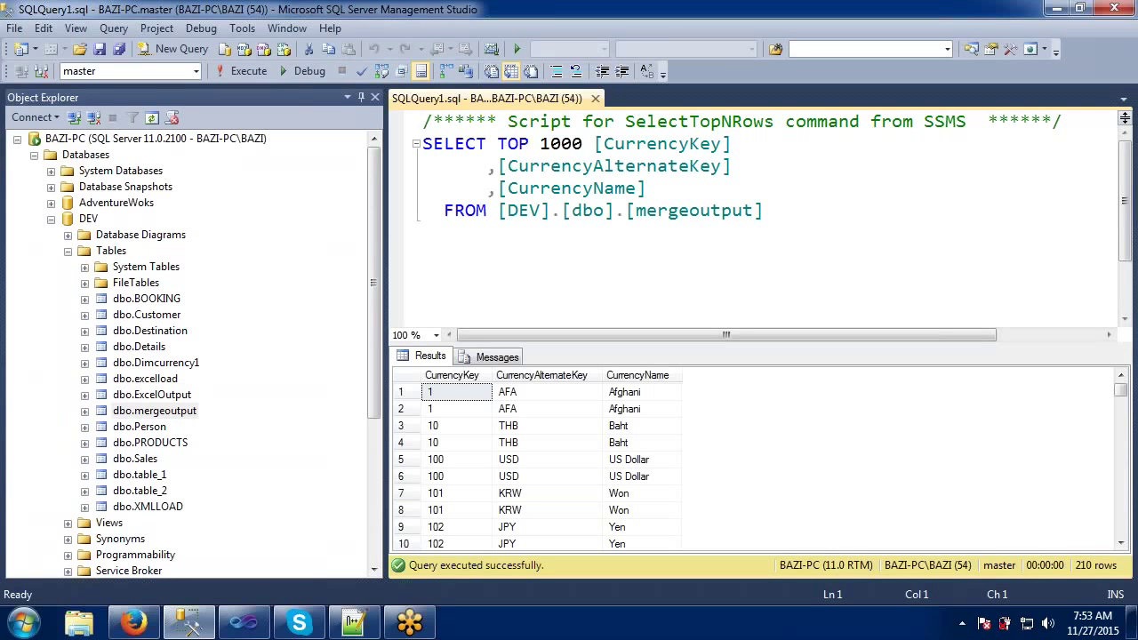
click(1005, 457)
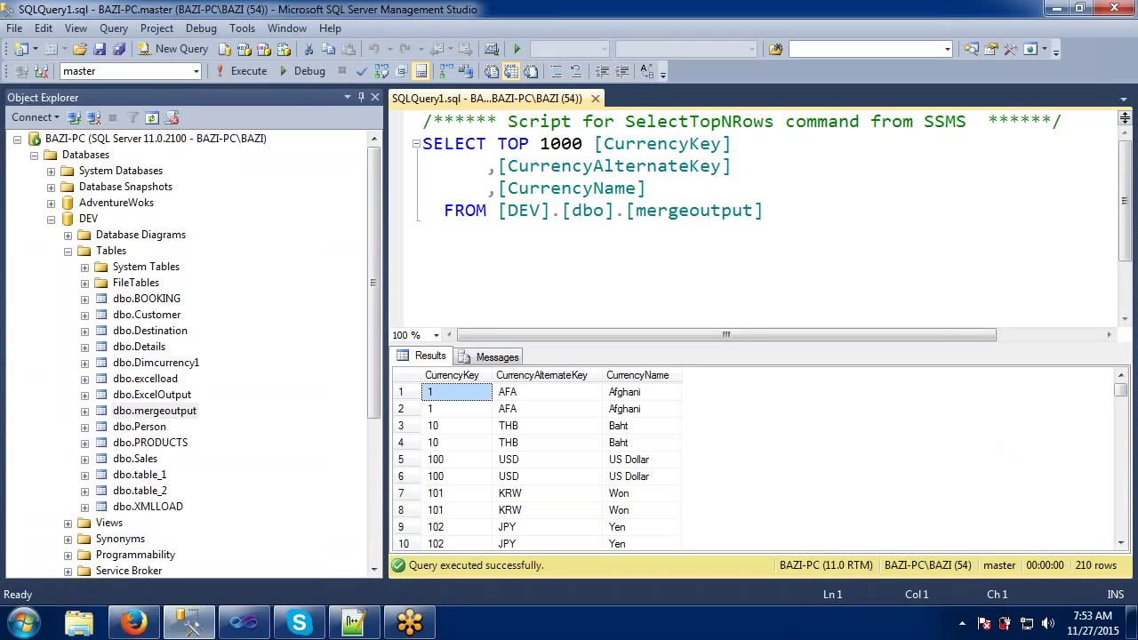
drag(788, 211, 423, 143)
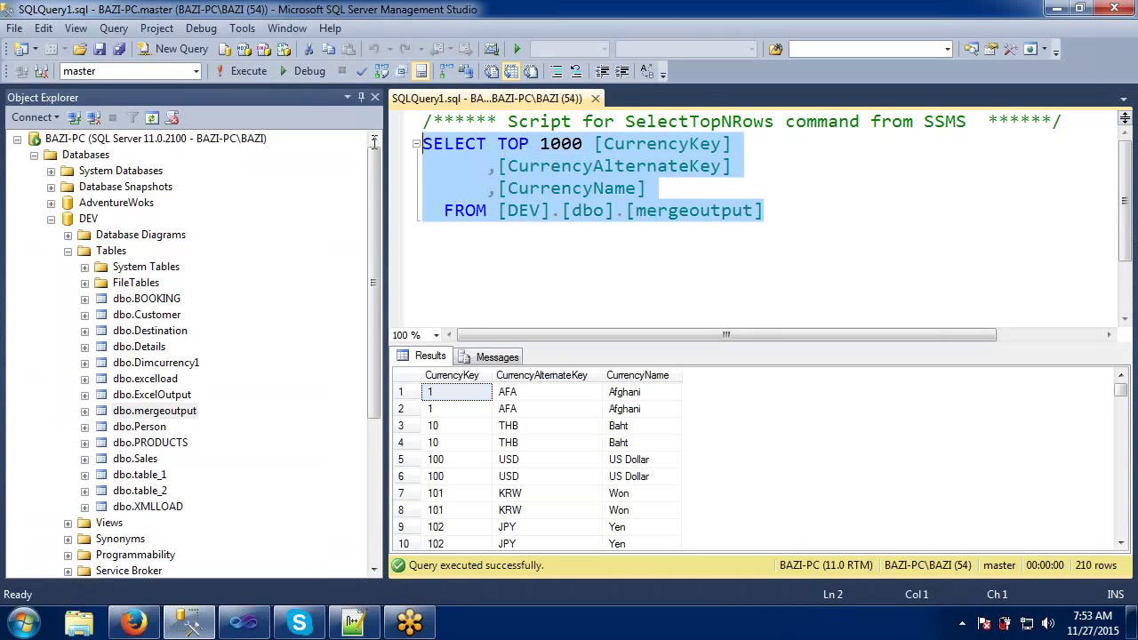
click(475, 286)
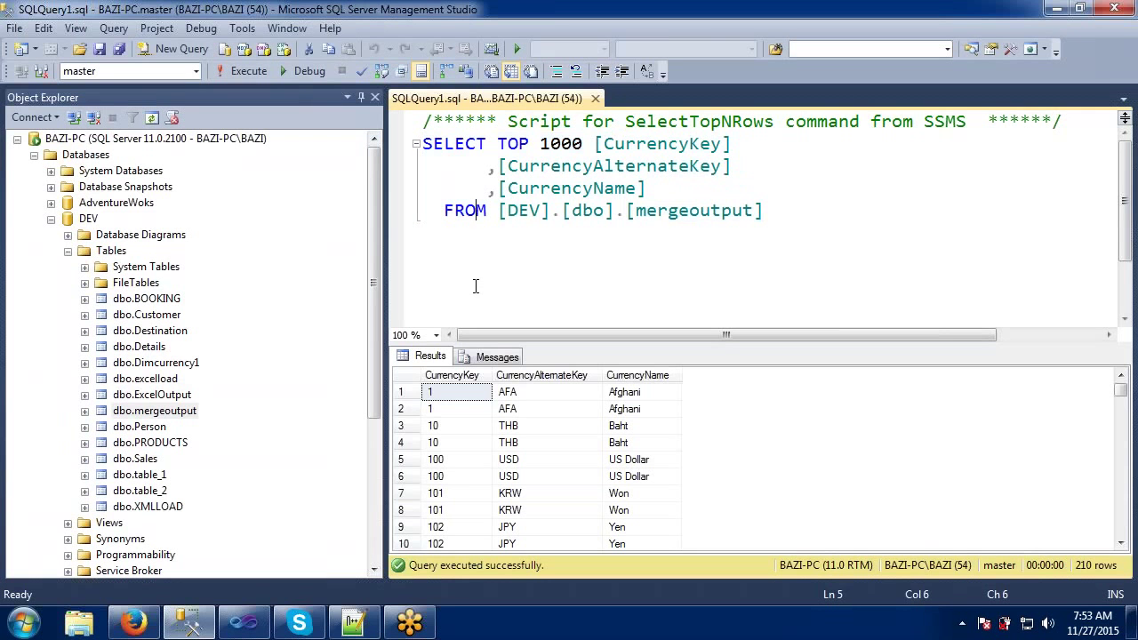
Return to Visual Studio and stop debugging the package.
click(1055, 9)
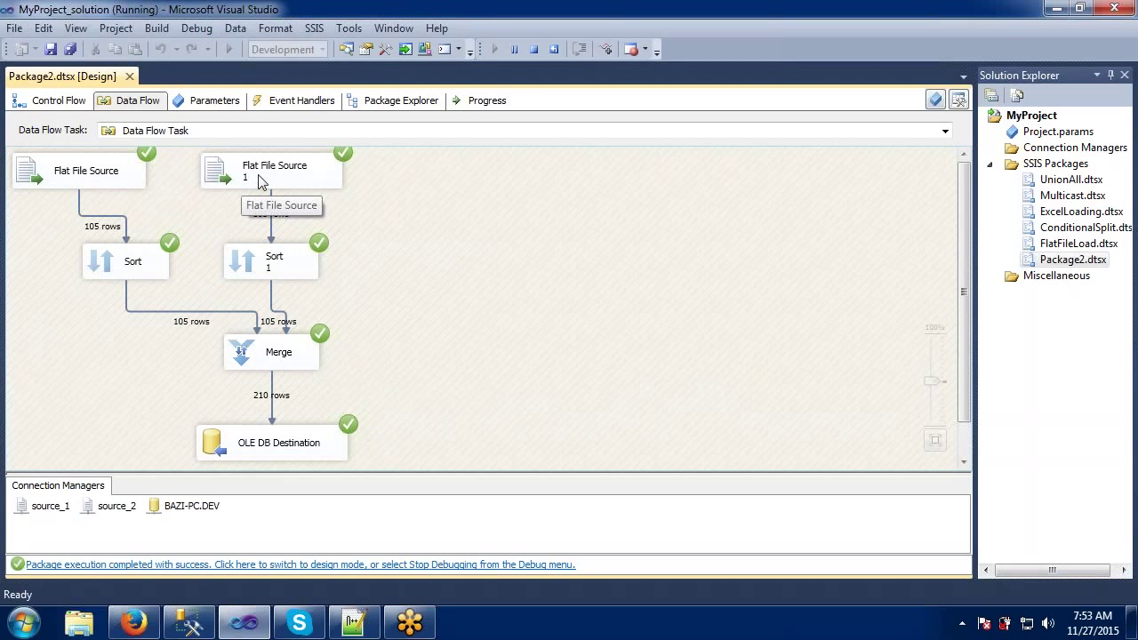
click(535, 50)
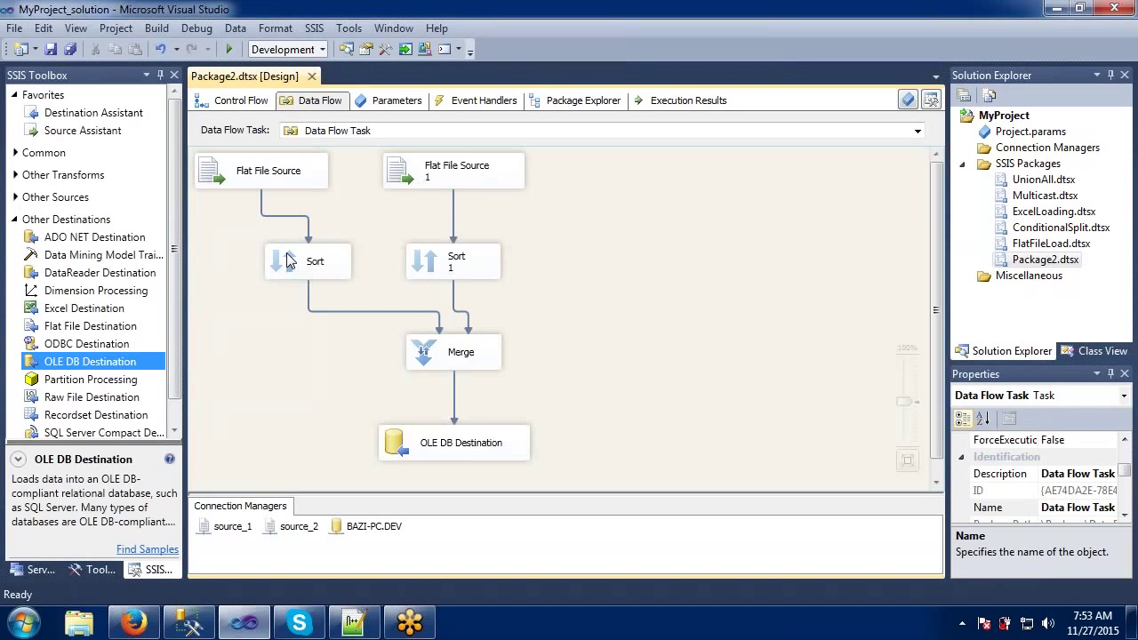
click(286, 260)
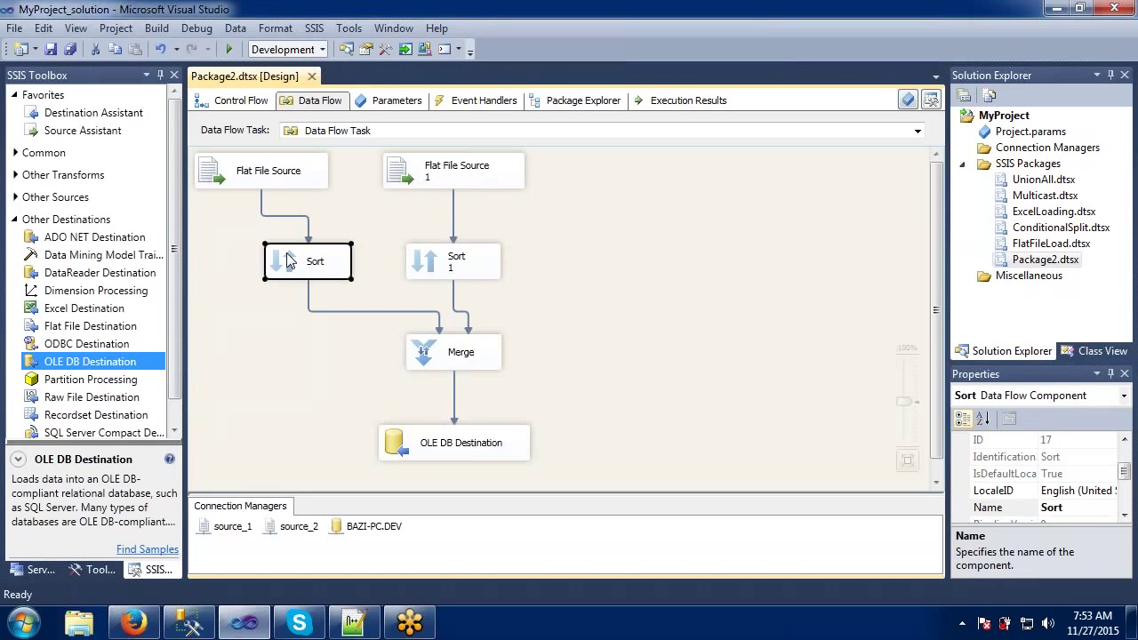
click(658, 297)
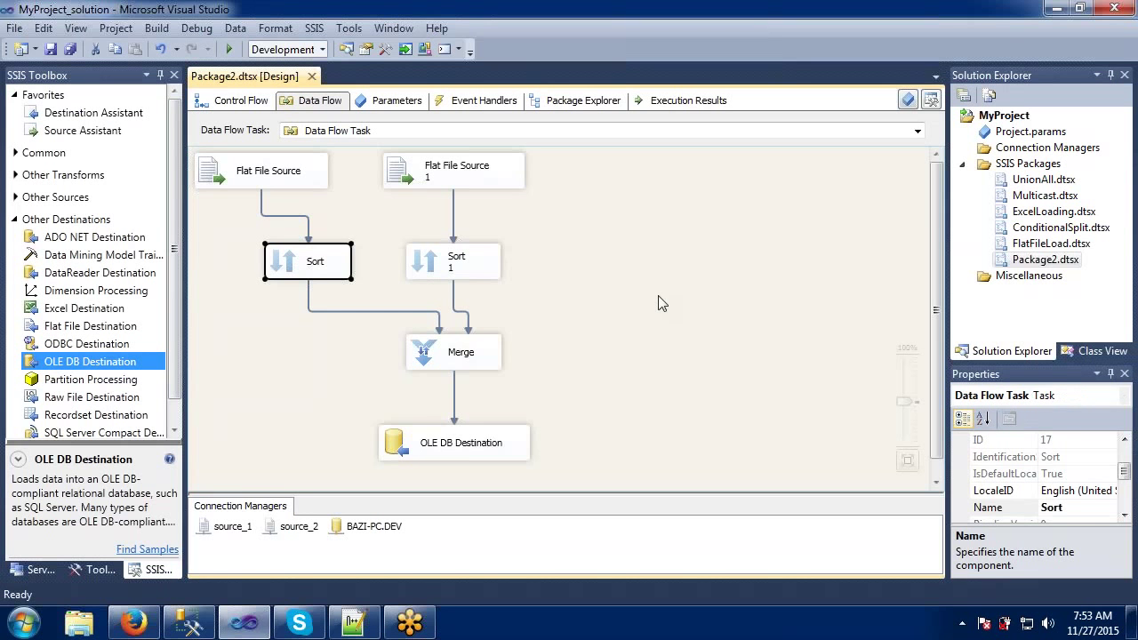
Rename the package Package2.dtsx to Merge.dtsx.
click(1020, 262)
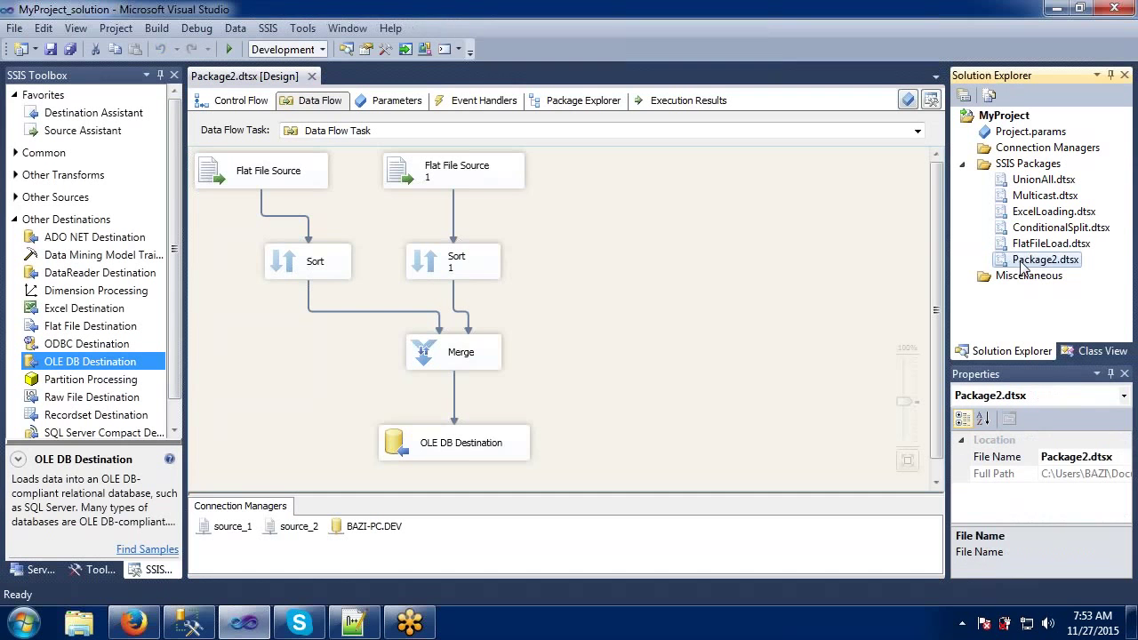
click(1022, 263)
click(1064, 259)
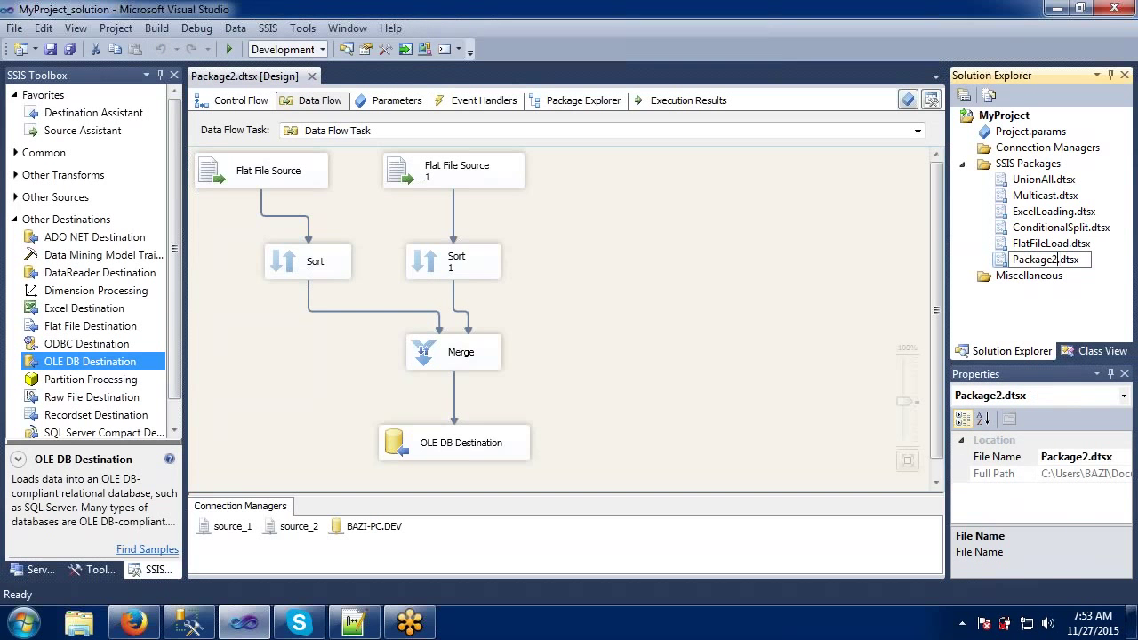
key(BackSpace)
key(BackSpace)
key(BackSpace)
key(BackSpace)
key(BackSpace)
key(BackSpace)
key(BackSpace)
key(BackSpace)
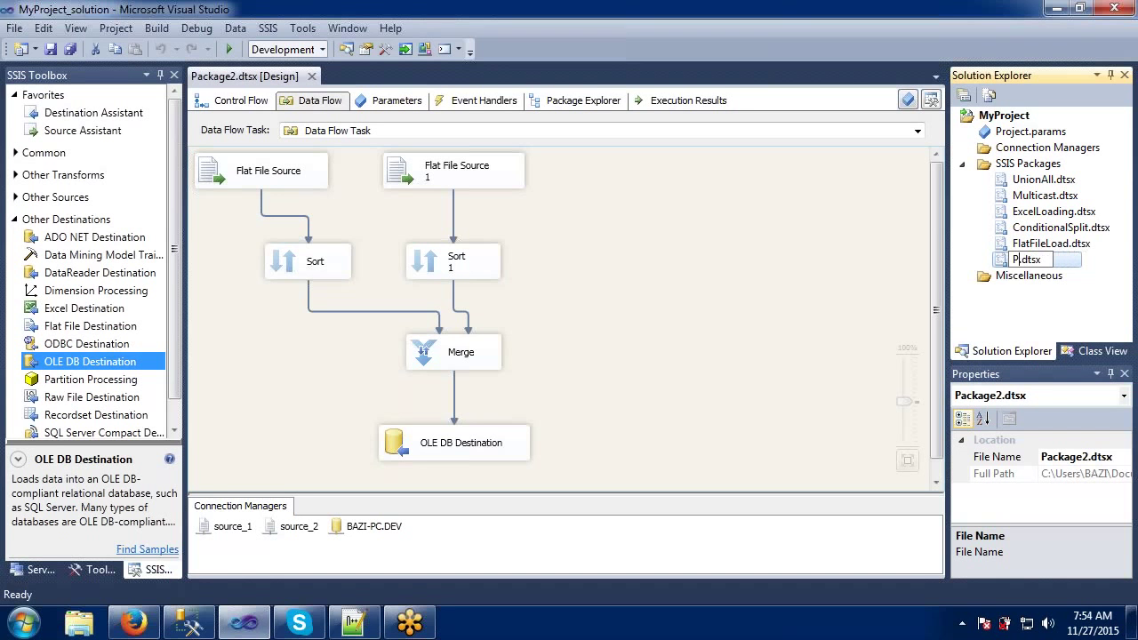
text(Package2)
key(Return)
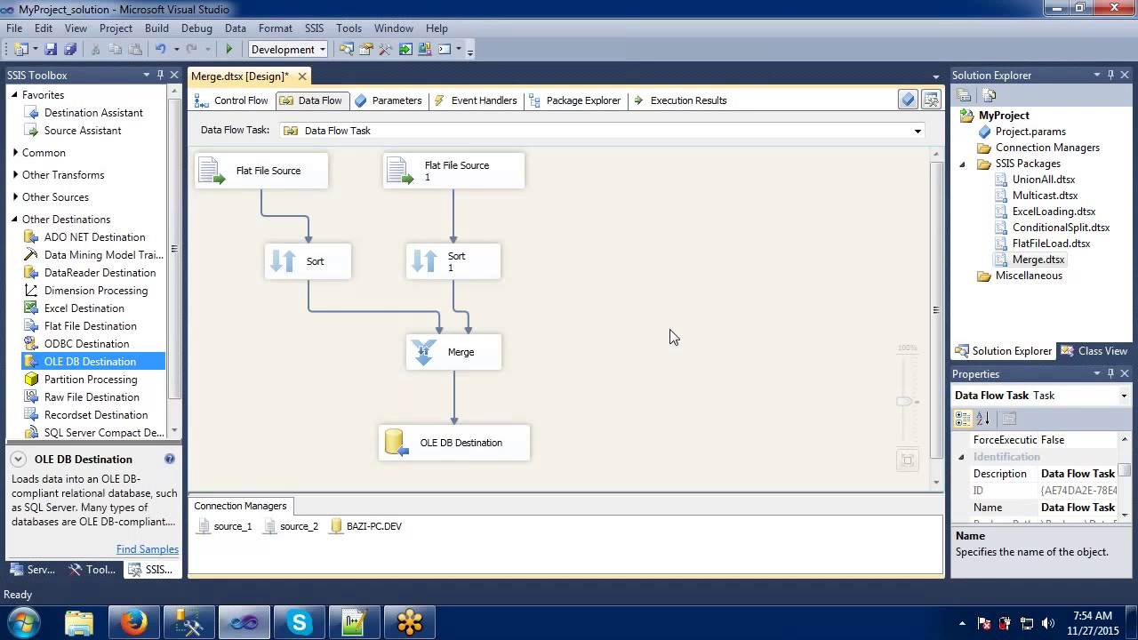
Add a new SSIS package to the project.
right_click(1020, 168)
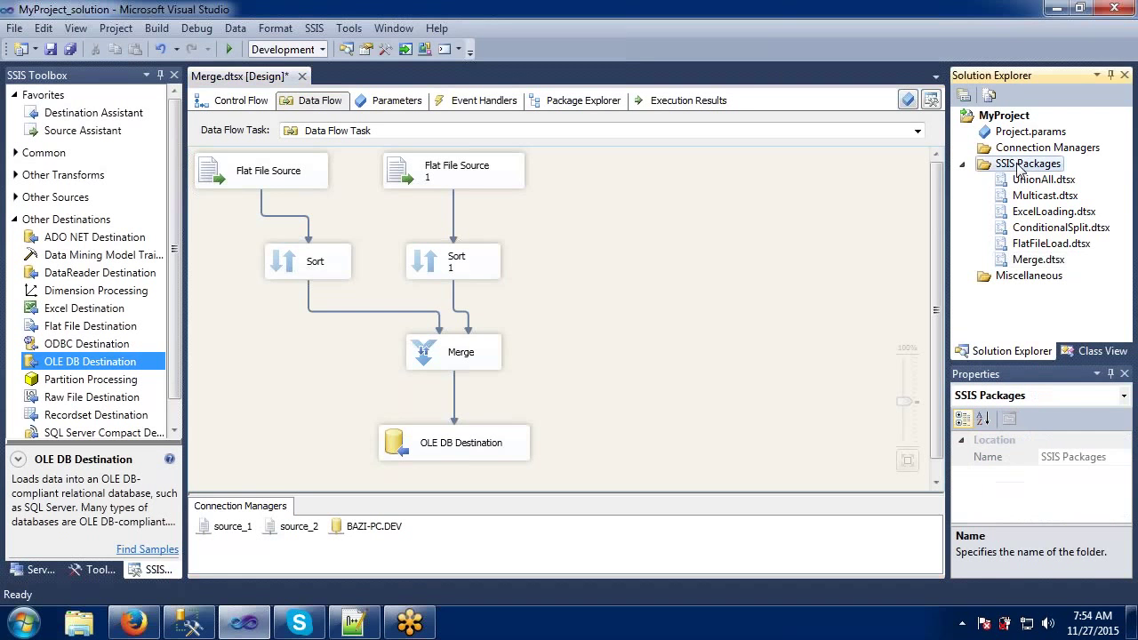
click(819, 176)
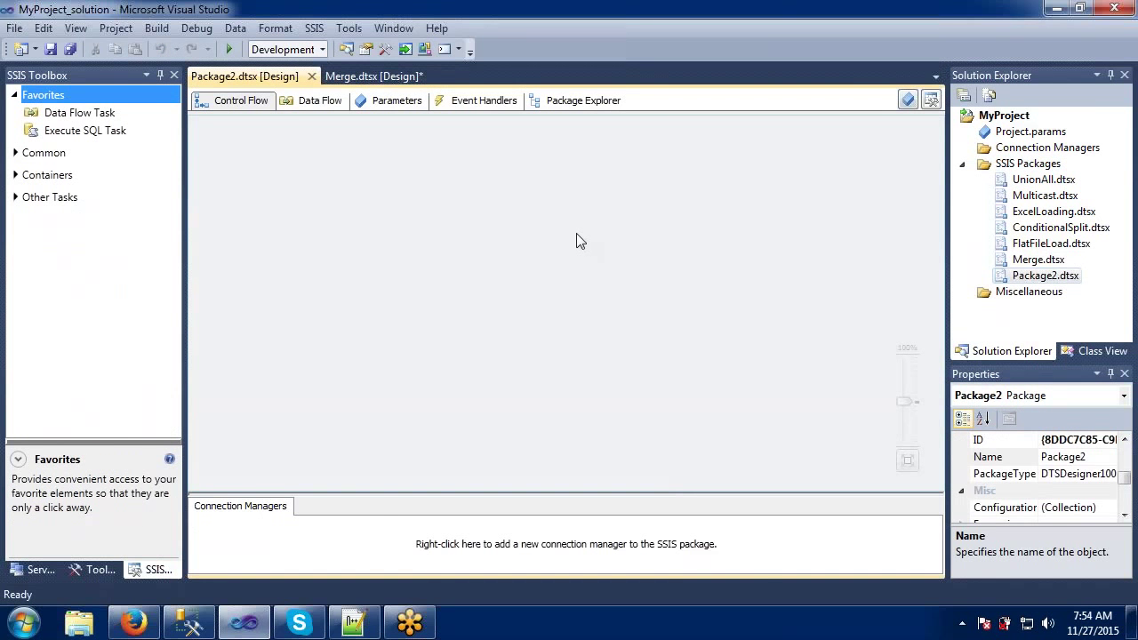
Switch to Notepad++, add two blank lines below the Union All notes and draw a green square on screen beside the notes.
click(354, 622)
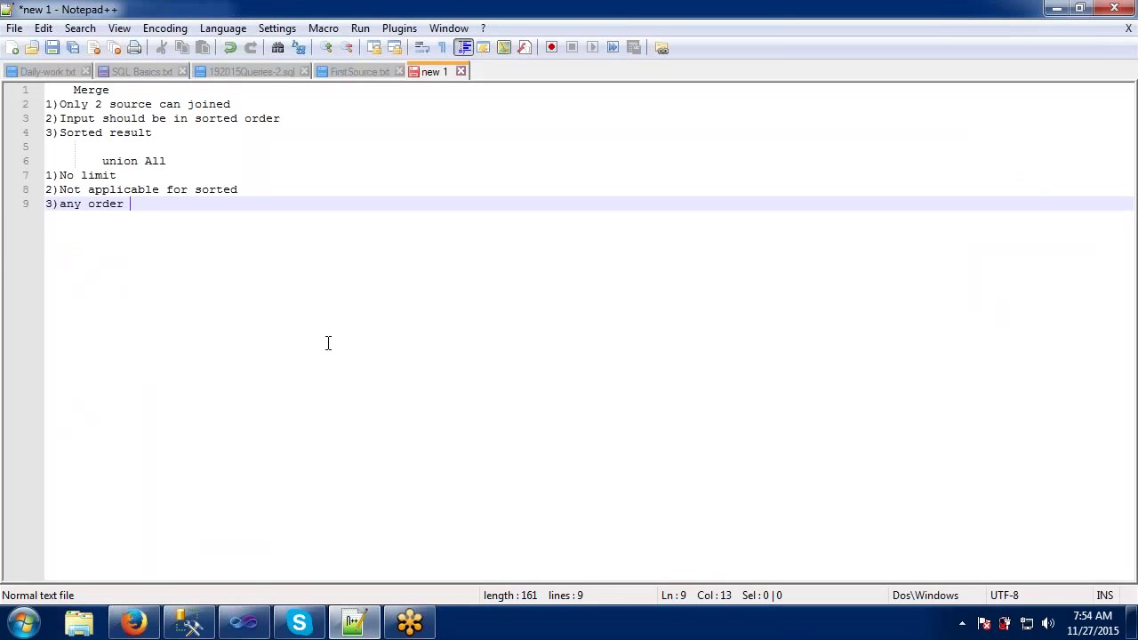
key(Return)
key(Return)
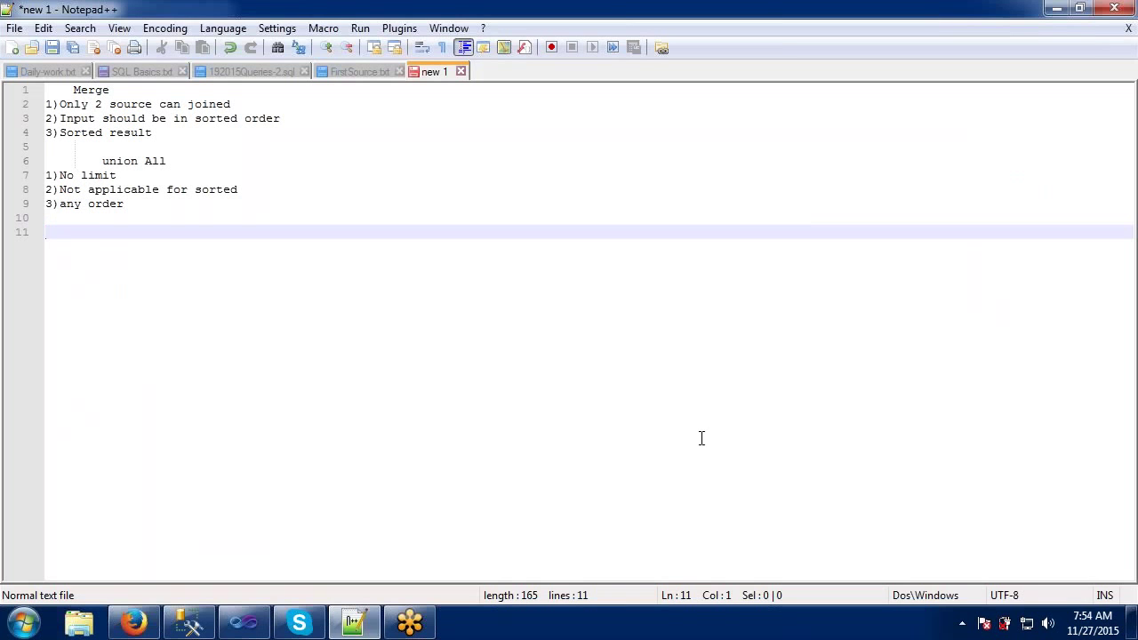
key(ctrl+2)
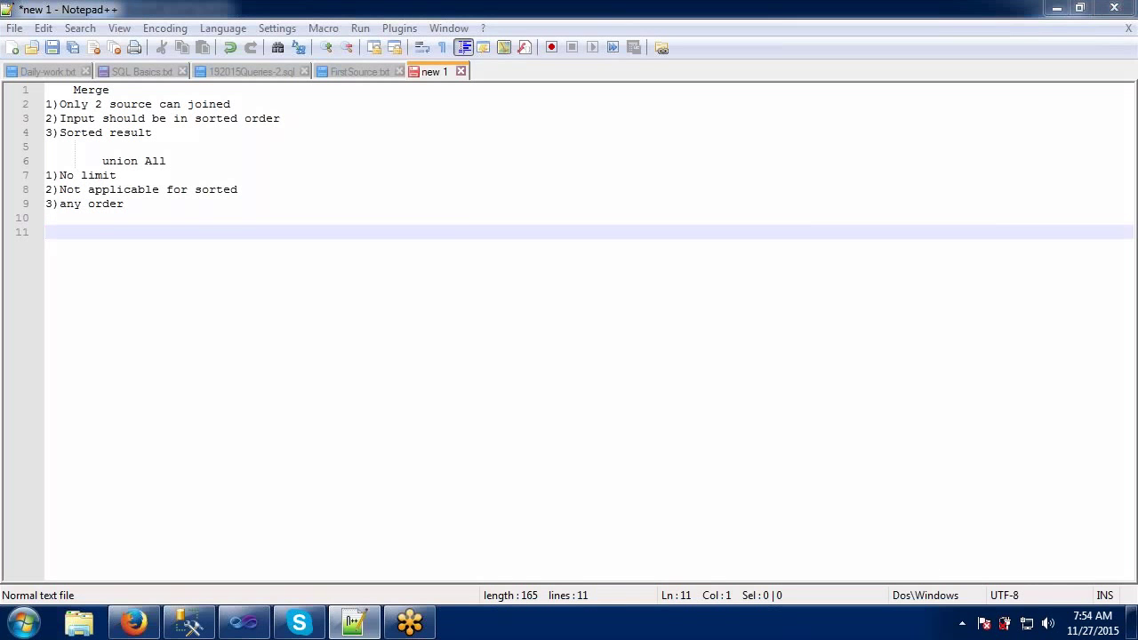
mouse_move(411, 160)
mouse_down()
mouse_move(410, 267)
mouse_move(457, 269)
mouse_move(519, 159)
mouse_move(405, 157)
mouse_up()
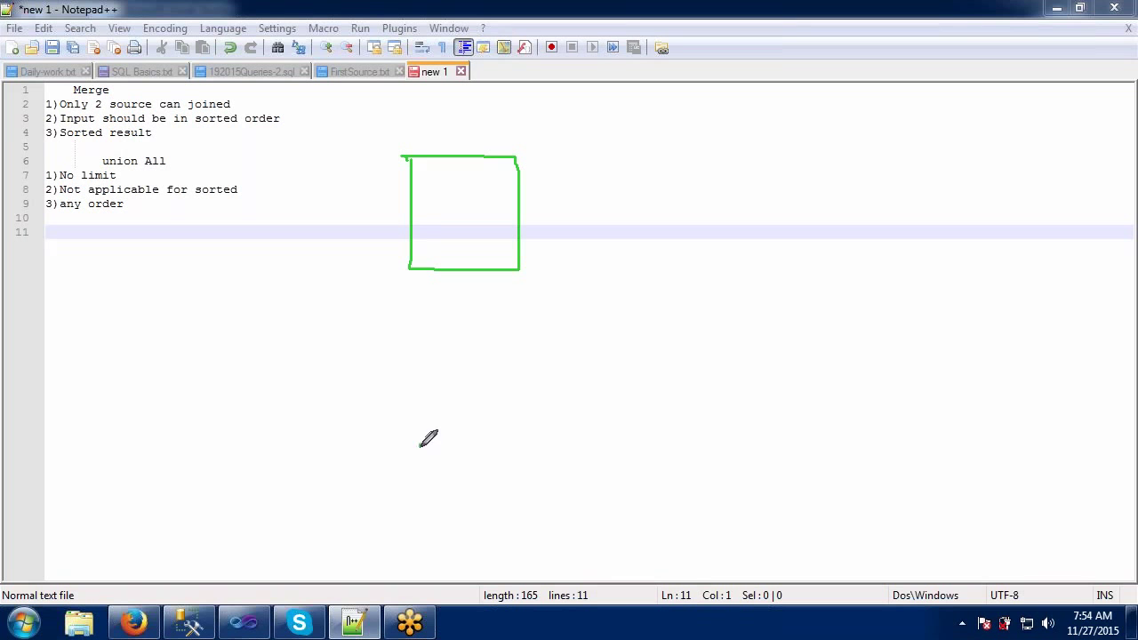
Label the drawn square S, draw a second square labelled D below it and connect the two with a downward arrow.
drag(422, 444, 422, 532)
mouse_move(472, 188)
mouse_down()
mouse_move(439, 201)
mouse_move(470, 218)
mouse_move(432, 224)
mouse_up()
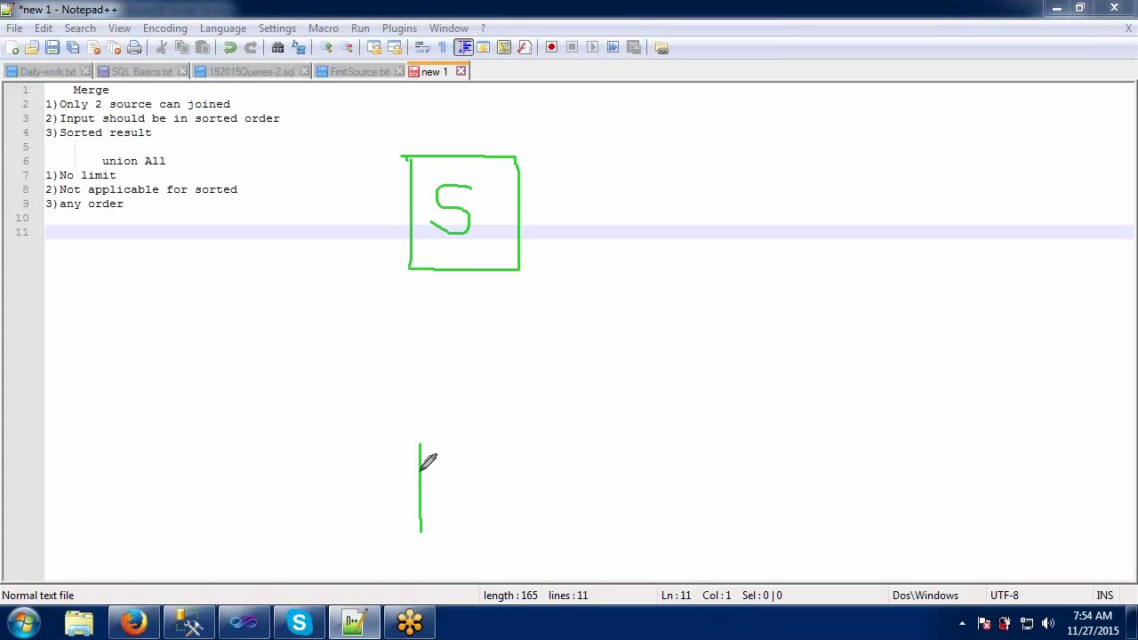
mouse_move(420, 448)
mouse_down()
mouse_move(526, 448)
mouse_move(525, 535)
mouse_move(422, 535)
mouse_up()
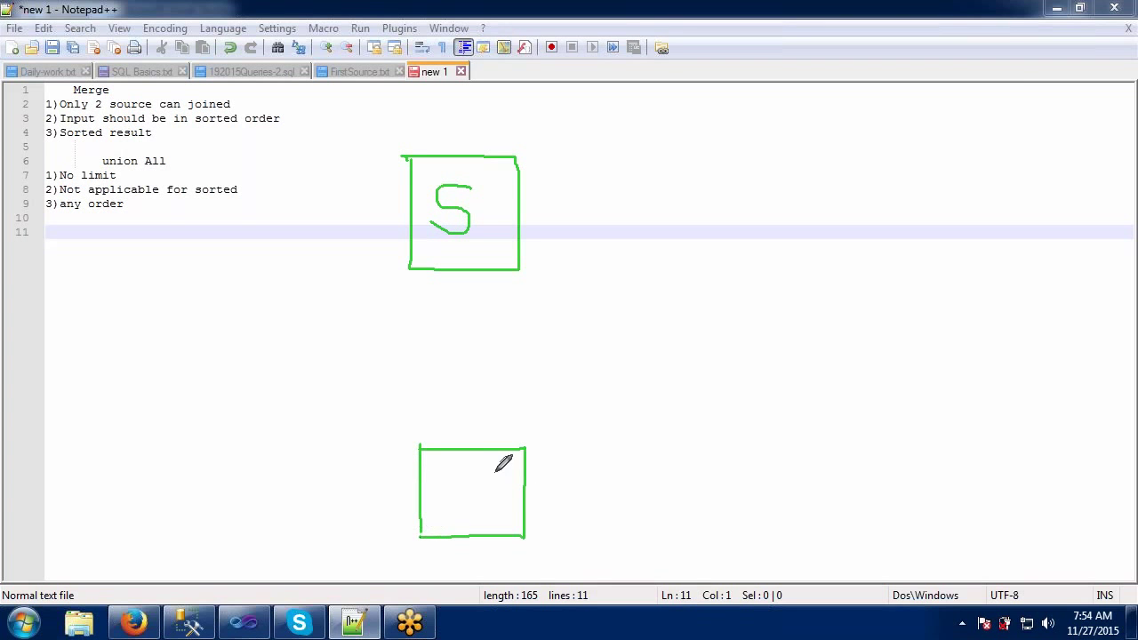
drag(463, 472, 464, 531)
mouse_move(465, 476)
mouse_down()
mouse_move(495, 499)
mouse_move(464, 520)
mouse_up()
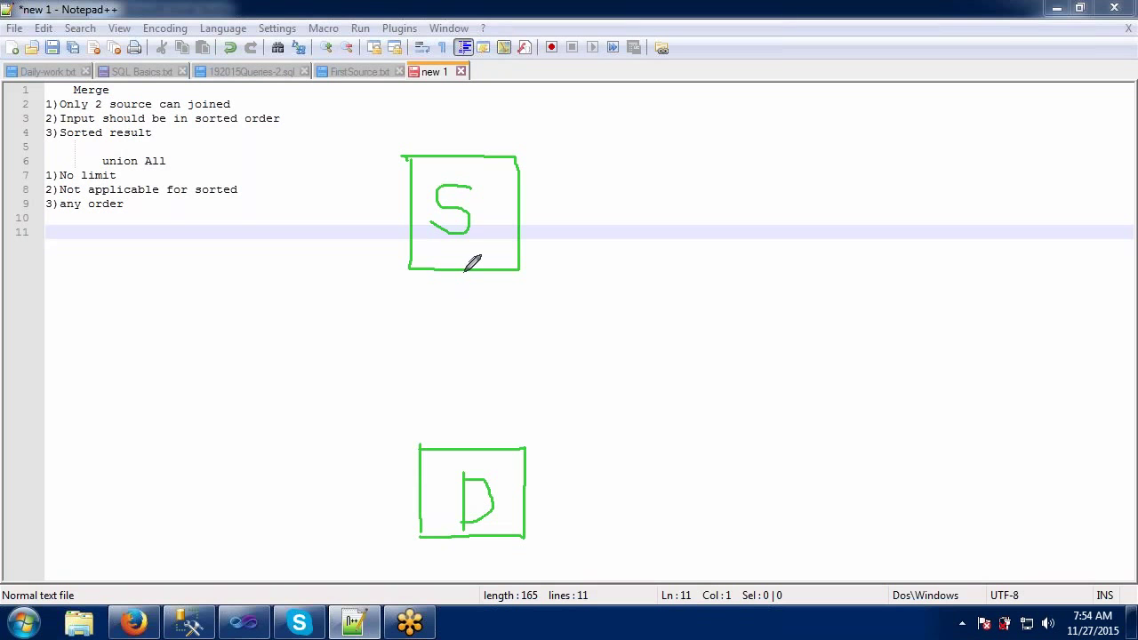
mouse_move(463, 270)
mouse_down()
mouse_move(471, 446)
mouse_move(488, 429)
mouse_up()
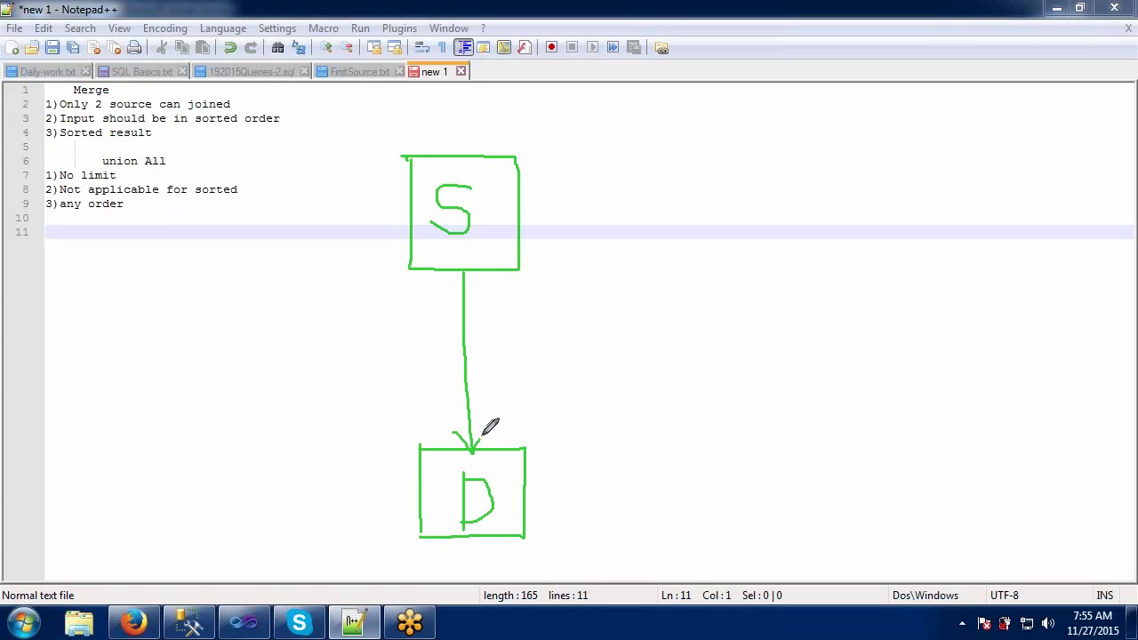
Draw a small box across the arrow, annotate it and the S square by hand, and erase the whole screen drawing.
mouse_move(429, 339)
mouse_down()
mouse_move(429, 361)
mouse_move(449, 338)
mouse_move(495, 341)
mouse_move(495, 371)
mouse_move(424, 374)
mouse_up()
drag(445, 162, 447, 253)
mouse_move(468, 233)
mouse_down()
mouse_move(469, 164)
mouse_move(489, 229)
mouse_up()
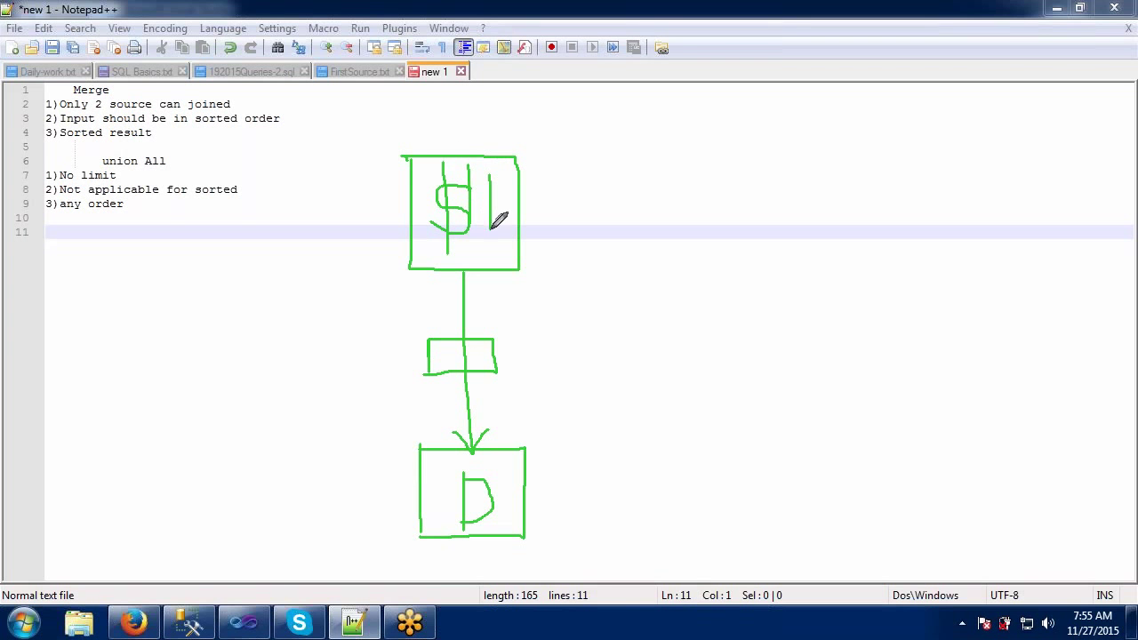
click(485, 171)
click(507, 177)
click(451, 168)
mouse_move(449, 344)
mouse_down()
mouse_move(448, 361)
mouse_move(493, 358)
mouse_move(488, 347)
mouse_move(451, 348)
mouse_move(427, 371)
mouse_up()
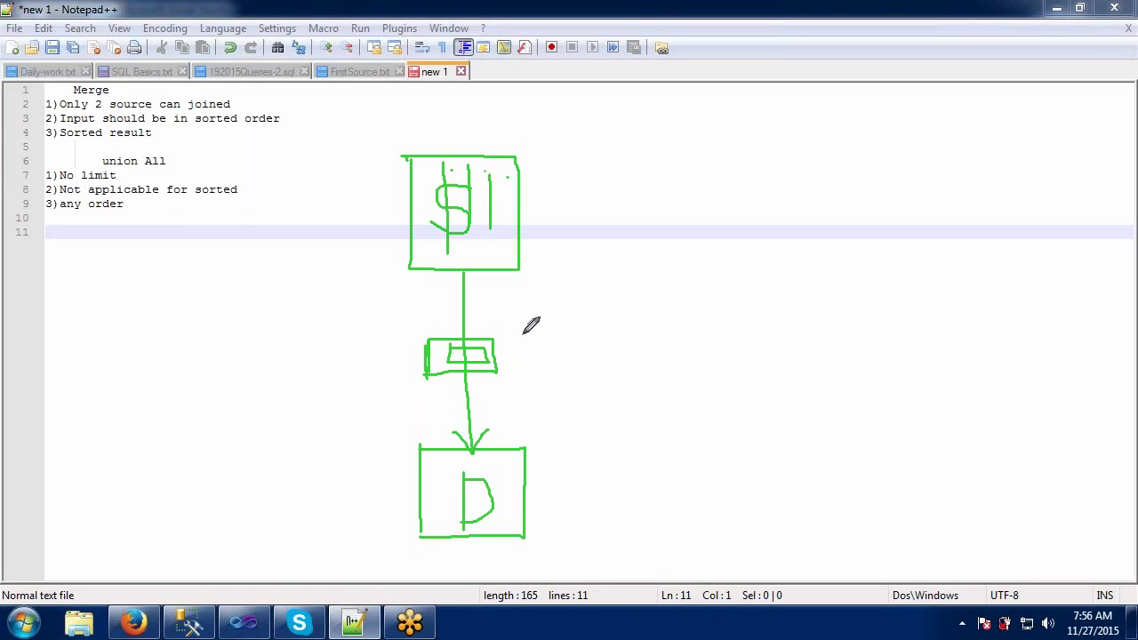
mouse_move(512, 359)
mouse_down()
mouse_move(521, 345)
mouse_move(532, 359)
mouse_move(515, 365)
mouse_move(512, 348)
mouse_move(565, 377)
mouse_move(572, 365)
mouse_move(568, 382)
mouse_move(580, 363)
mouse_up()
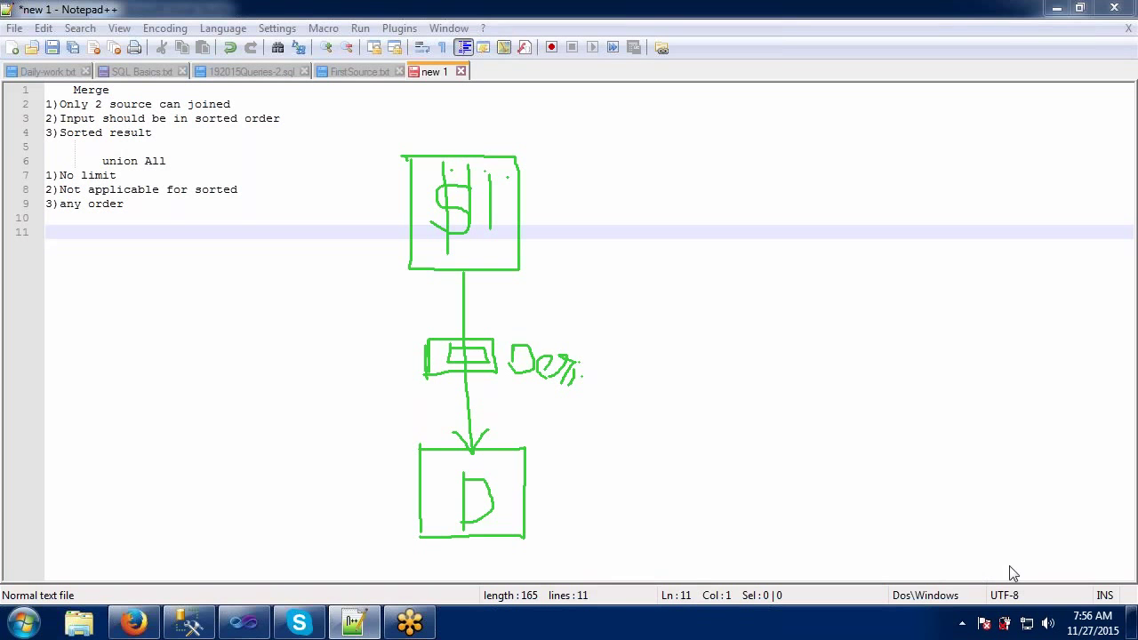
key(e)
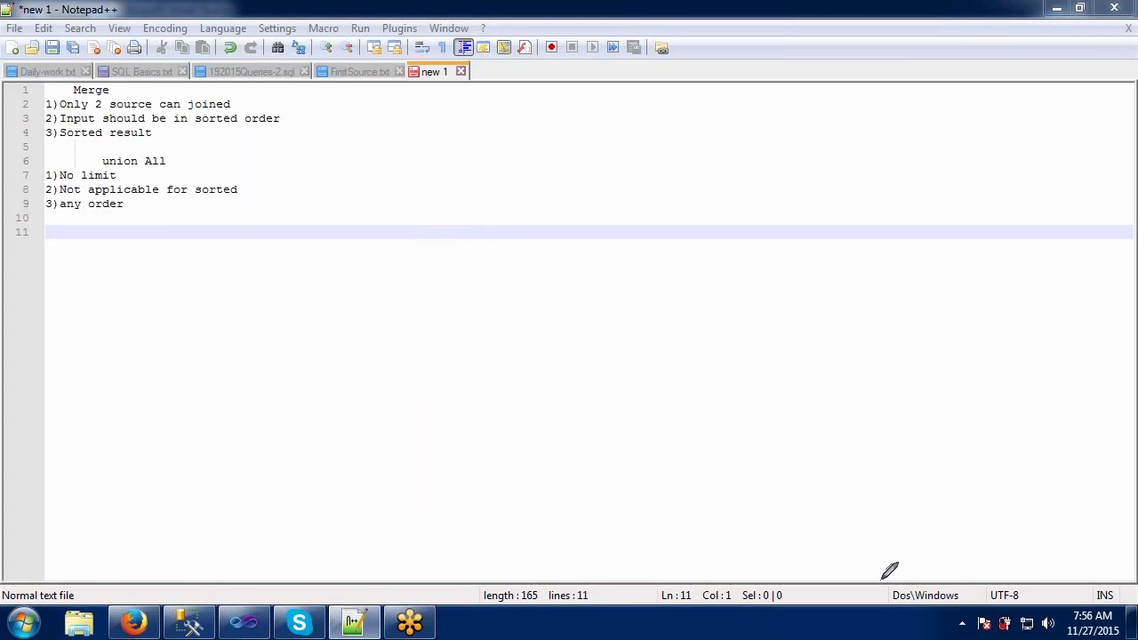
Switch to Visual Studio, add a Data Flow Task to the control flow of Package2.dtsx and open its data flow.
click(232, 622)
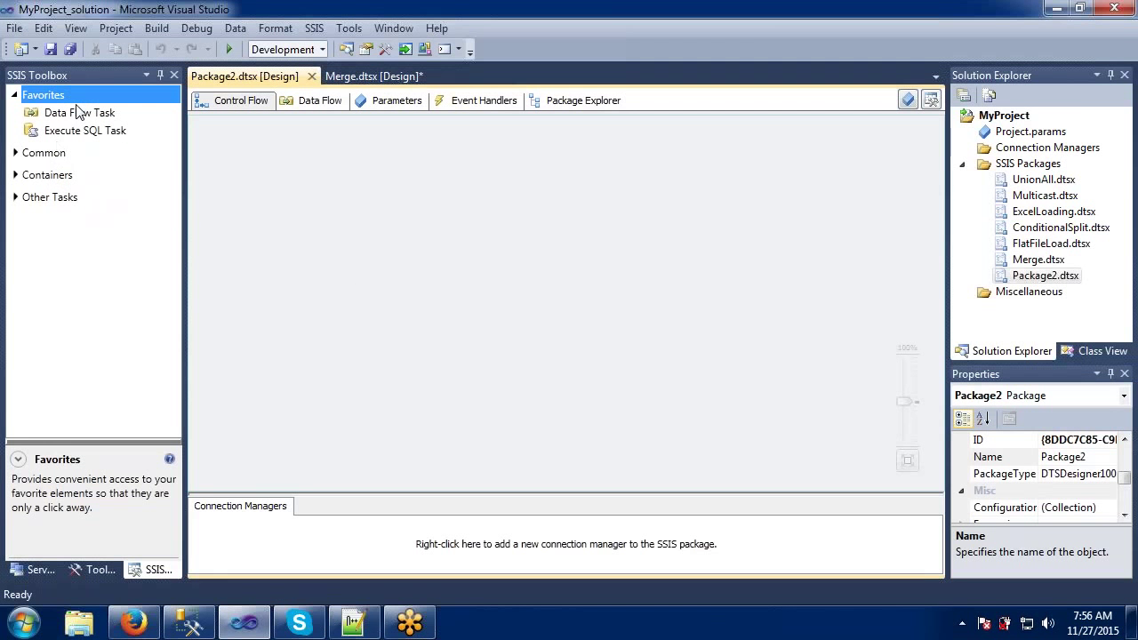
drag(88, 113, 391, 253)
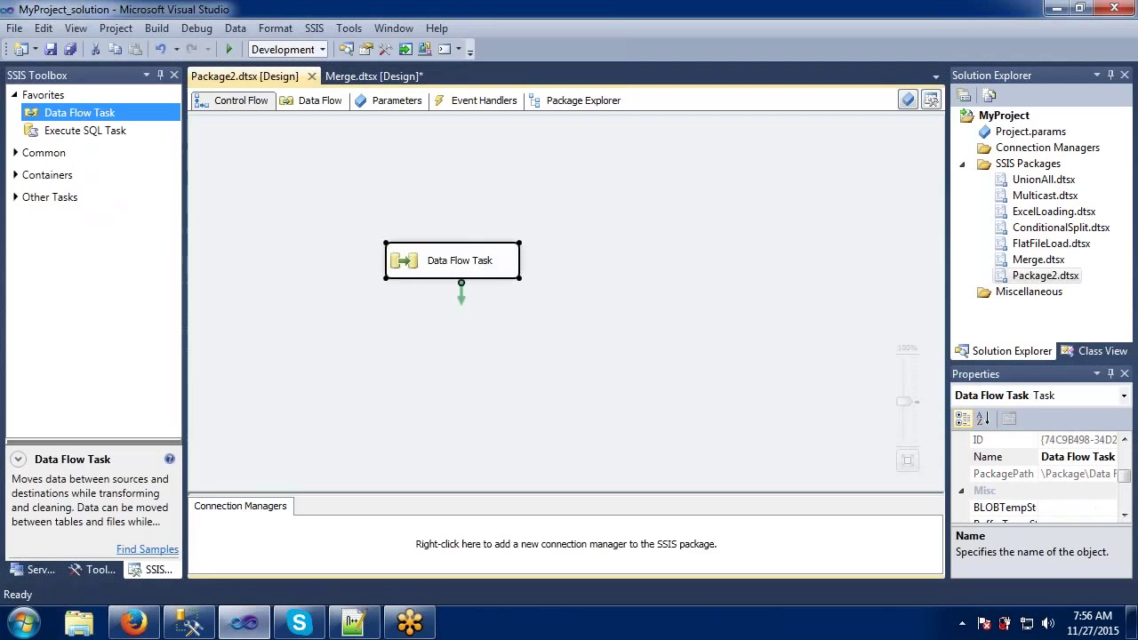
double_click(421, 271)
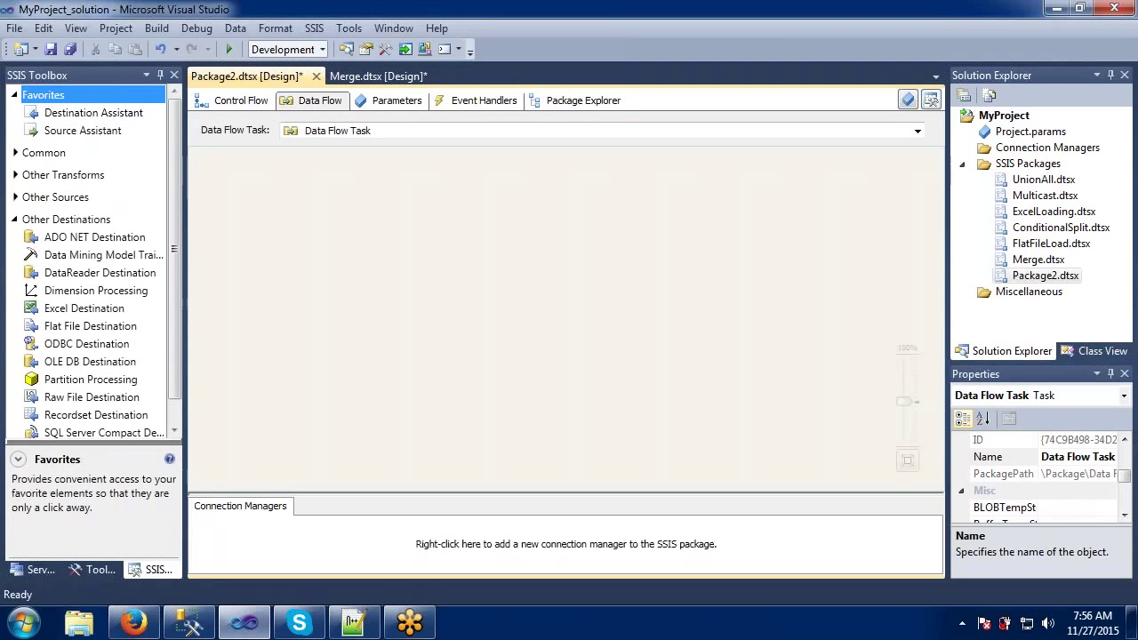
Add an OLE DB Source to the data flow and place a Derived Column transformation below it.
click(14, 197)
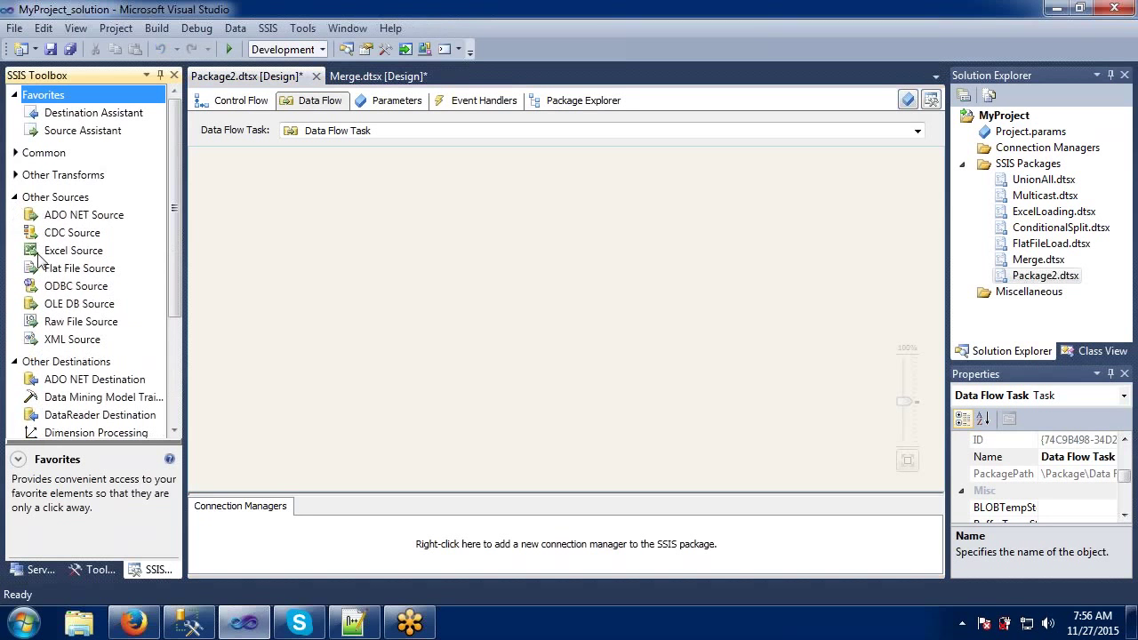
drag(48, 304, 384, 207)
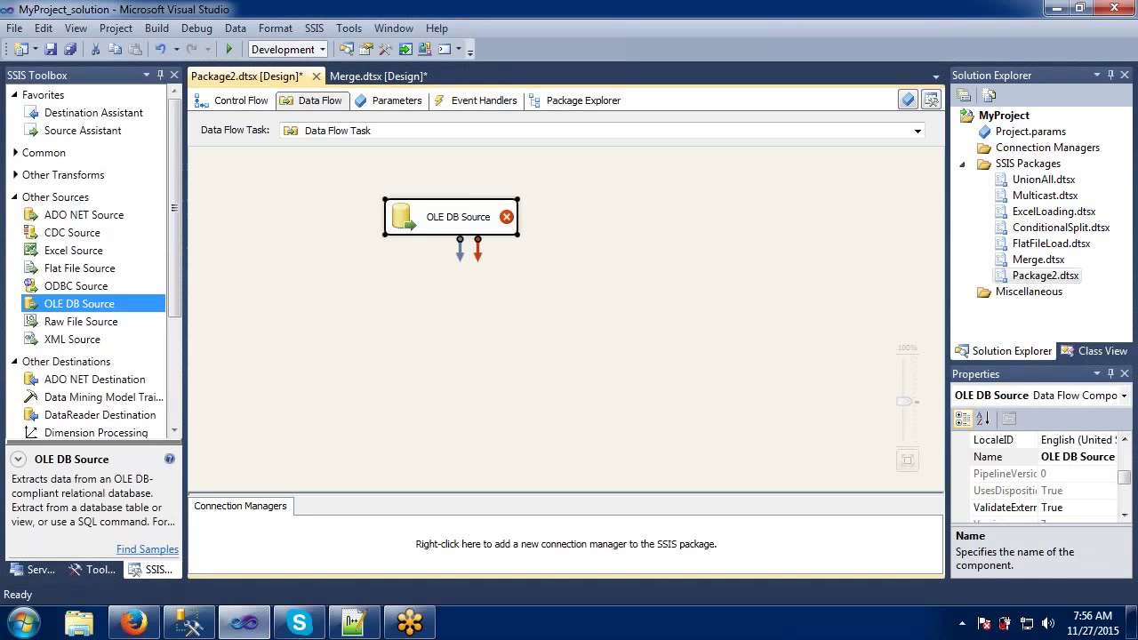
click(16, 199)
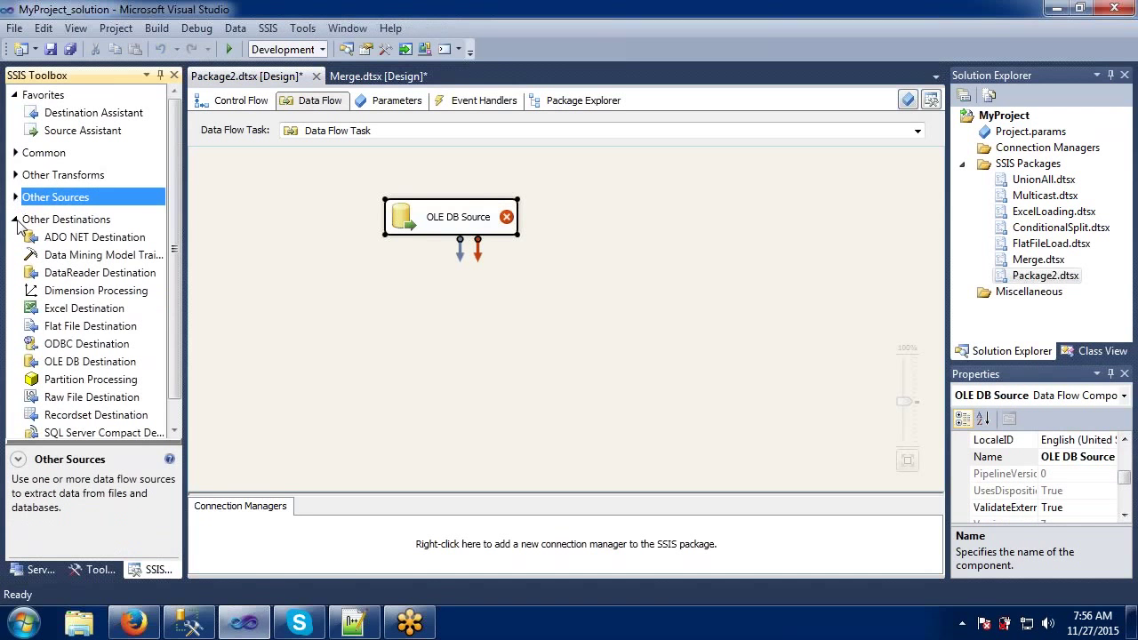
click(15, 153)
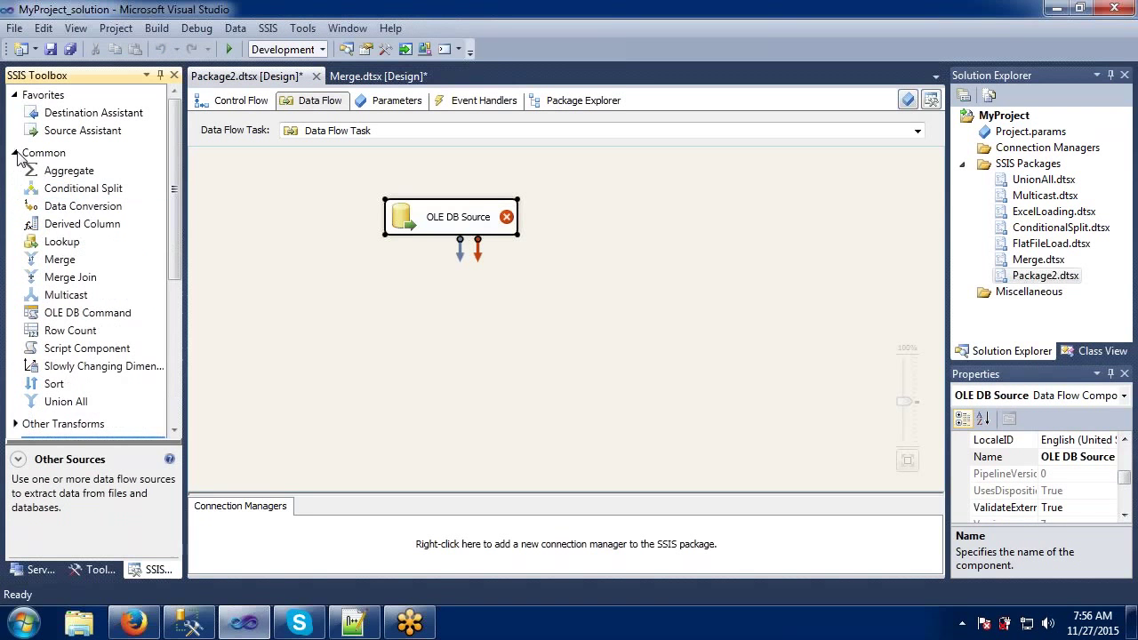
click(62, 228)
drag(64, 230, 423, 313)
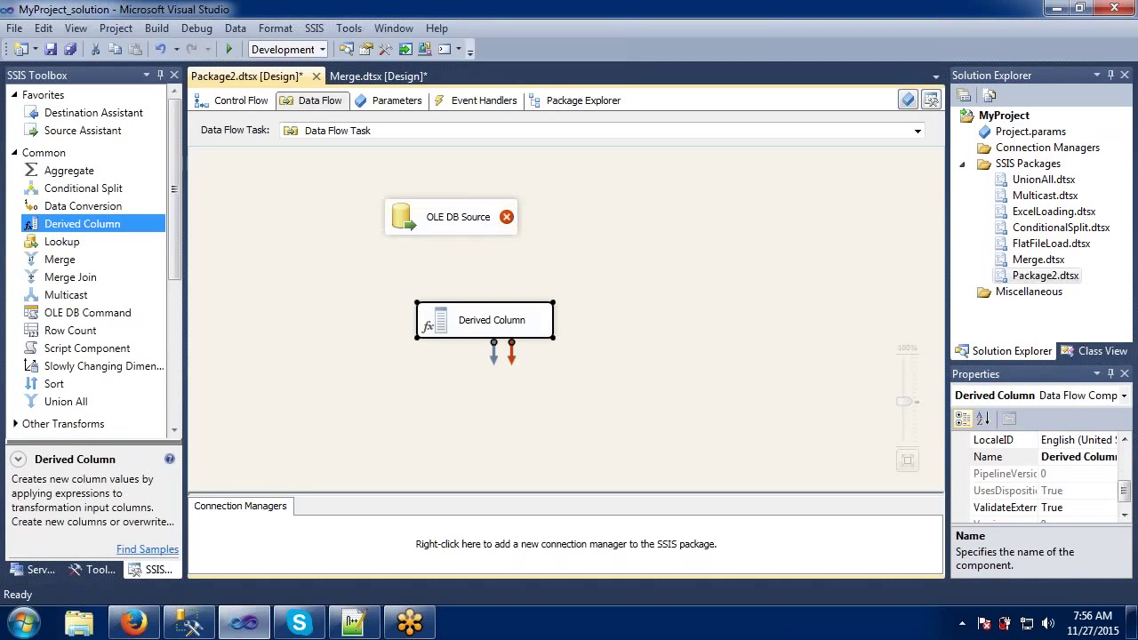
Place an OLE DB Destination below the Derived Column transformation and shift the Derived Column slightly upward.
click(16, 153)
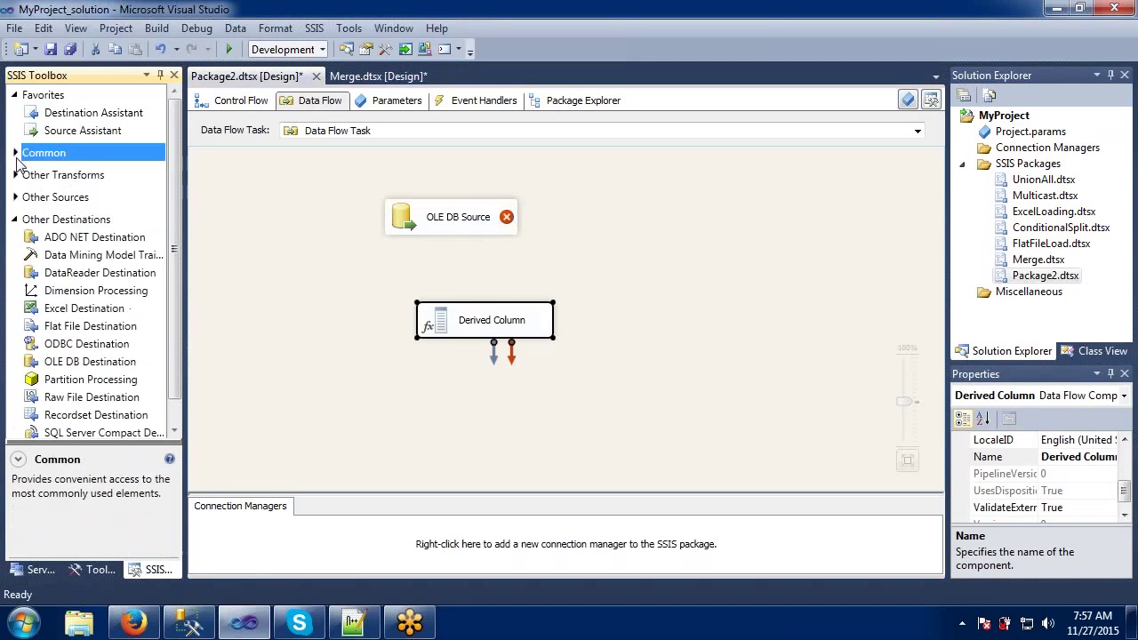
drag(60, 363, 442, 389)
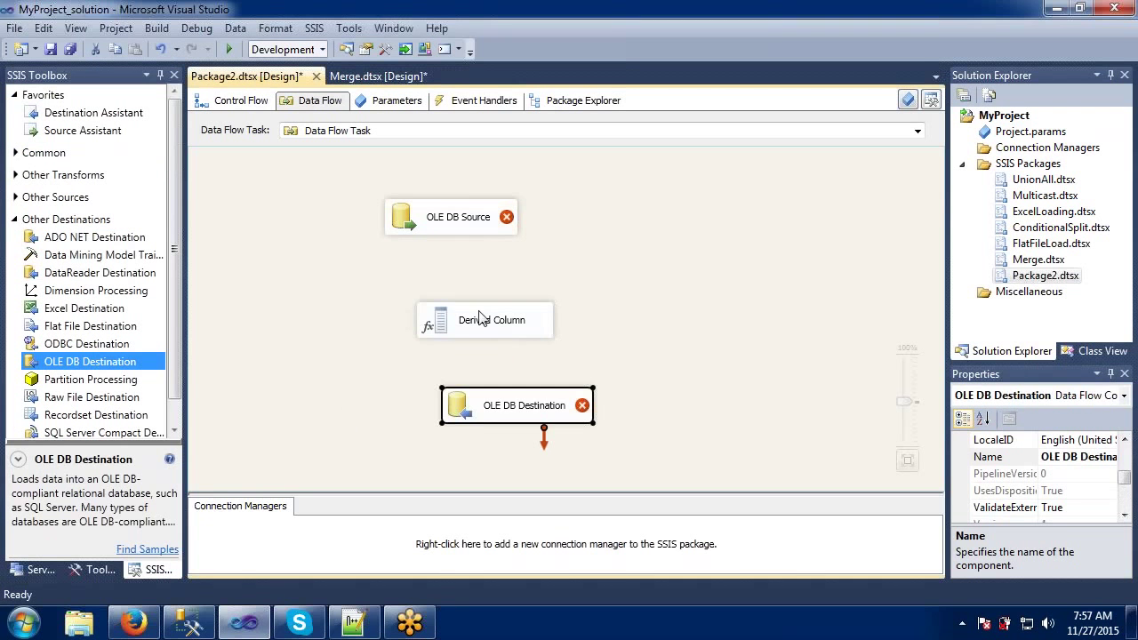
drag(480, 319, 480, 313)
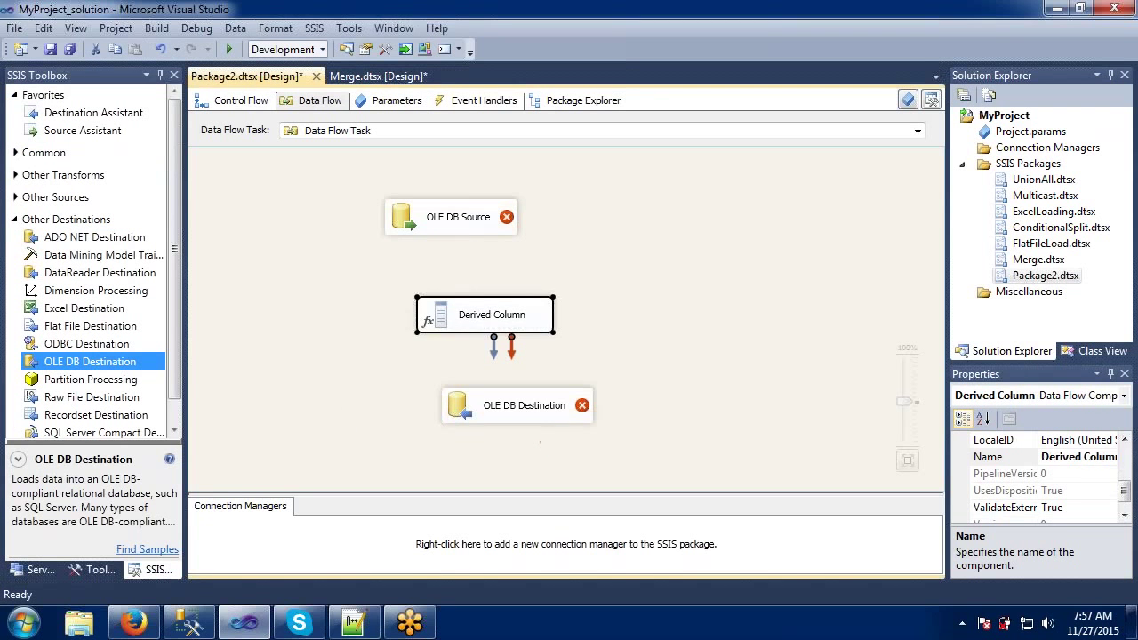
Open the OLE DB Source for editing and create its connection manager from the existing AdventureWoks data connection.
click(469, 229)
double_click(470, 228)
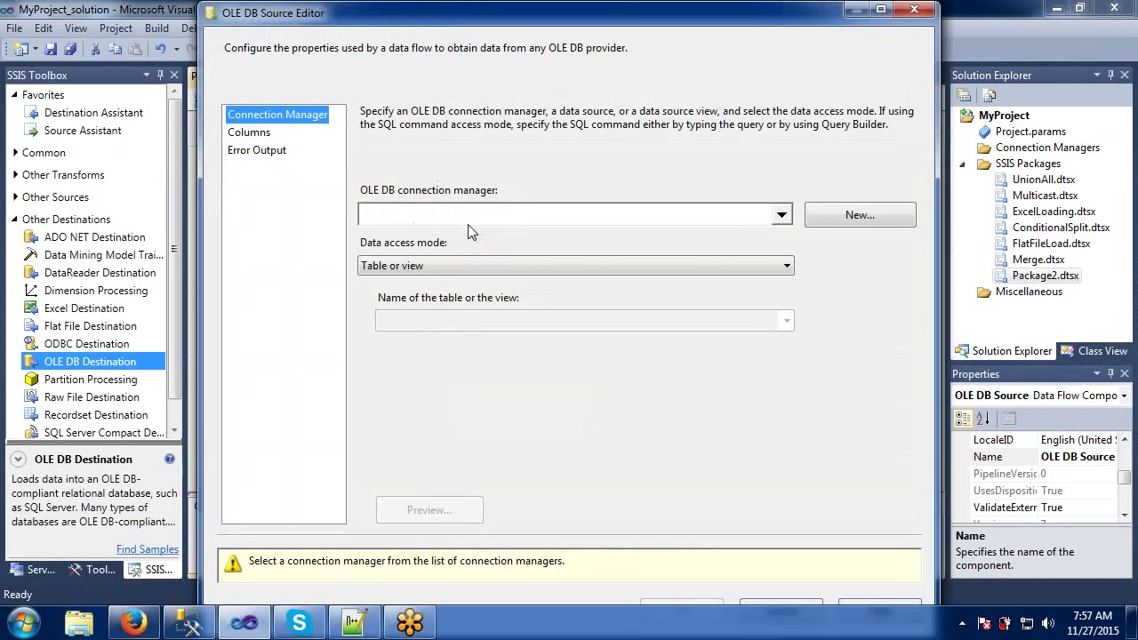
click(782, 216)
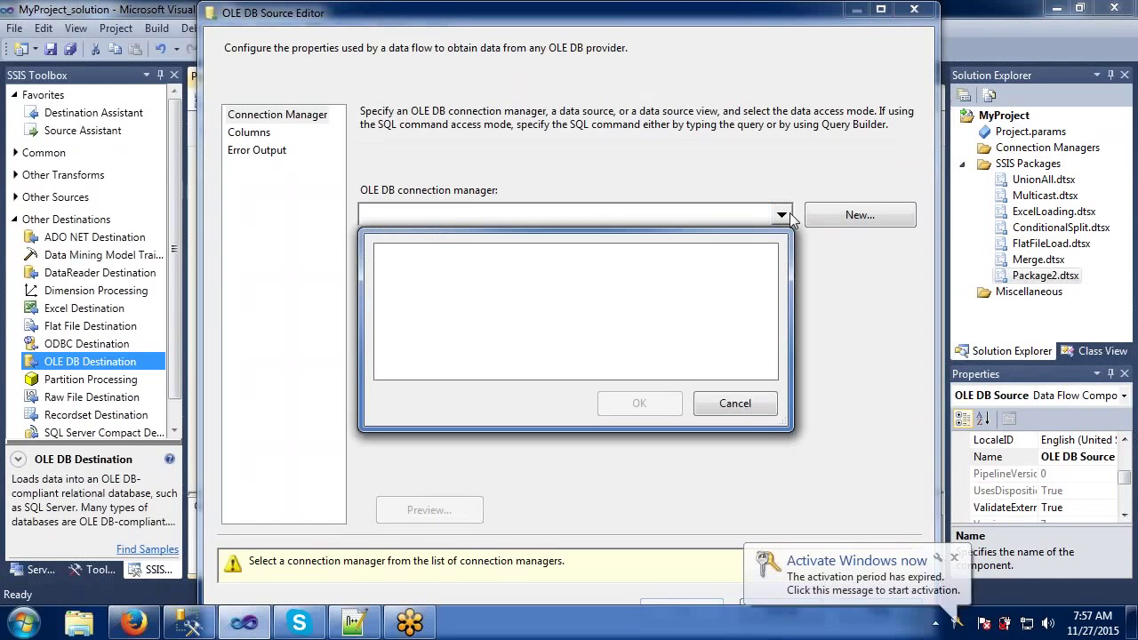
click(718, 404)
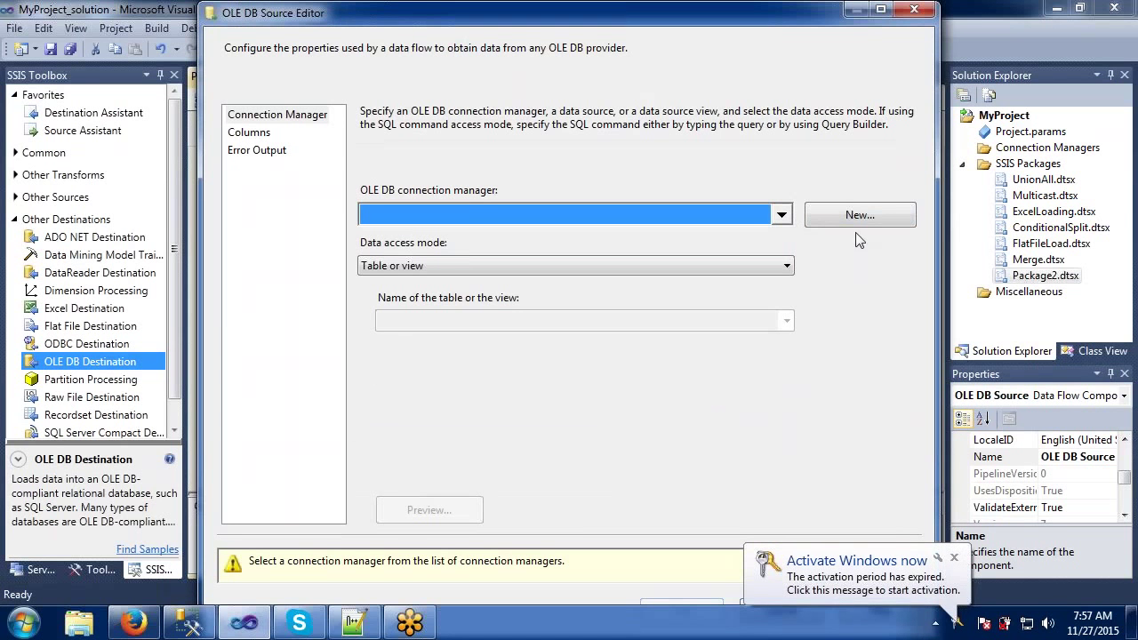
click(850, 213)
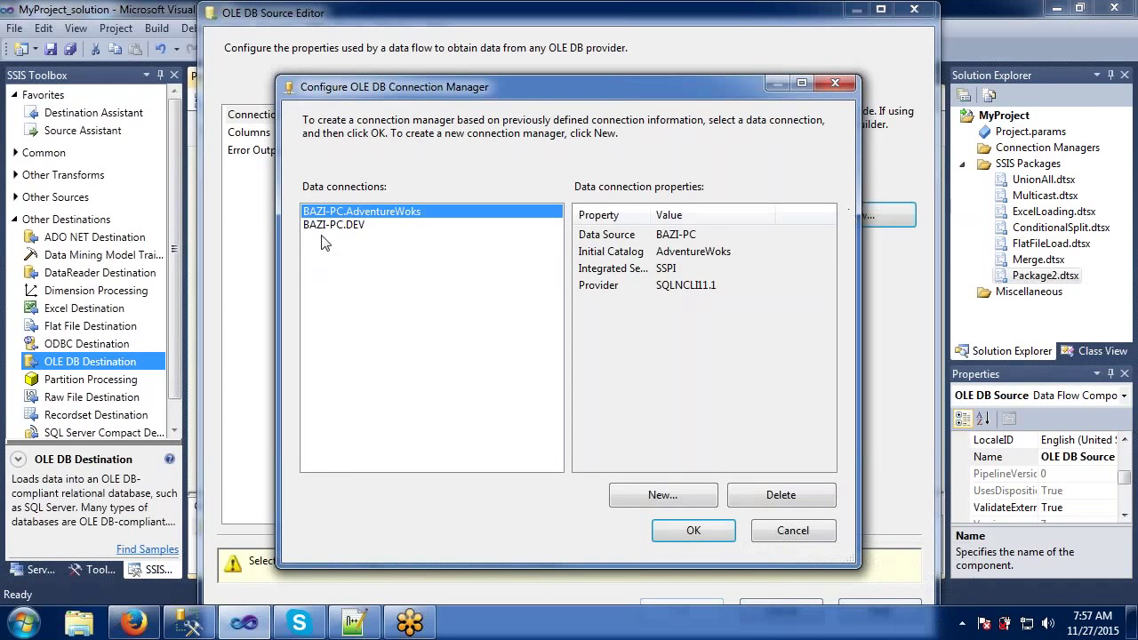
click(692, 531)
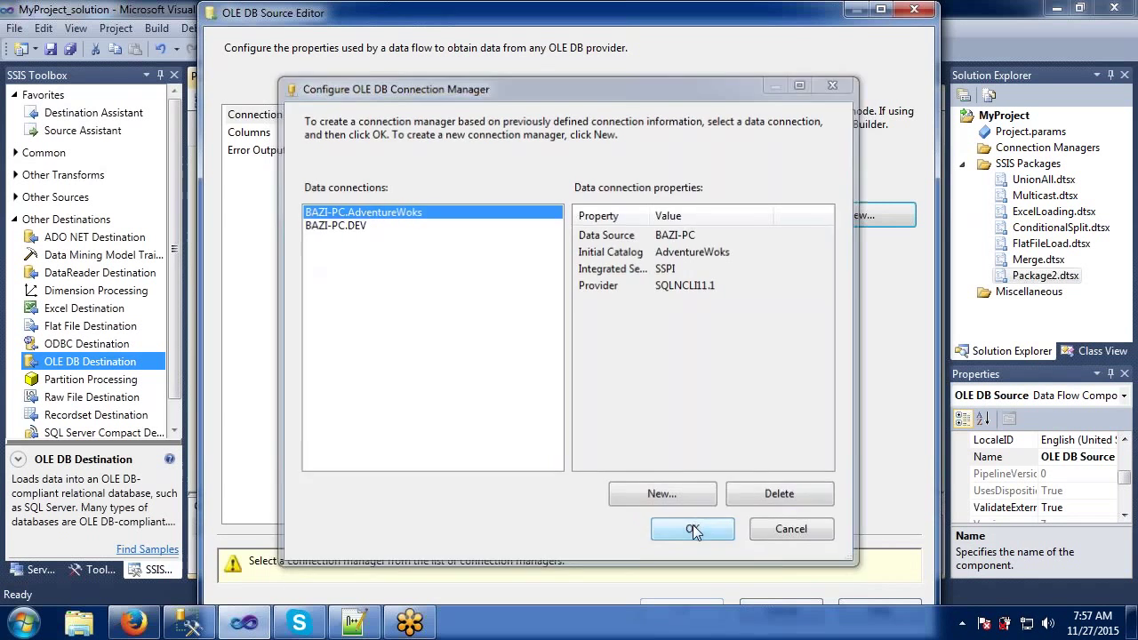
Set the OLE DB Source to read the table [dbo].[DimCustomer] in Table or view mode and accept all its columns.
click(532, 266)
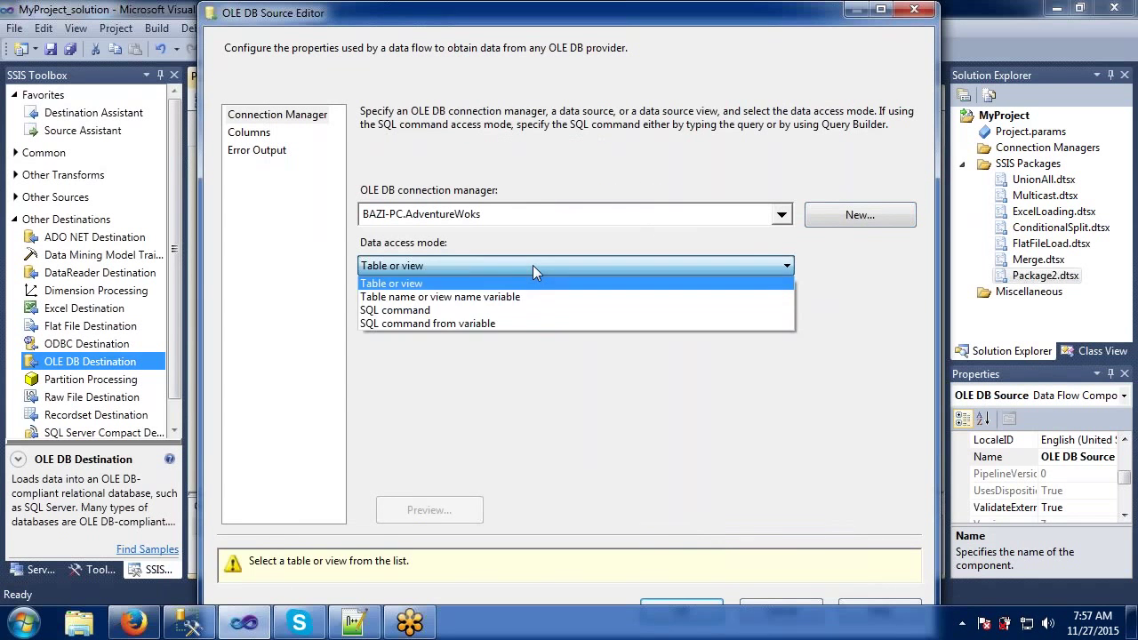
click(532, 265)
click(534, 323)
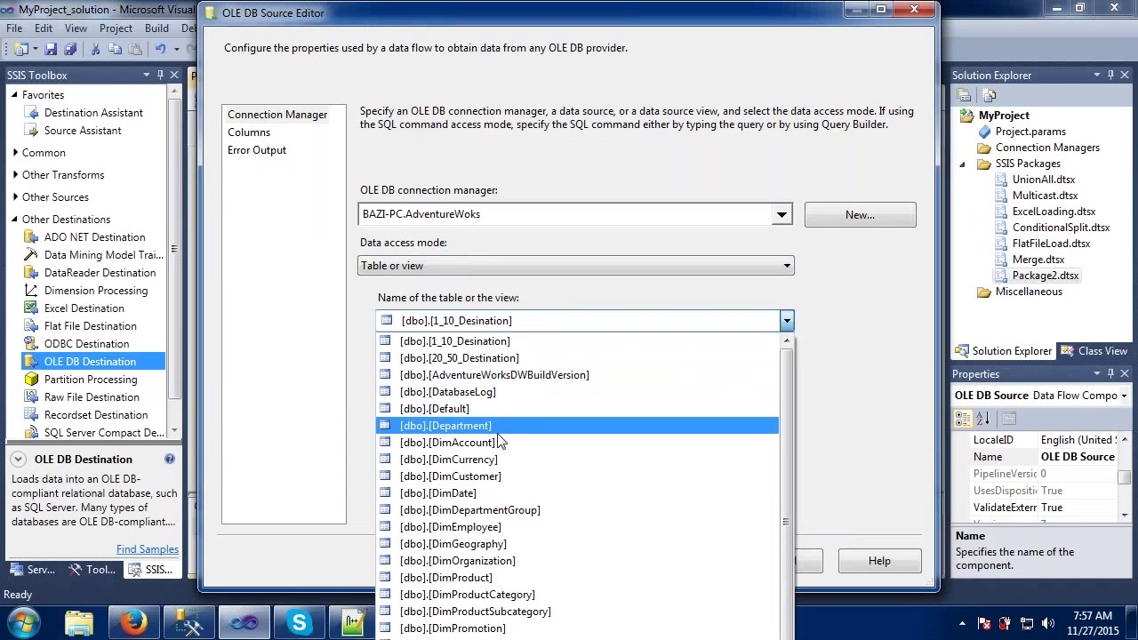
click(498, 476)
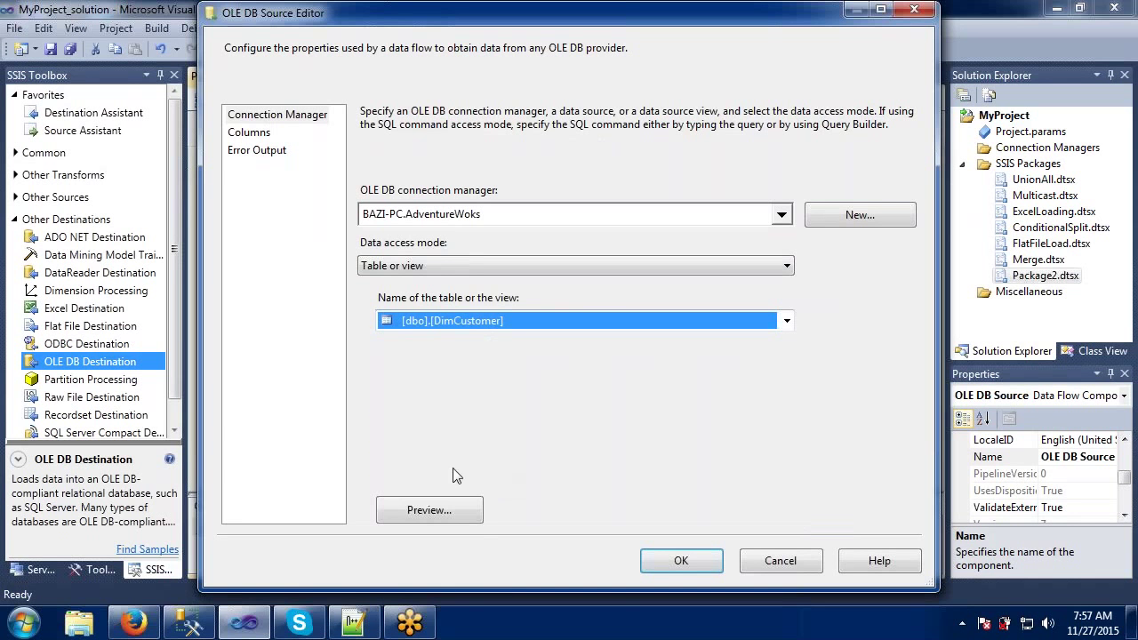
click(240, 133)
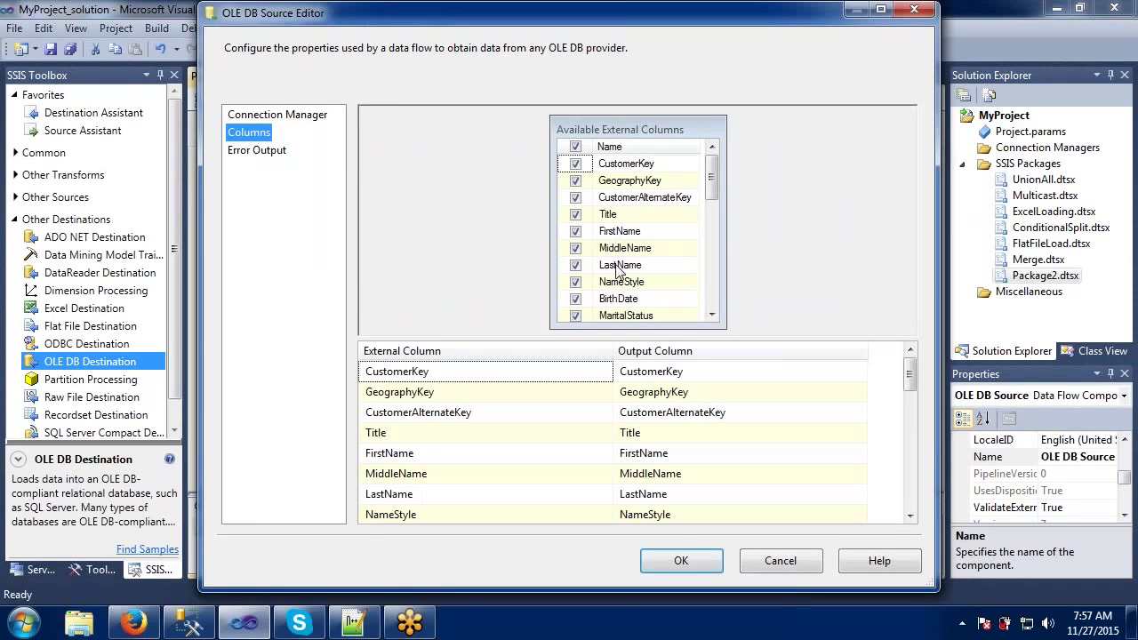
click(682, 561)
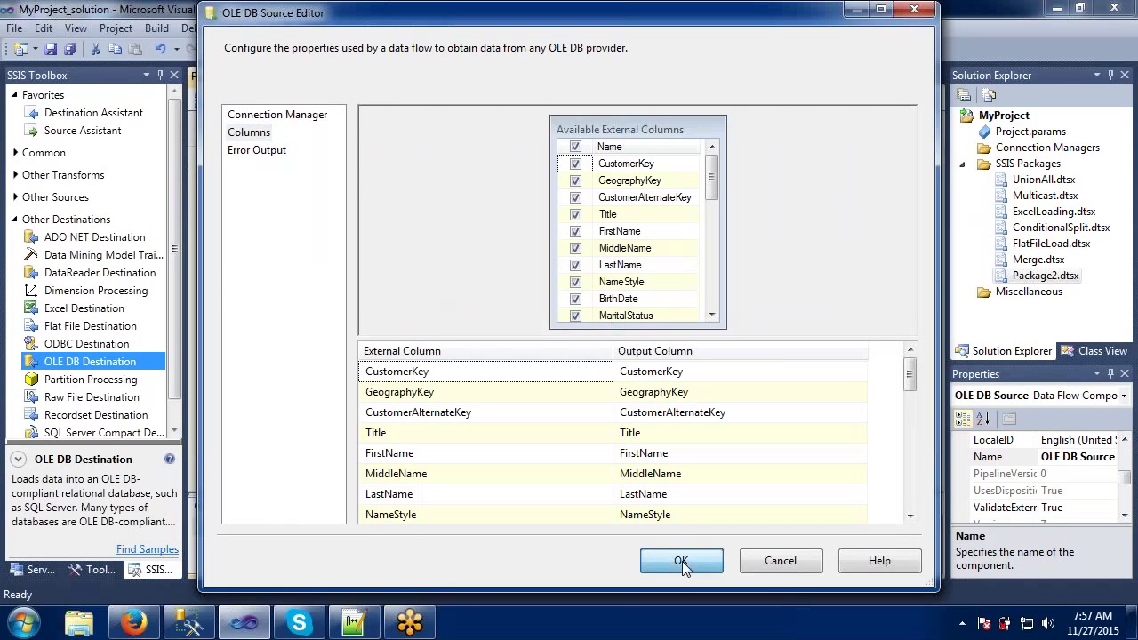
Switch to SQL Server Management Studio and open a new query window against the AdventureWoks database.
click(192, 623)
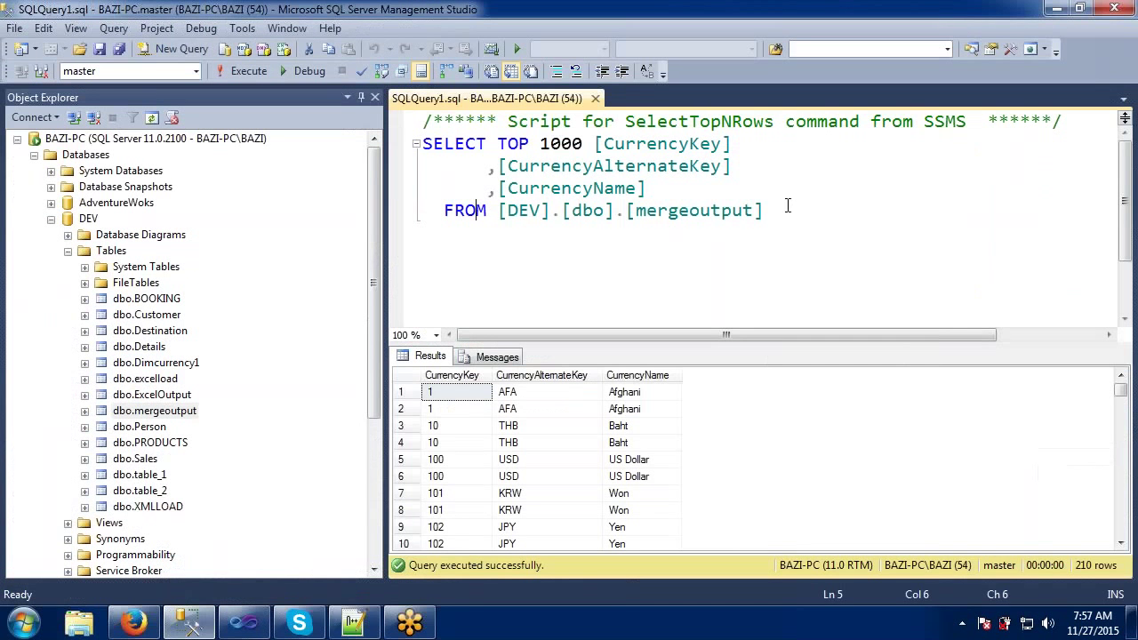
click(176, 49)
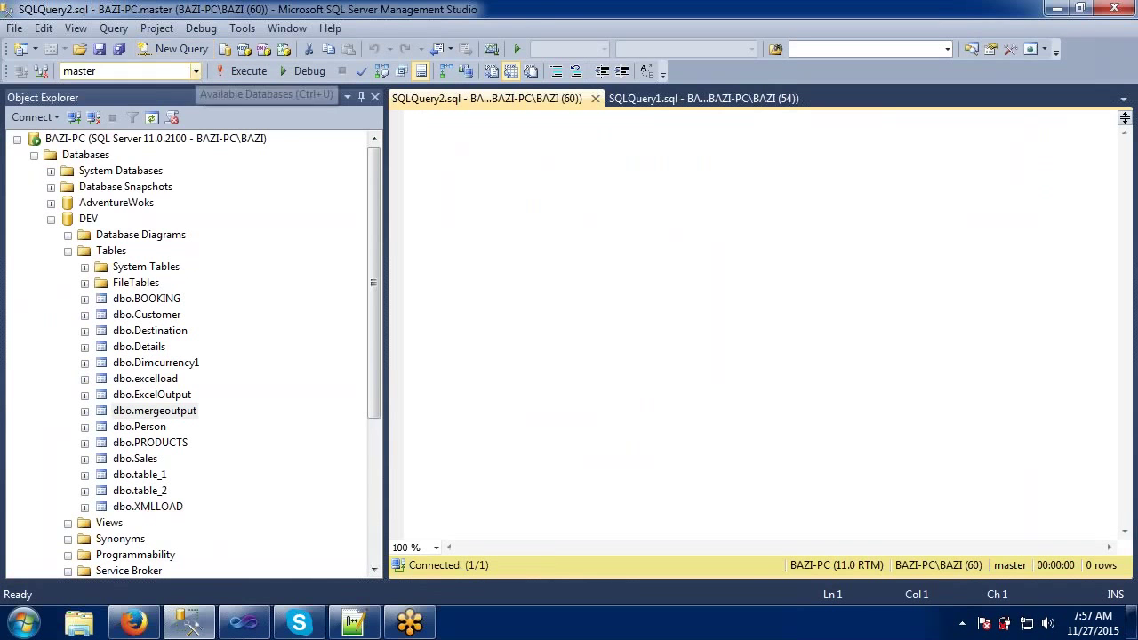
click(196, 71)
click(149, 89)
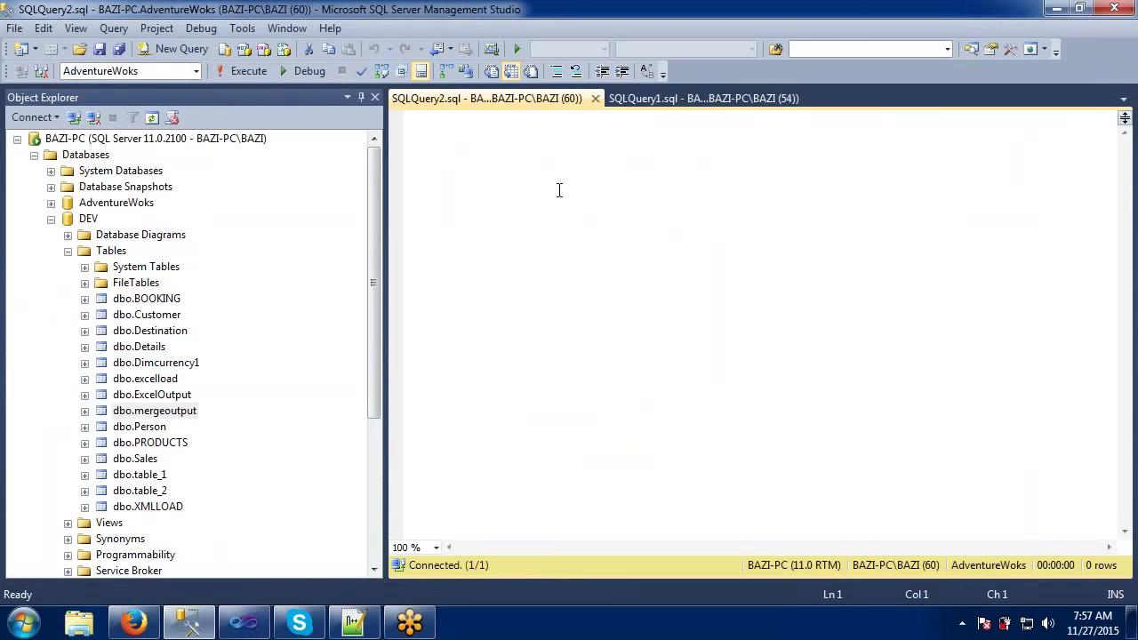
Write the query select * from DimCustomer and execute it against the AdventureWoks database.
text(selec)
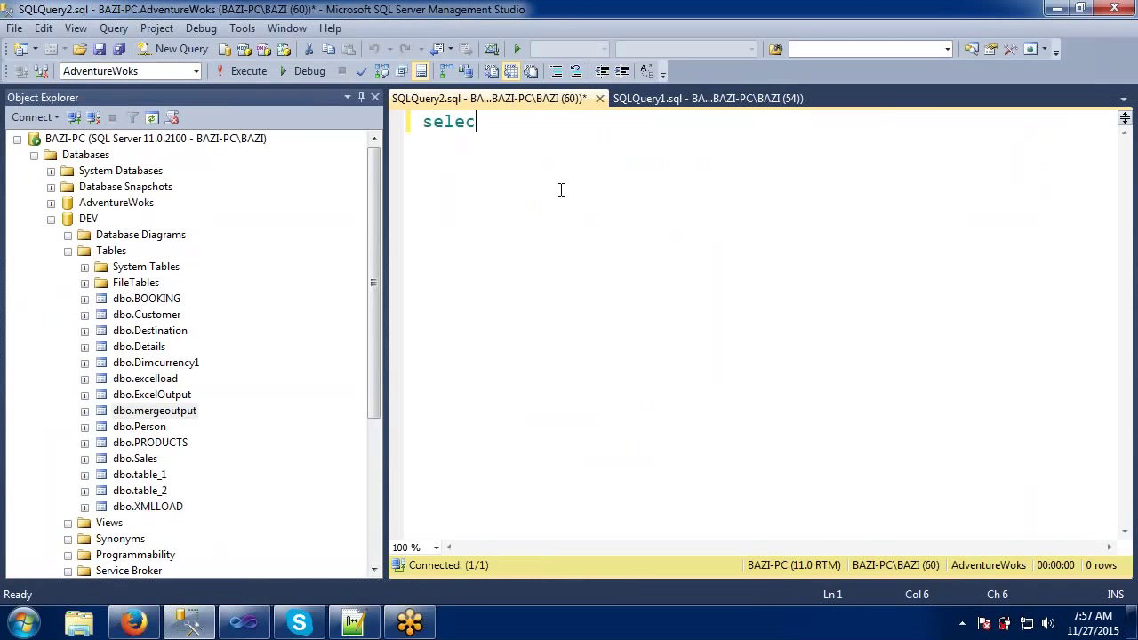
text(t * fro)
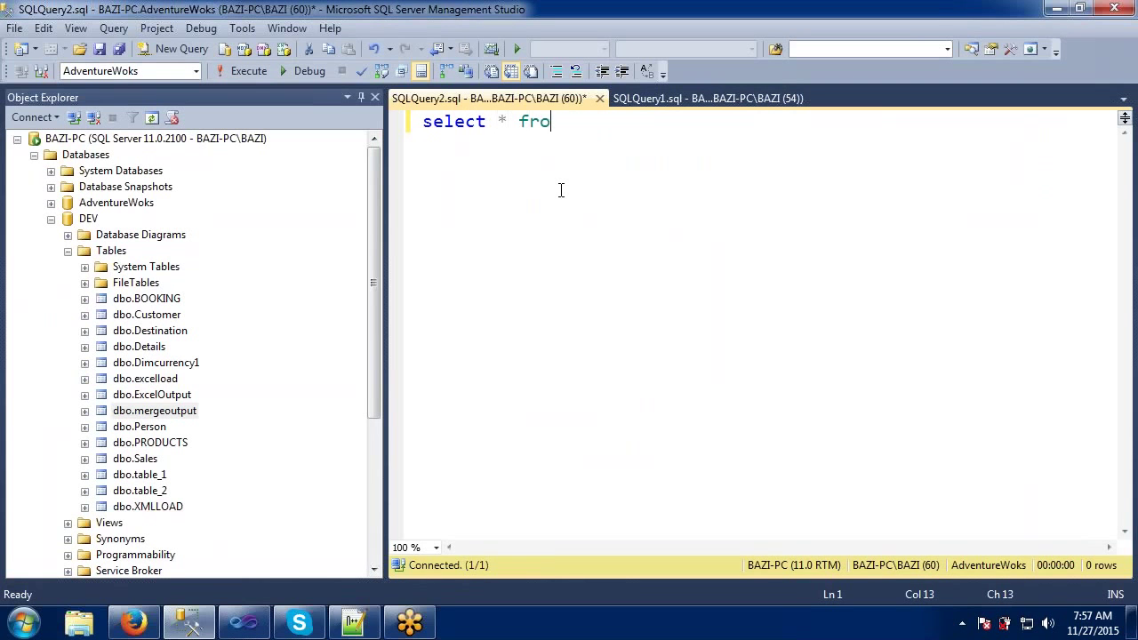
text(m dim)
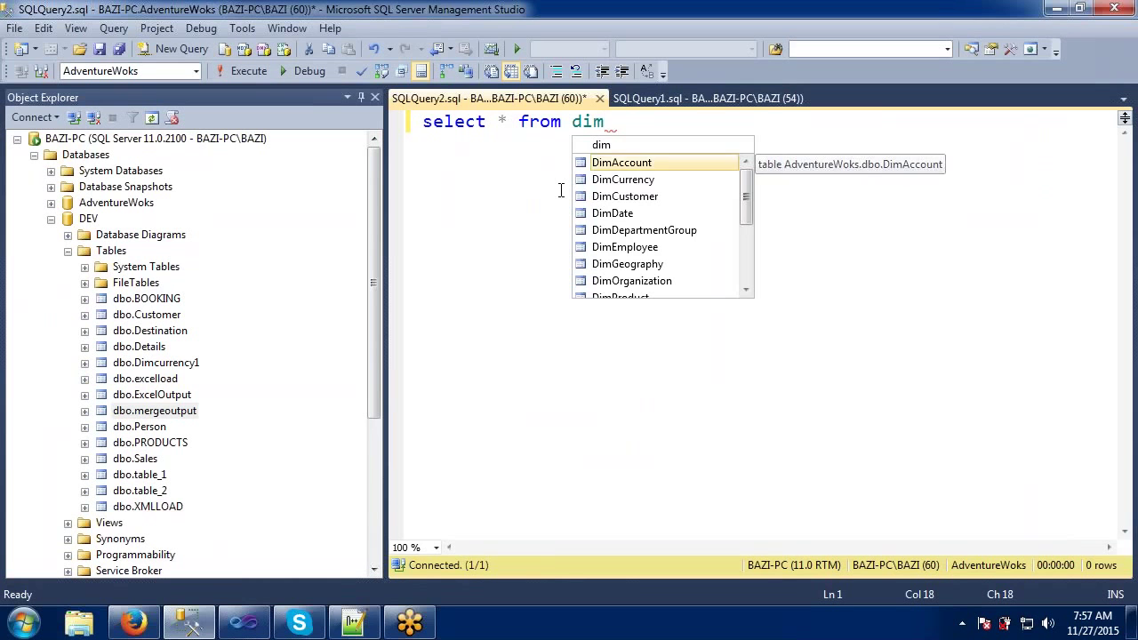
key(Down)
key(Down)
key(Return)
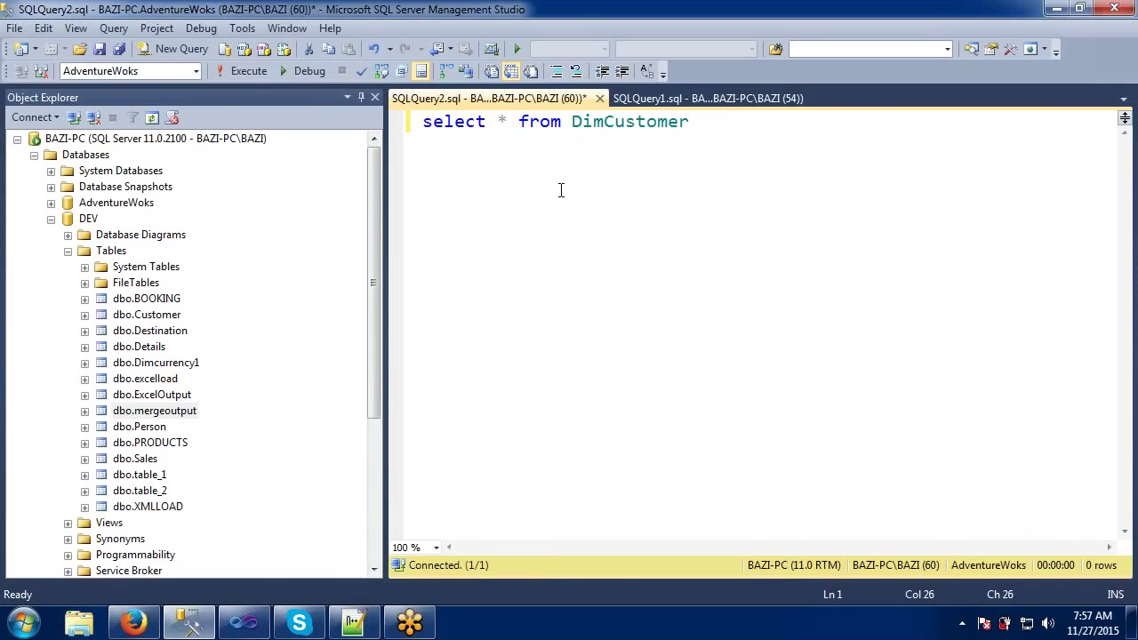
click(242, 74)
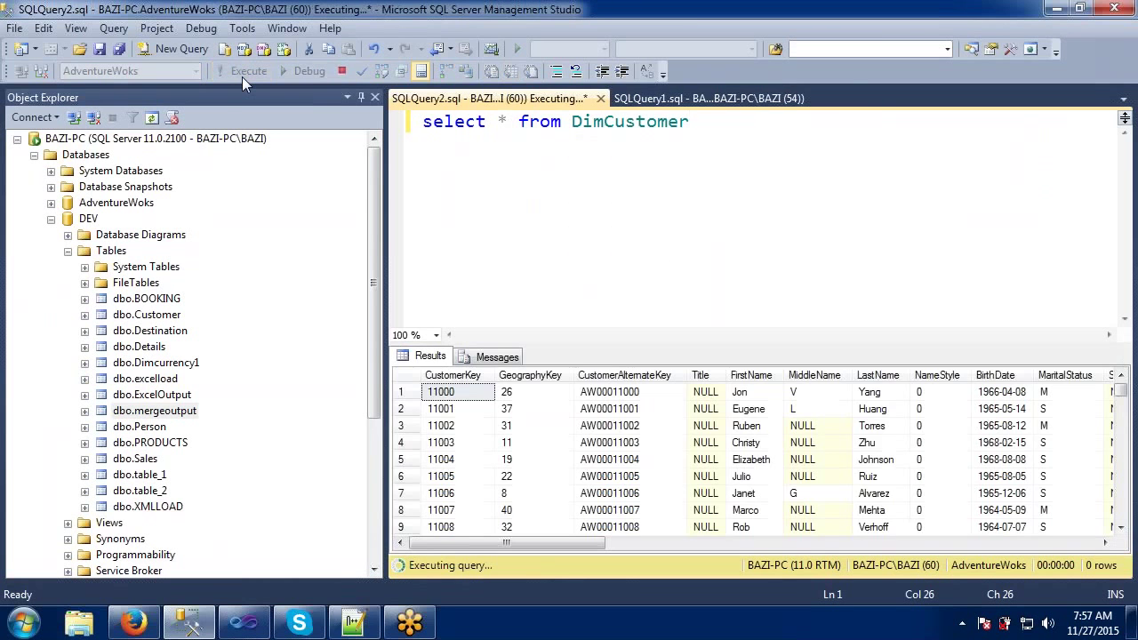
Examine the letter casing of the values in the FirstName column of the query results.
click(745, 392)
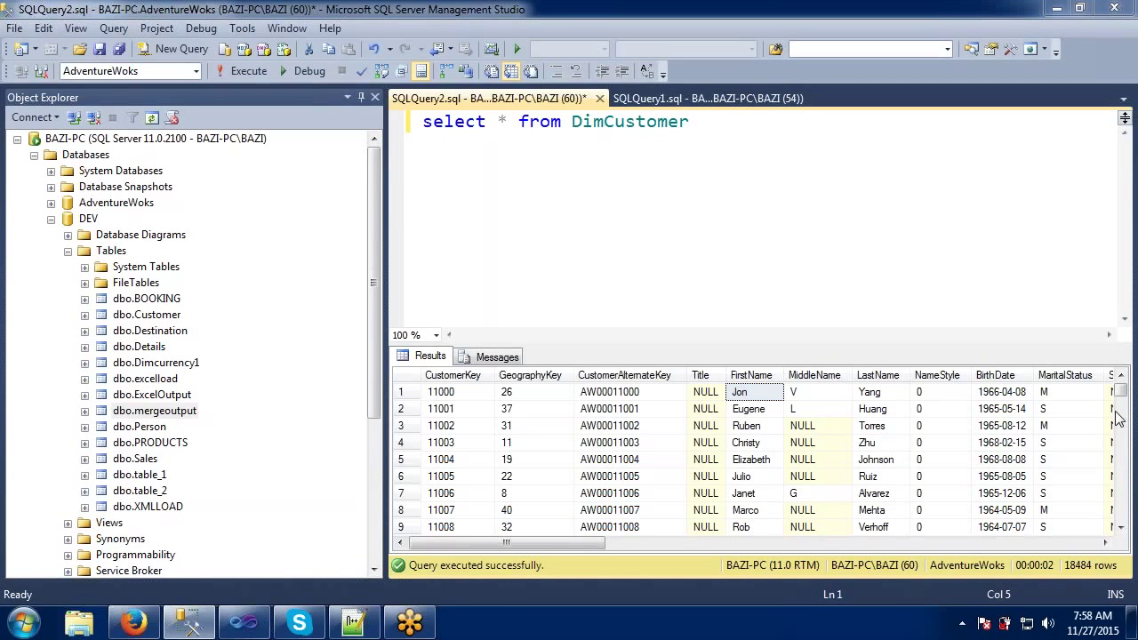
click(750, 412)
click(749, 427)
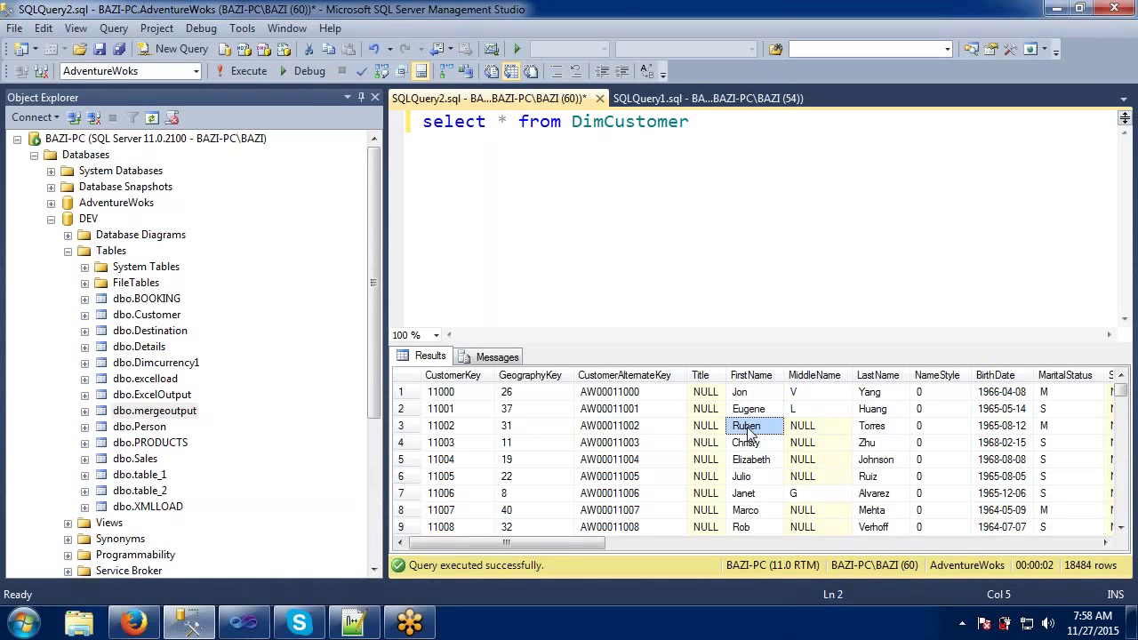
click(750, 443)
click(748, 479)
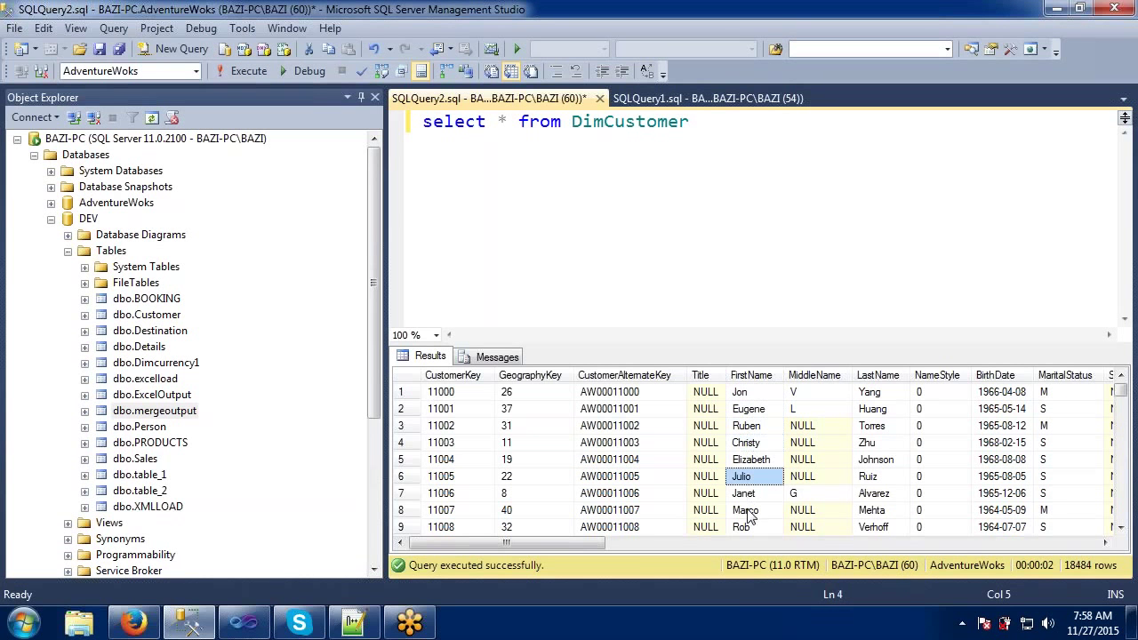
click(752, 509)
click(751, 478)
click(750, 461)
click(750, 443)
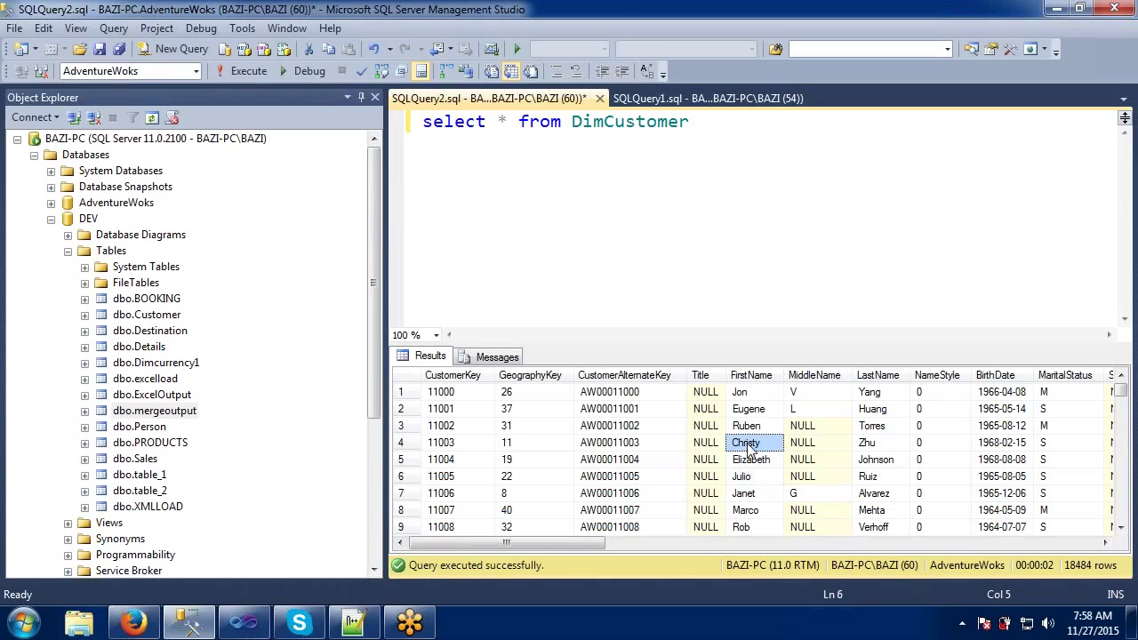
click(750, 428)
click(750, 414)
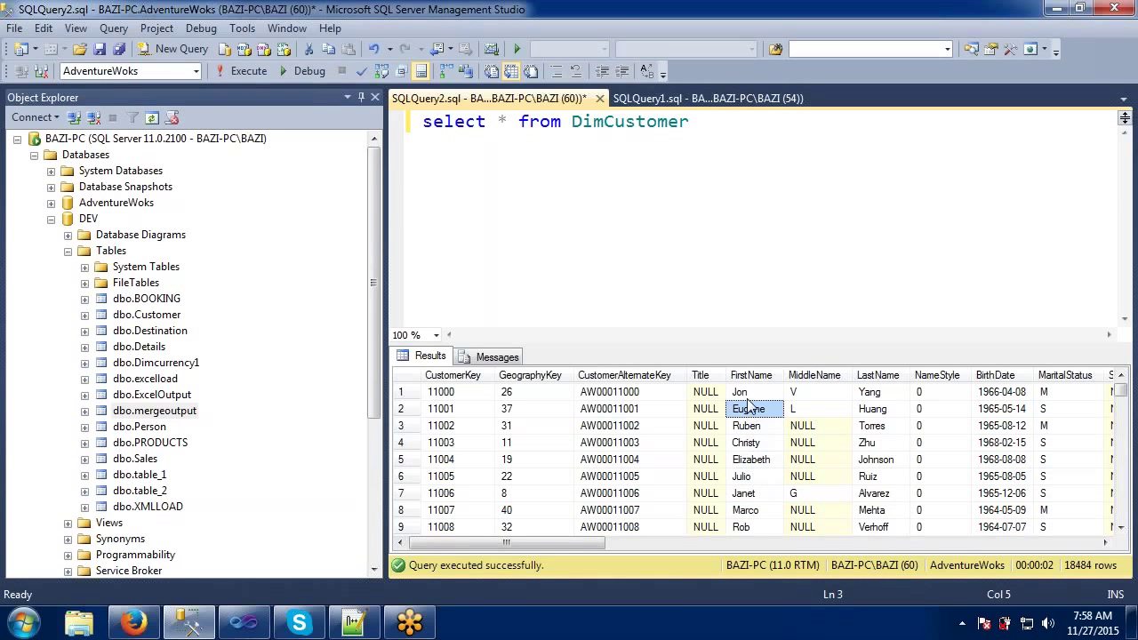
click(748, 394)
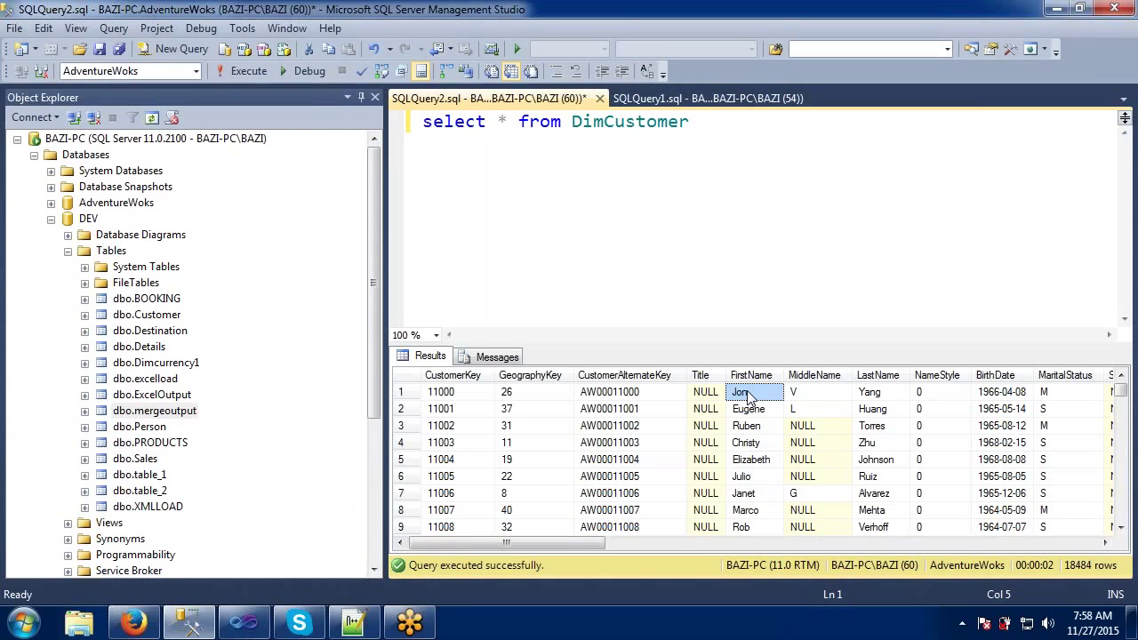
Switch back to Visual Studio, connect the OLE DB Source output to the Derived Column, and open the transformation for editing.
click(244, 623)
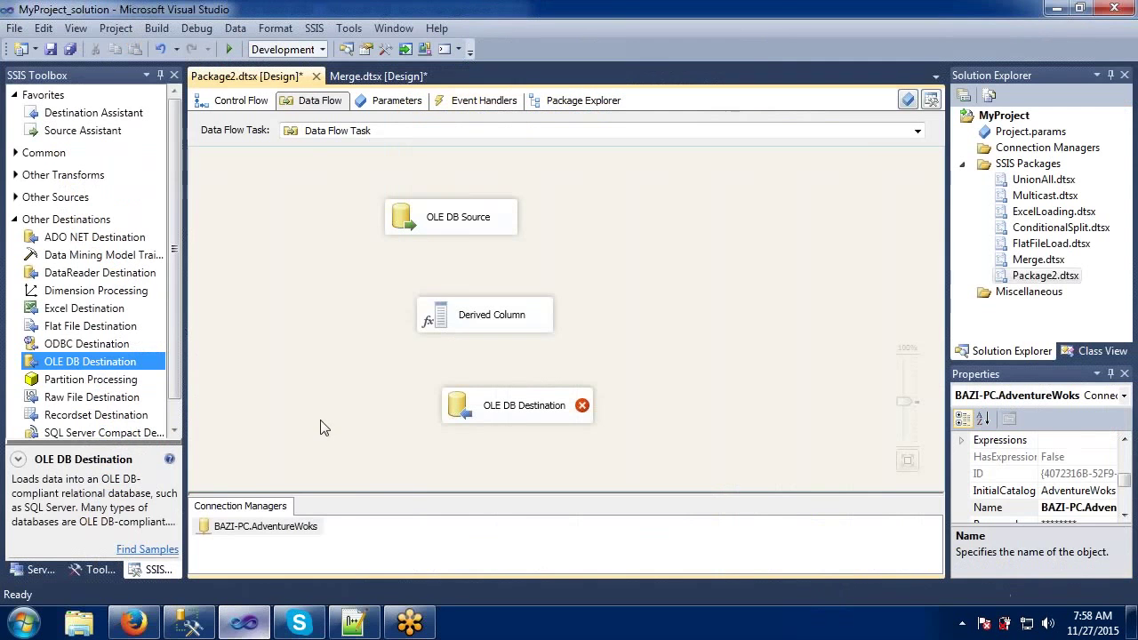
click(469, 224)
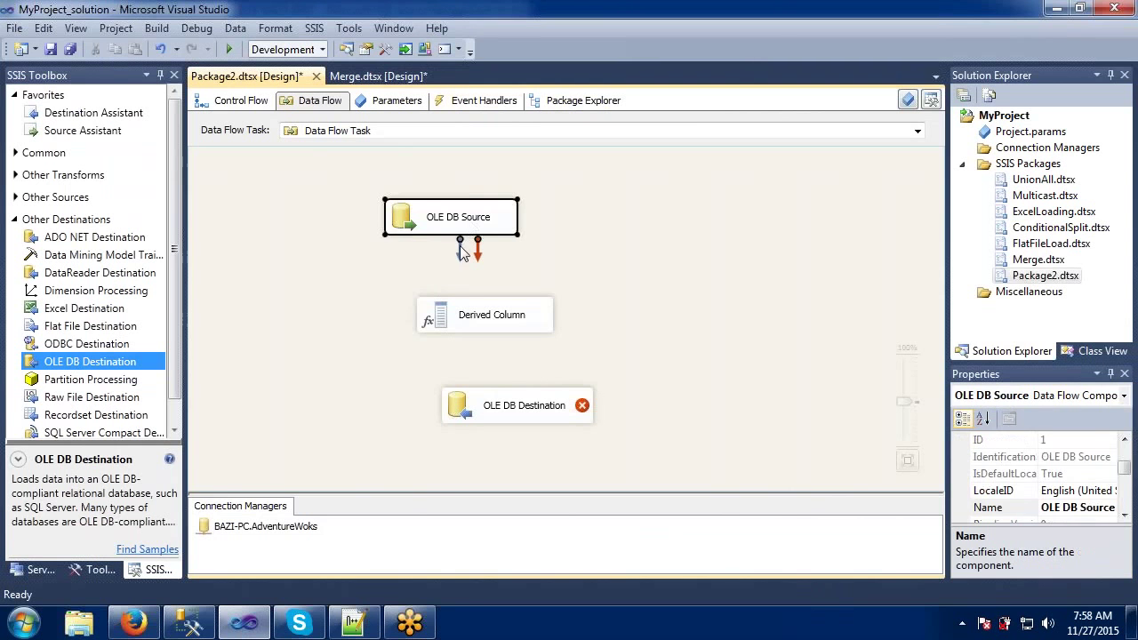
drag(461, 254, 476, 313)
click(486, 320)
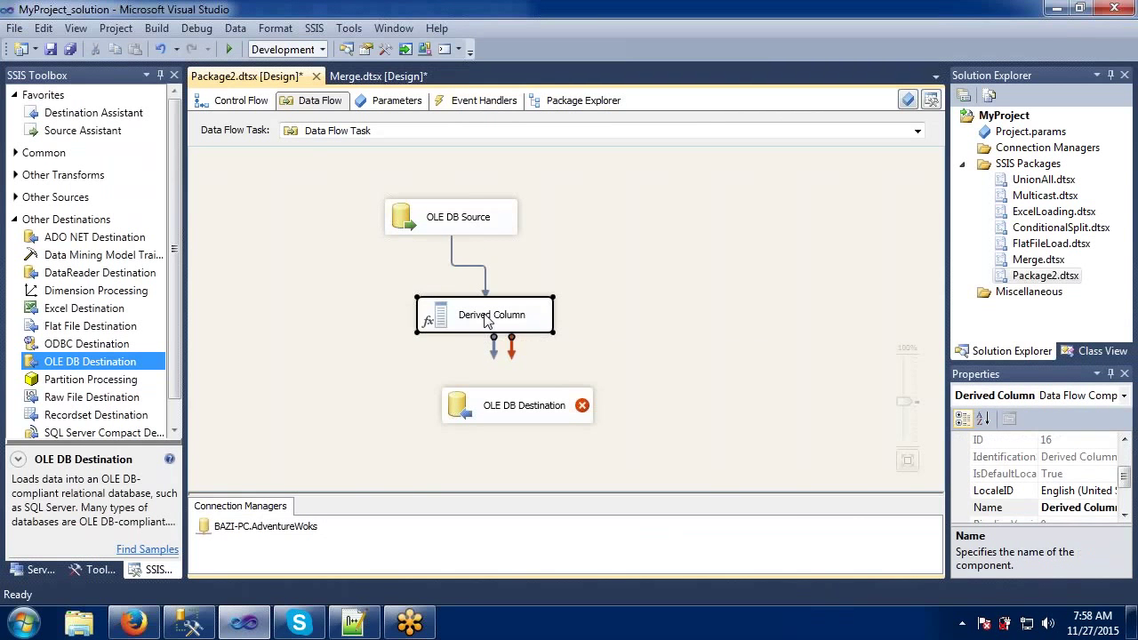
double_click(487, 320)
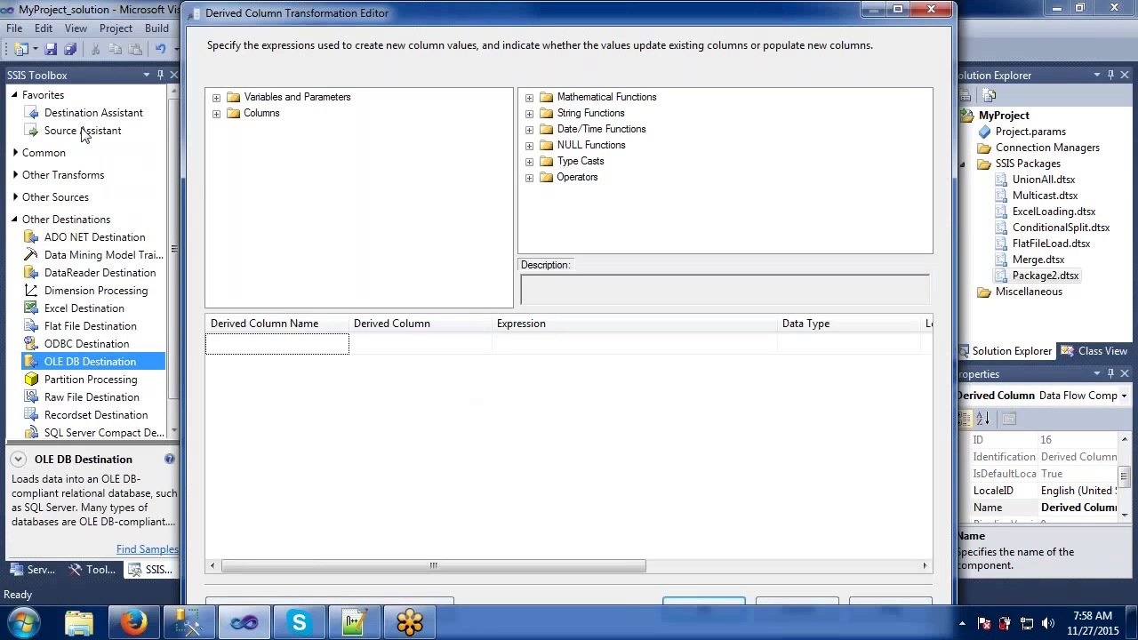
Examine the available input columns and the expression operators, including Concatenate, in the Derived Column editor.
click(217, 113)
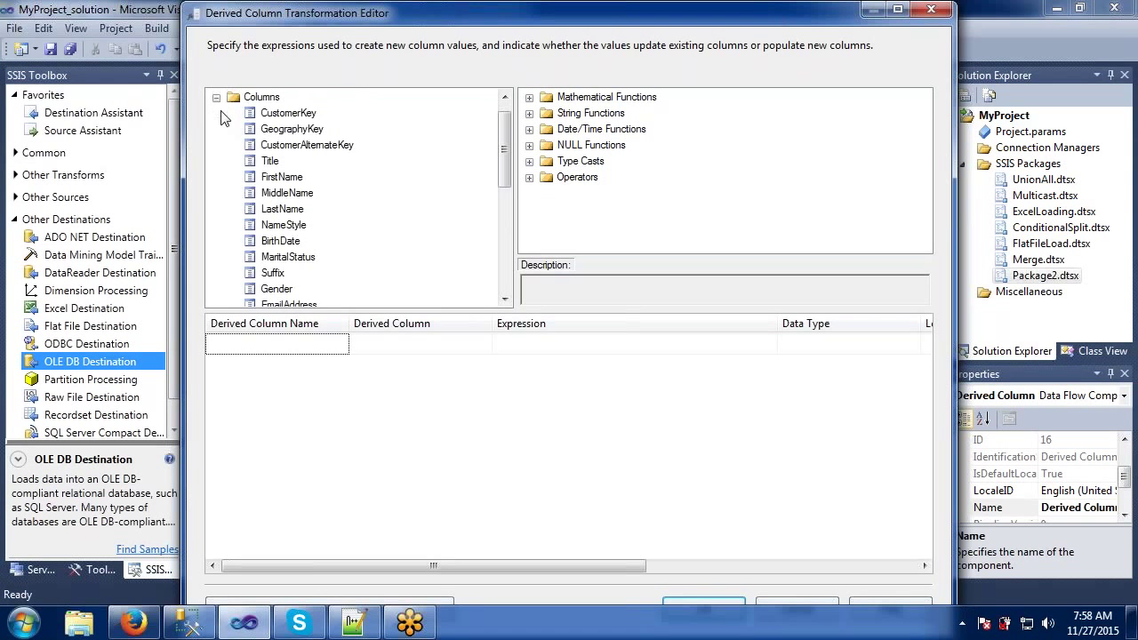
click(290, 114)
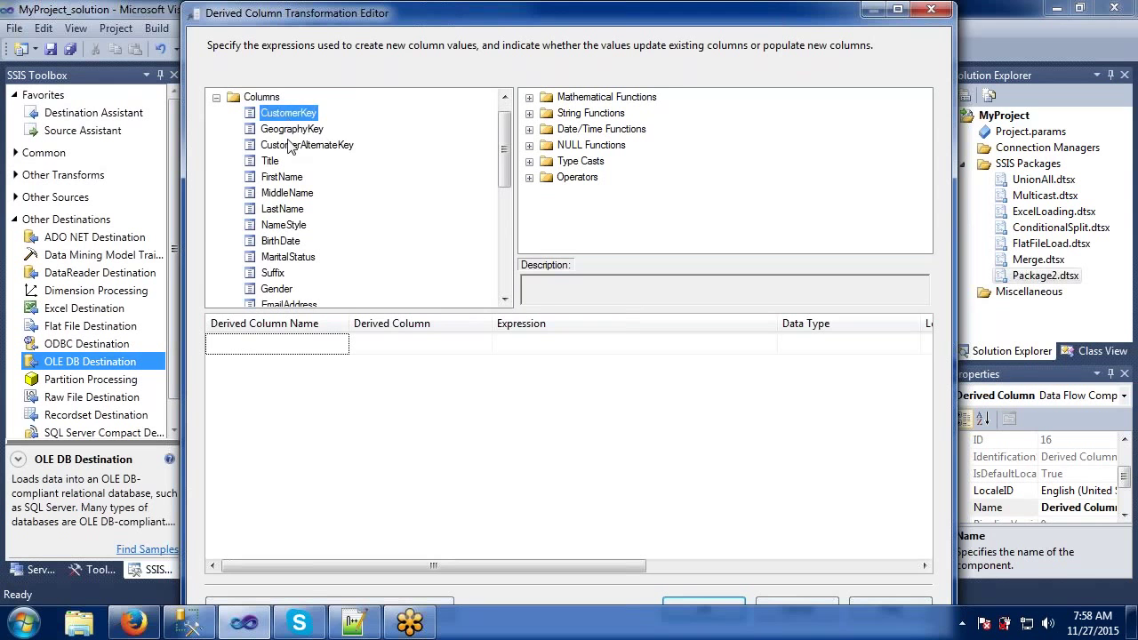
click(292, 145)
click(281, 208)
click(283, 257)
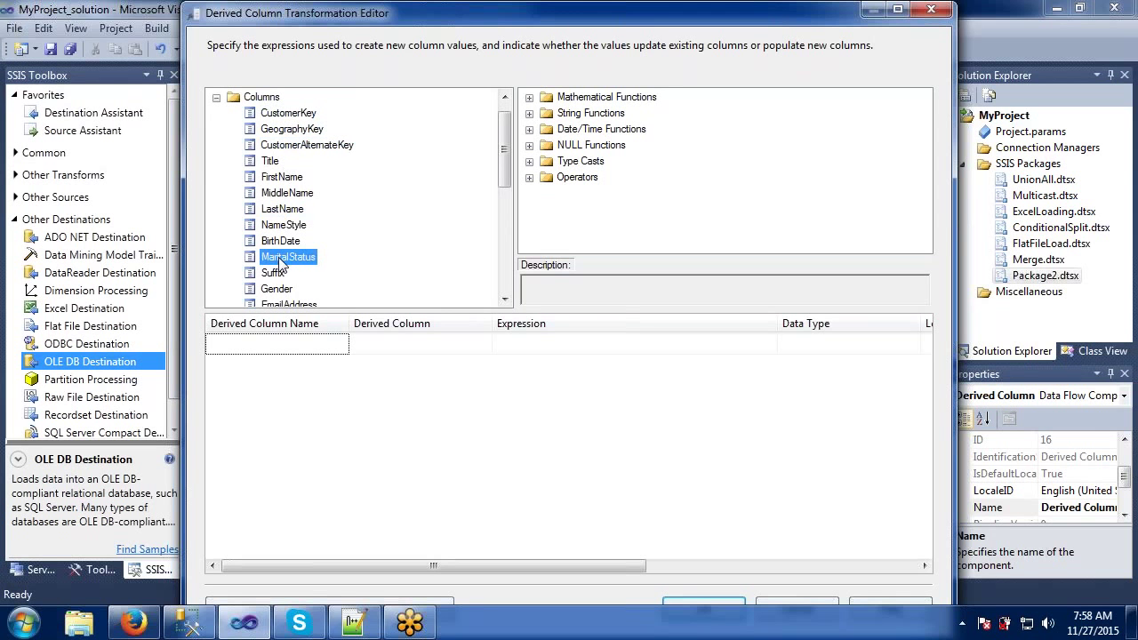
click(283, 226)
click(282, 194)
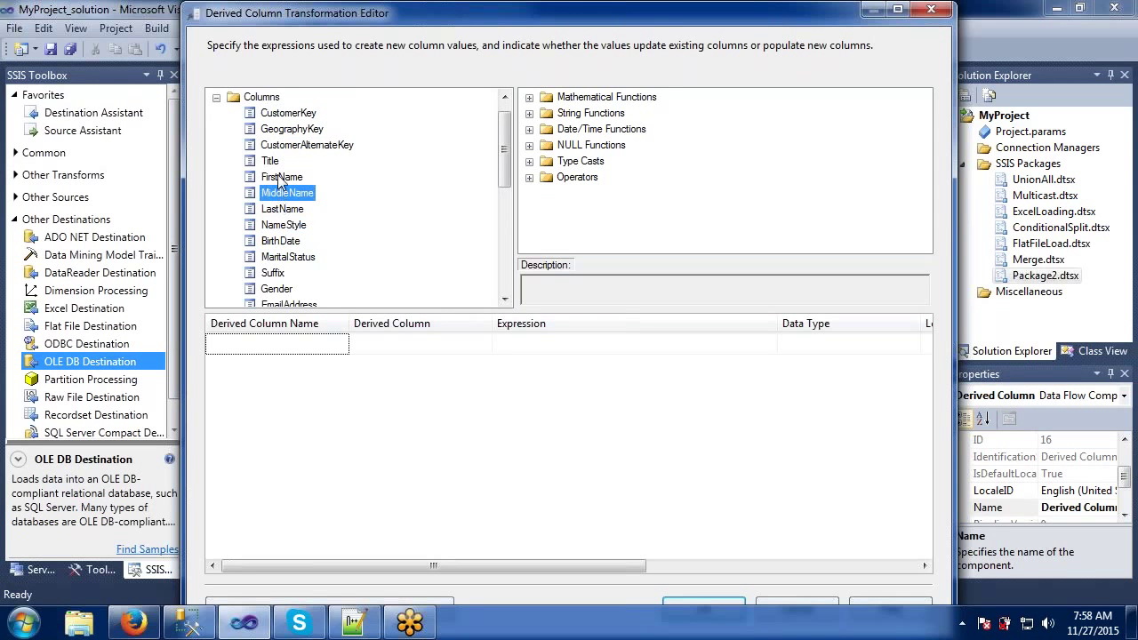
click(281, 177)
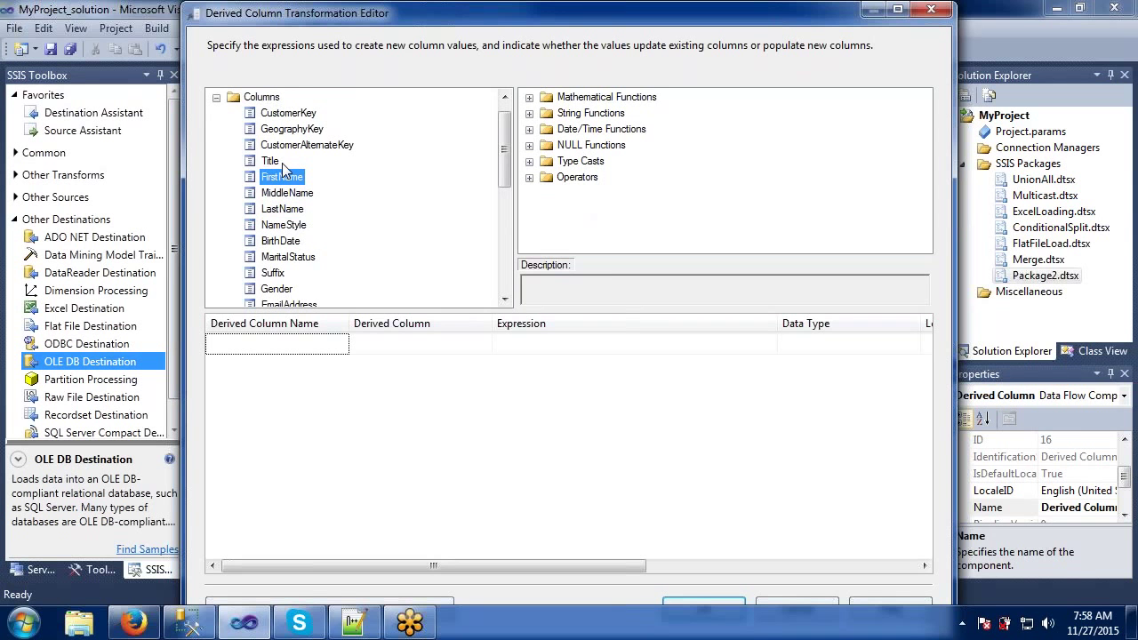
click(530, 178)
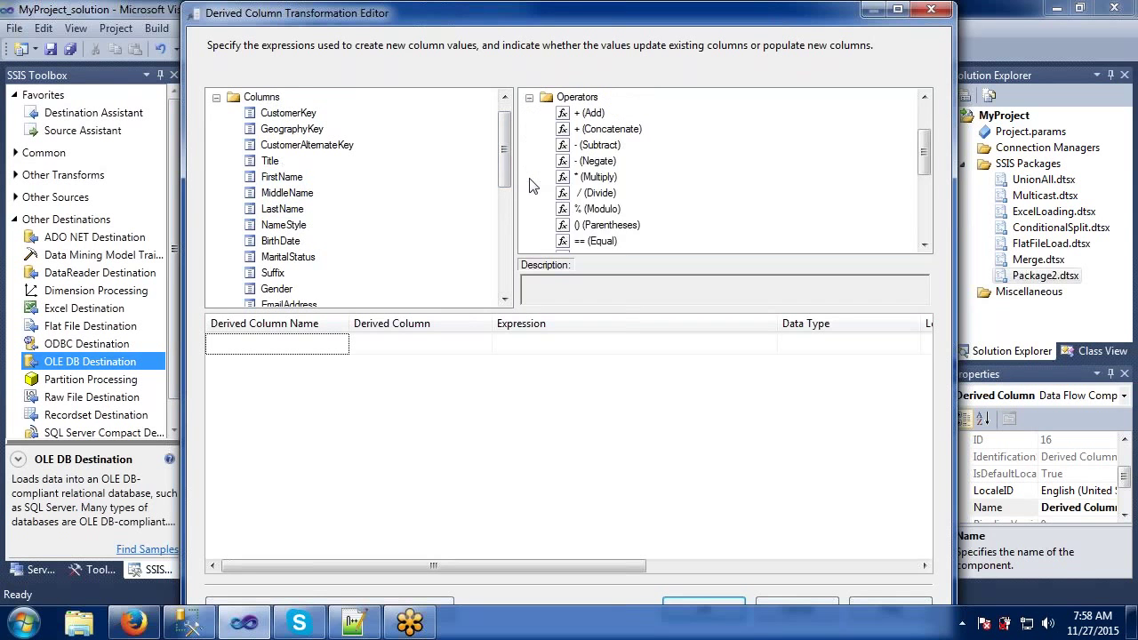
click(529, 98)
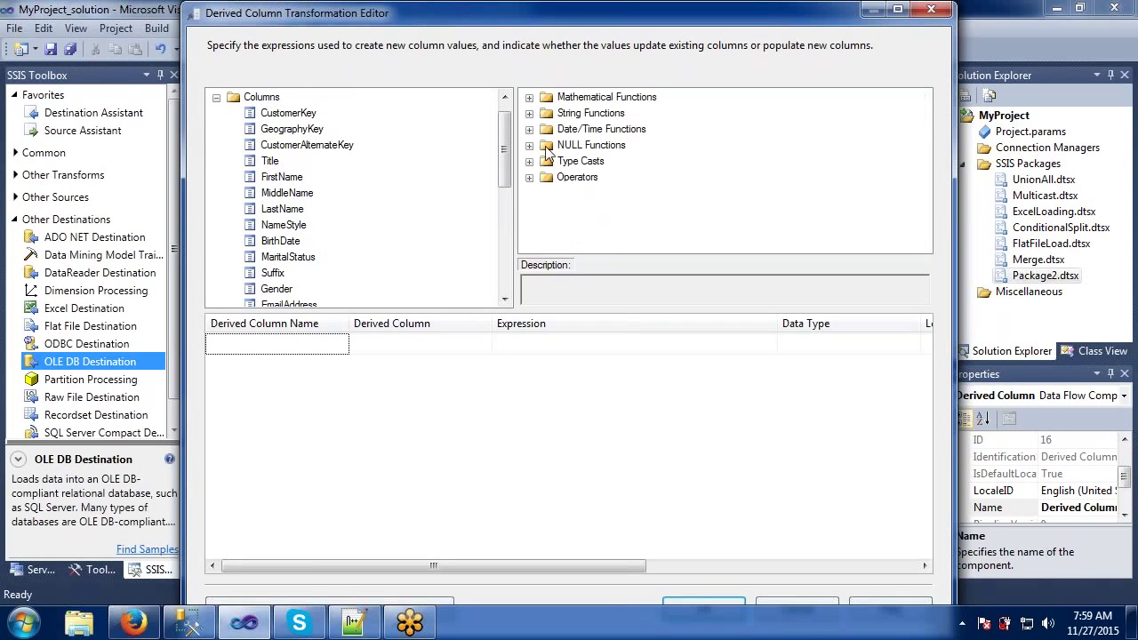
click(529, 177)
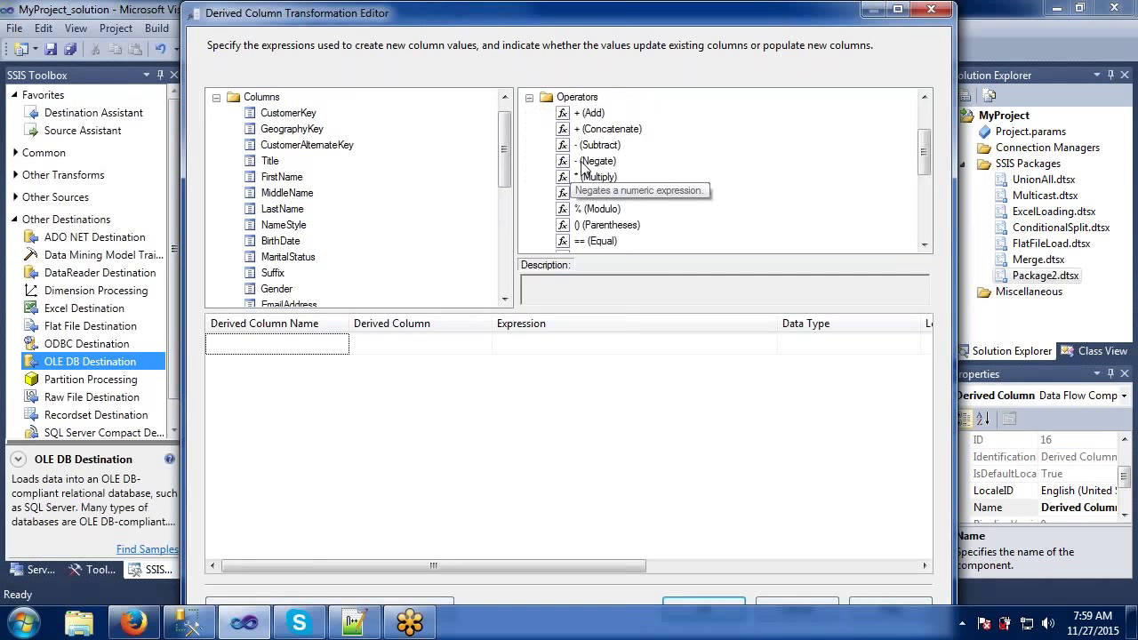
click(594, 129)
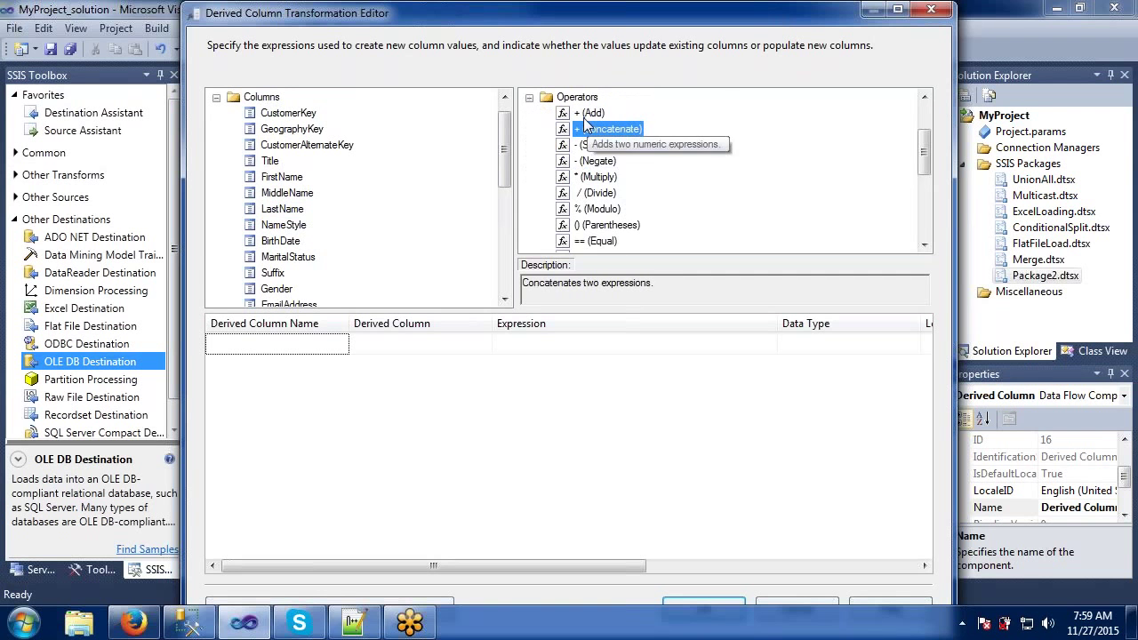
click(529, 98)
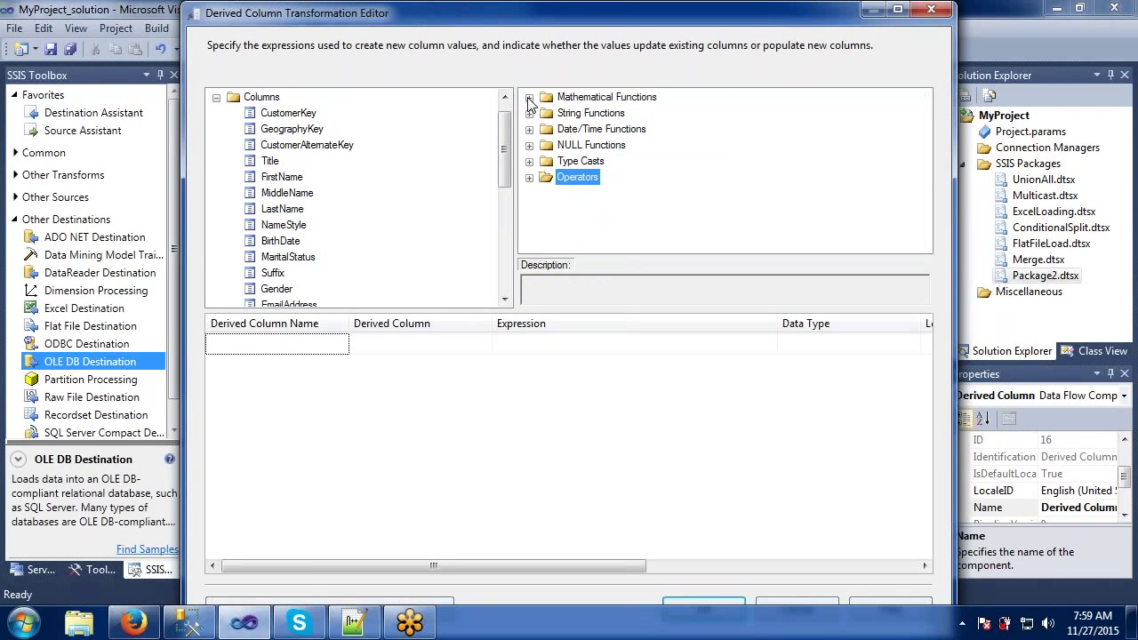
Add a derived column whose expression is the string function UPPER( «character_expression» ).
click(277, 180)
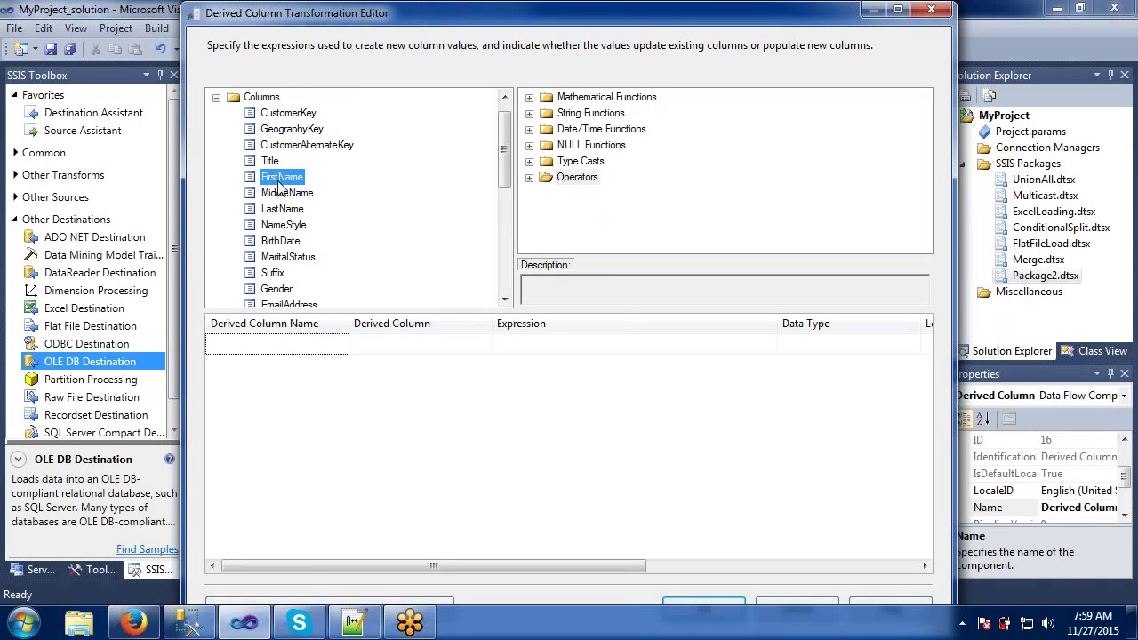
click(529, 114)
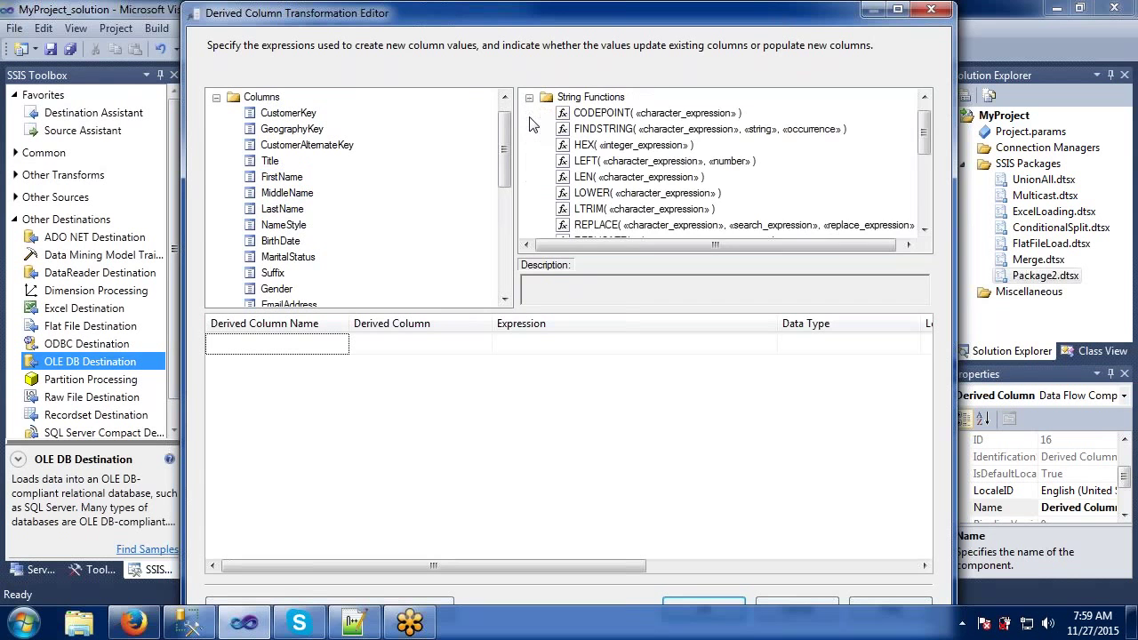
drag(925, 135, 925, 199)
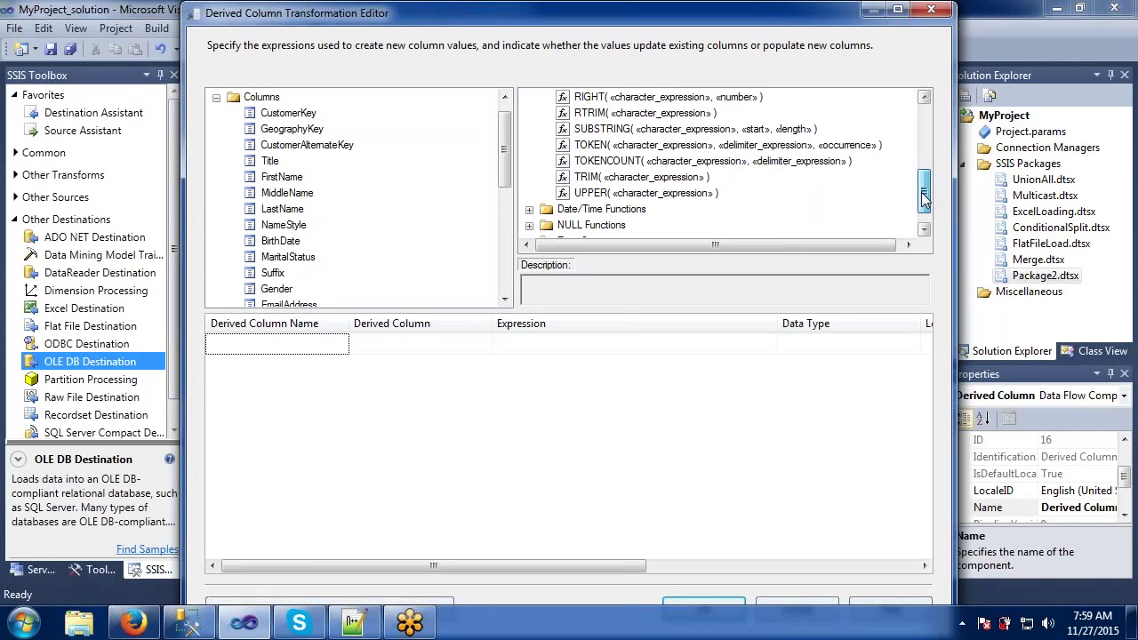
click(582, 193)
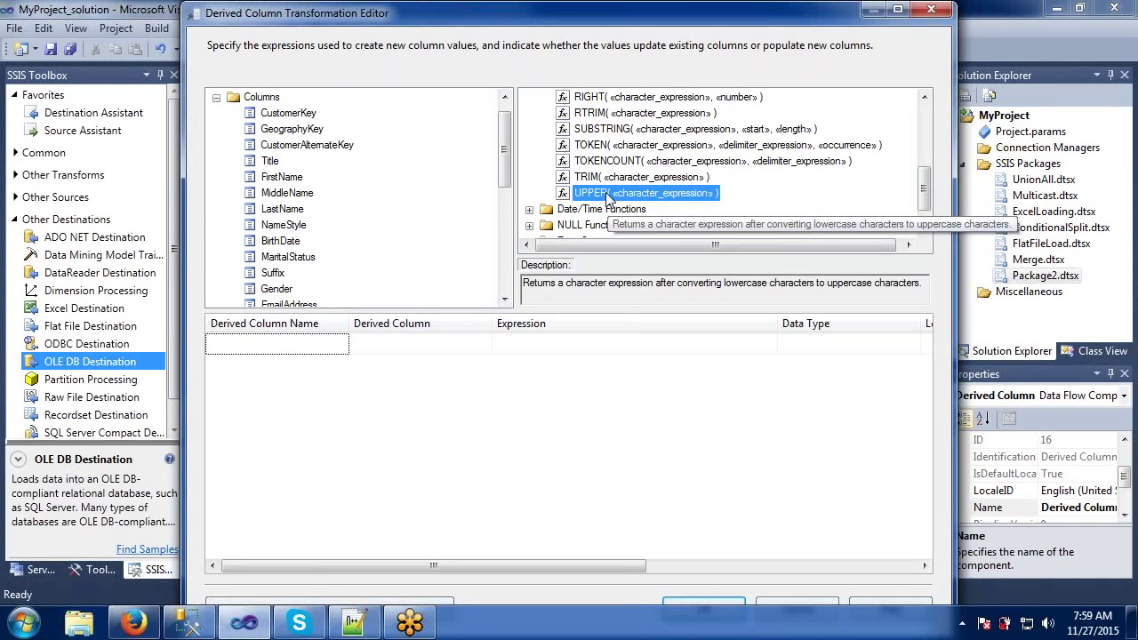
drag(607, 196, 579, 350)
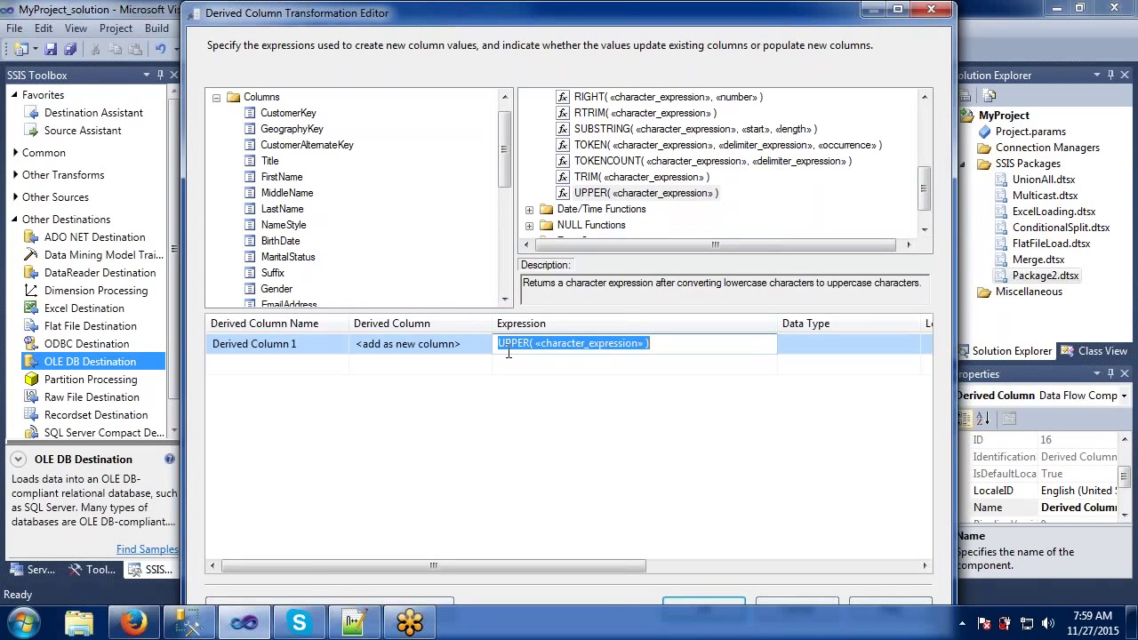
Rename the new derived column Drv_FirstName.
click(301, 344)
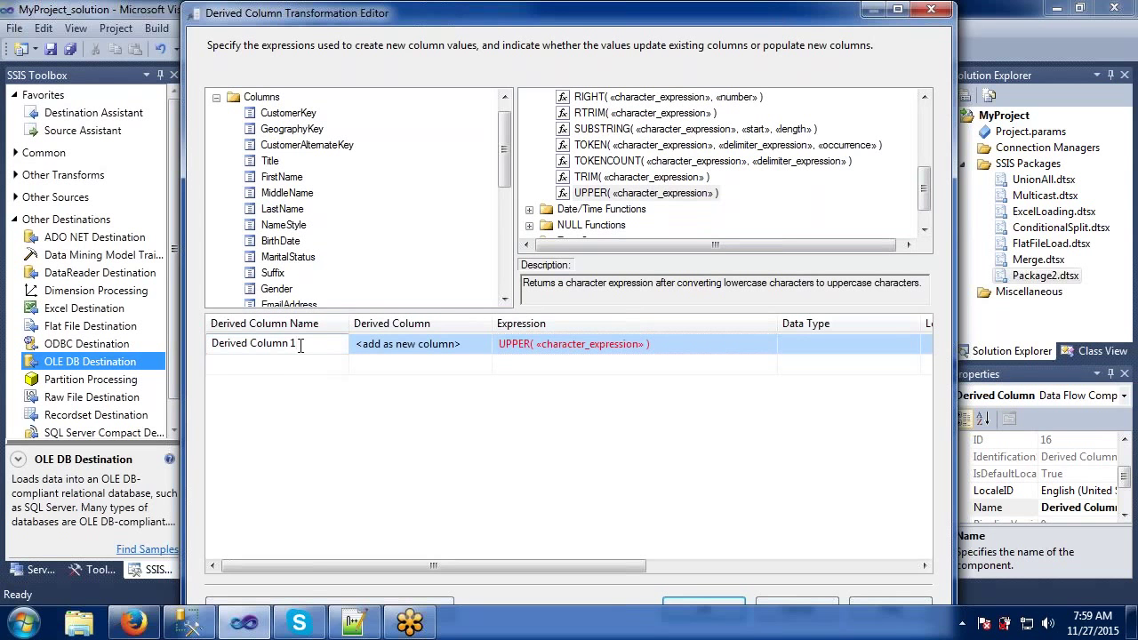
drag(300, 346, 209, 344)
text(D)
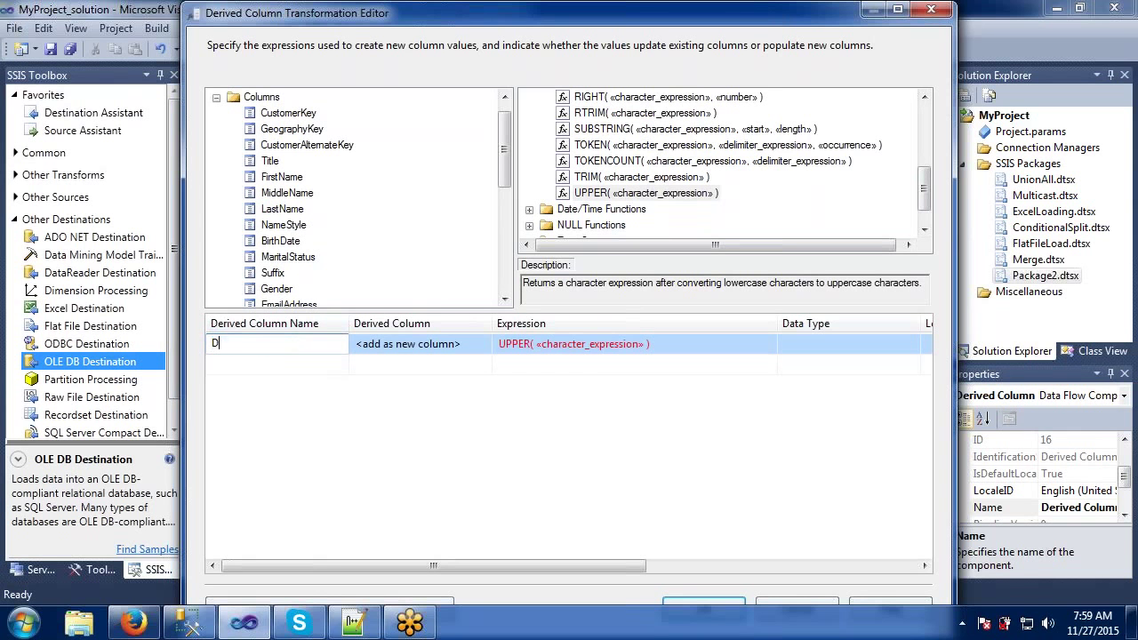
text(rv_FirstName)
Set the derived column to replace 'FirstName' and rename it Drv_FirstName.
click(483, 343)
click(485, 344)
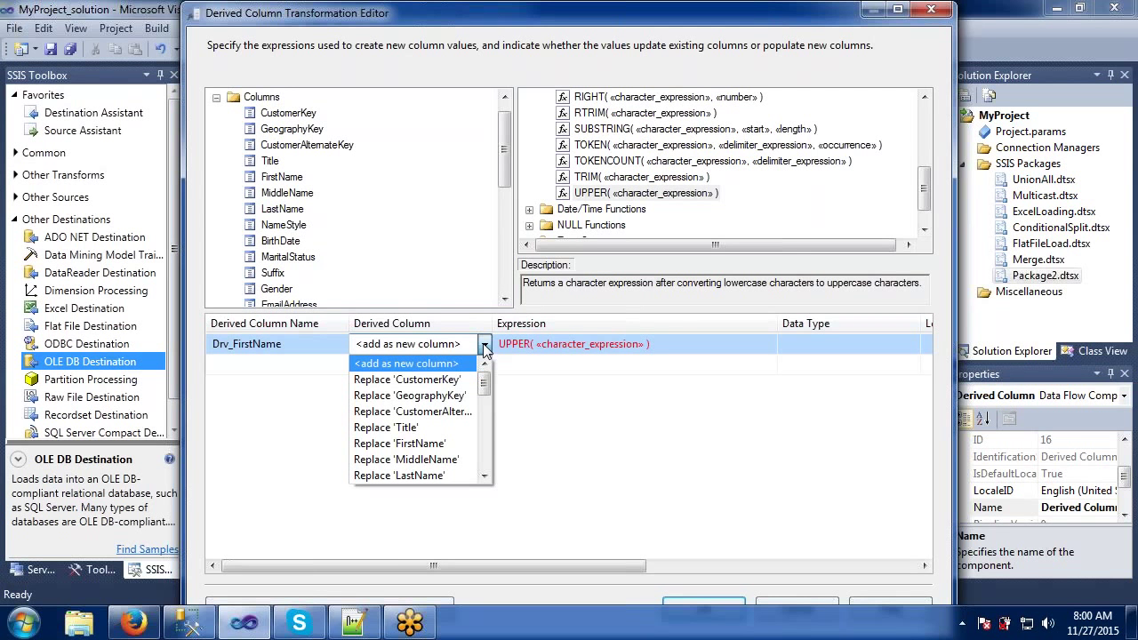
click(444, 444)
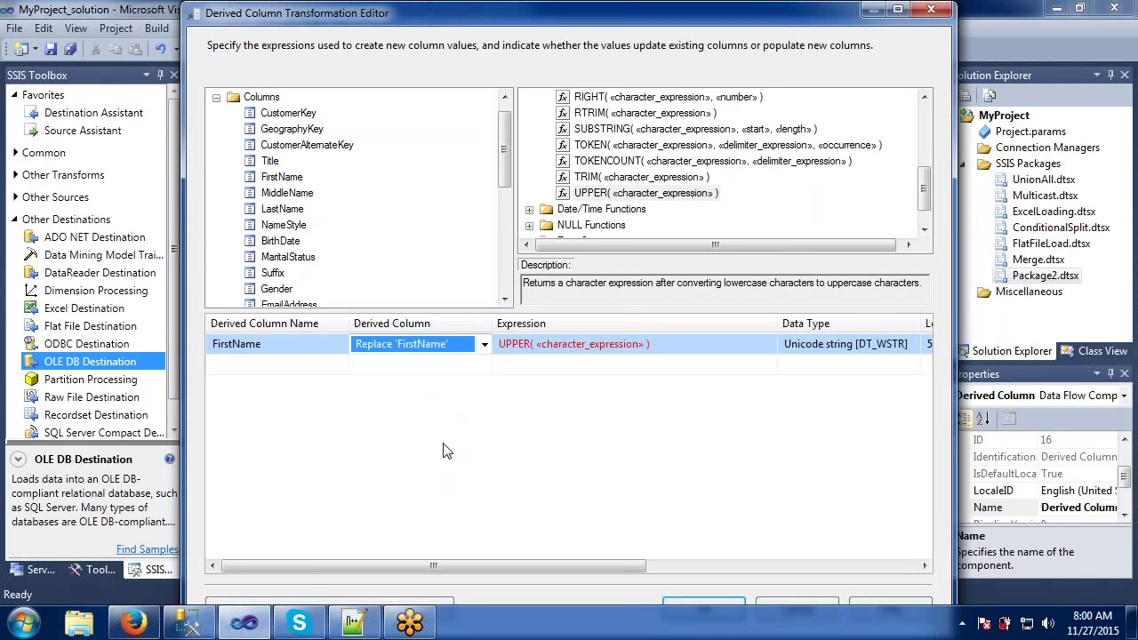
click(214, 345)
text(_)
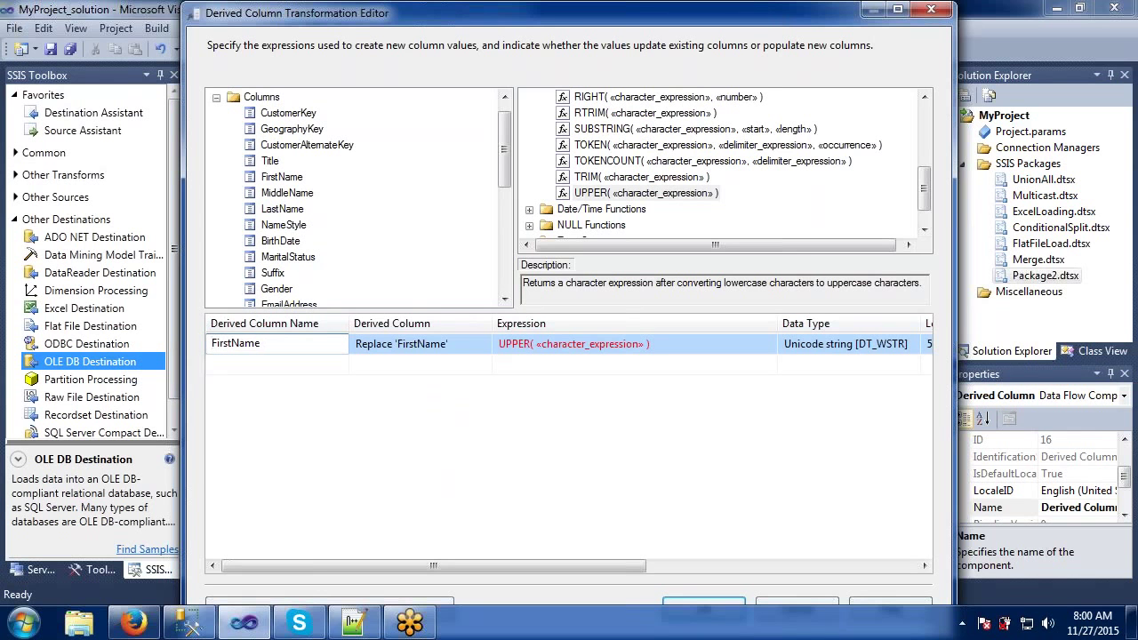
text(Drv_)
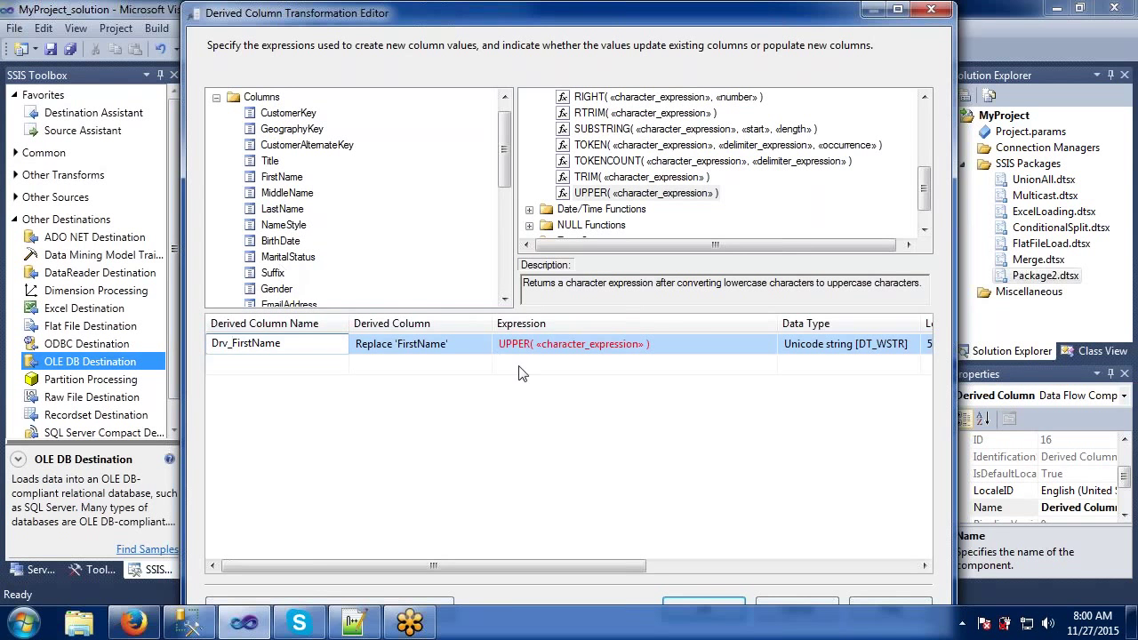
click(587, 354)
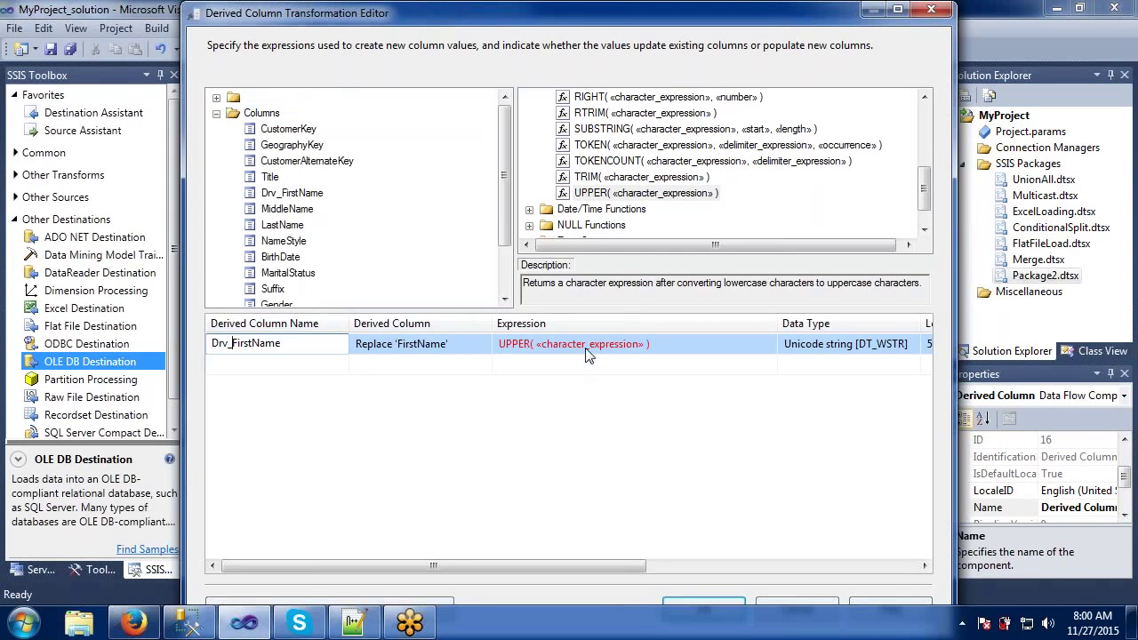
Replace the «character_expression» placeholder with the Drv_FirstName column so the expression reads UPPER( [Drv_FirstName] ).
double_click(539, 344)
drag(538, 343, 641, 340)
key(Delete)
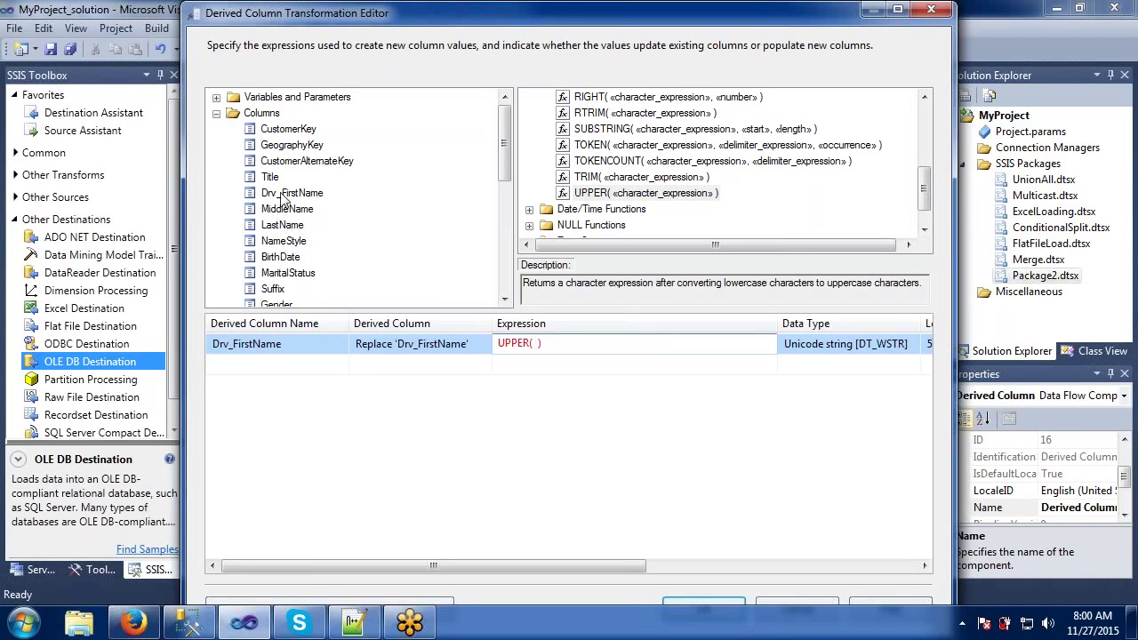
drag(286, 194, 534, 346)
click(536, 410)
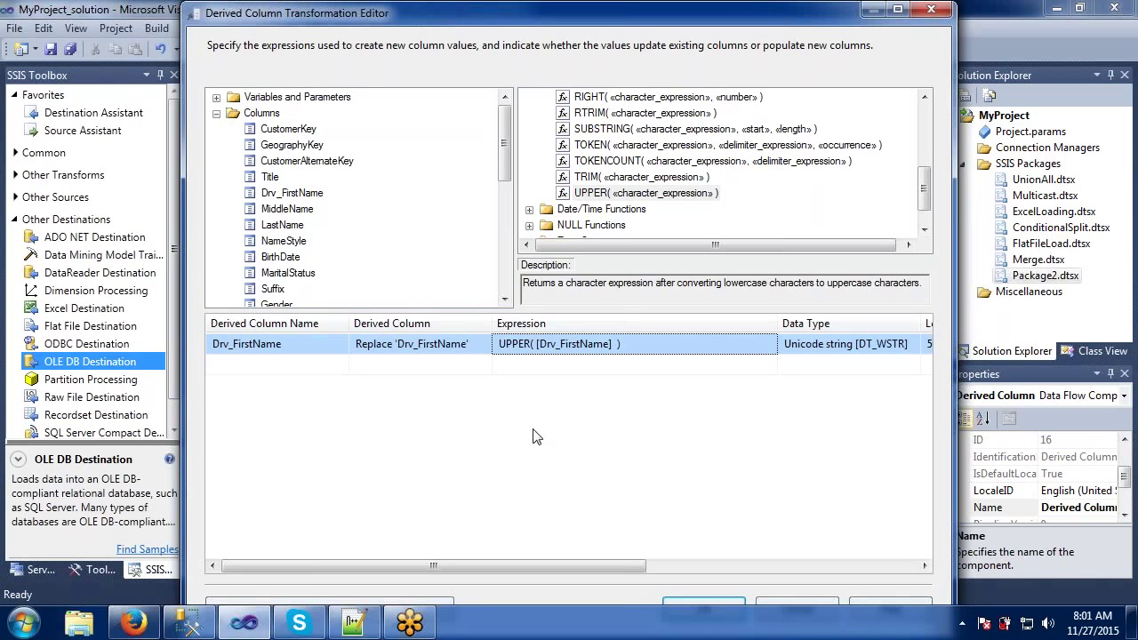
Remove the closing parenthesis from the UPPER expression, check the expression without it, and put it back.
click(629, 351)
key(BackSpace)
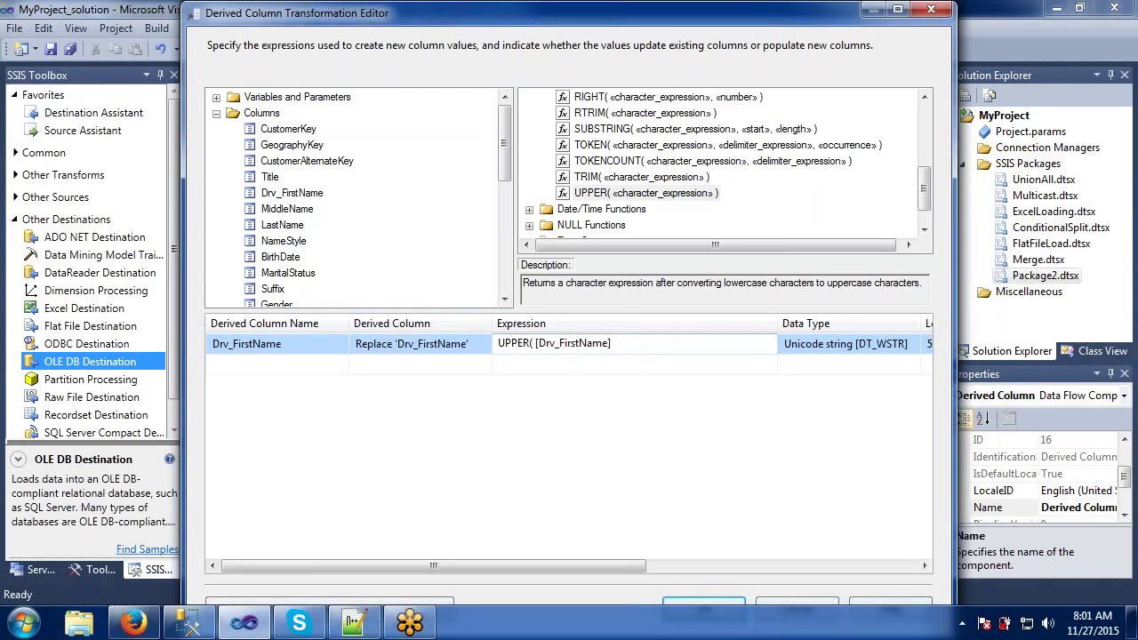
click(634, 364)
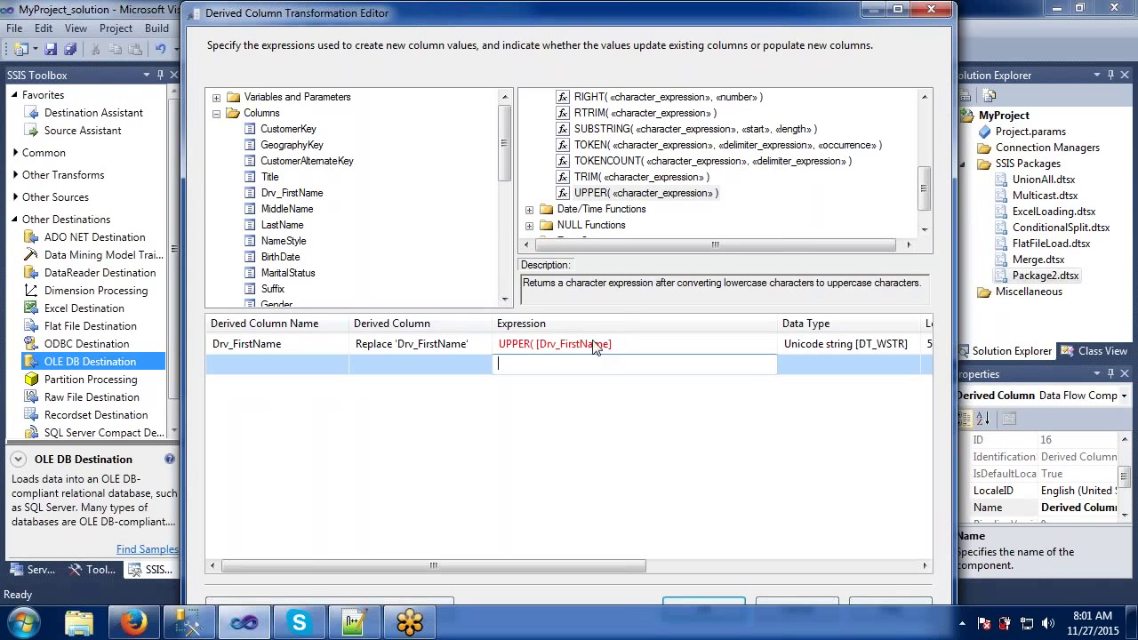
mouse_move(585, 350)
key(Up)
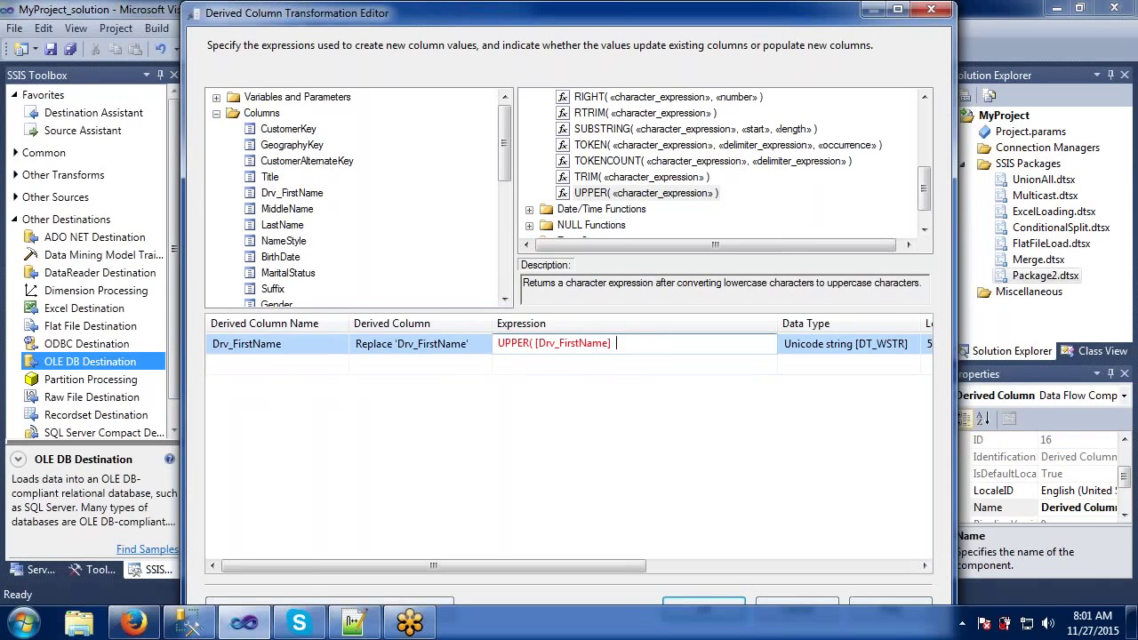
text())
key(Down)
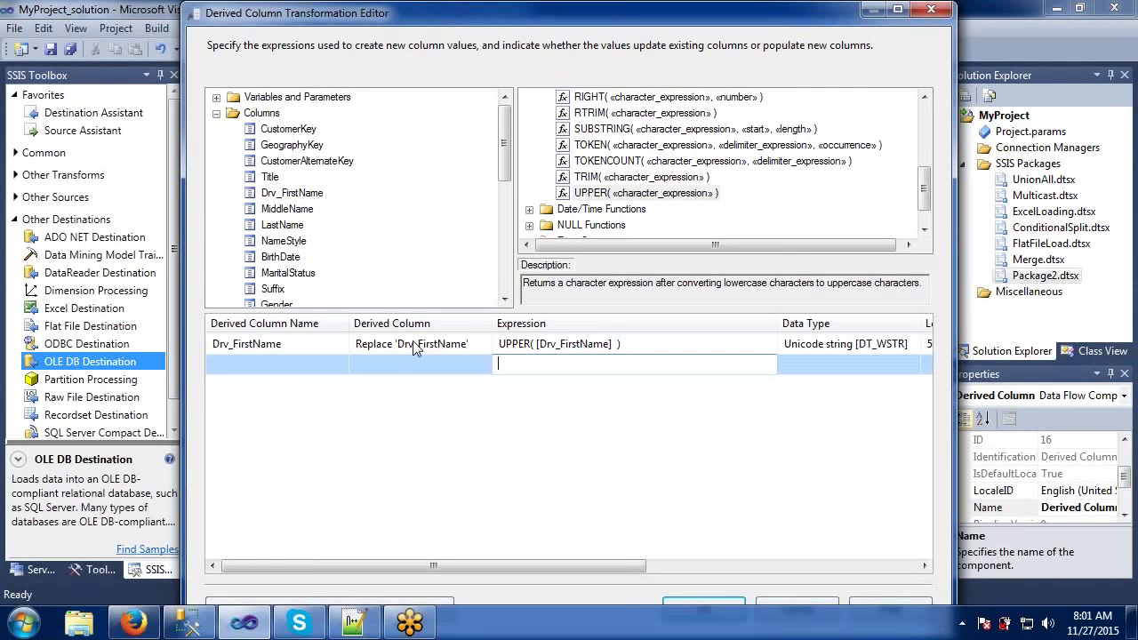
Accept the Derived Column settings and connect the transformation's output to the OLE DB Destination.
click(673, 606)
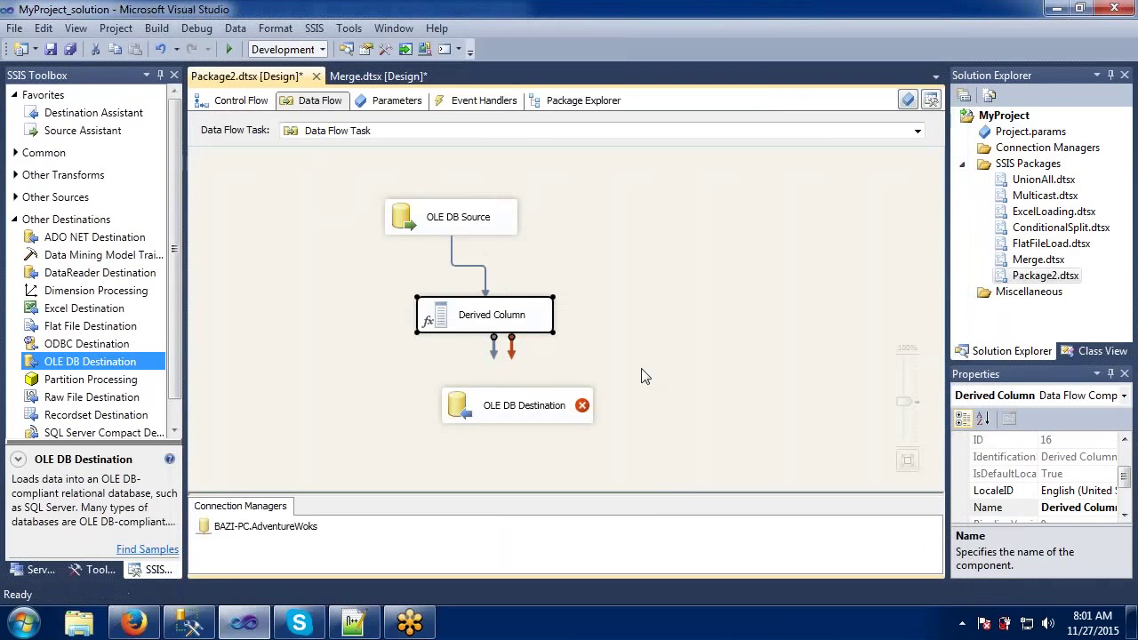
drag(494, 349, 504, 402)
click(505, 405)
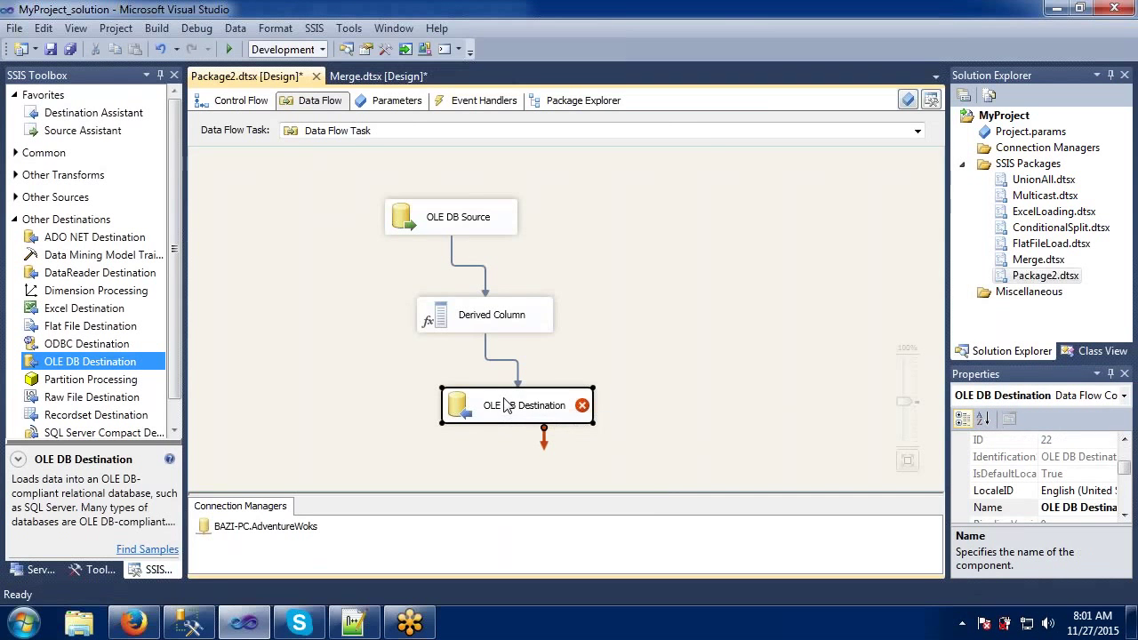
Open the OLE DB Destination for editing, keep the BAZI-PC.AdventureWoks connection, and start creating a new destination table.
double_click(504, 404)
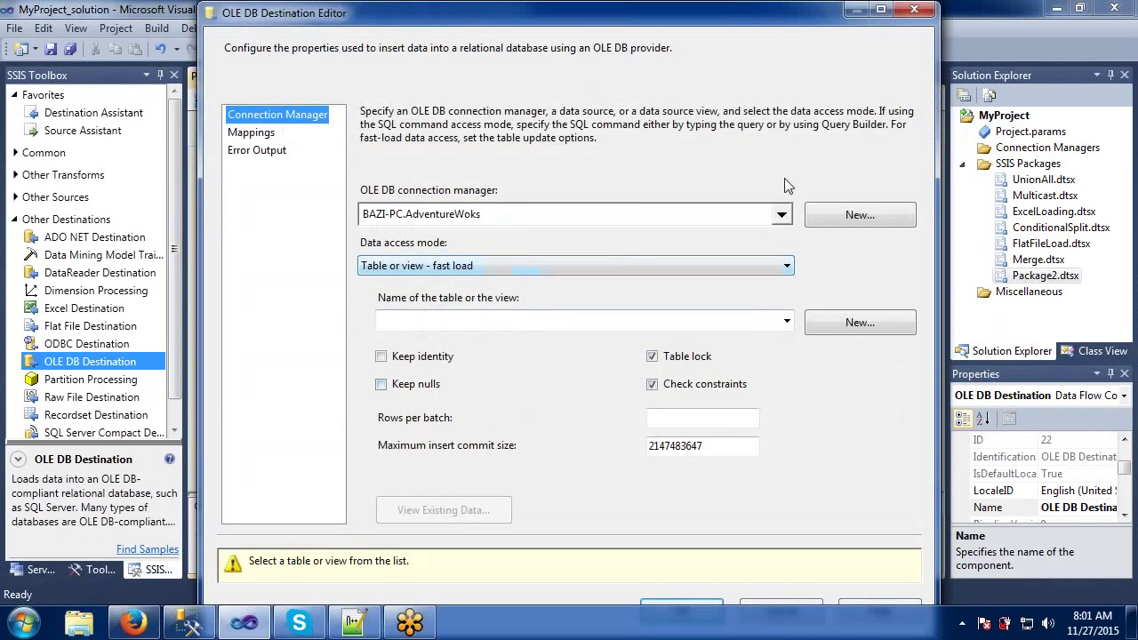
click(782, 215)
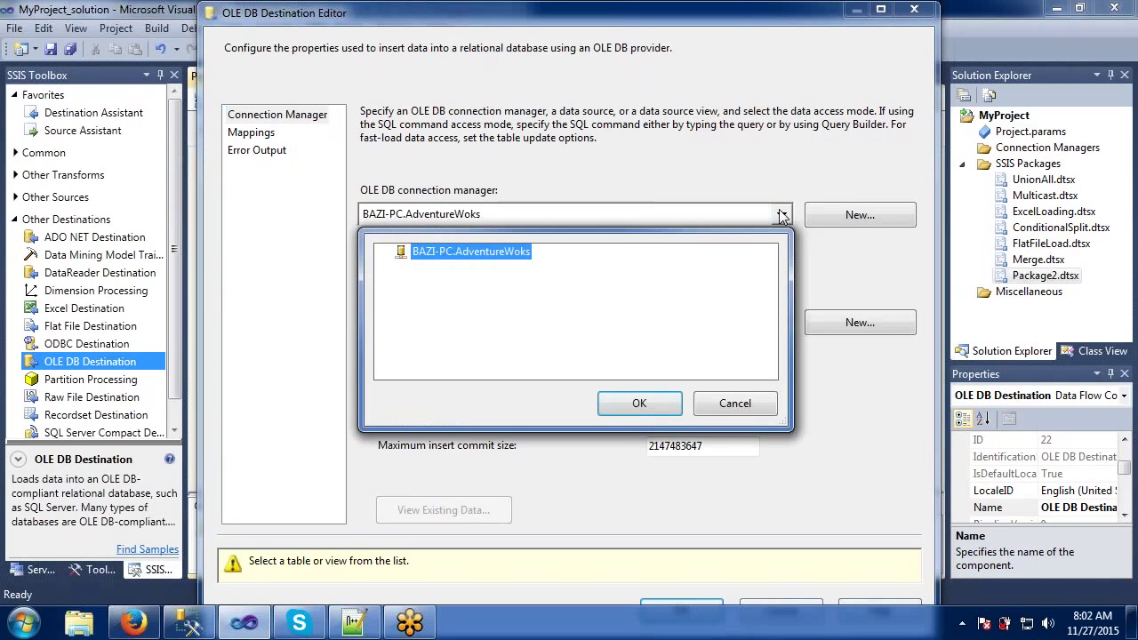
click(738, 403)
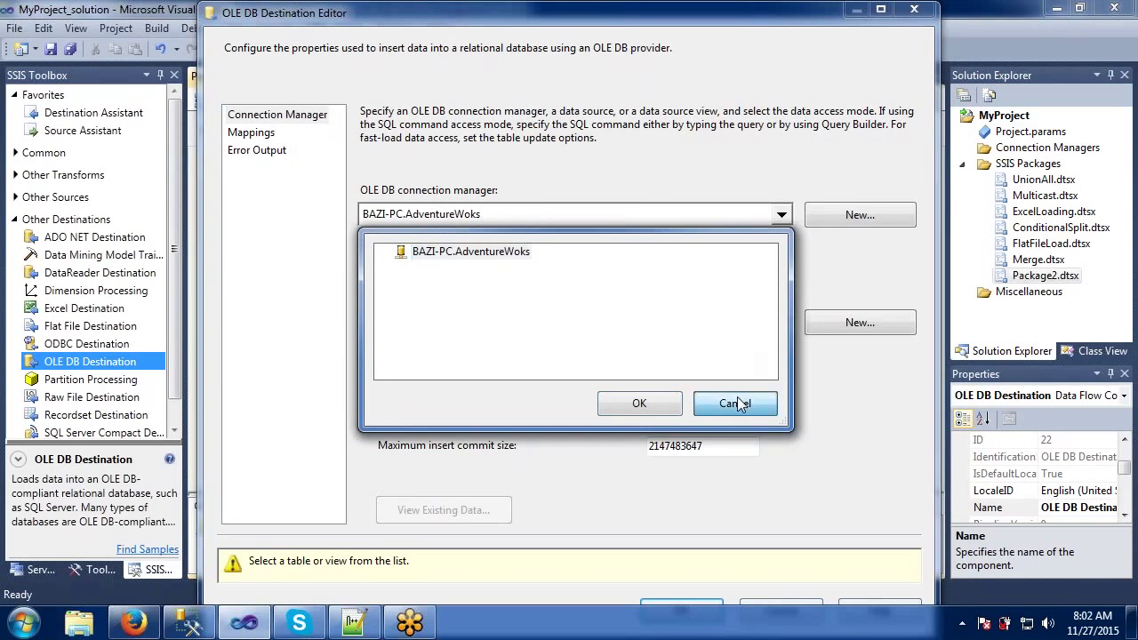
click(850, 324)
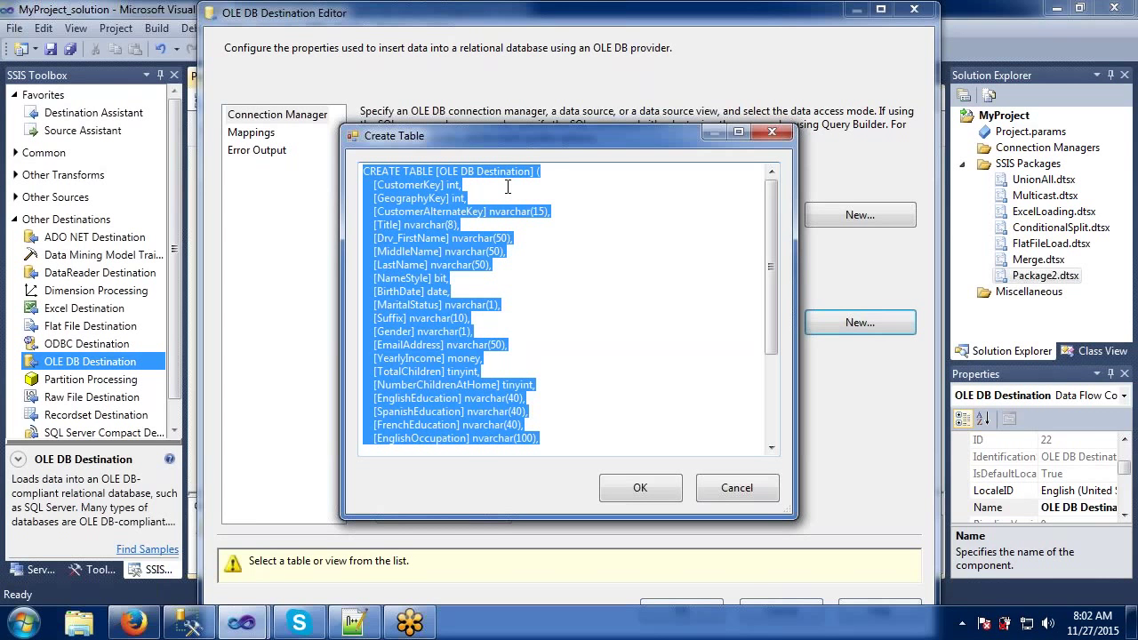
Create the destination table under the name Temp2 and accept the OLE DB destination with its matching column mappings.
click(507, 186)
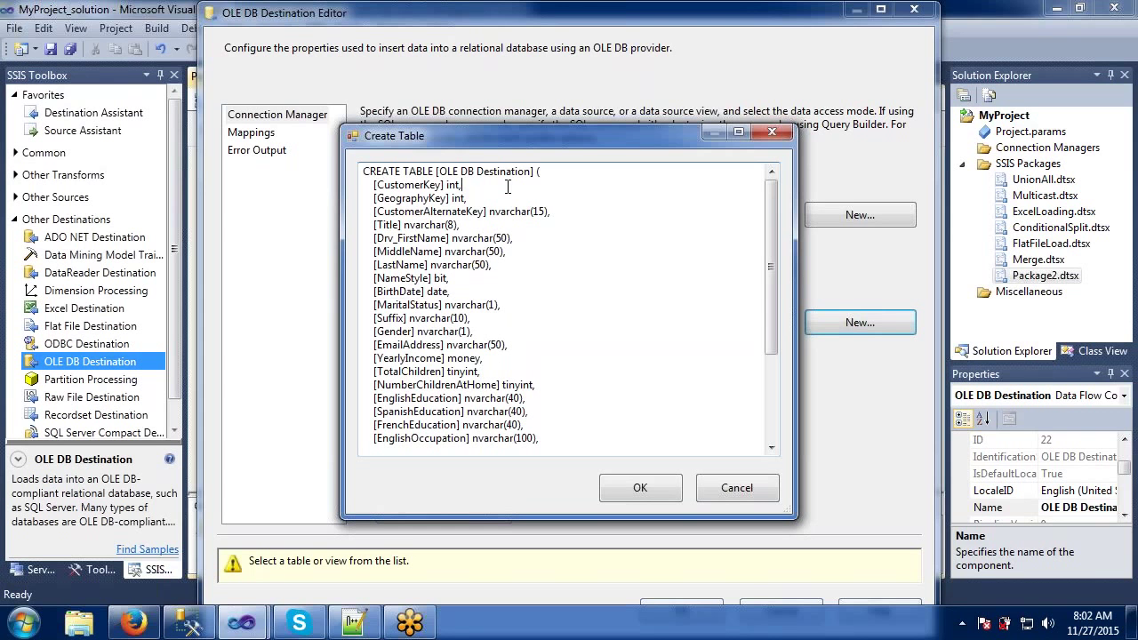
drag(438, 170, 531, 167)
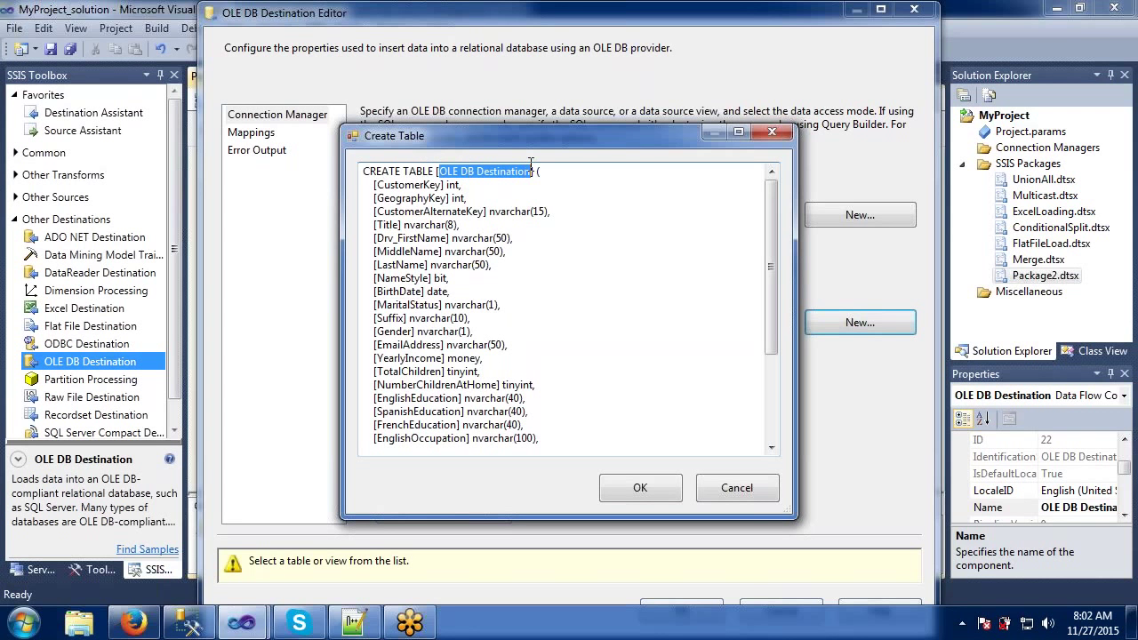
text(Temp2)
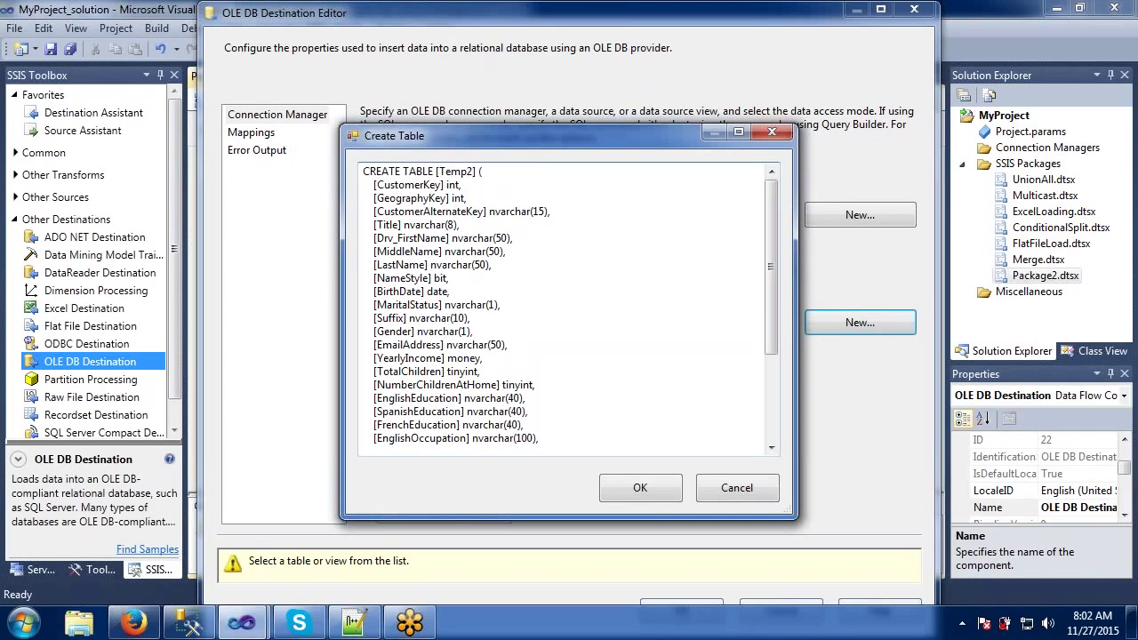
click(645, 492)
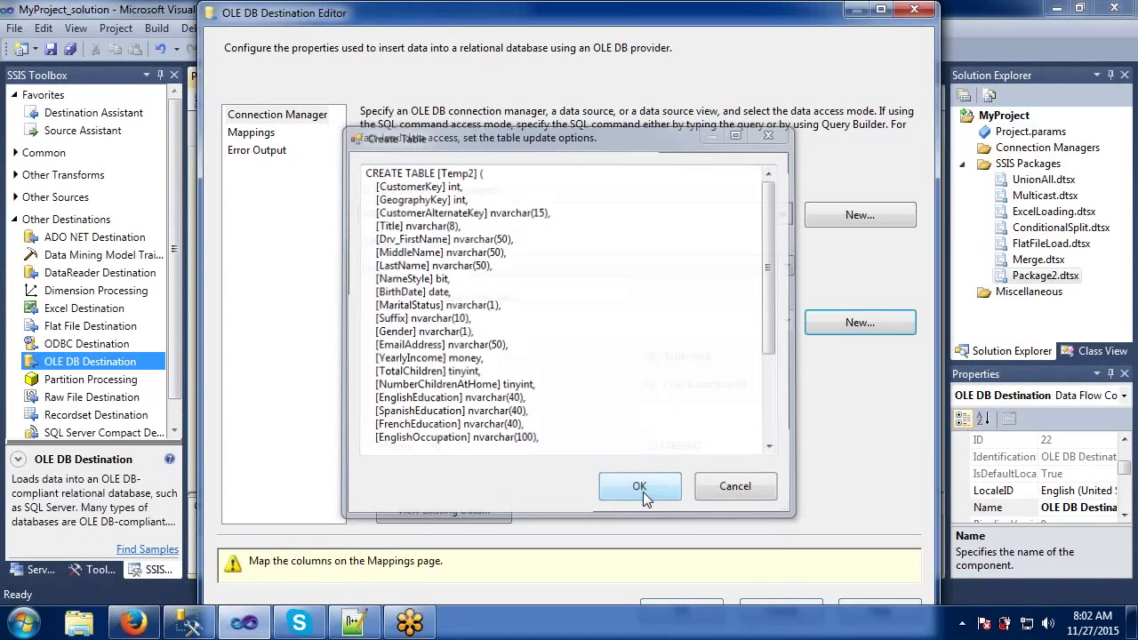
click(254, 133)
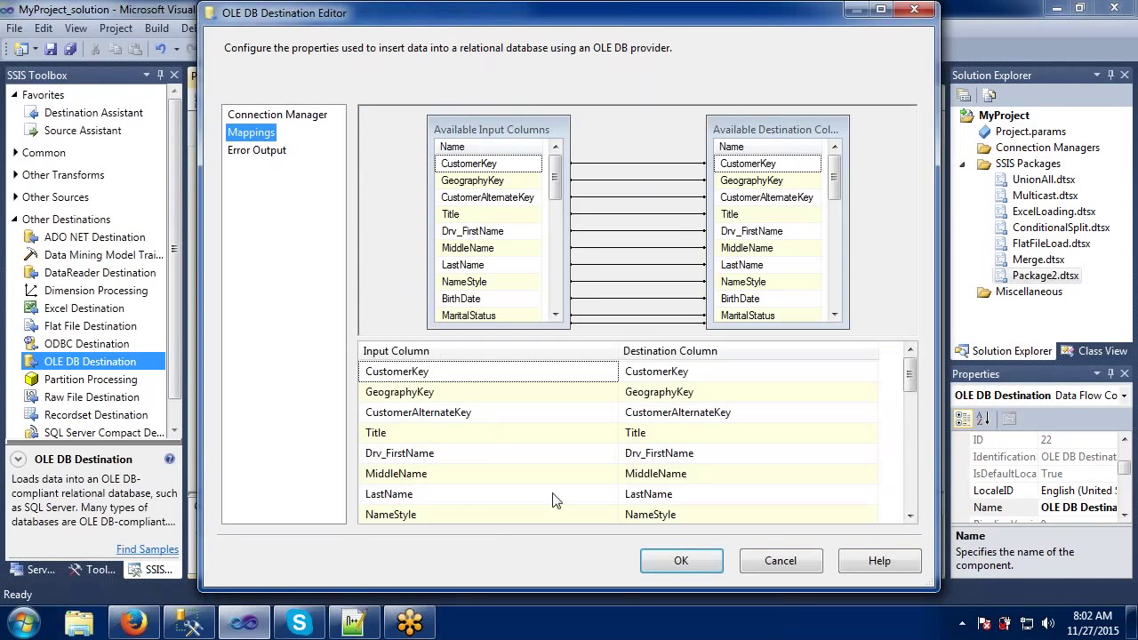
click(676, 566)
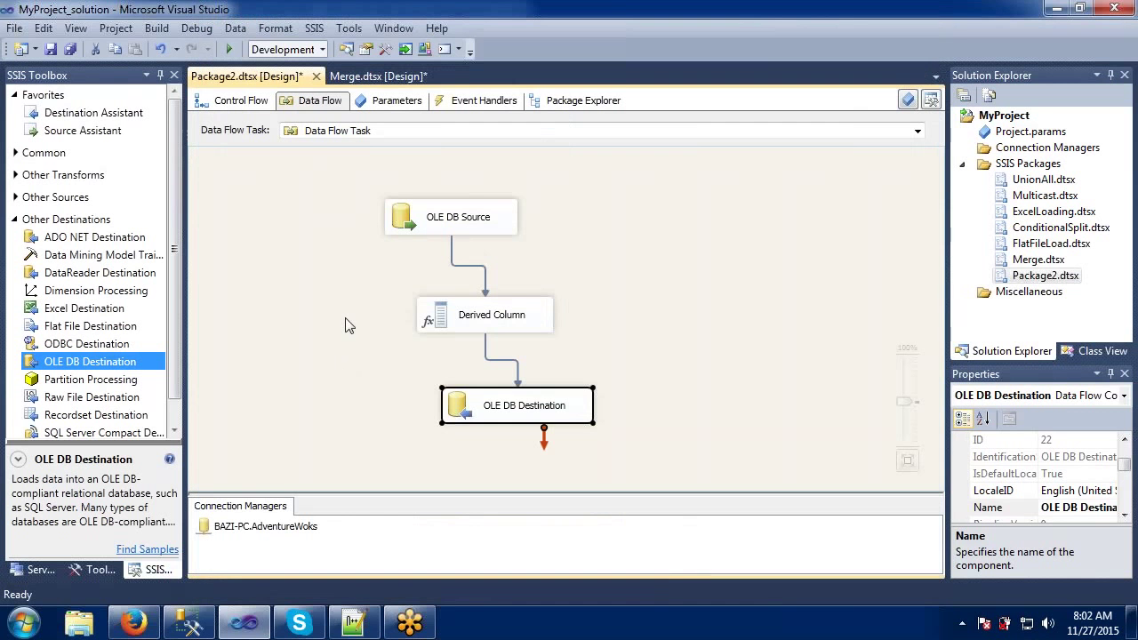
Run Package2 in debug mode and stop debugging once its data flow has finished.
click(347, 325)
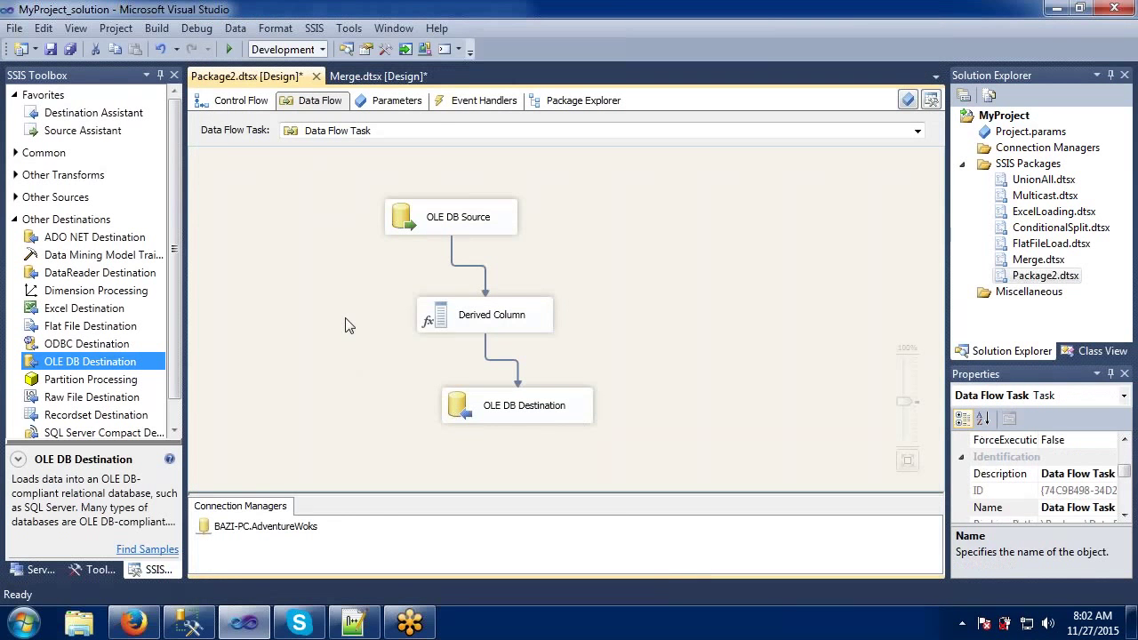
click(230, 50)
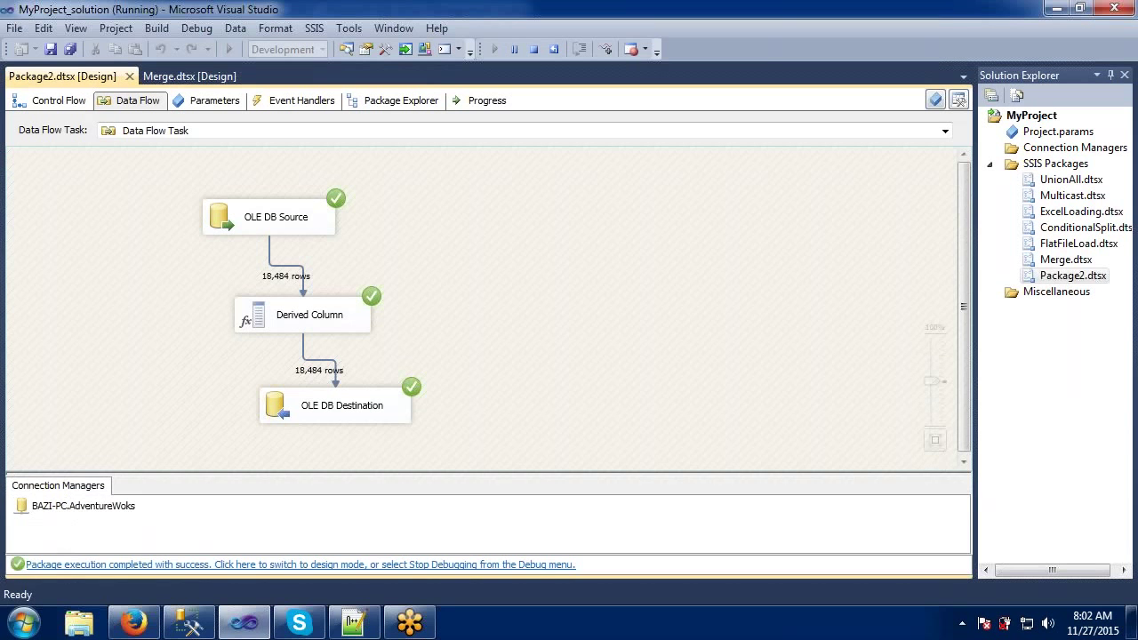
click(534, 50)
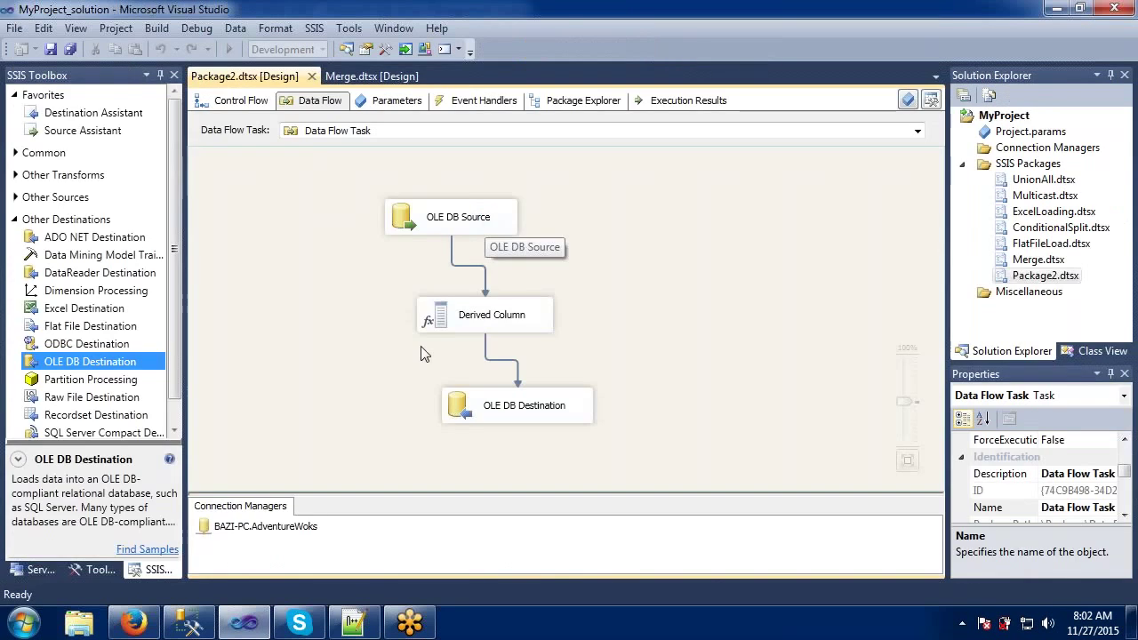
Switch to SQL Server Management Studio and look for the Temp2 table among the tables of the AdventureWoks database.
click(189, 622)
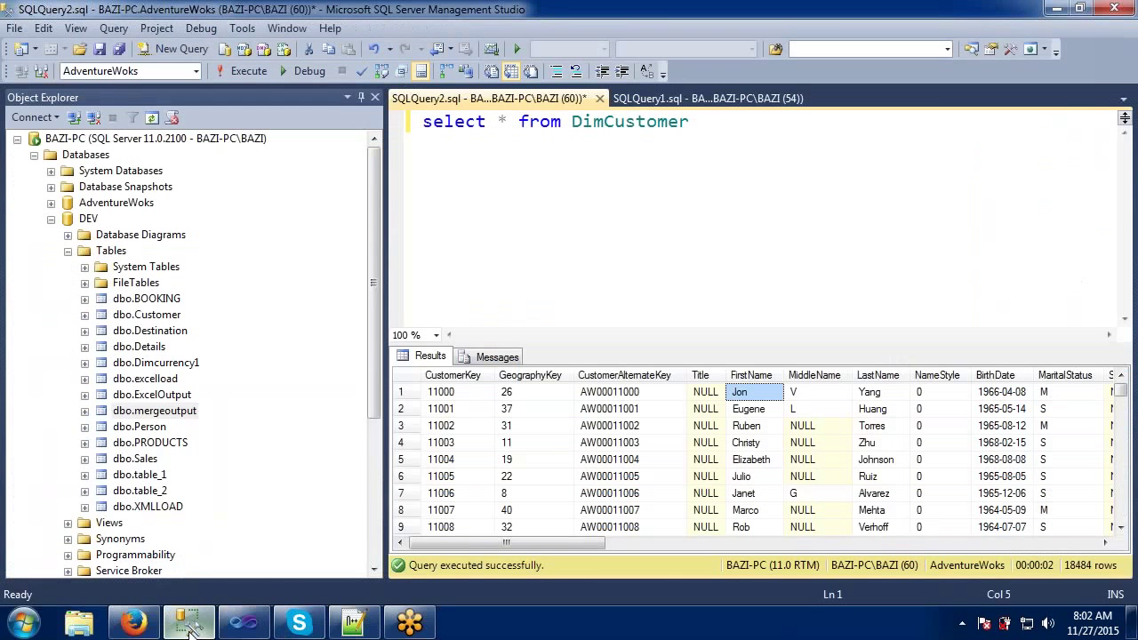
click(50, 220)
click(51, 202)
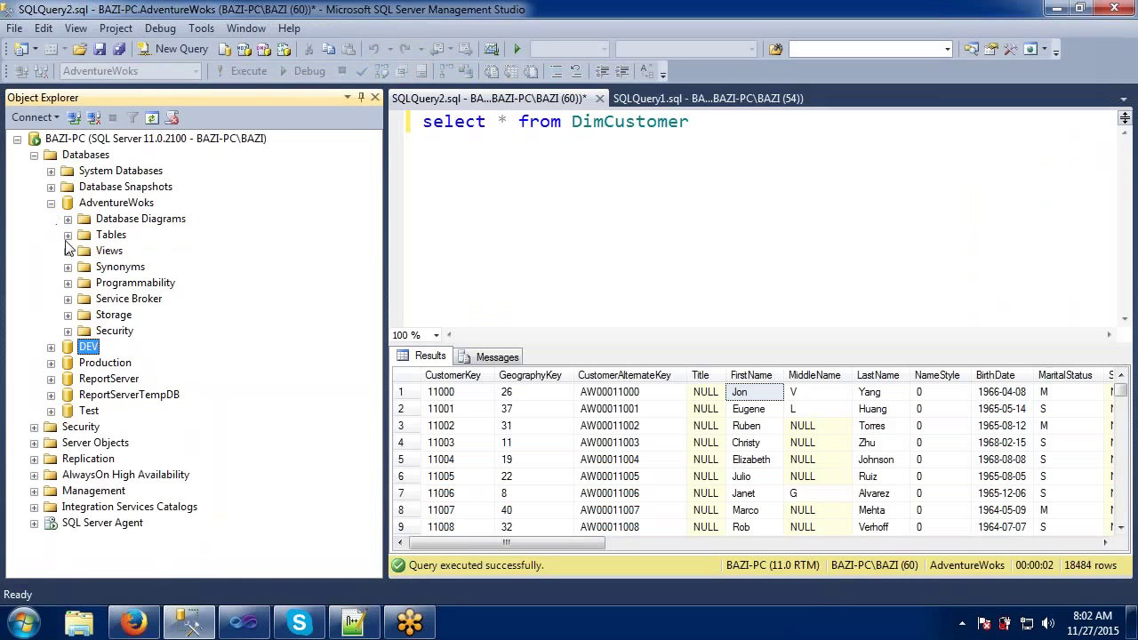
click(68, 235)
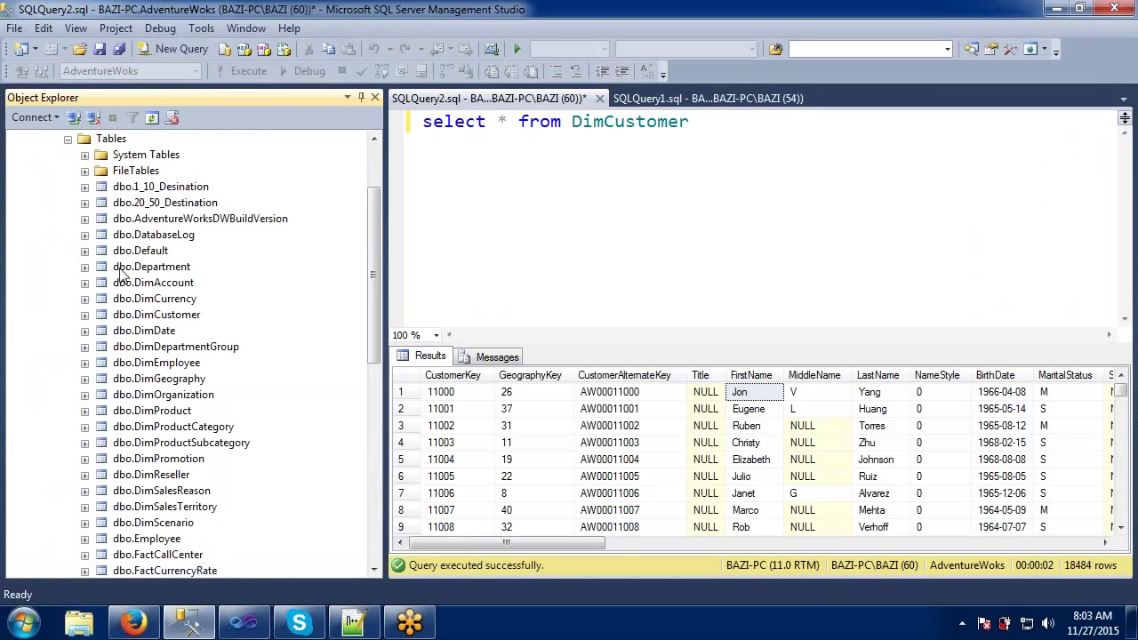
drag(369, 285, 373, 400)
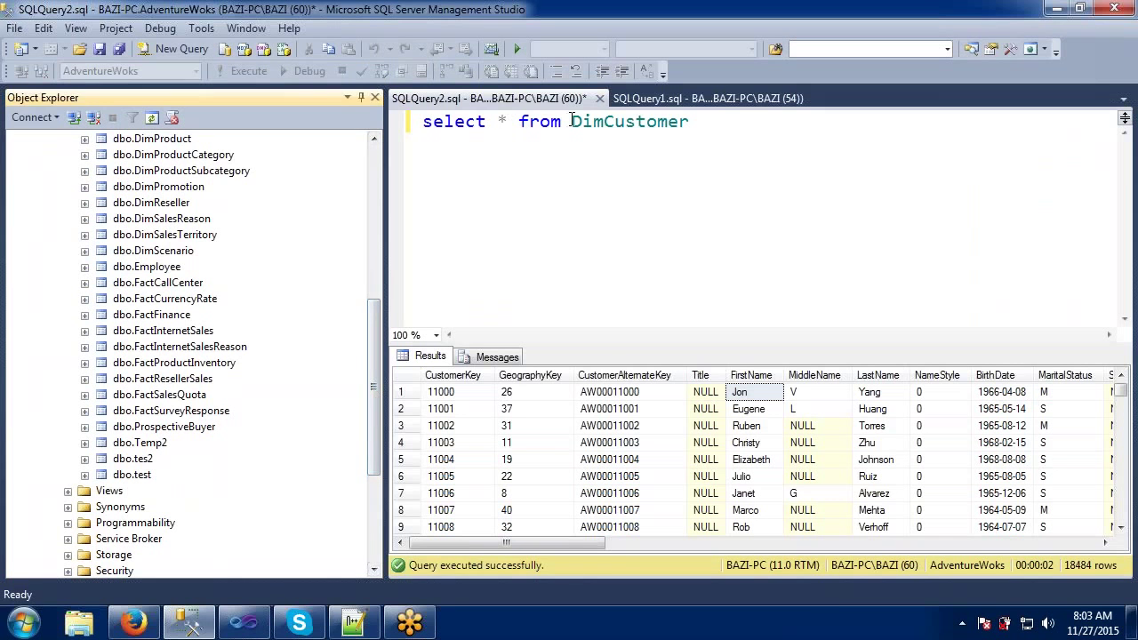
Change the query to "select * from temp2" and execute it.
drag(571, 121, 690, 122)
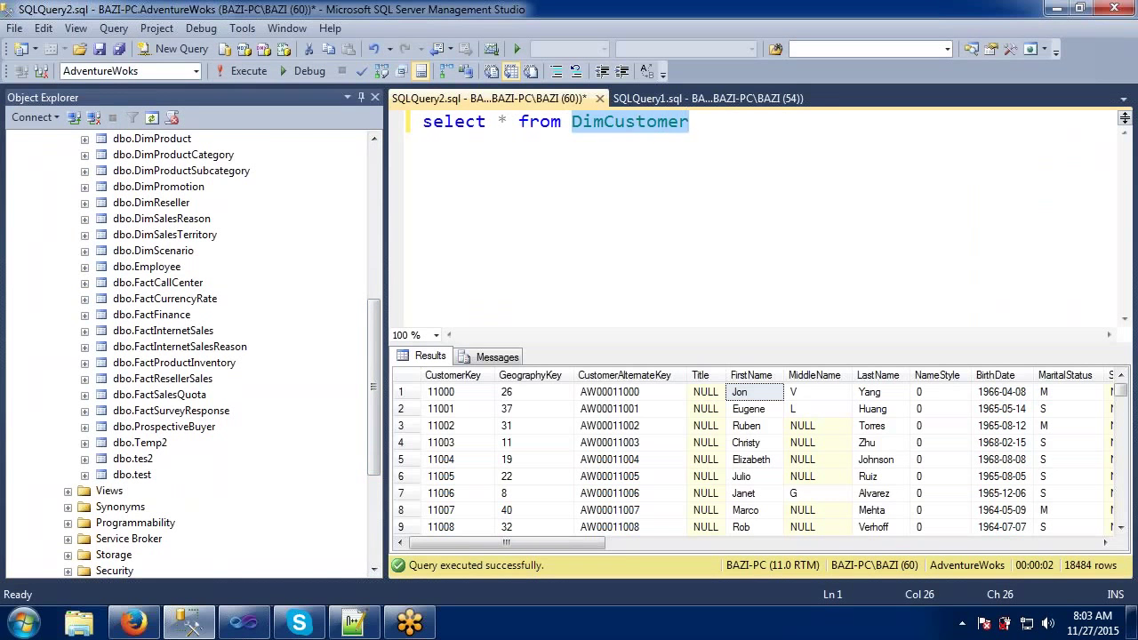
text(temp2)
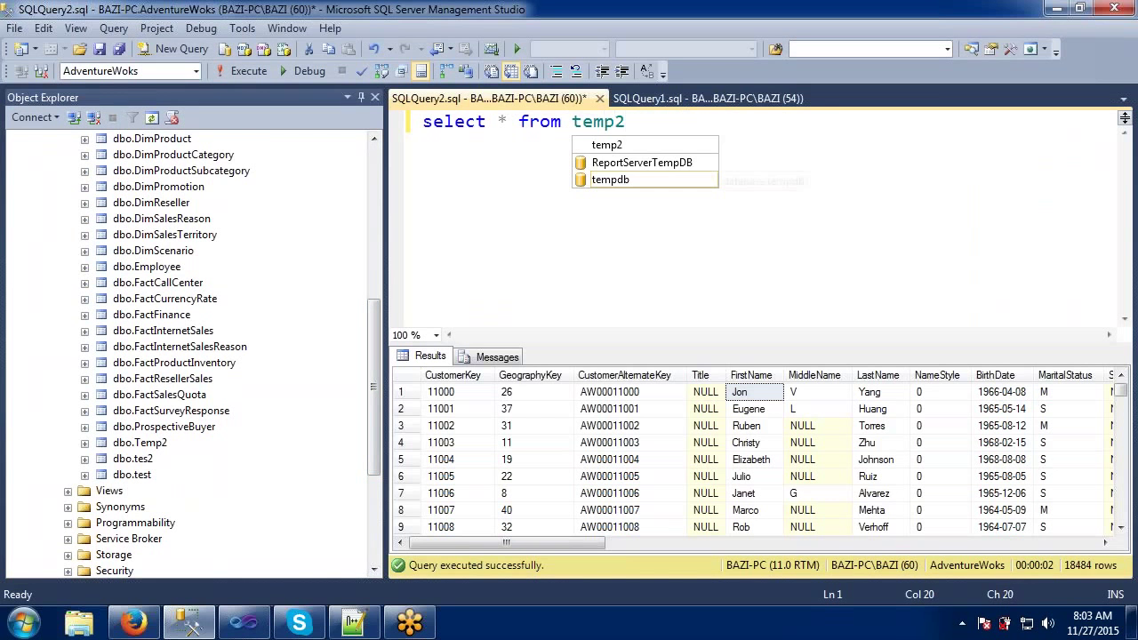
key(Escape)
drag(627, 121, 423, 122)
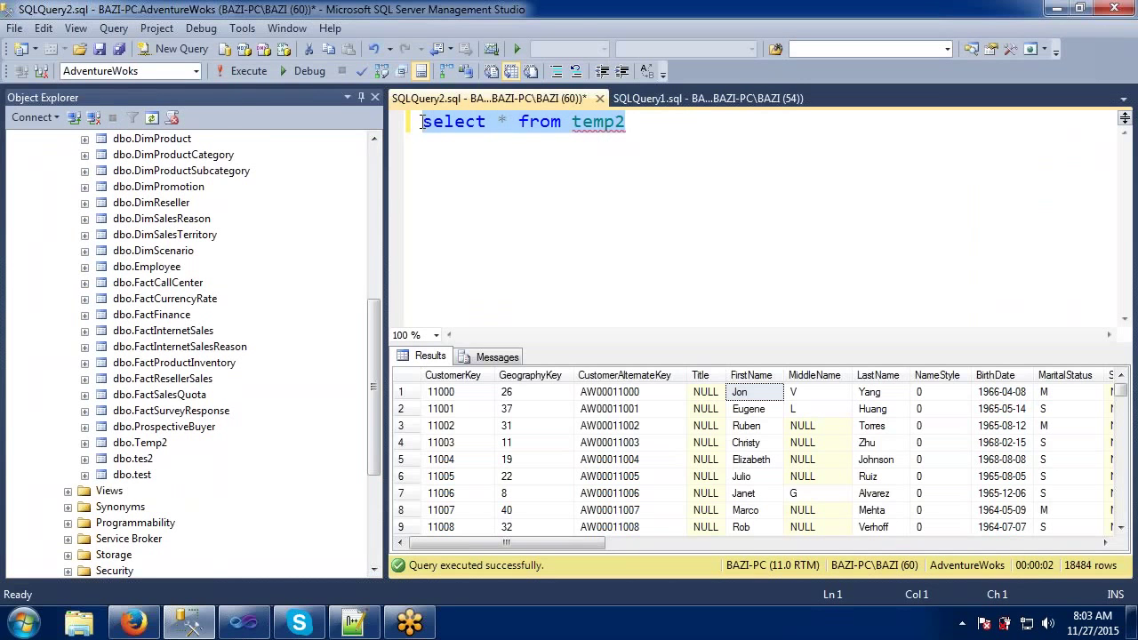
click(241, 74)
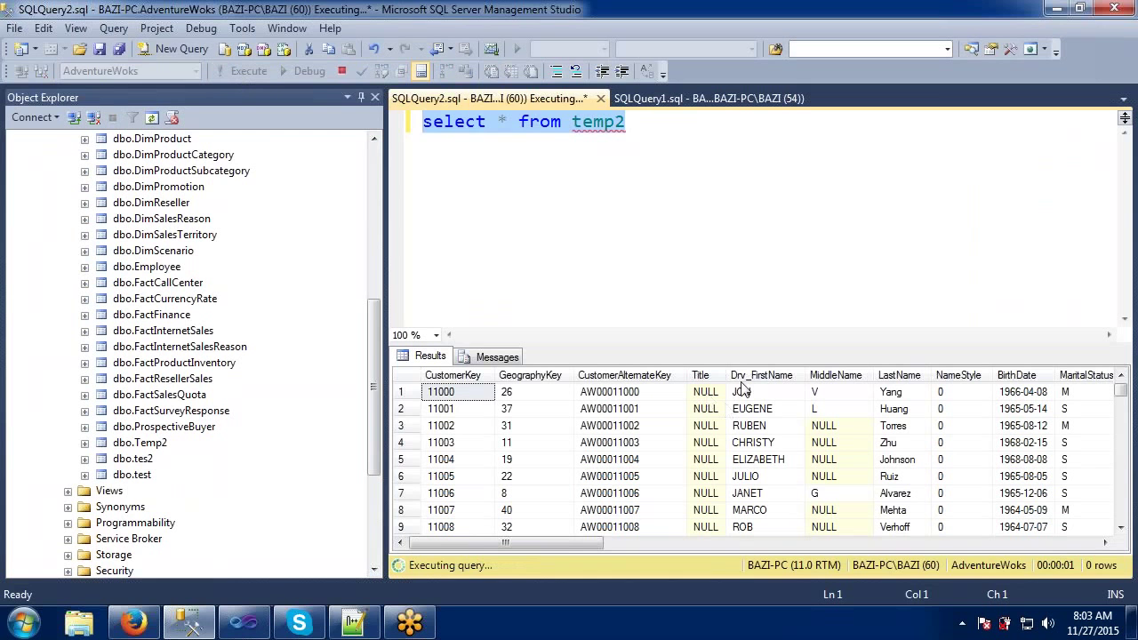
Examine the letter case of the Drv_FirstName values in the query results.
click(743, 392)
click(750, 410)
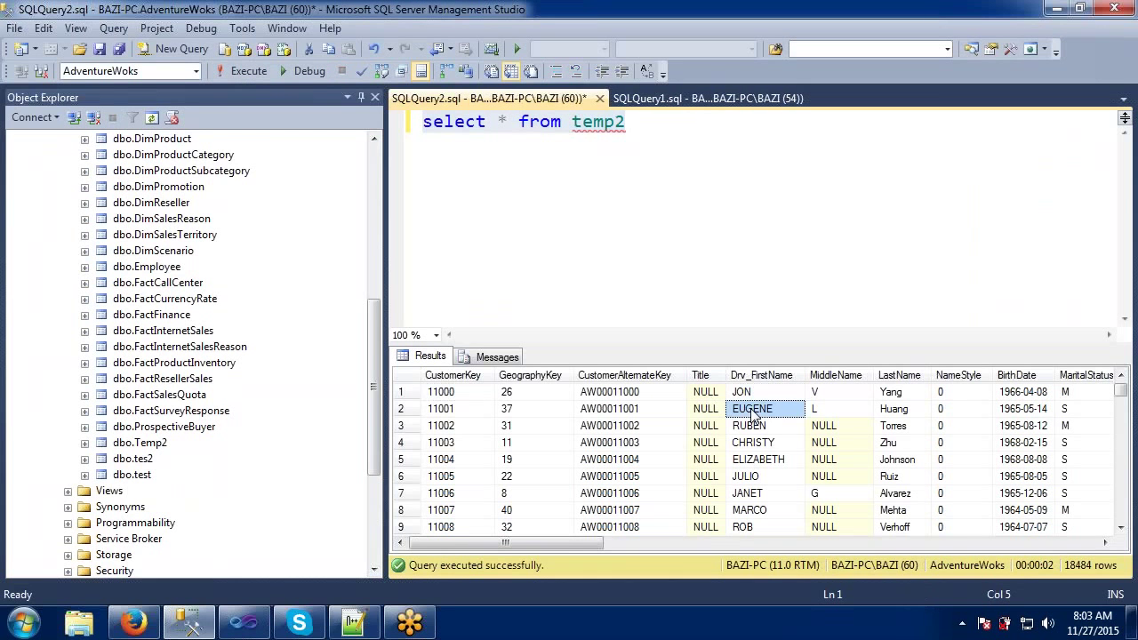
click(752, 427)
click(752, 442)
click(752, 477)
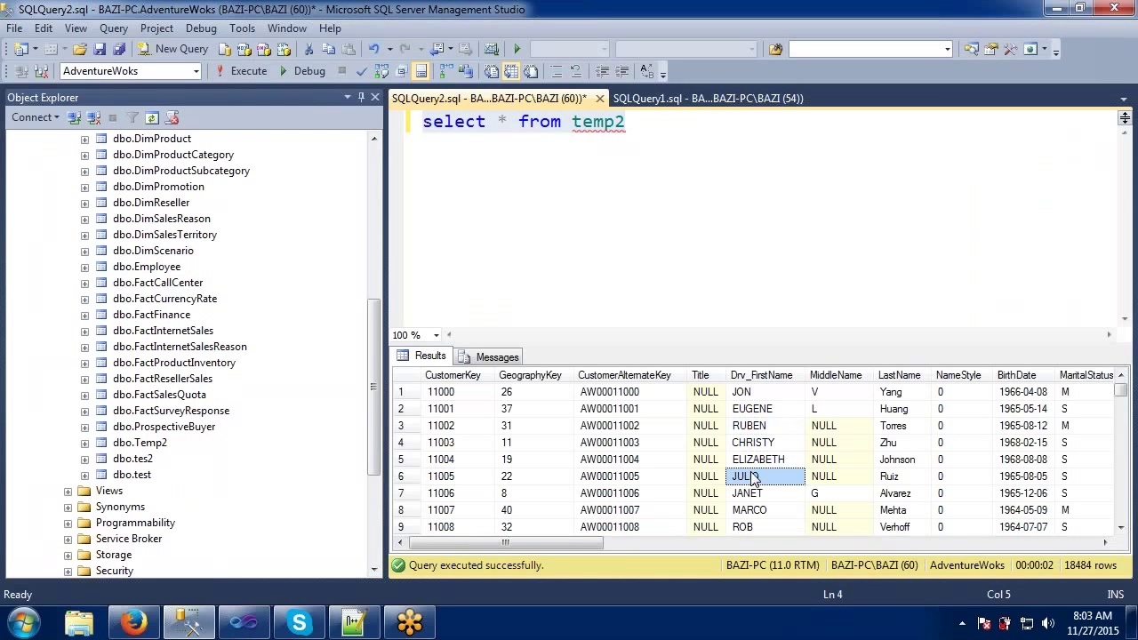
click(752, 509)
click(752, 477)
click(752, 460)
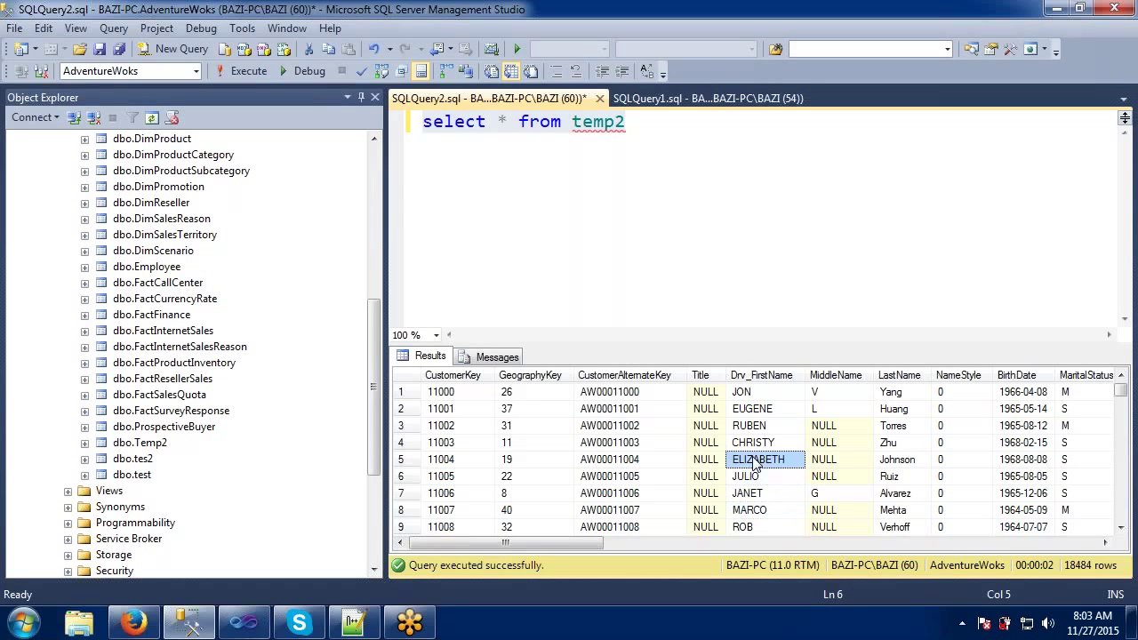
click(752, 444)
click(753, 427)
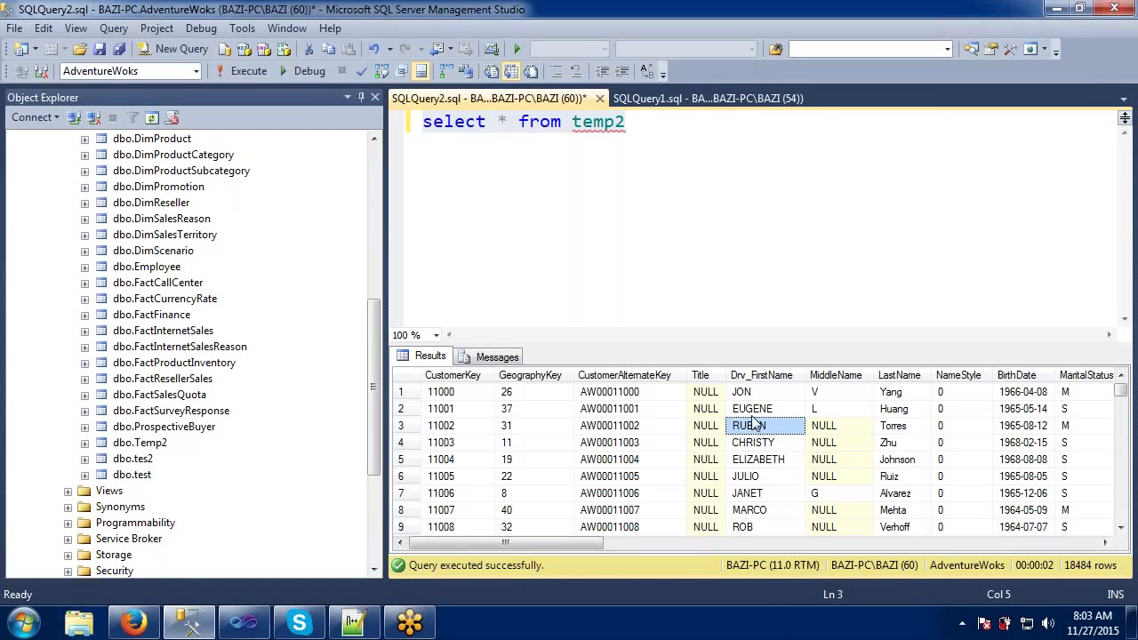
click(752, 409)
click(753, 392)
click(752, 459)
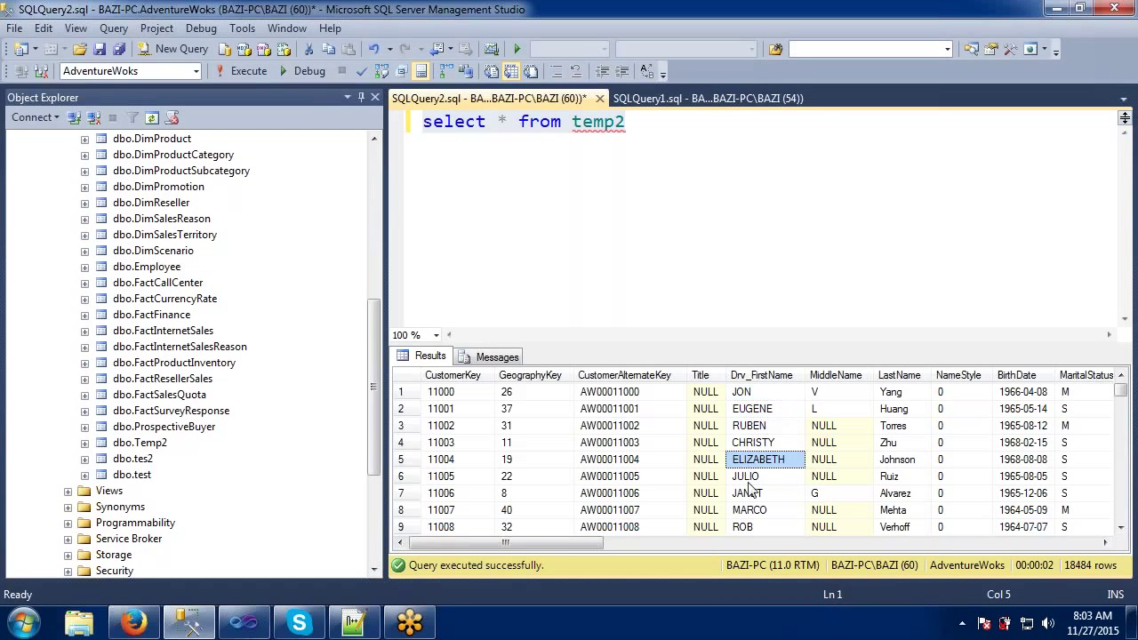
click(765, 512)
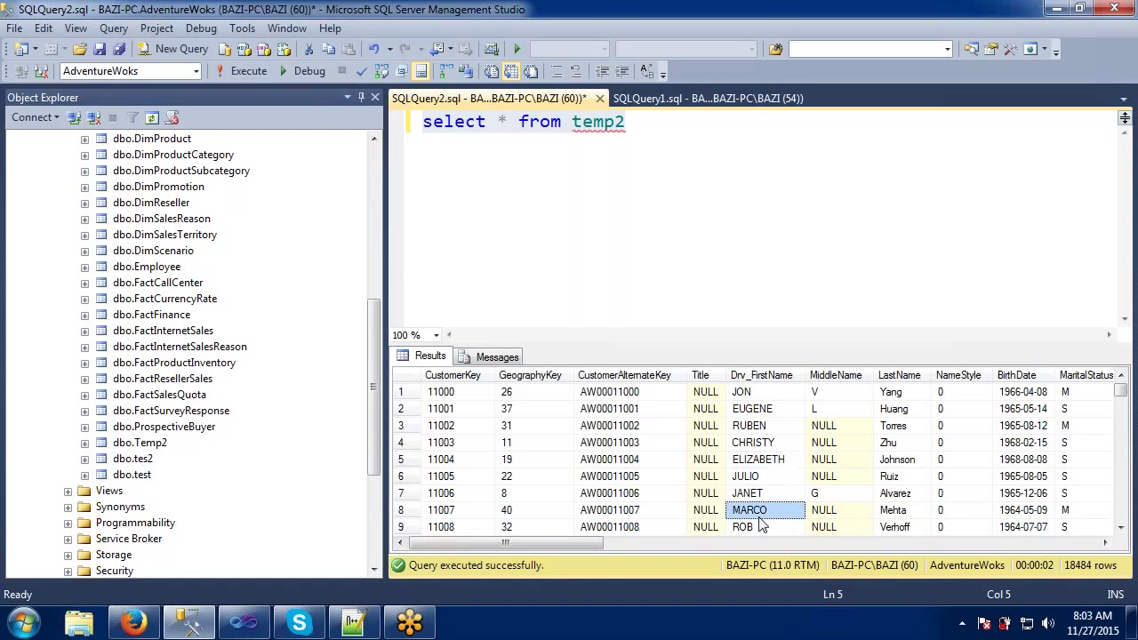
Switch to Visual Studio and open the Derived Column transformation of the data flow for editing.
click(256, 626)
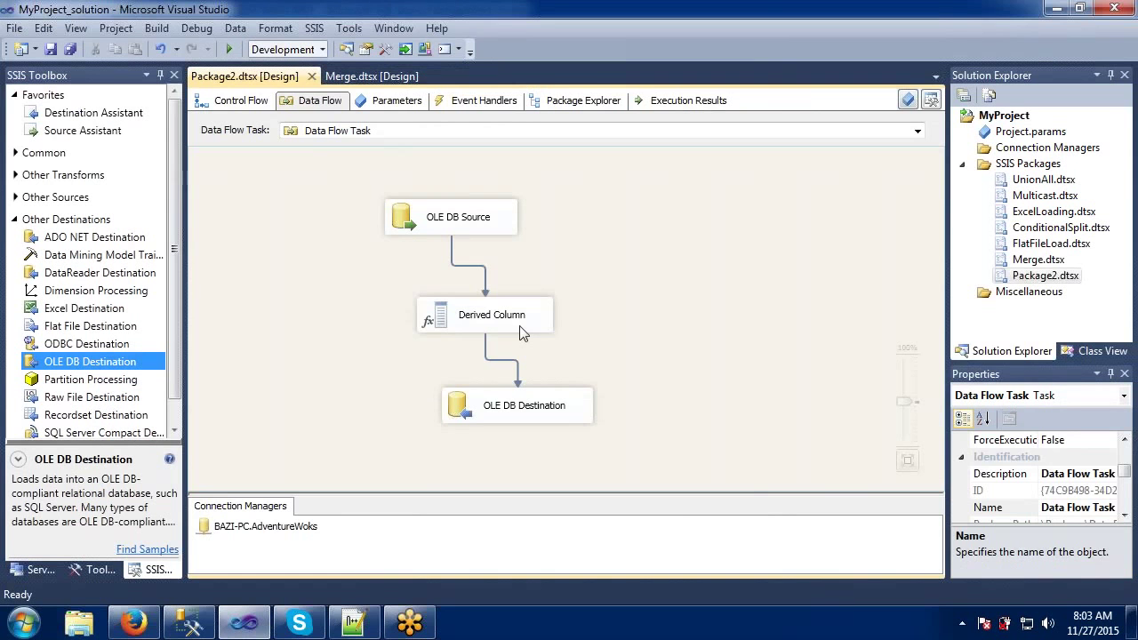
click(523, 331)
double_click(523, 332)
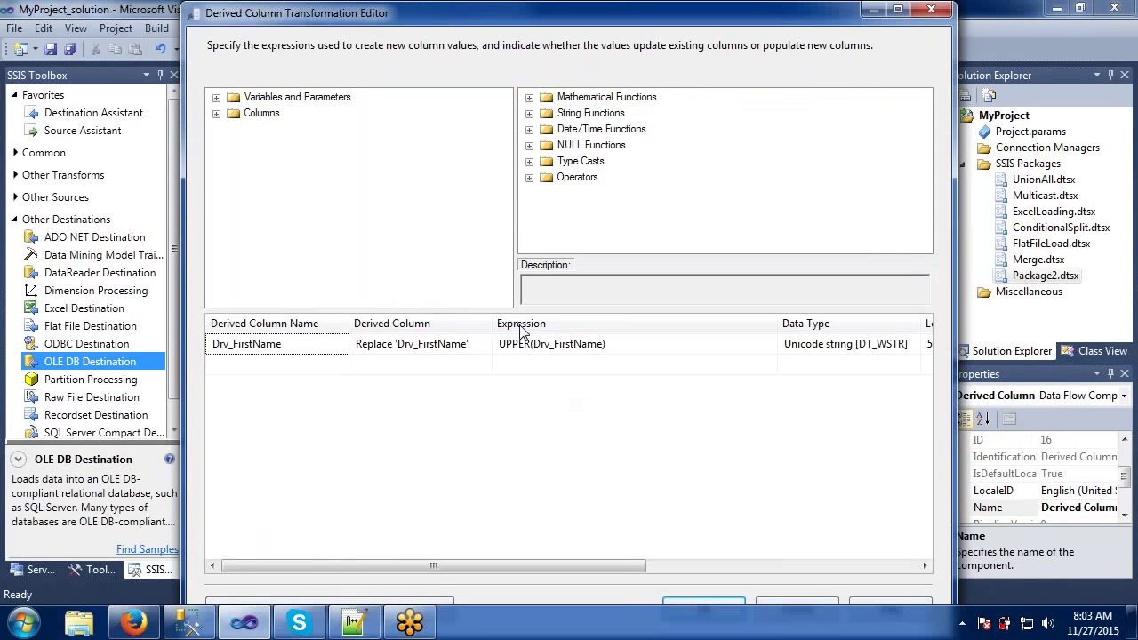
Examine the available string functions for derived columns, including the descriptions of LTRIM and REPLACE.
click(530, 105)
click(529, 98)
click(529, 97)
click(530, 113)
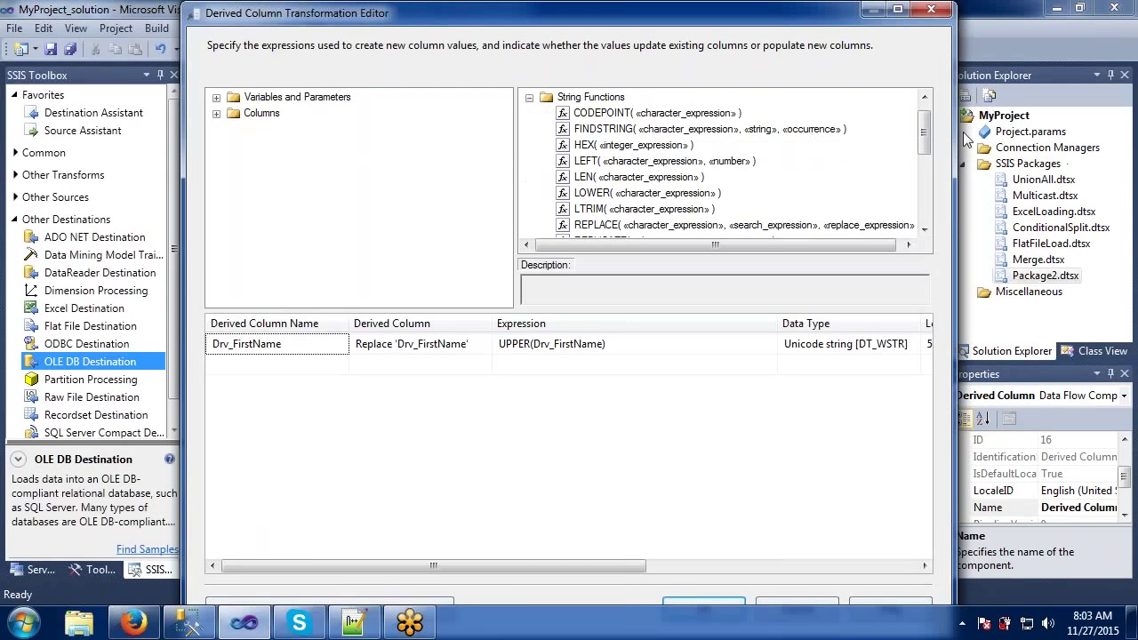
drag(924, 129, 925, 150)
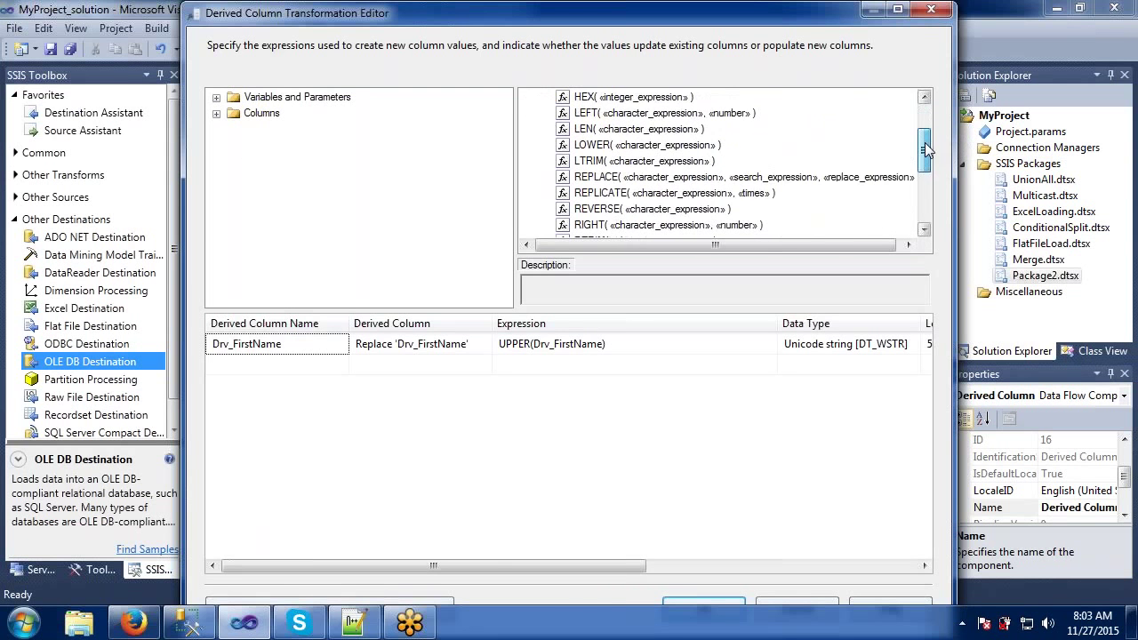
click(586, 162)
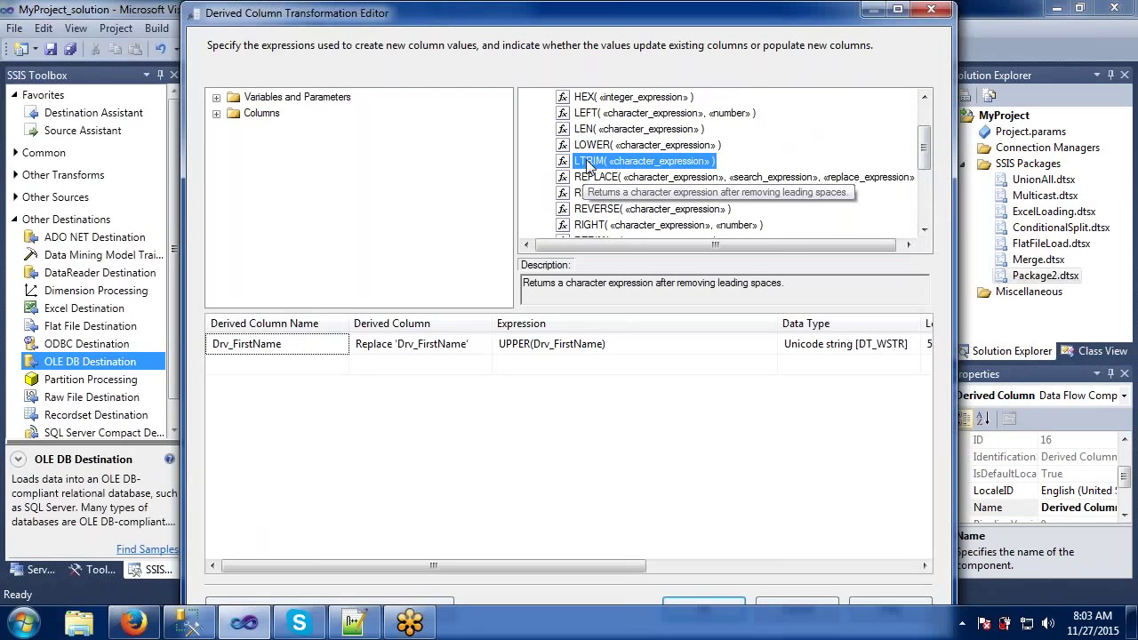
click(596, 178)
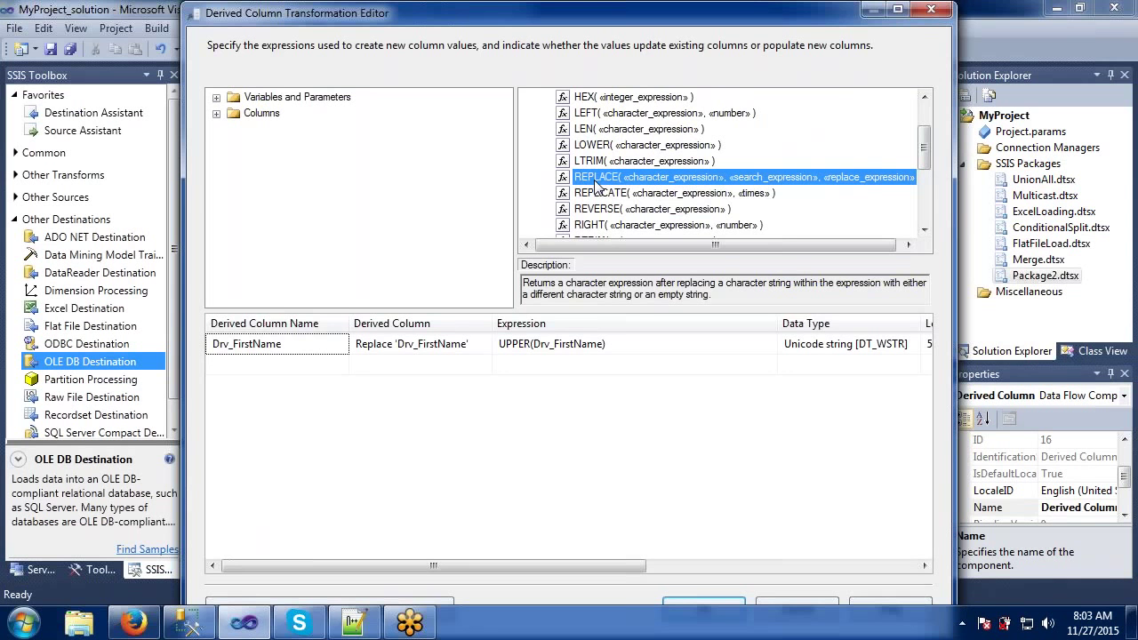
scroll(925, 149, up, 1)
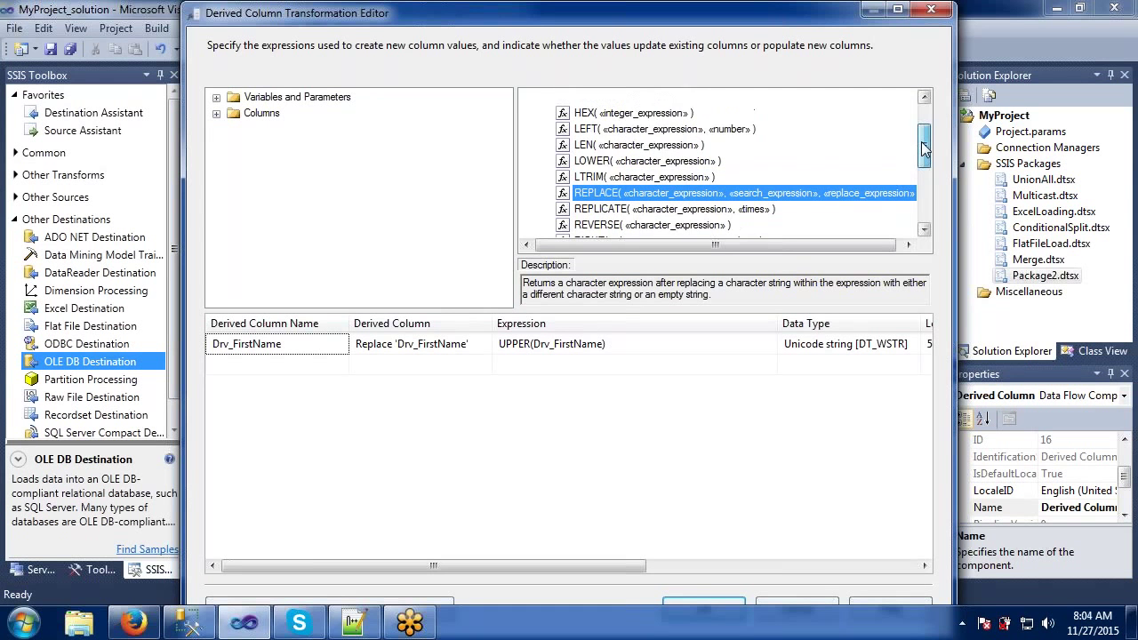
scroll(925, 149, up, 3)
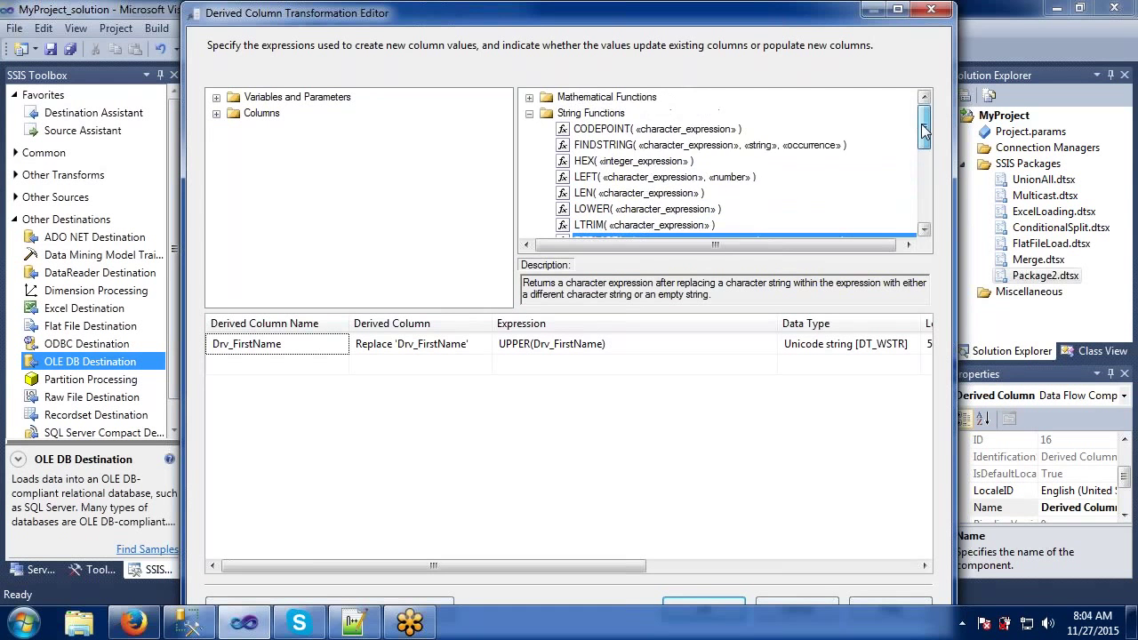
click(530, 114)
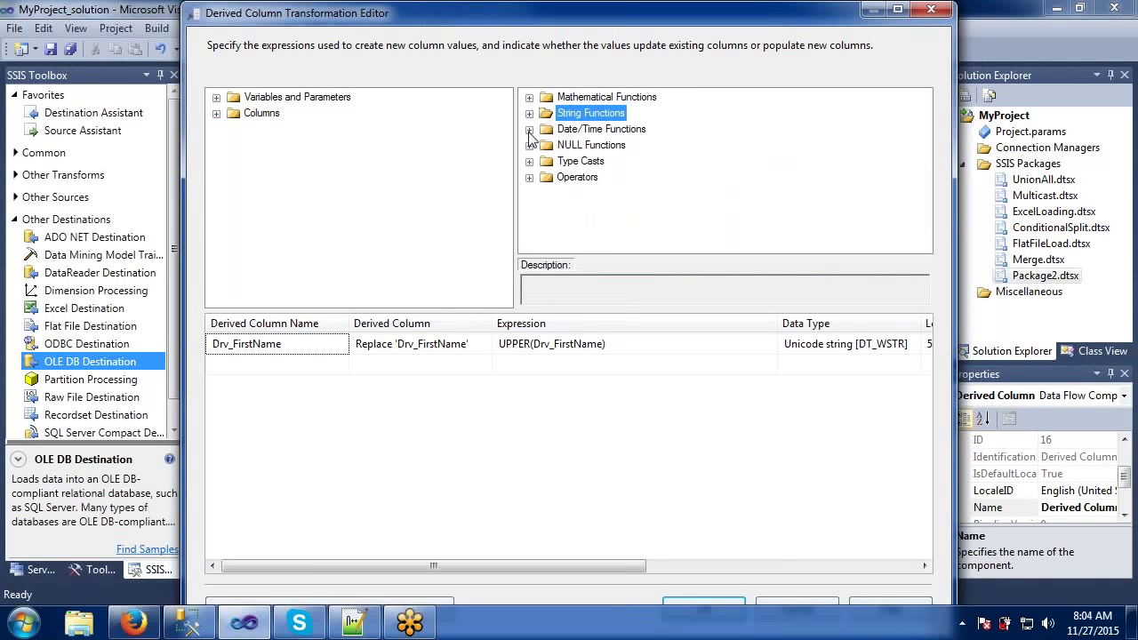
Examine the available date/time functions, including DAY, MONTH, DATEPART, DATEDIFF and DATEADD.
click(529, 129)
click(587, 177)
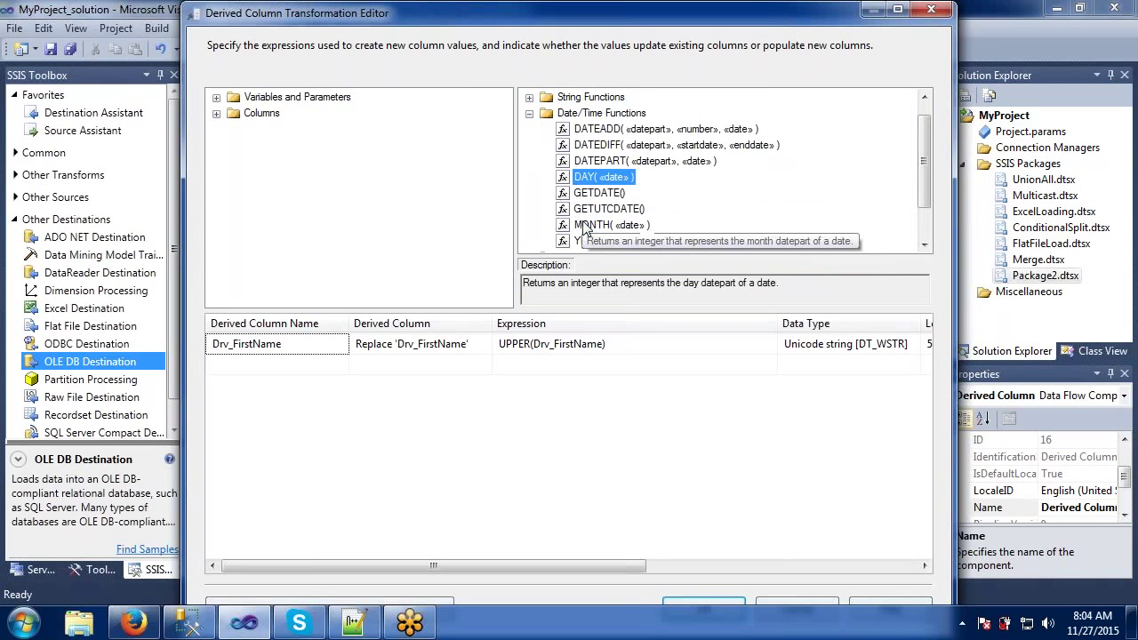
click(587, 224)
click(586, 162)
click(589, 145)
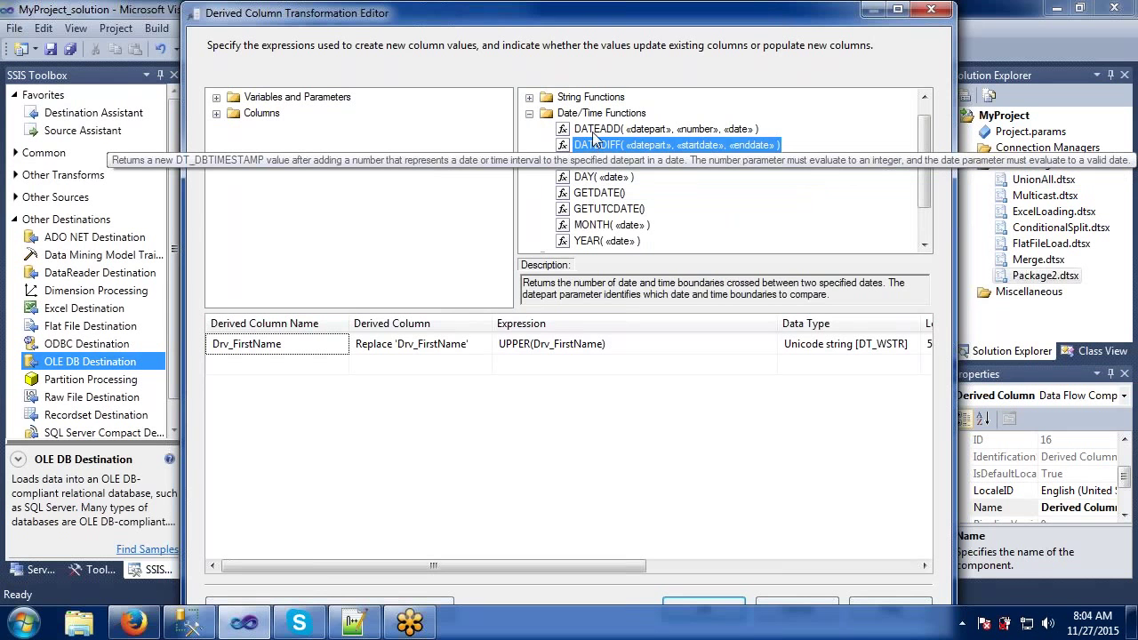
click(593, 132)
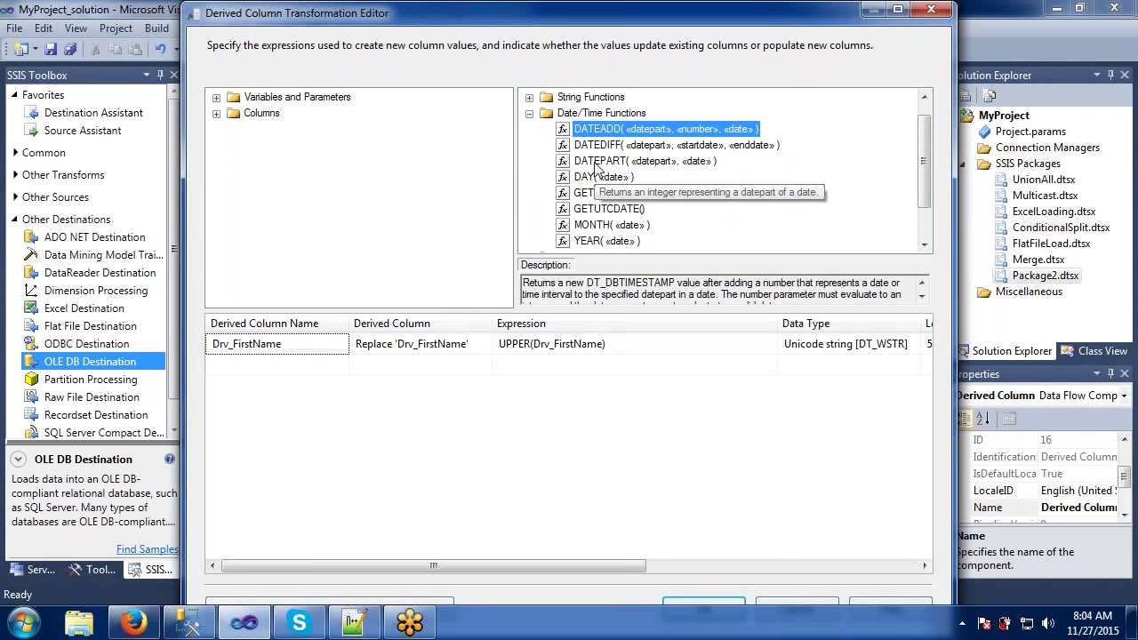
Examine the descriptions of the DATEPART and GETDATE date/time functions.
click(595, 163)
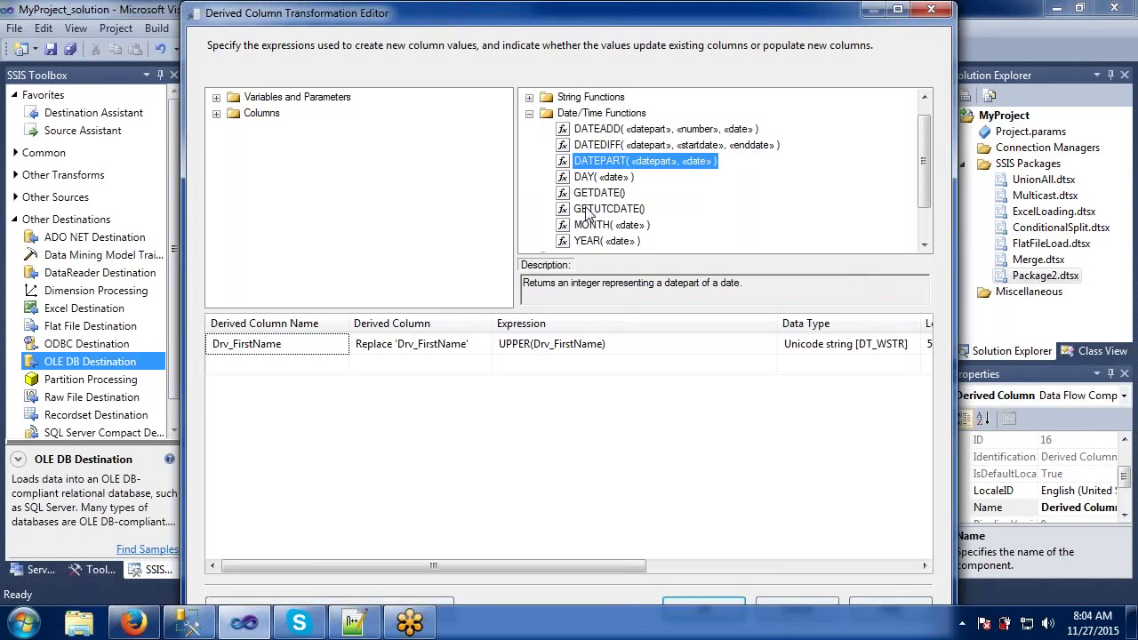
click(593, 193)
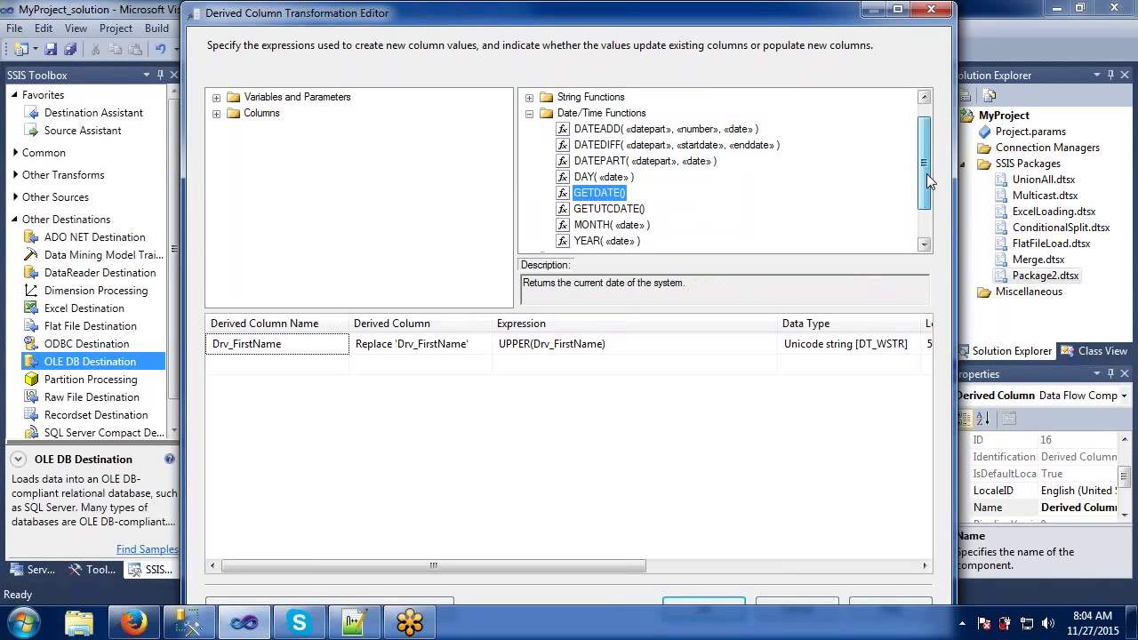
mouse_move(927, 173)
mouse_down()
mouse_move(927, 208)
mouse_move(924, 159)
mouse_up()
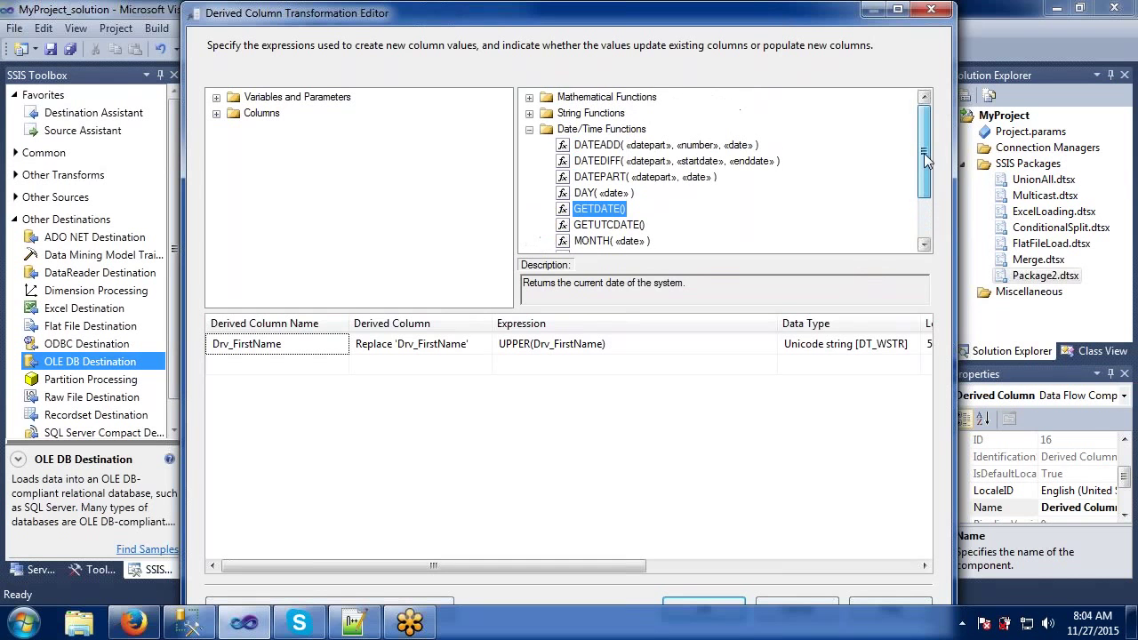
click(529, 130)
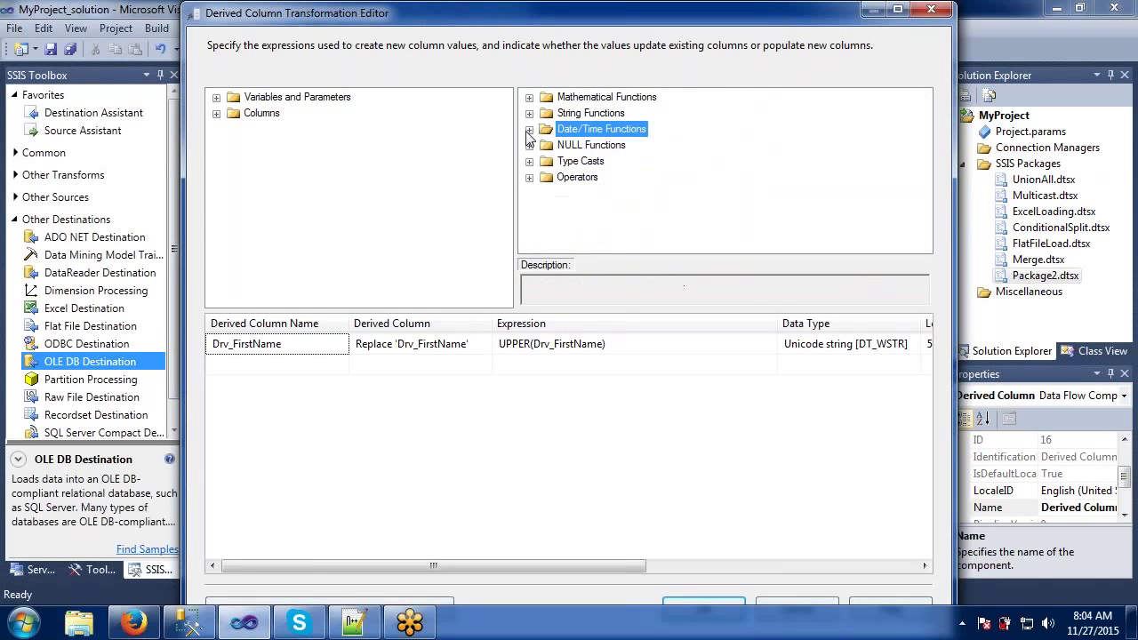
Examine the input columns and the operators available for building derived-column expressions.
click(216, 114)
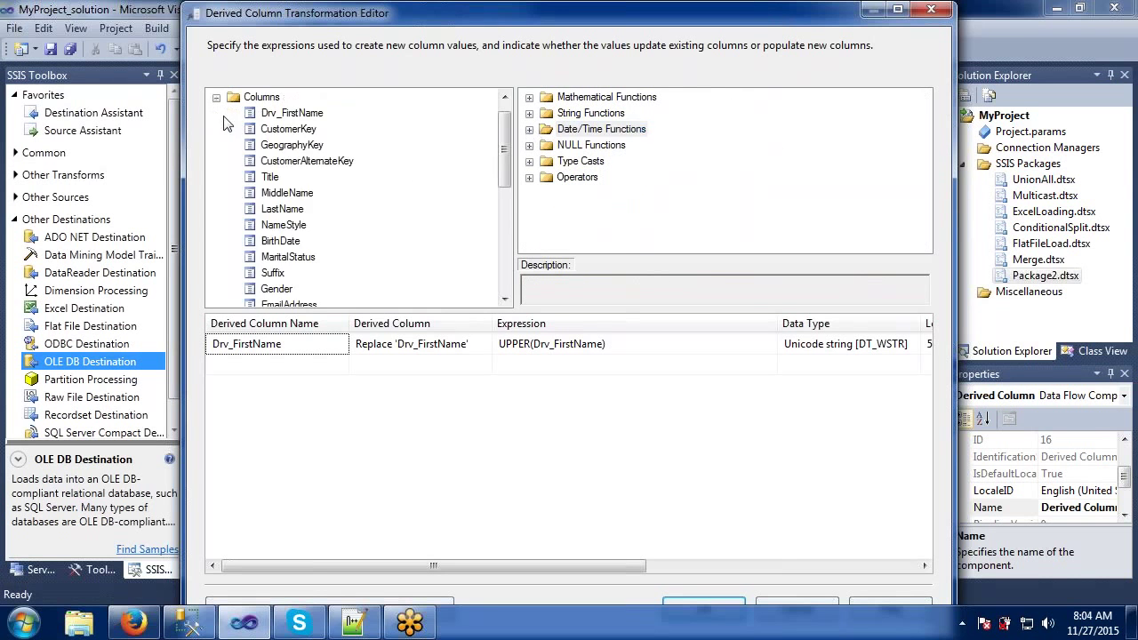
click(258, 161)
click(272, 242)
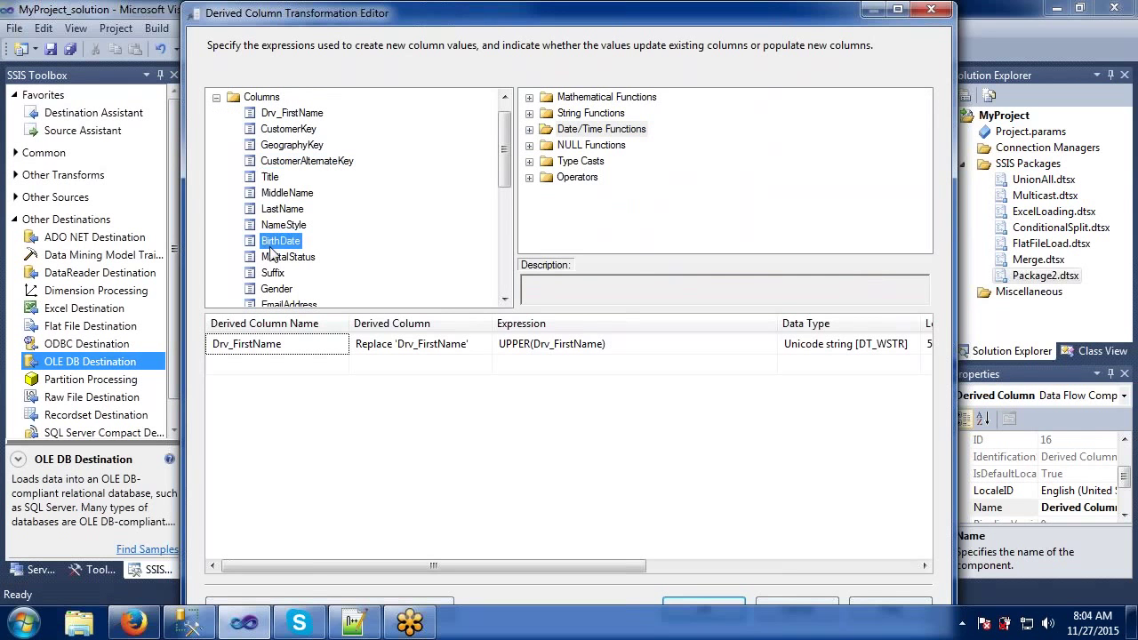
click(271, 178)
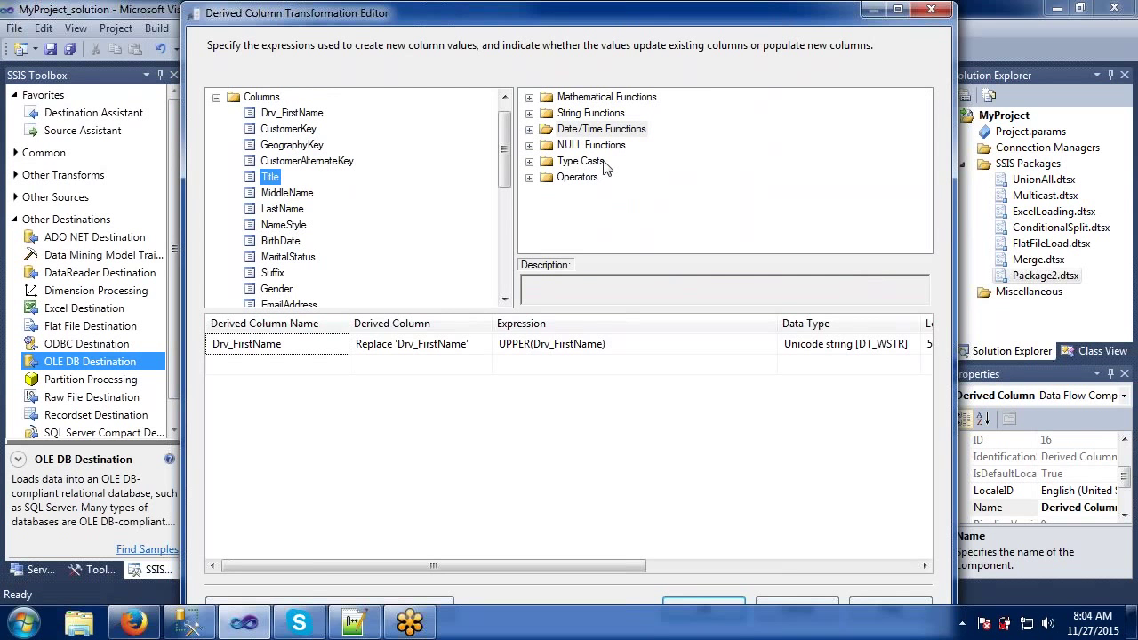
click(529, 178)
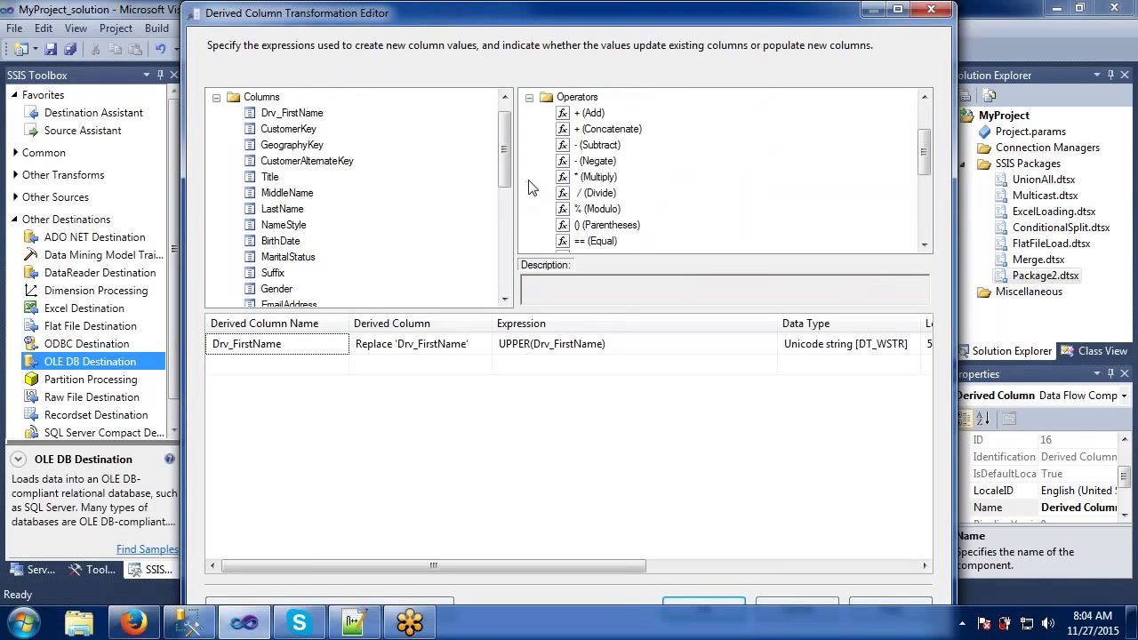
click(529, 98)
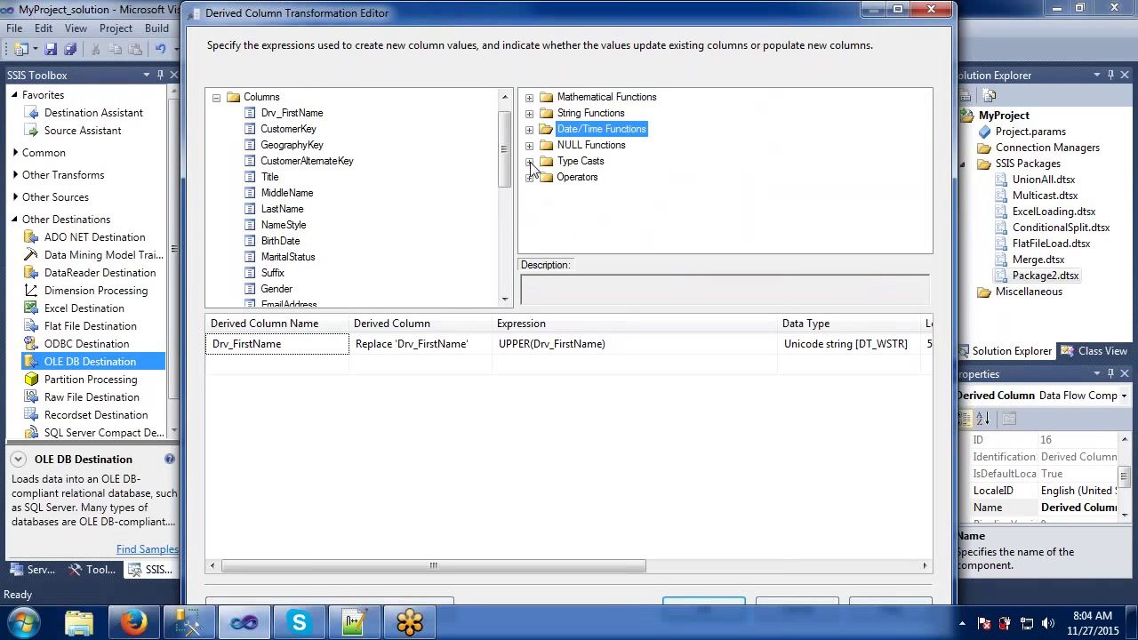
Examine the type casts available for derived-column expressions, including DT_I4.
click(529, 161)
click(590, 145)
click(593, 209)
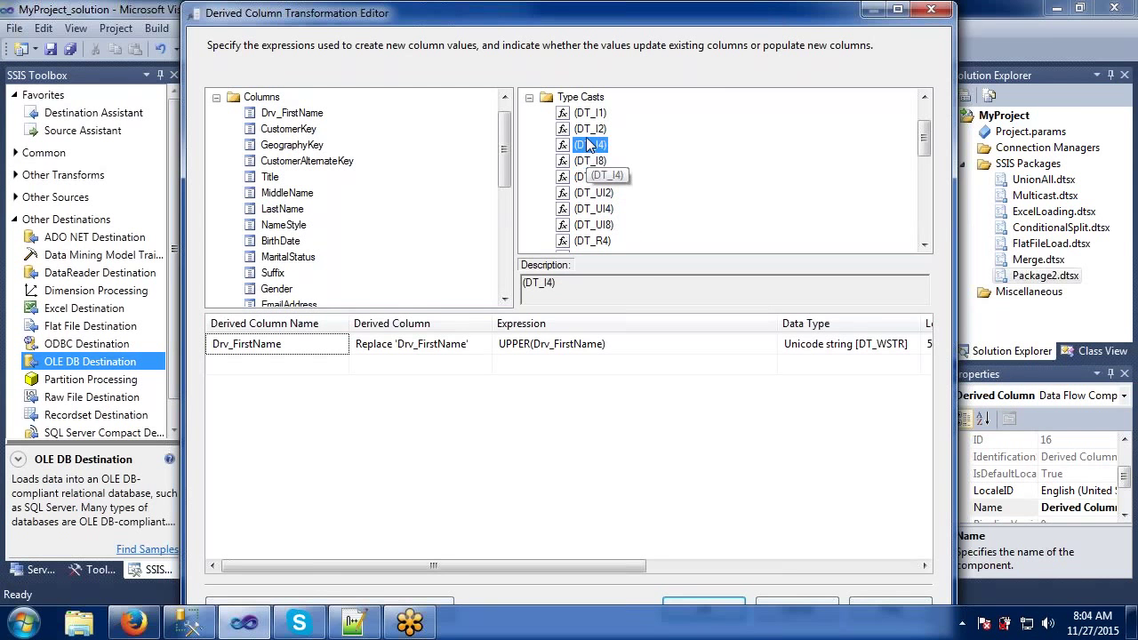
click(529, 97)
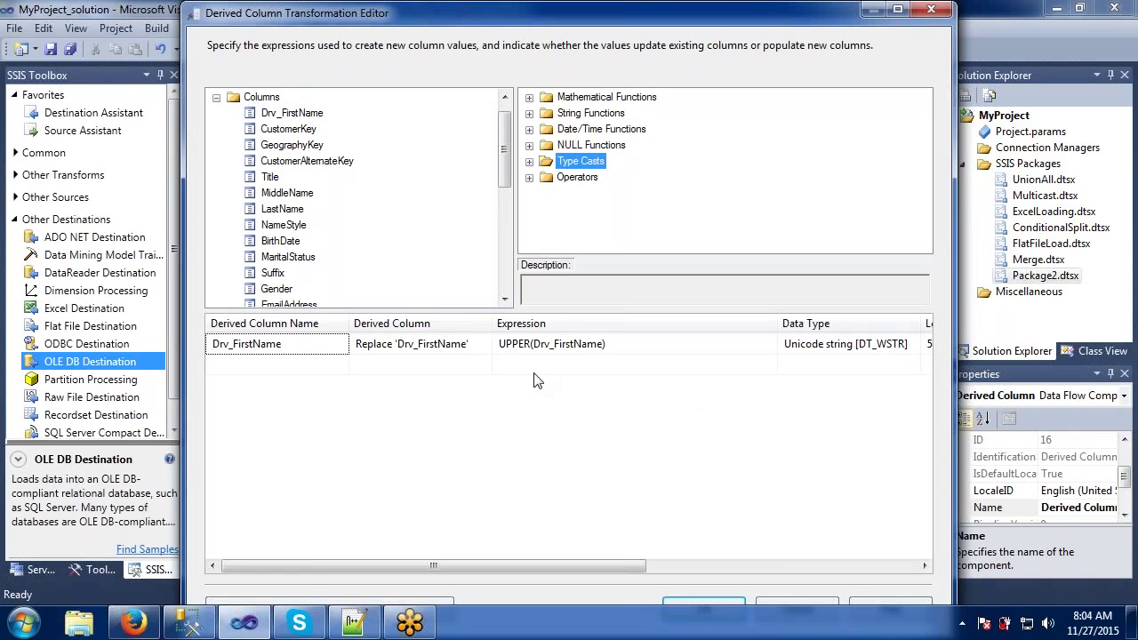
click(530, 162)
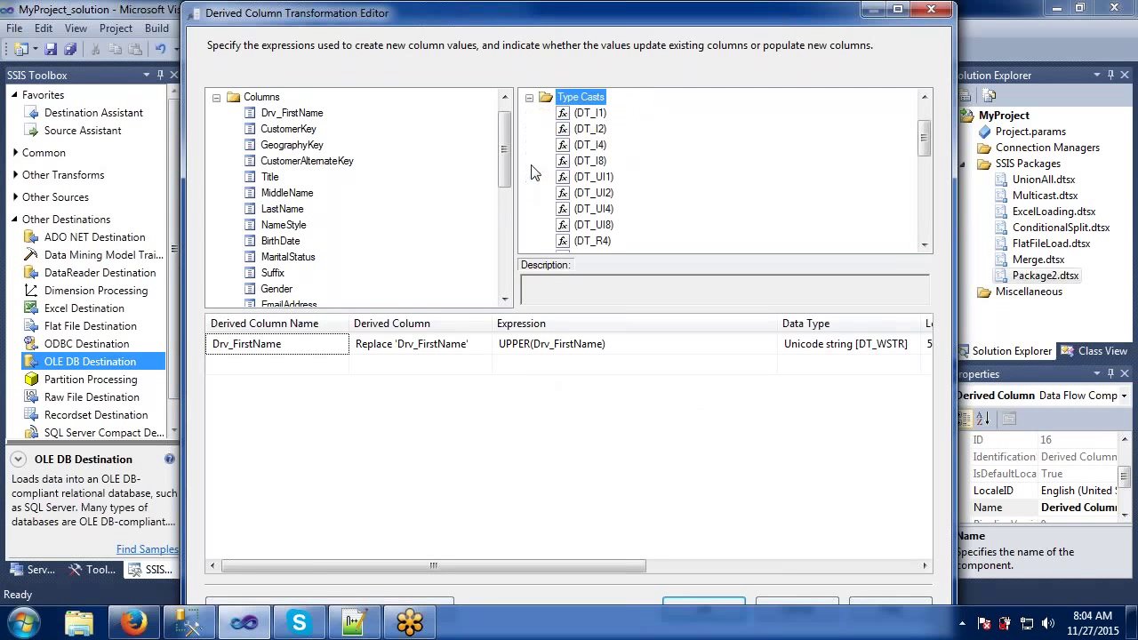
click(593, 177)
click(590, 145)
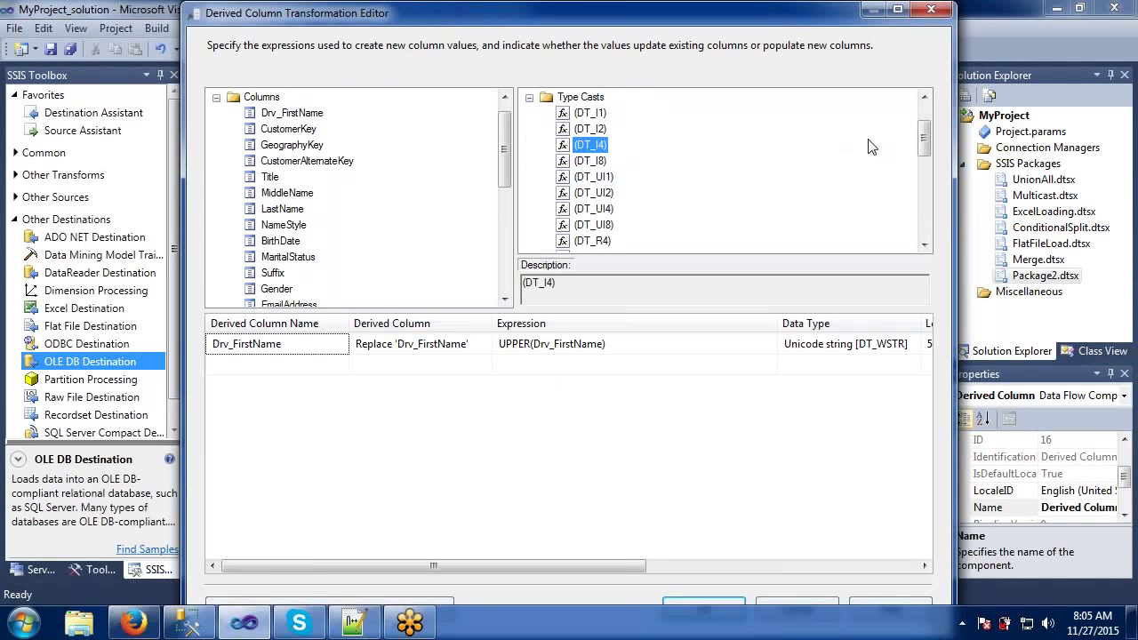
mouse_move(924, 140)
mouse_down()
mouse_move(917, 209)
mouse_move(920, 131)
mouse_up()
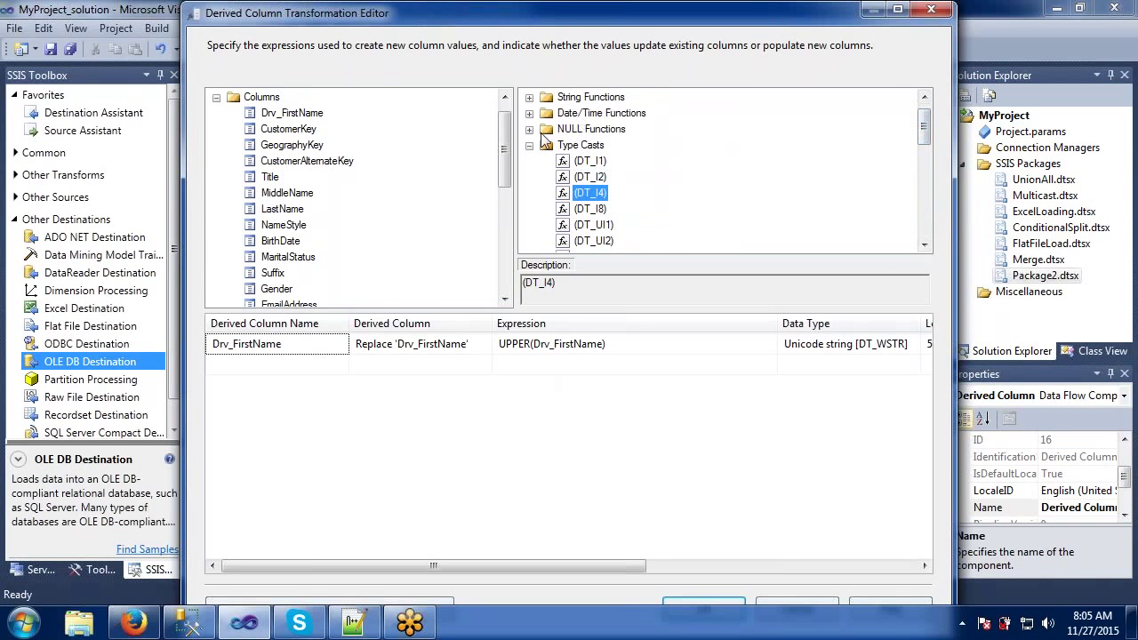
click(529, 144)
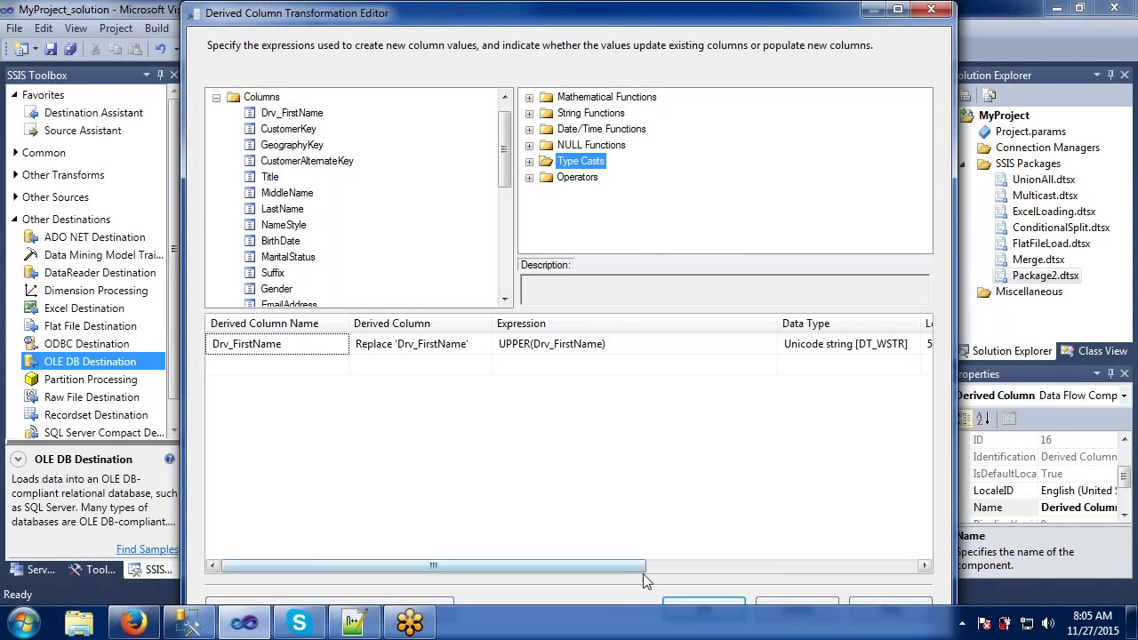
Accept the Derived Column transformation settings and save all open project files.
click(685, 603)
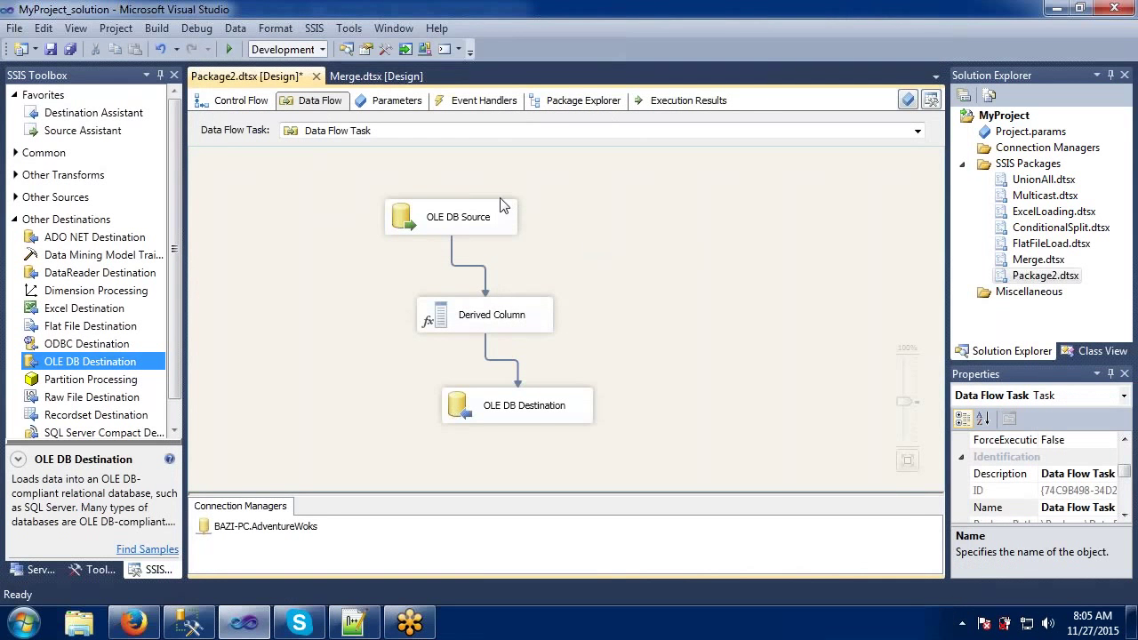
click(70, 50)
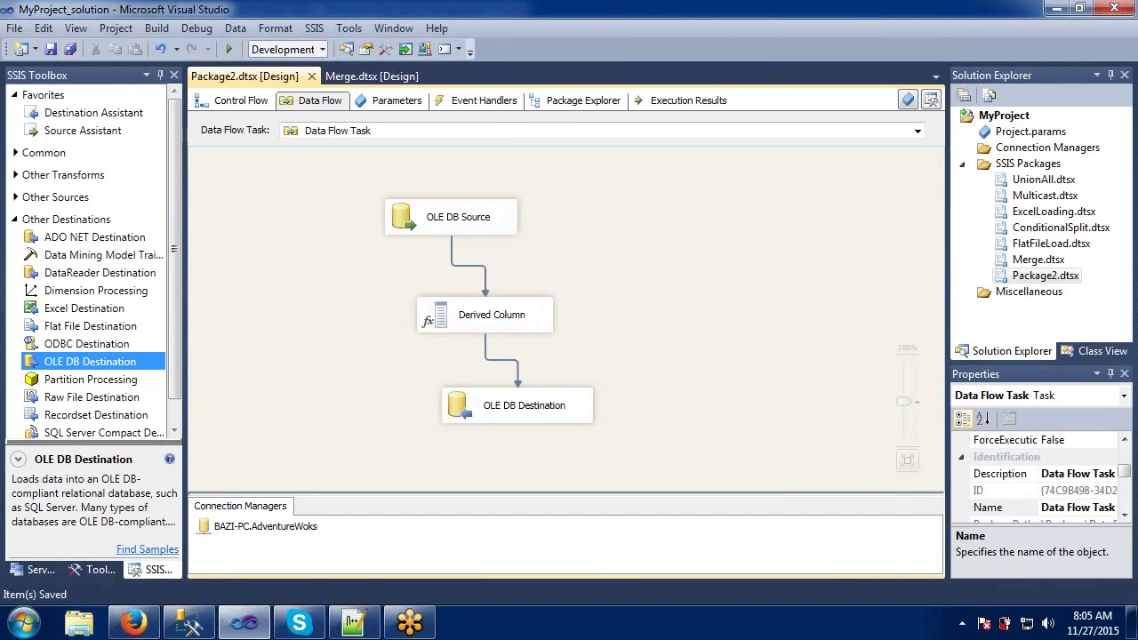
Rename the SSIS package Package2.dtsx as Derived Column.dtsx.
click(1045, 276)
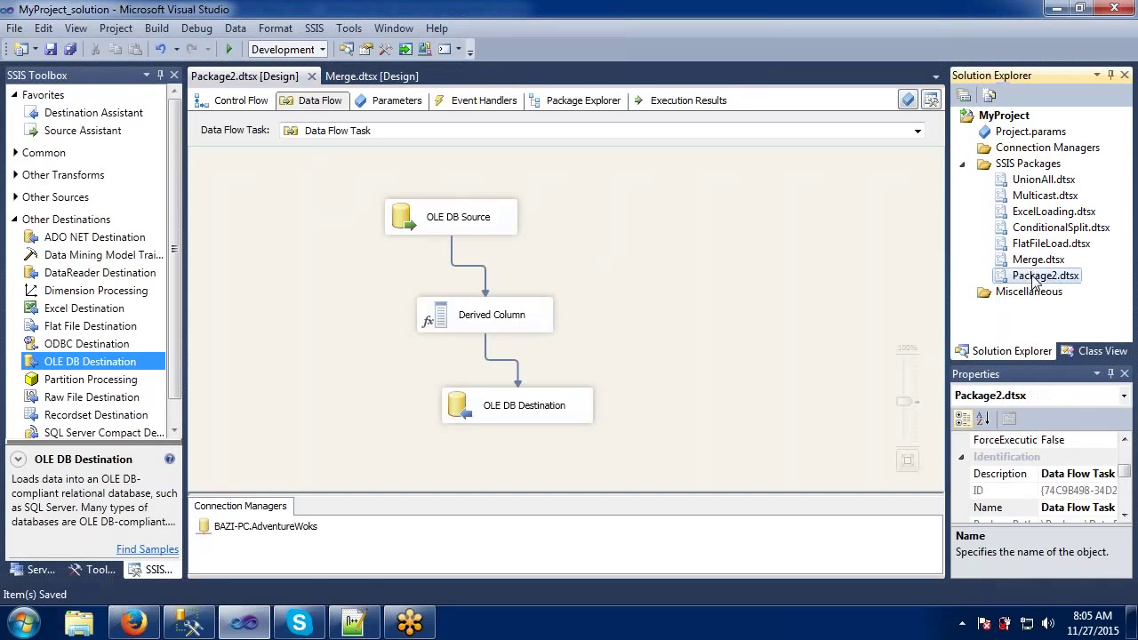
click(1045, 275)
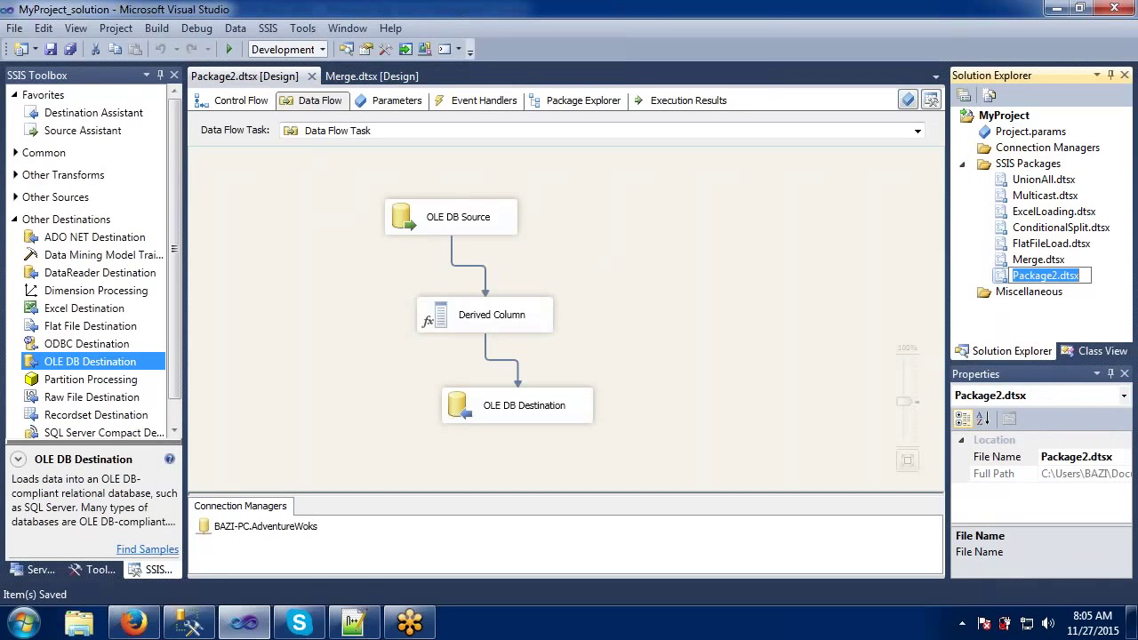
click(1075, 275)
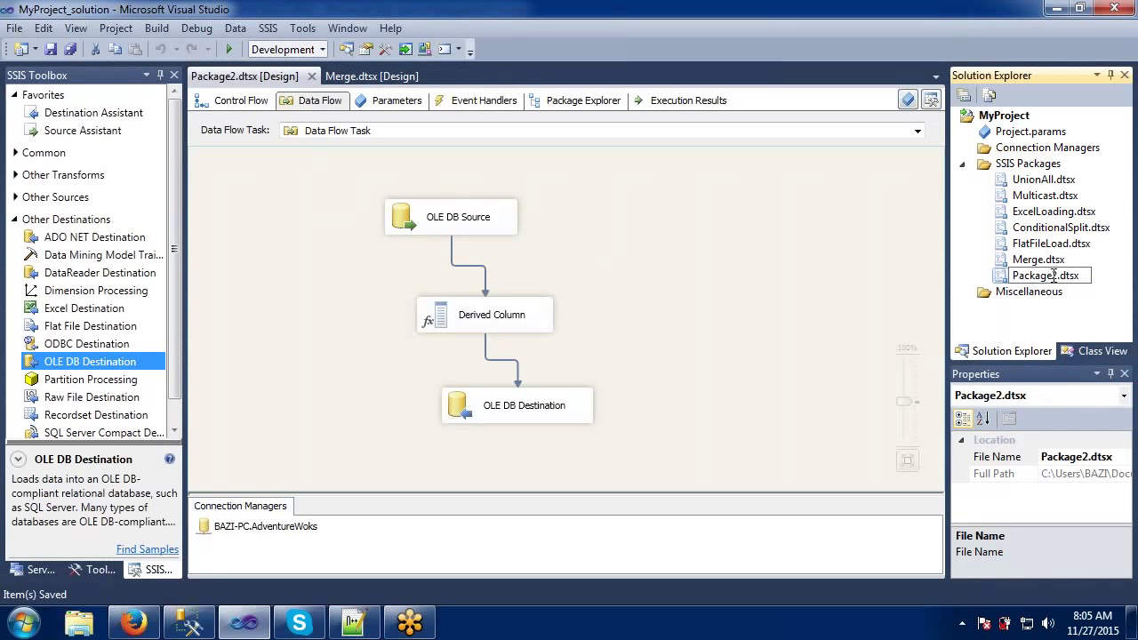
key(BackSpace)
key(BackSpace)
key(BackSpace)
key(BackSpace)
key(BackSpace)
key(BackSpace)
key(BackSpace)
key(BackSpace)
text(Der)
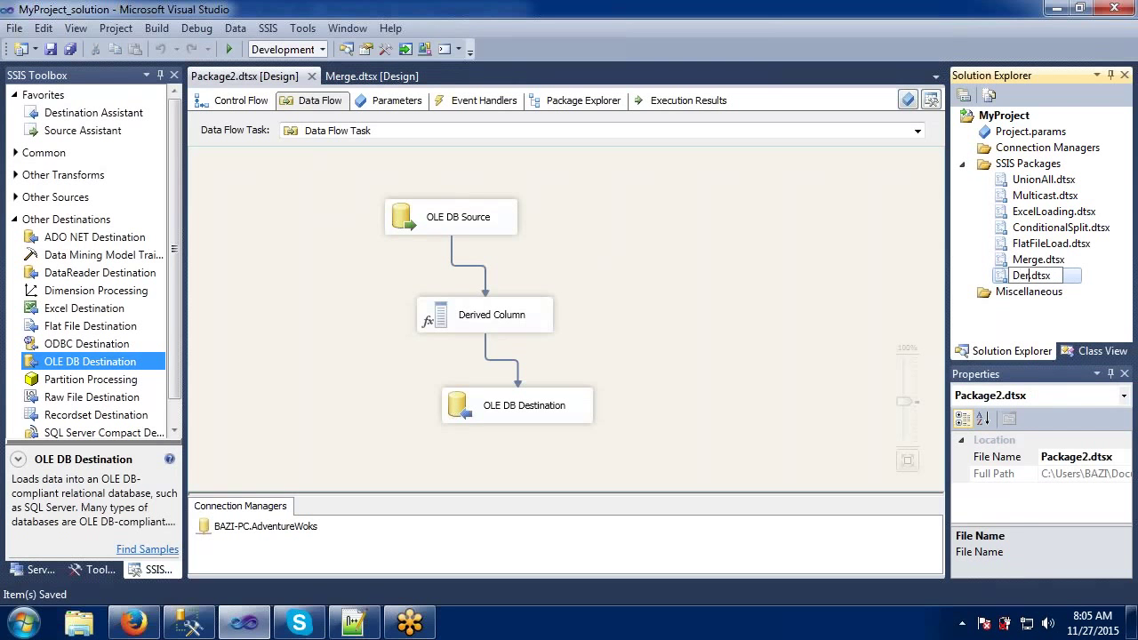
text(ived Column)
key(Return)
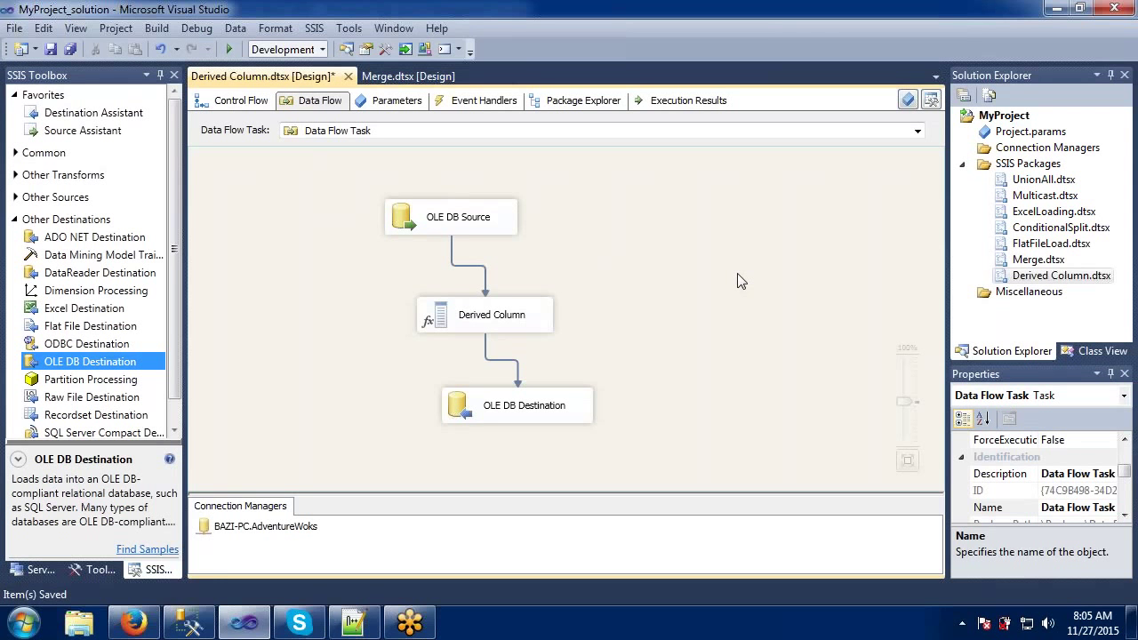
Examine the common data flow transformations, including Conditional Split, Merge, Merge Join, Row Count and Union All.
click(14, 152)
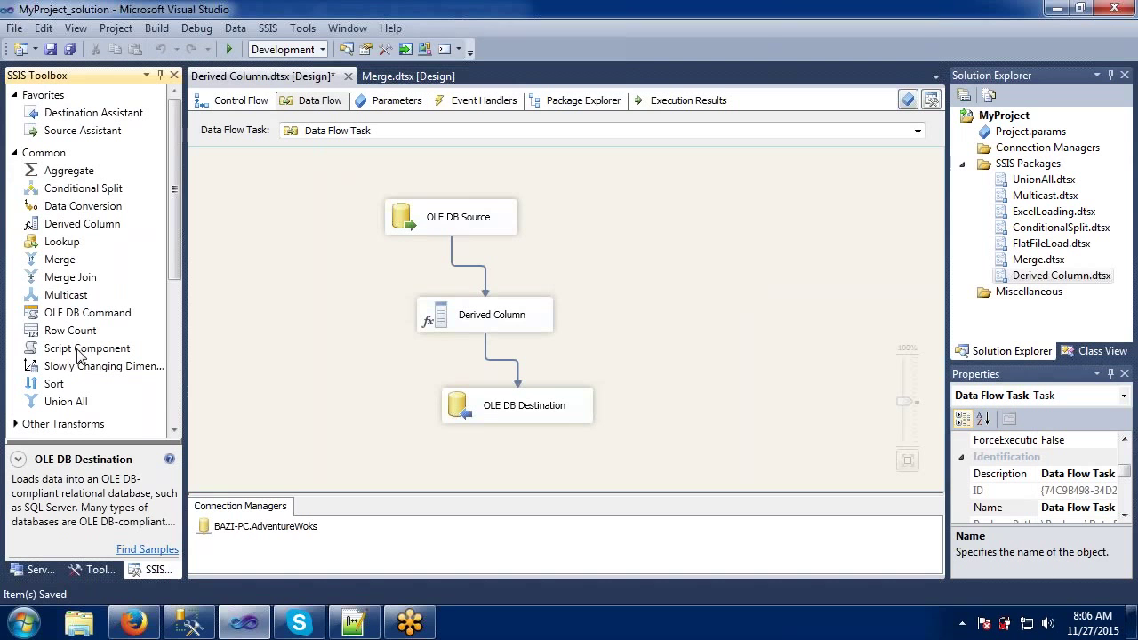
click(53, 173)
click(56, 187)
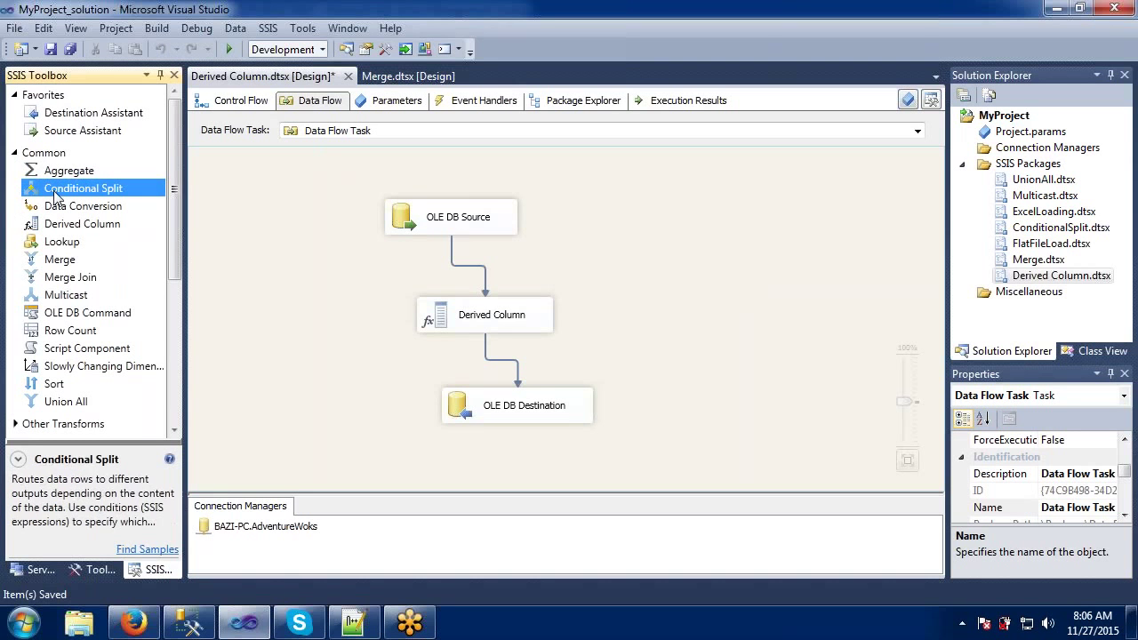
click(56, 205)
click(57, 226)
click(59, 261)
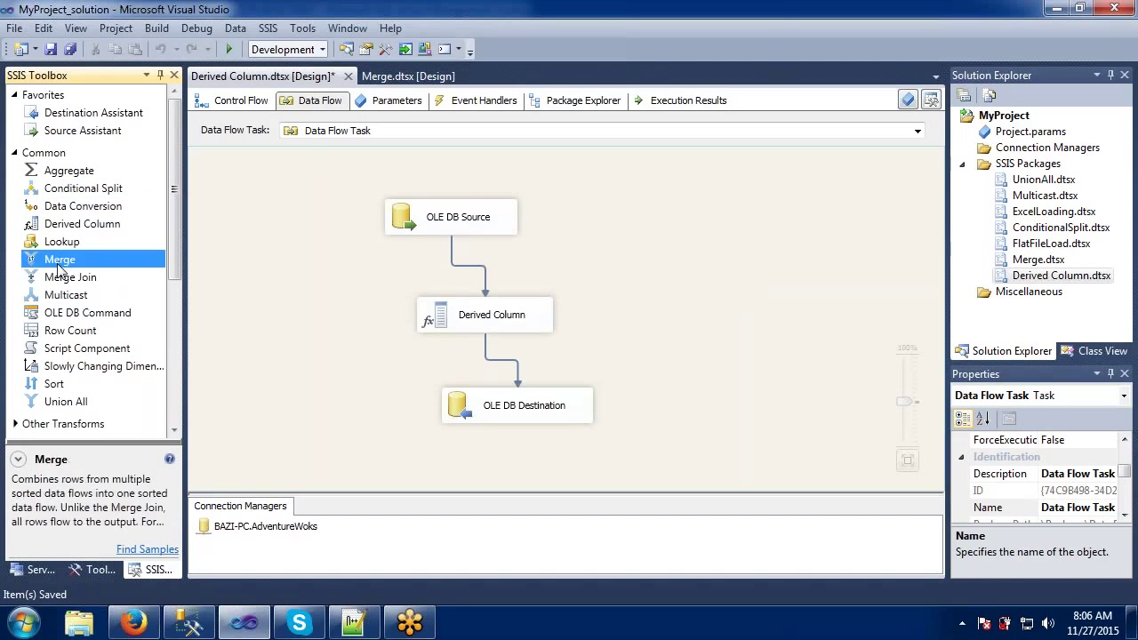
click(59, 297)
click(58, 334)
click(57, 385)
click(56, 404)
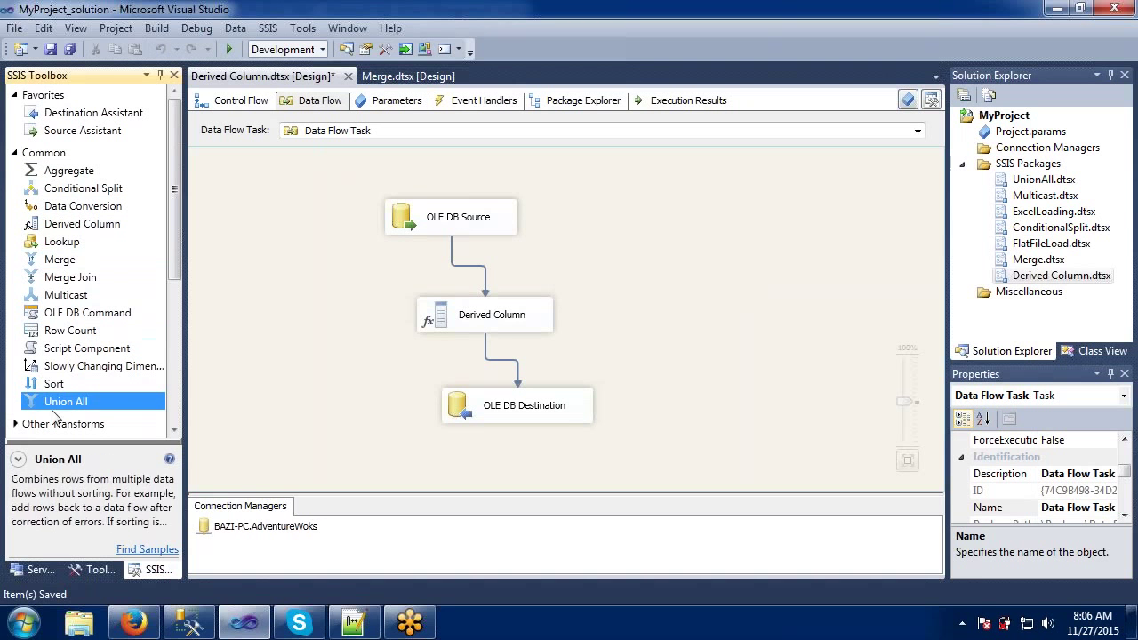
click(53, 367)
click(58, 335)
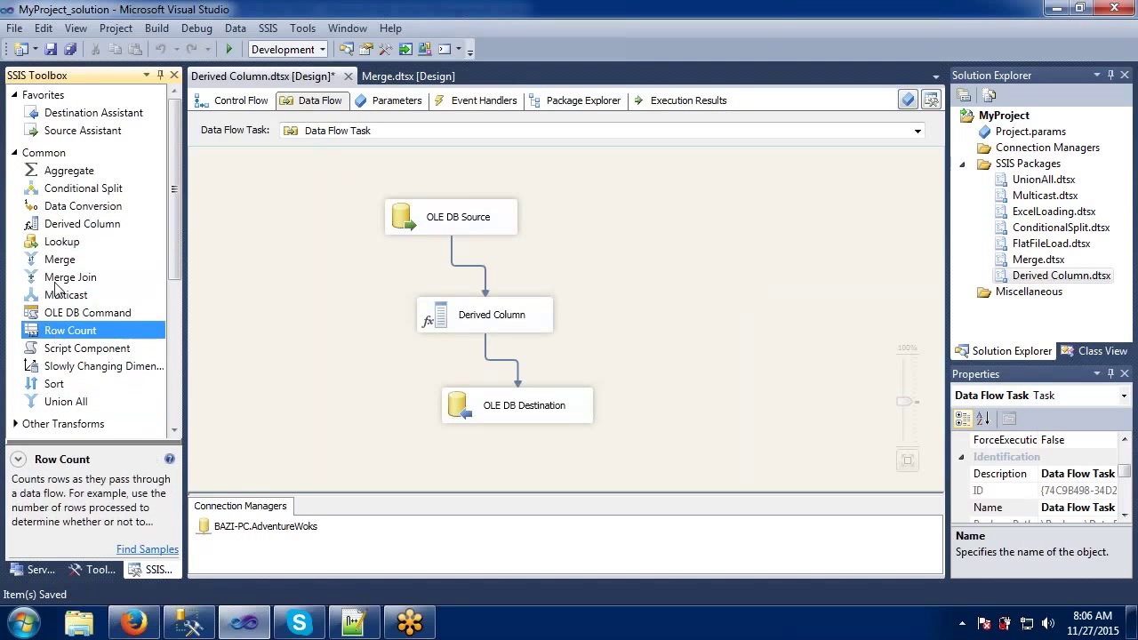
click(58, 279)
click(54, 245)
click(57, 191)
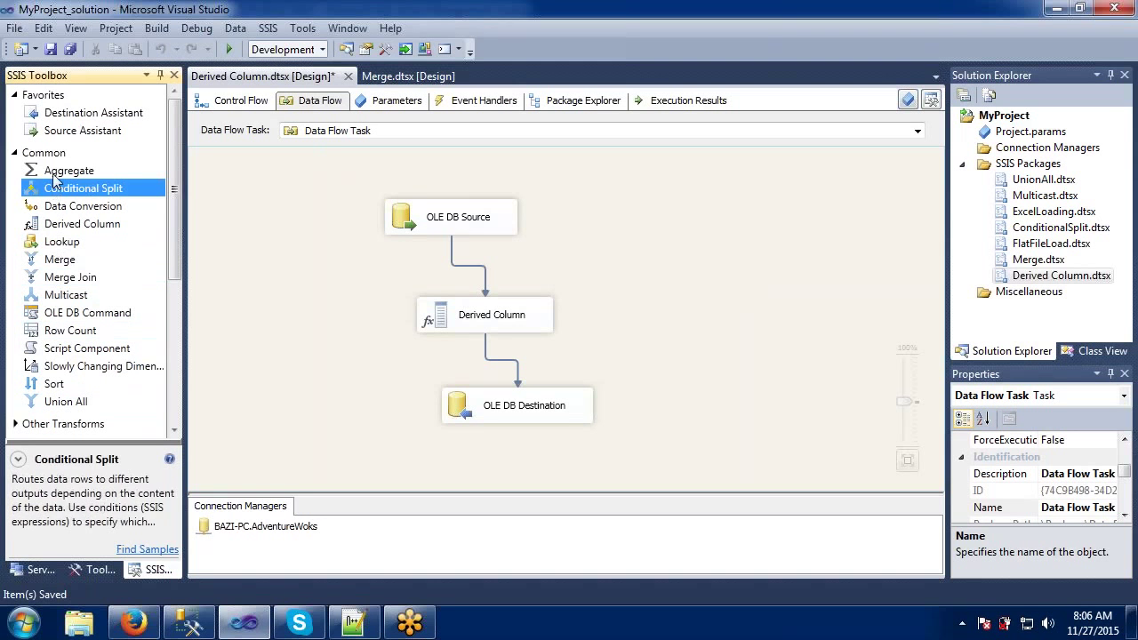
click(57, 173)
click(52, 281)
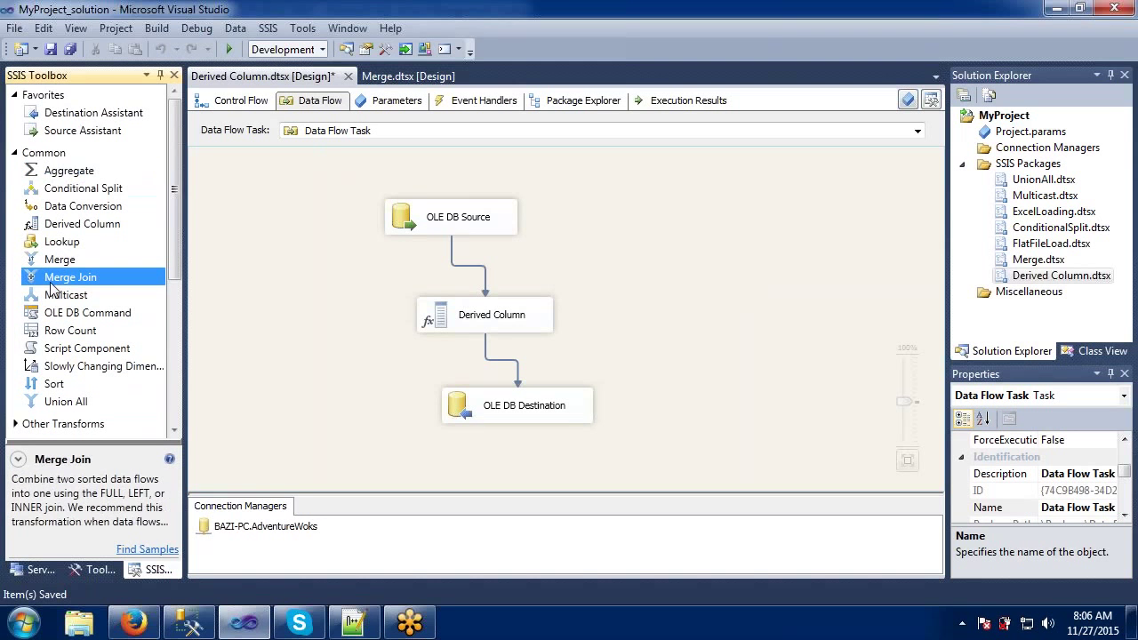
Examine the other data flow transformations, including Audit, Fuzzy Grouping and Fuzzy Lookup, and show the common transformations again.
click(16, 155)
click(15, 175)
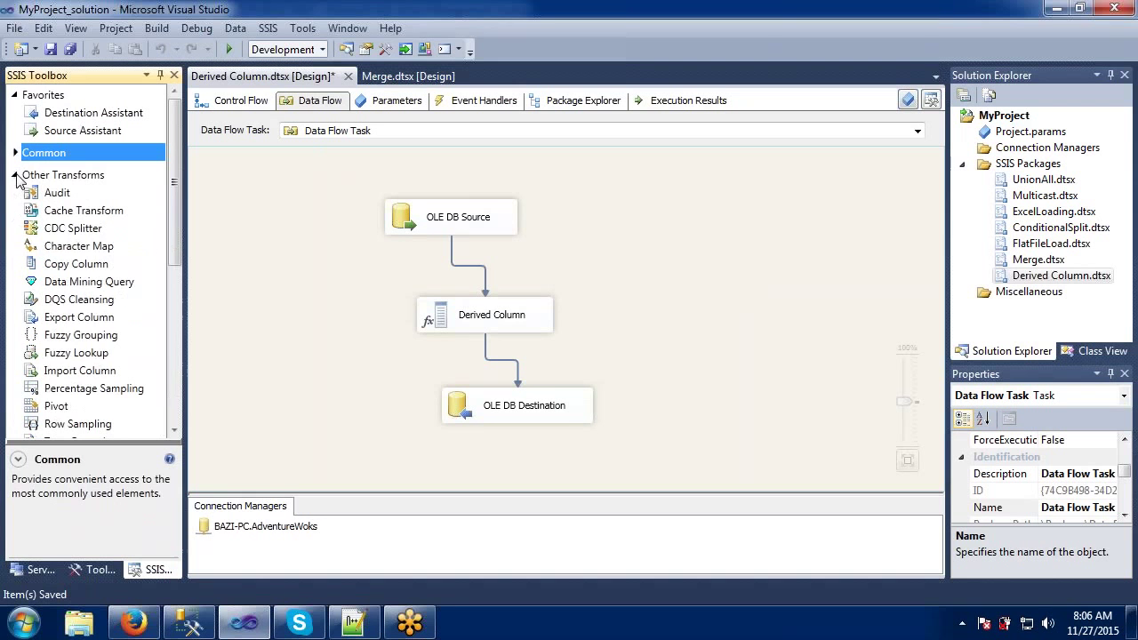
click(51, 252)
click(68, 352)
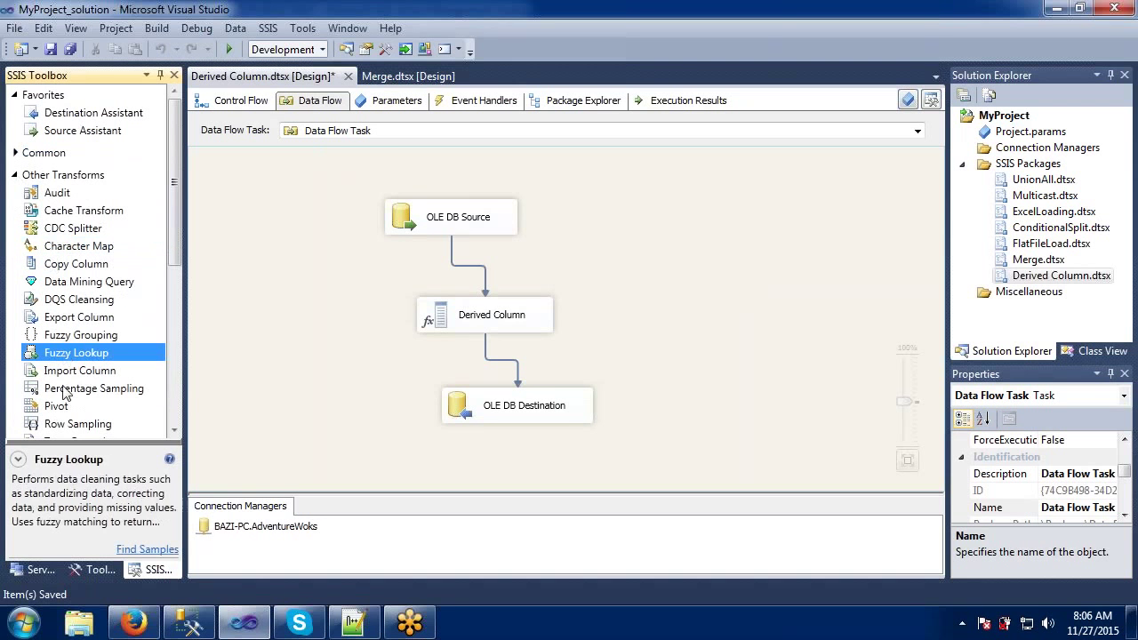
click(65, 408)
click(73, 331)
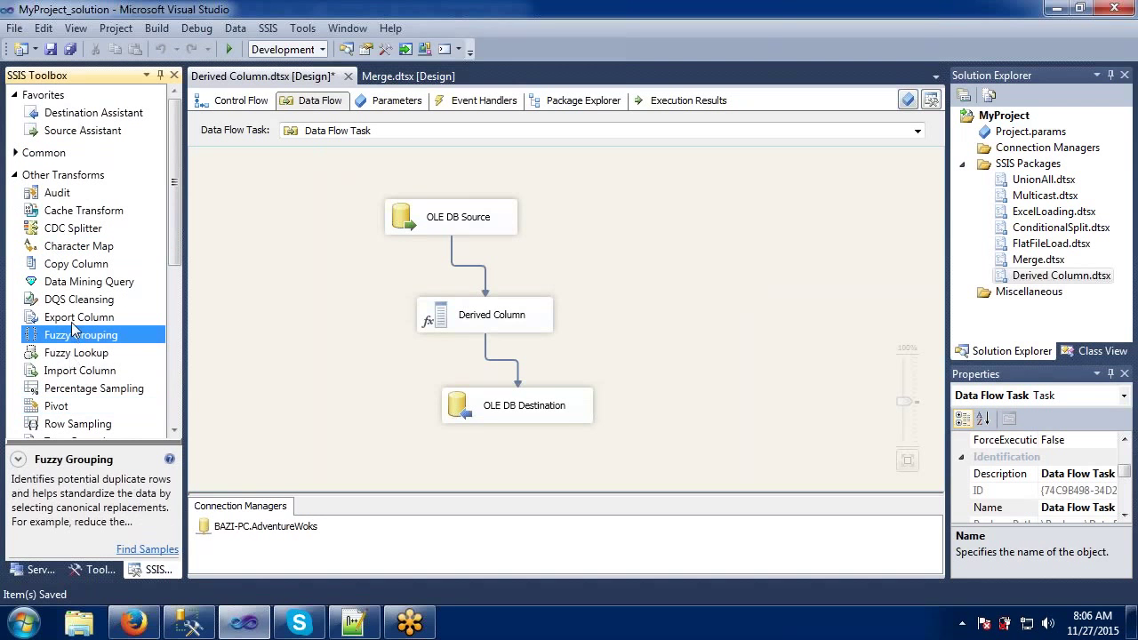
click(51, 213)
click(55, 193)
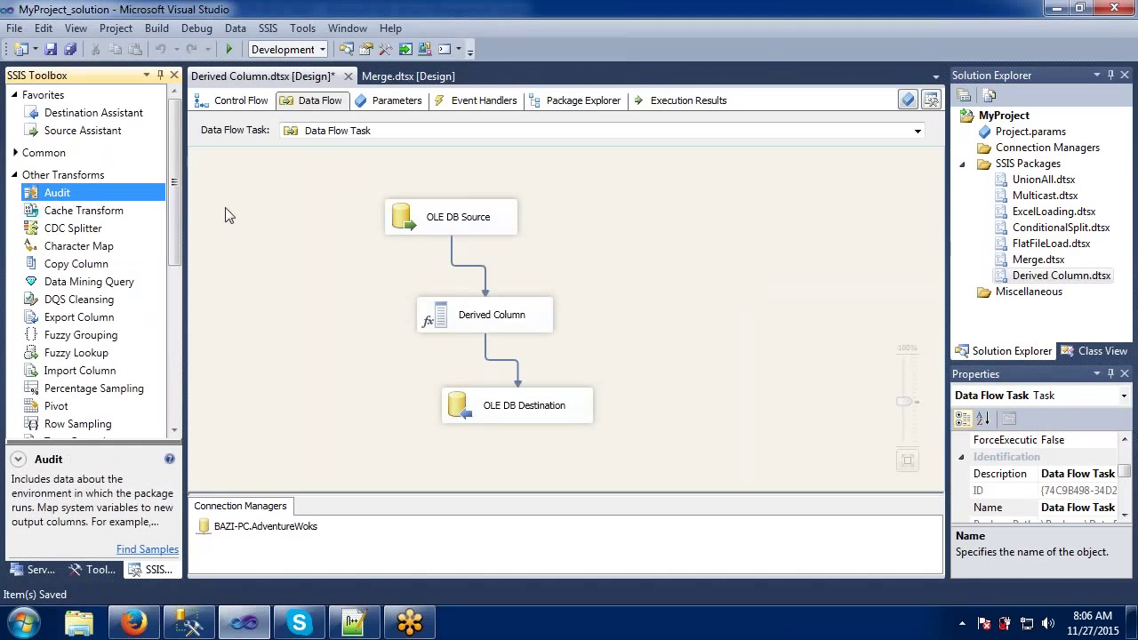
mouse_move(177, 190)
mouse_down()
mouse_move(173, 254)
mouse_move(174, 182)
mouse_up()
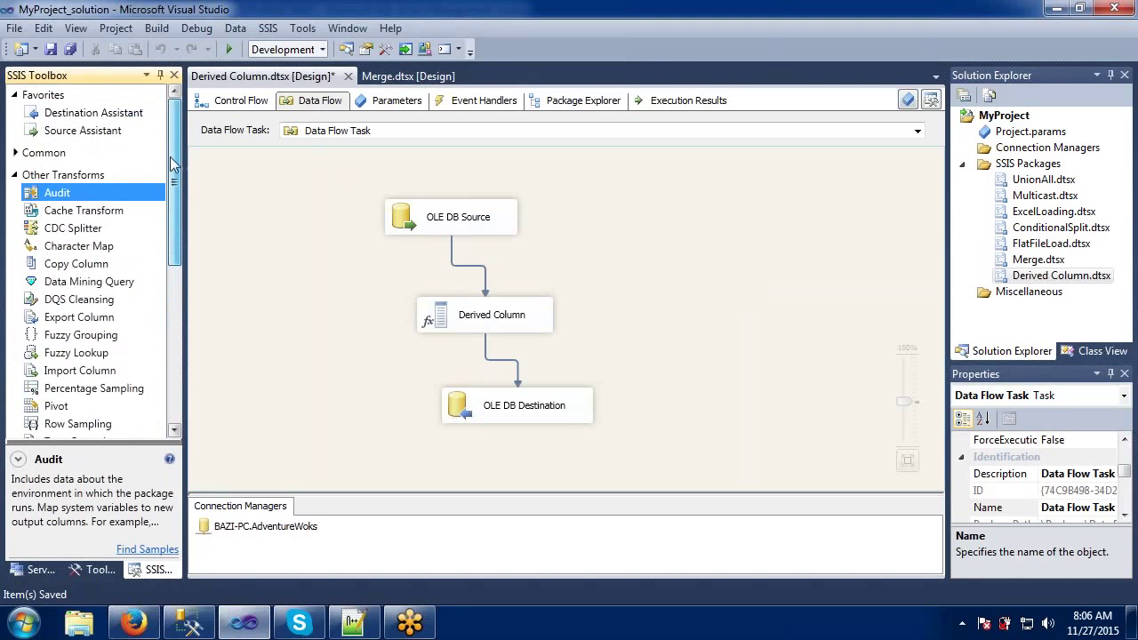
click(15, 153)
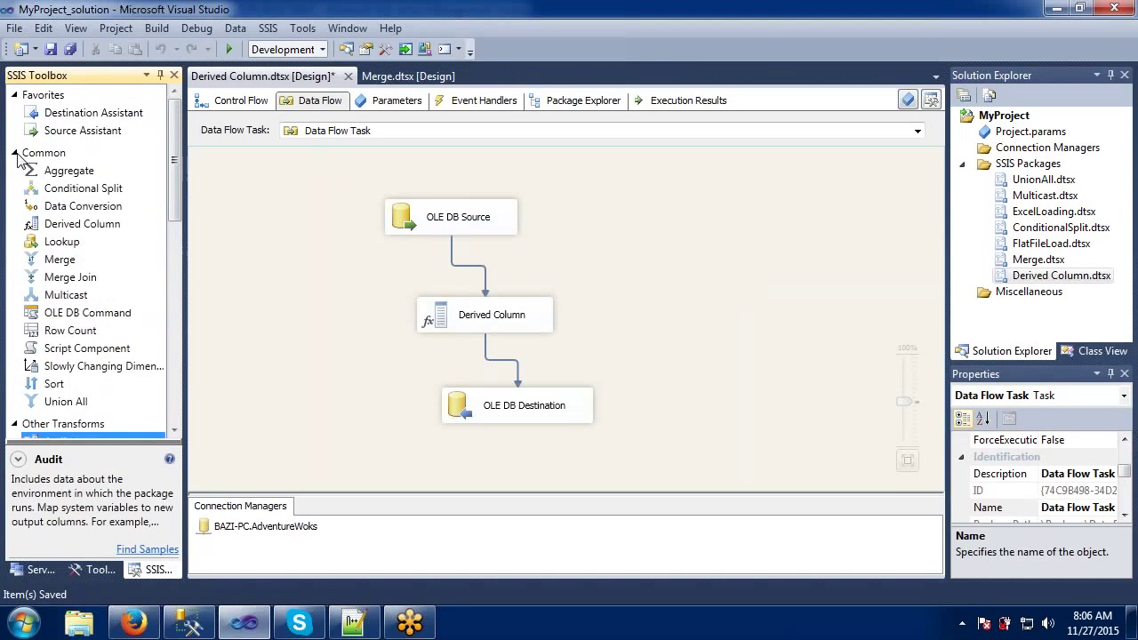
Examine the common transformations' descriptions, including Slowly Changing Dimension, OLE DB Command, Merge, Multicast, Union All, Conditional Split and Derived Column.
click(51, 206)
click(55, 296)
click(55, 374)
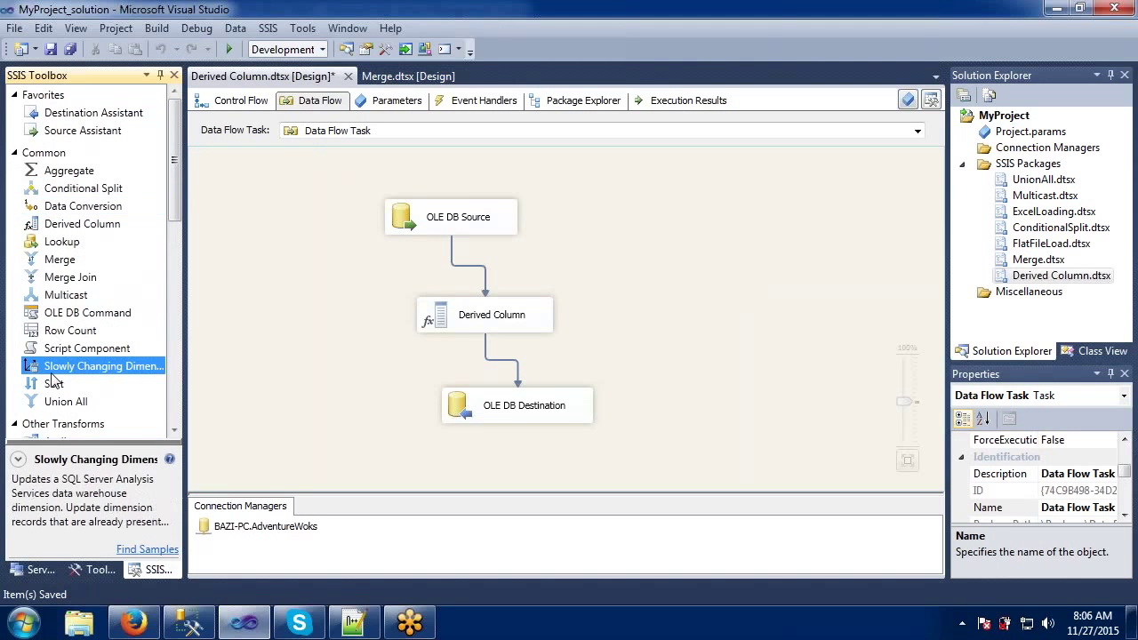
click(54, 330)
click(58, 313)
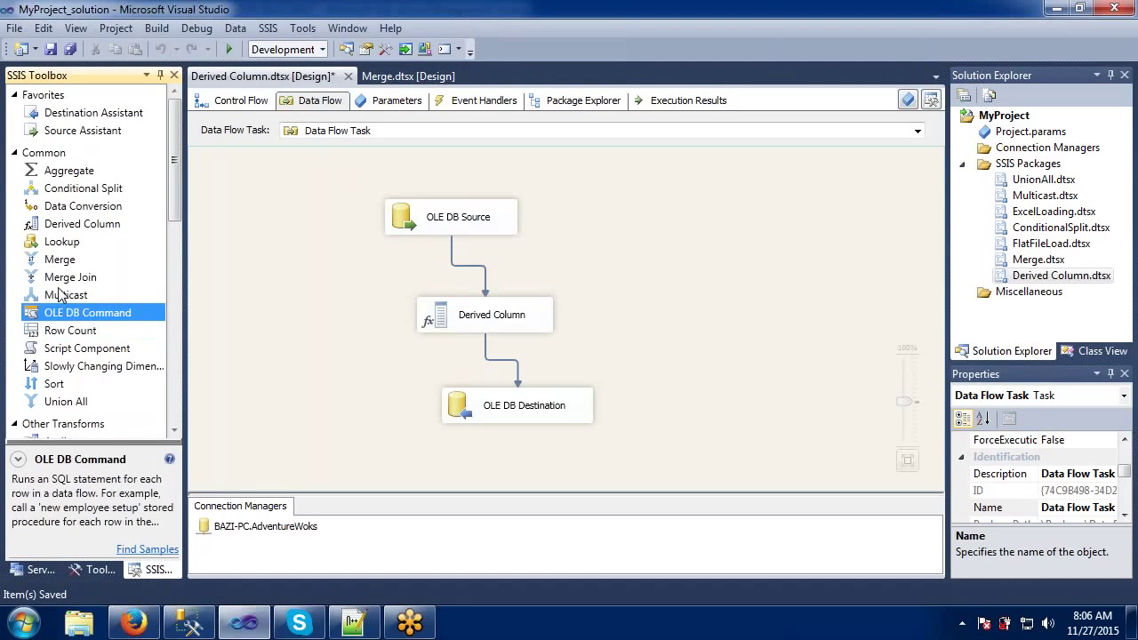
click(58, 295)
click(59, 260)
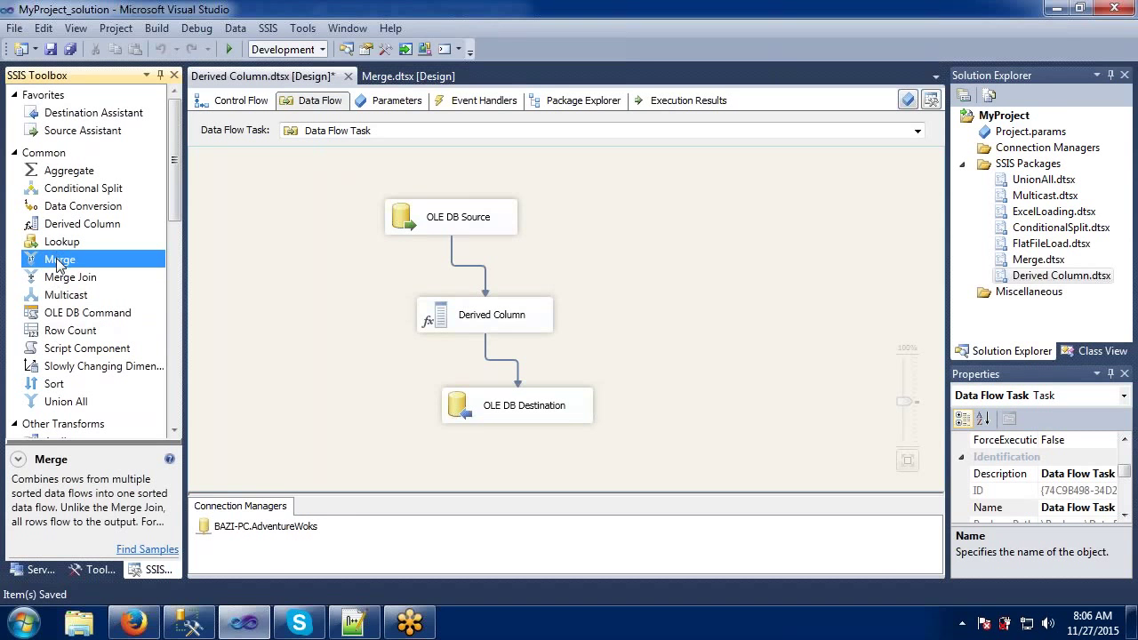
click(62, 296)
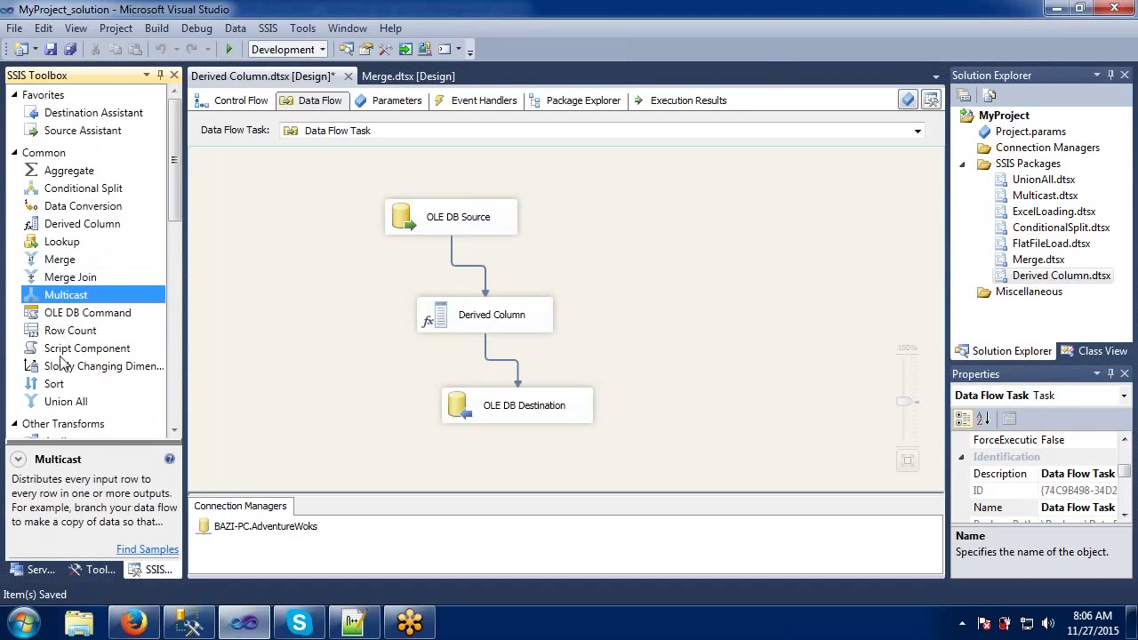
click(61, 384)
click(63, 403)
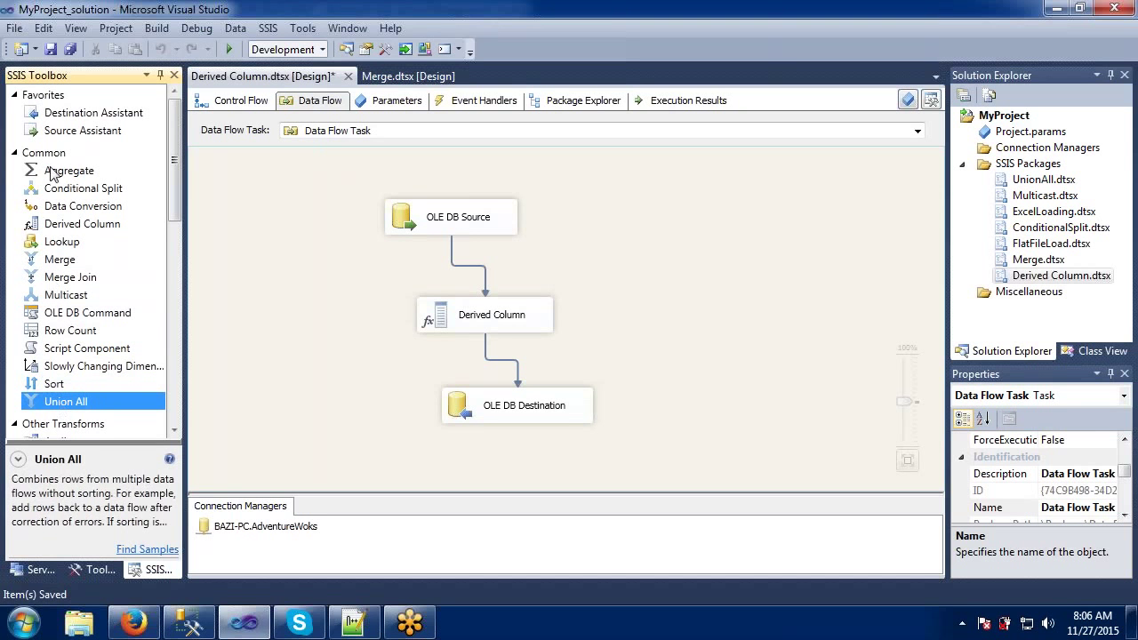
click(66, 193)
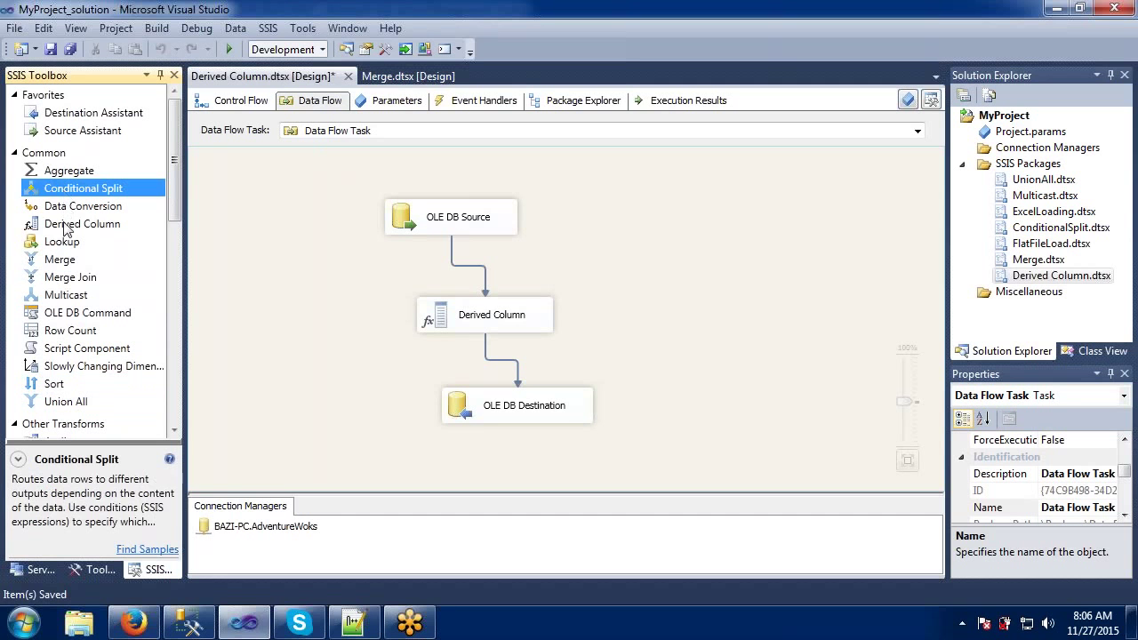
click(68, 227)
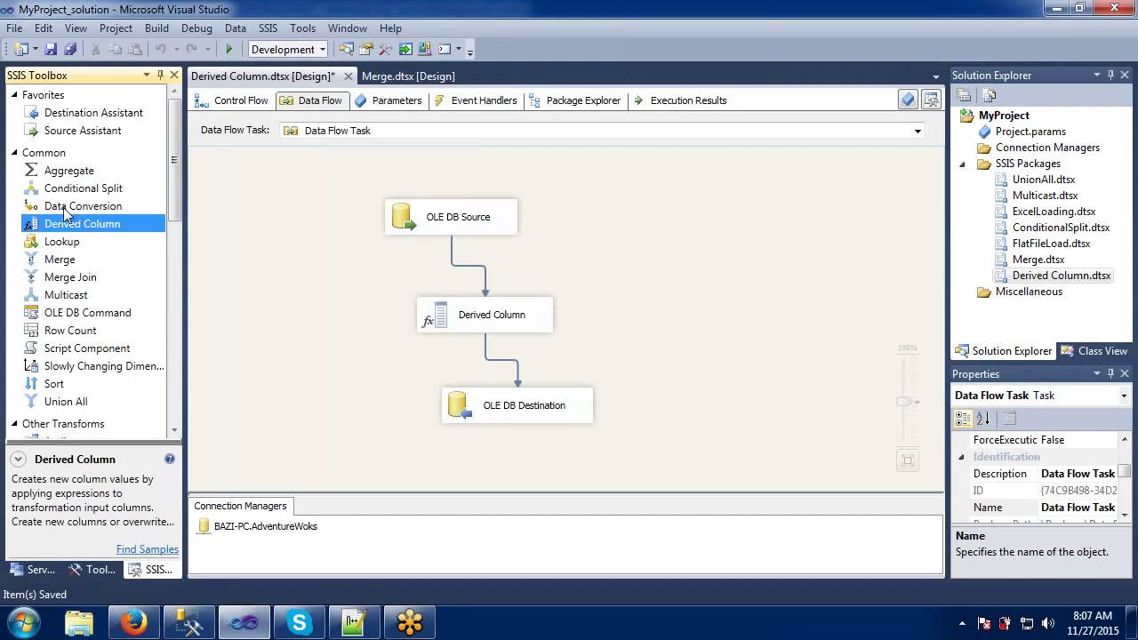
Create a new SSIS package in MyProject, add a Data Flow Task to its control flow and open that task's data flow.
right_click(1020, 168)
click(929, 179)
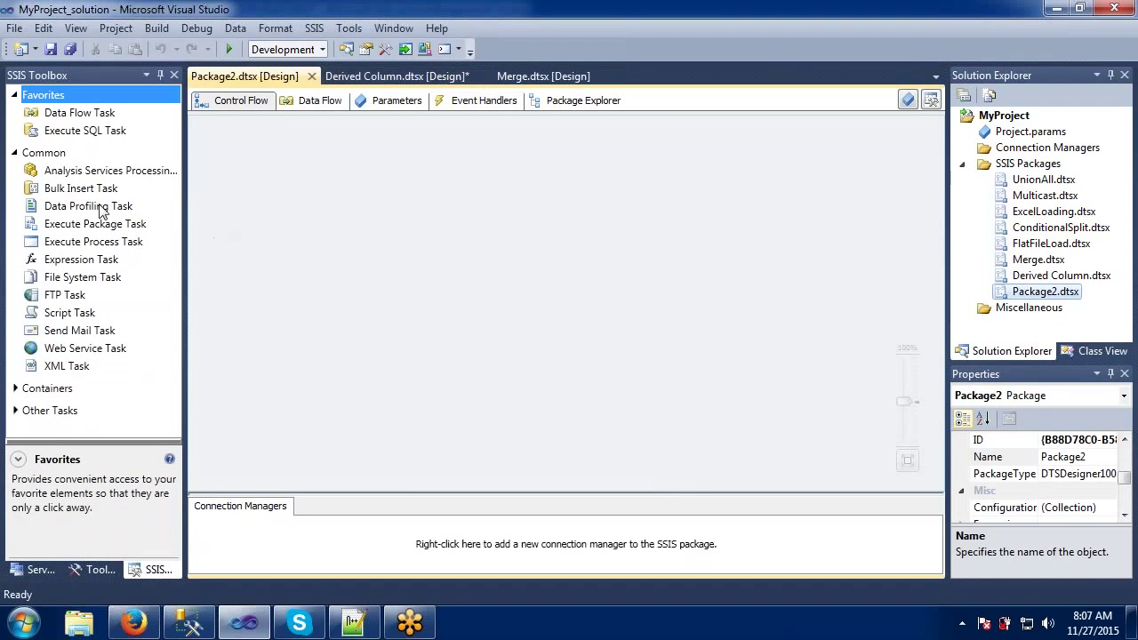
drag(79, 113, 347, 264)
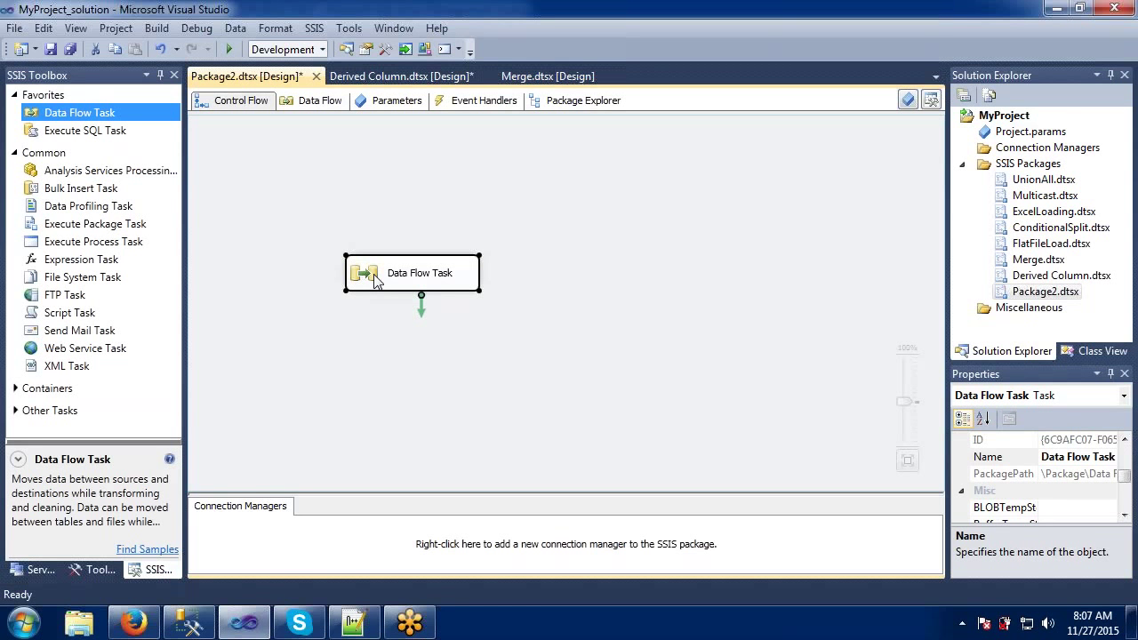
double_click(374, 281)
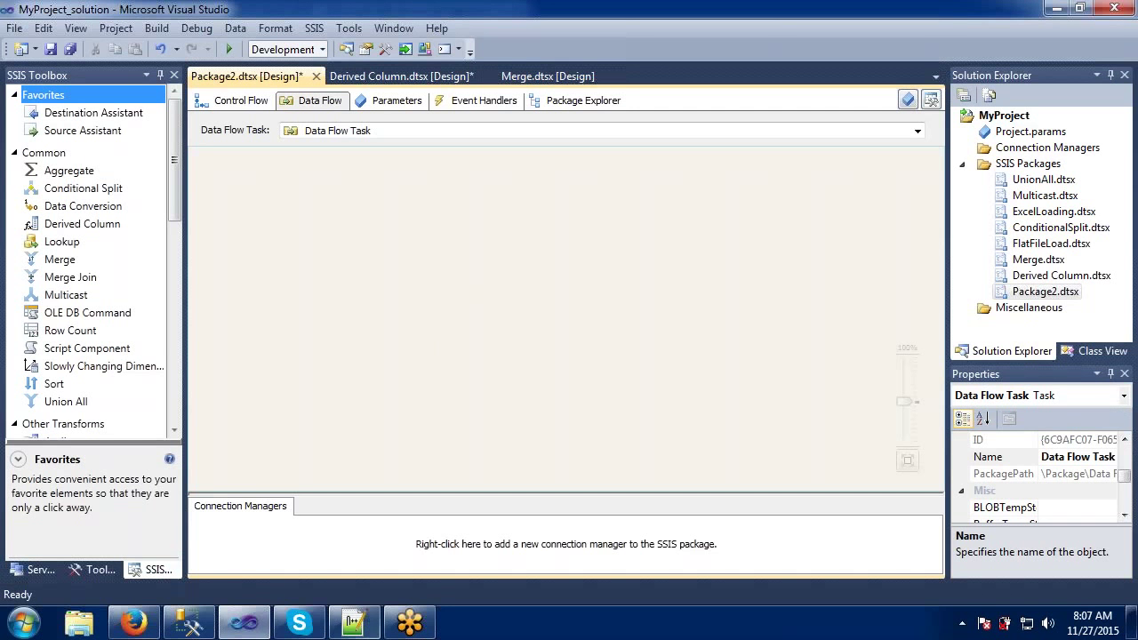
Switch to SQL Server Management Studio, change the query to select count(*) from temp2 and execute it.
click(189, 622)
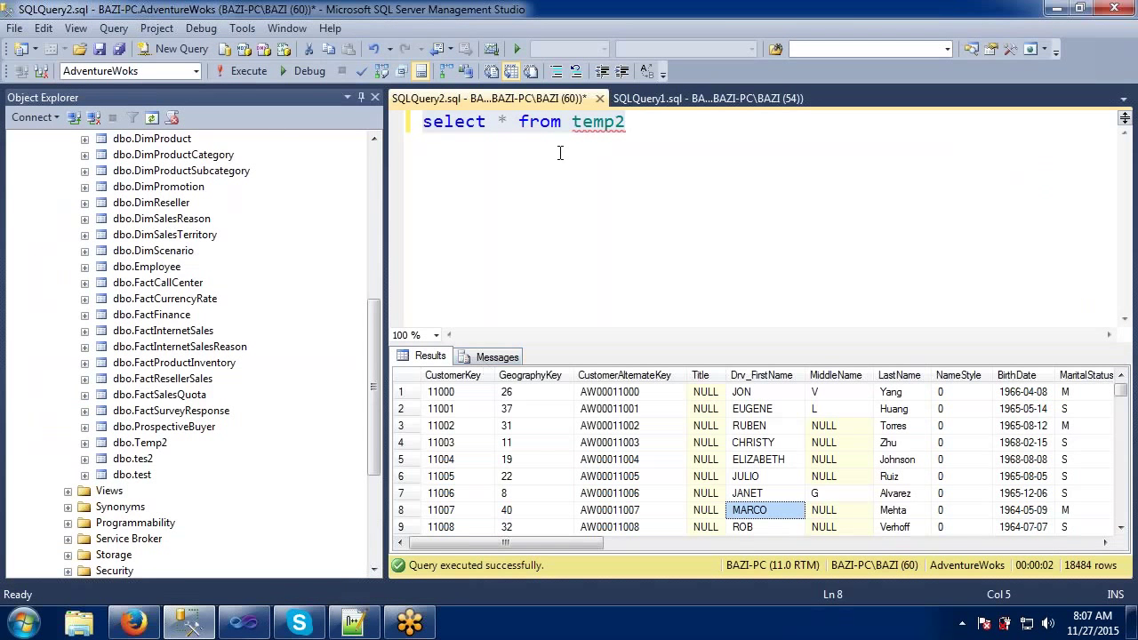
click(561, 123)
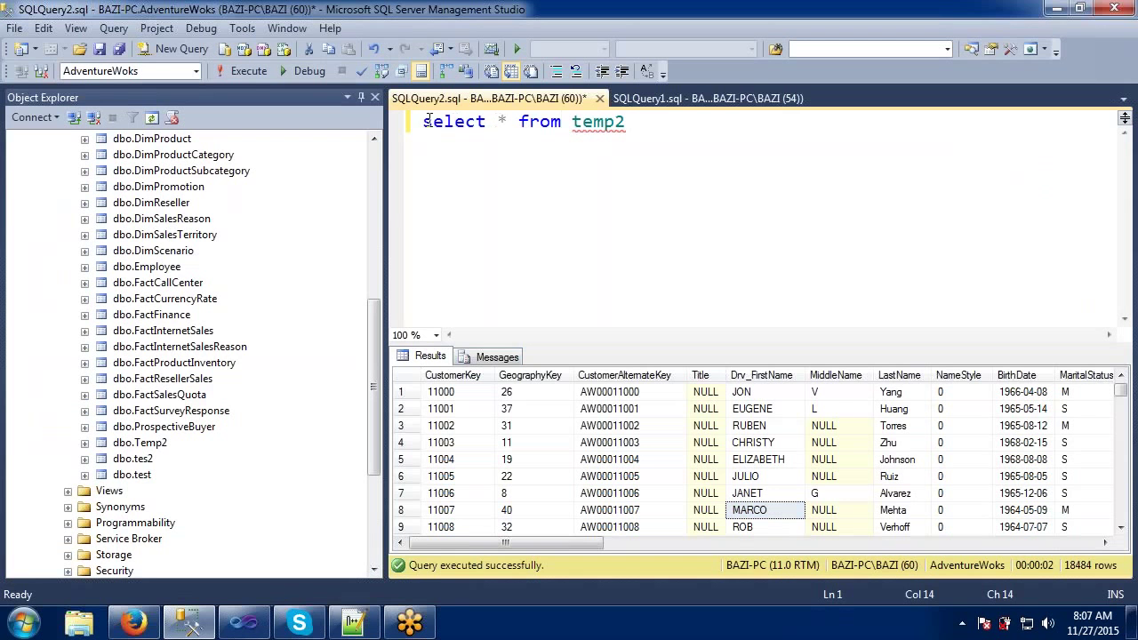
drag(422, 122, 646, 127)
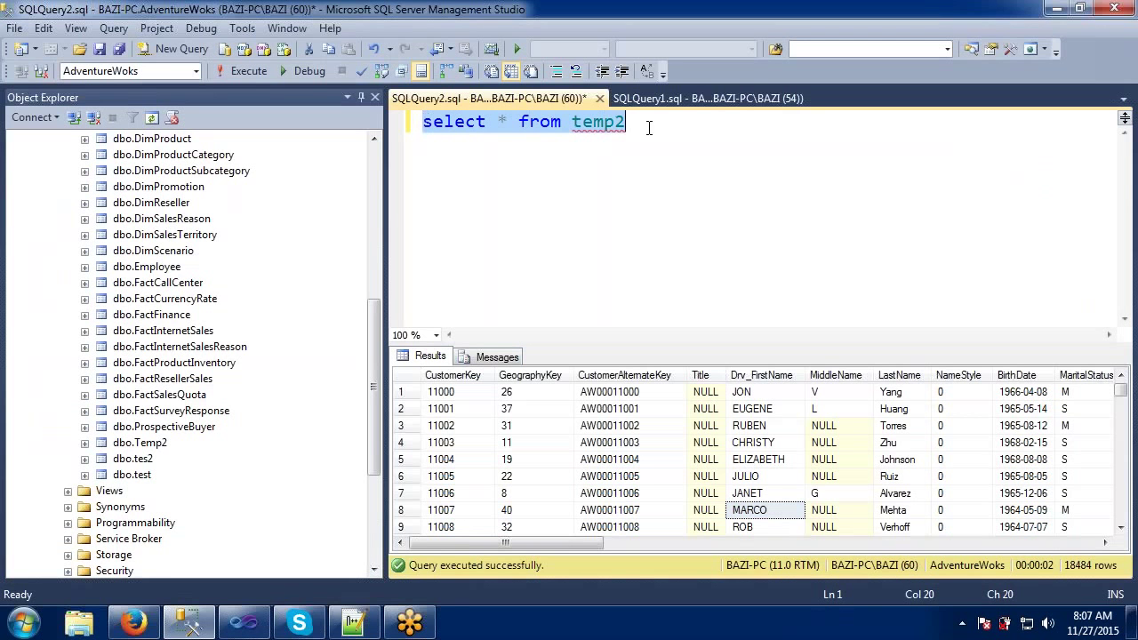
click(498, 123)
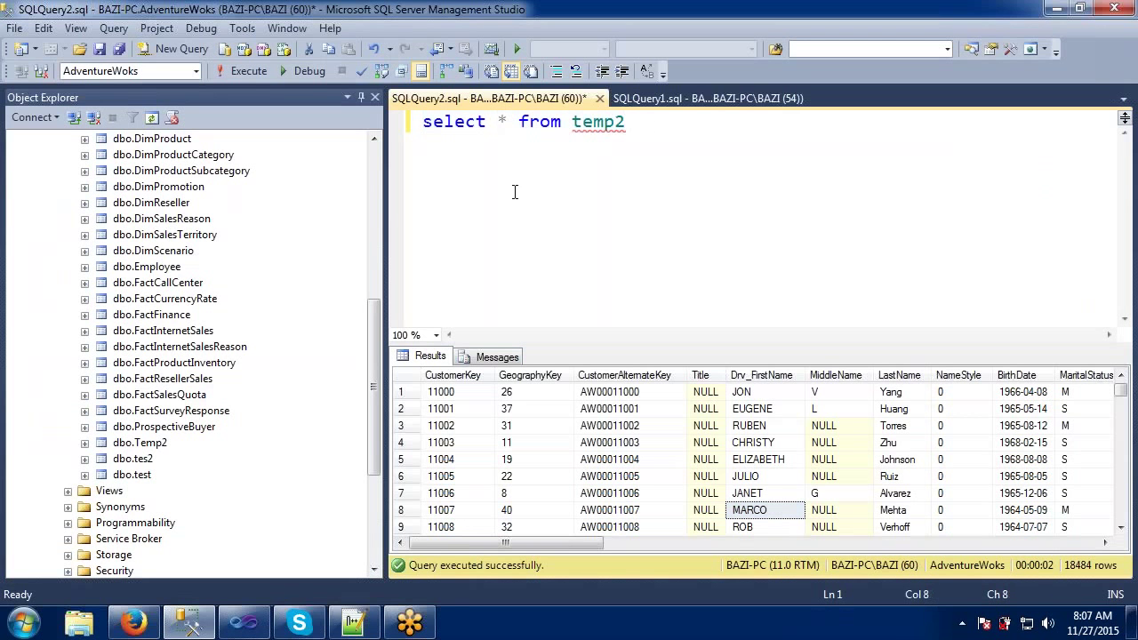
text(count()
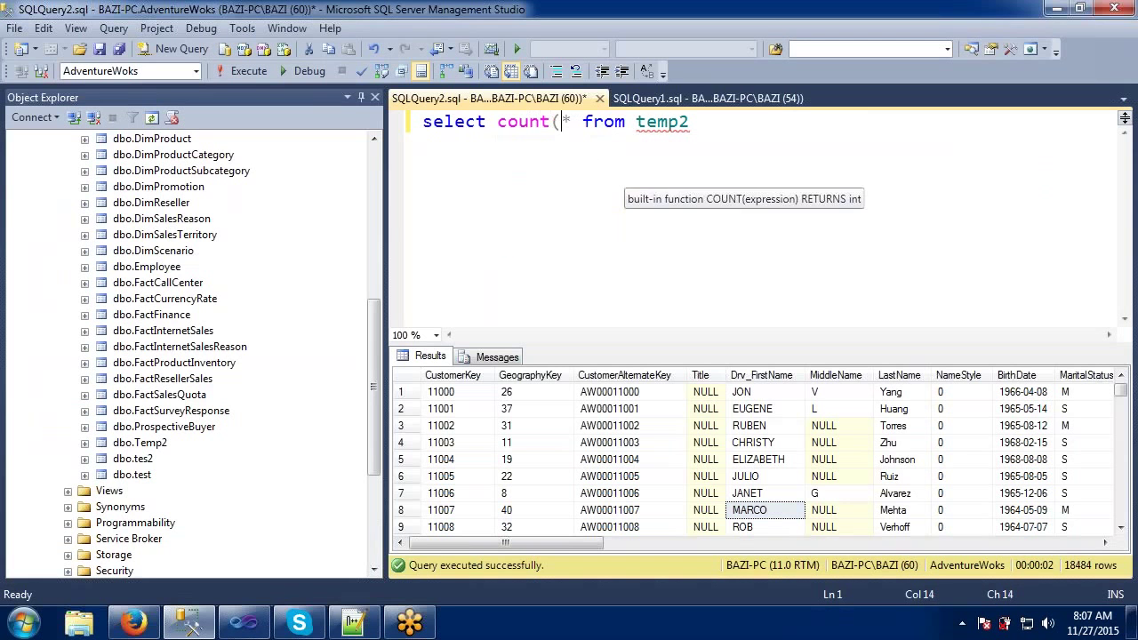
key(Right)
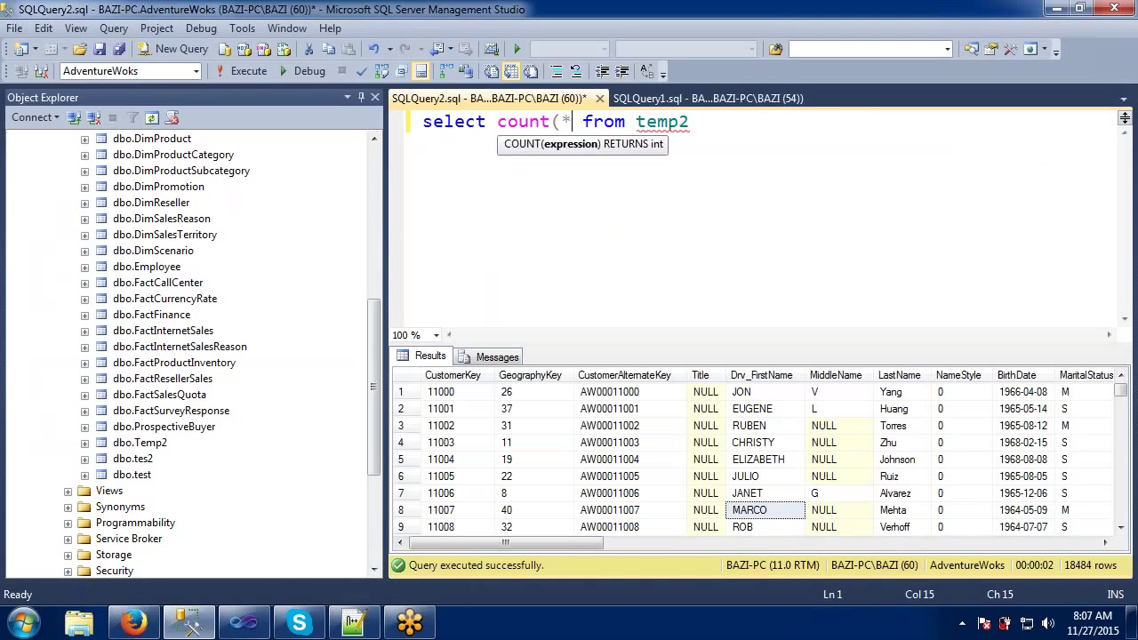
text())
click(472, 219)
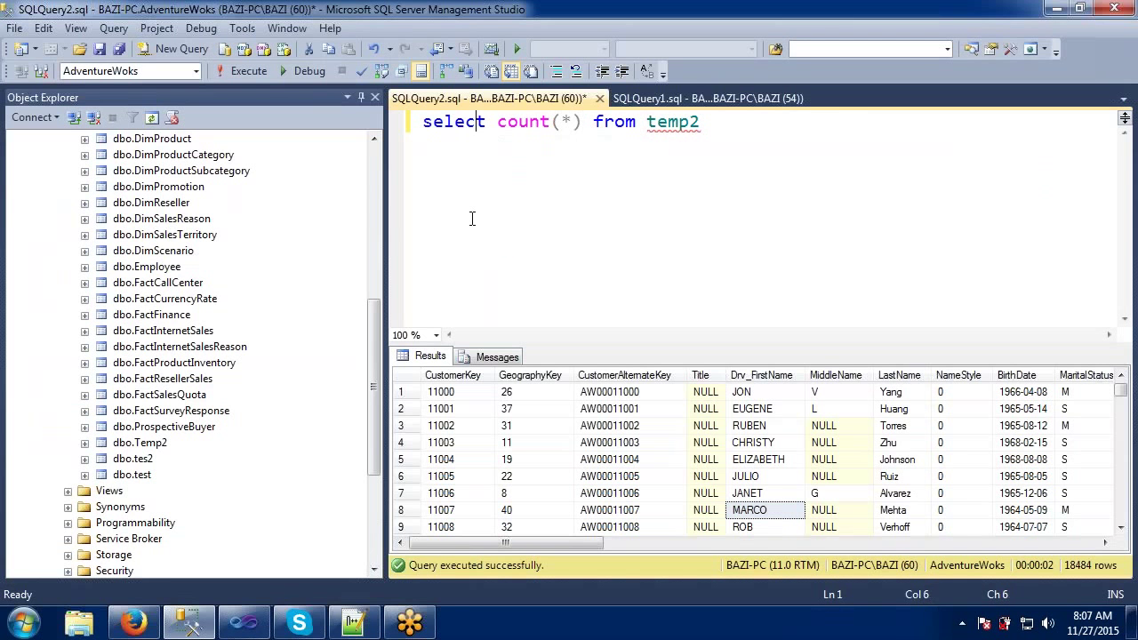
click(256, 75)
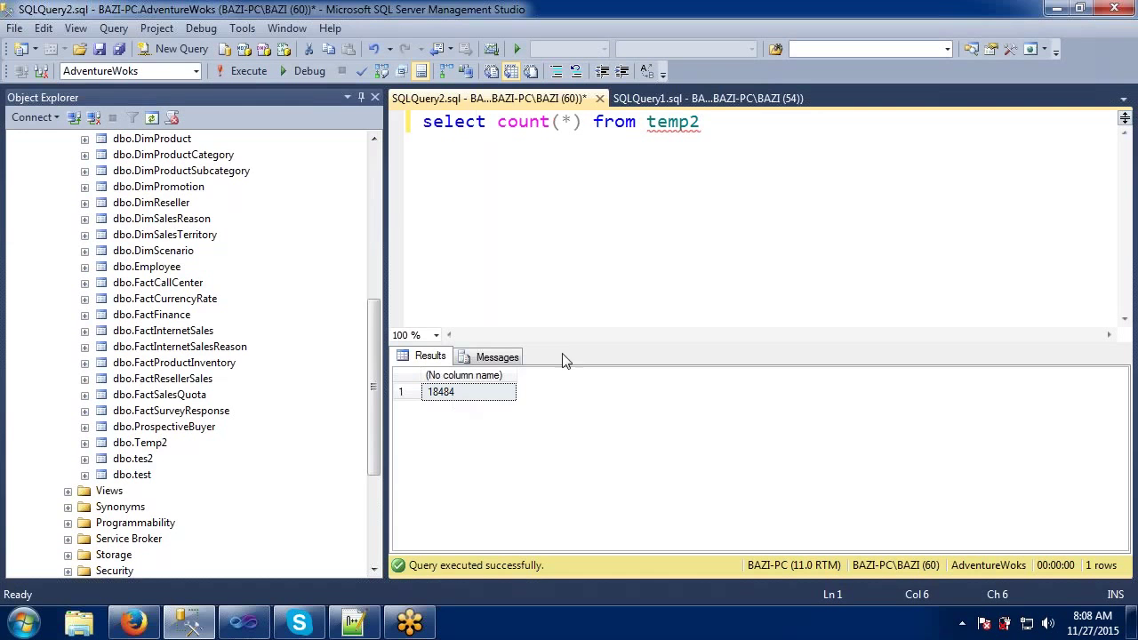
key(End)
Return to Visual Studio and add an OLE DB Source to the new package's empty data flow.
click(1057, 8)
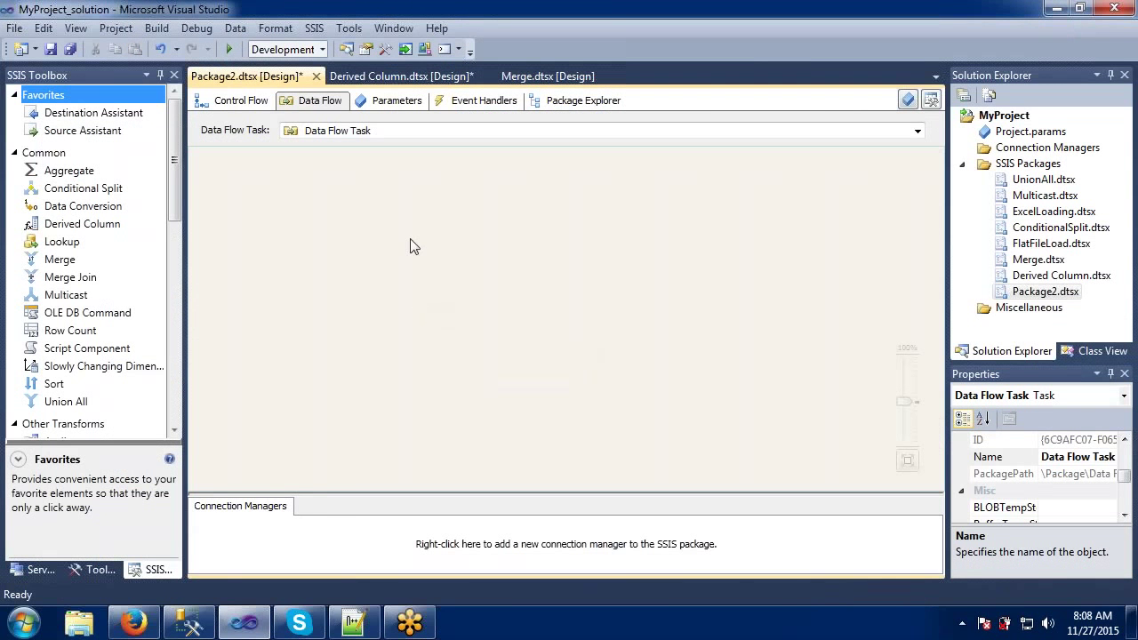
click(17, 155)
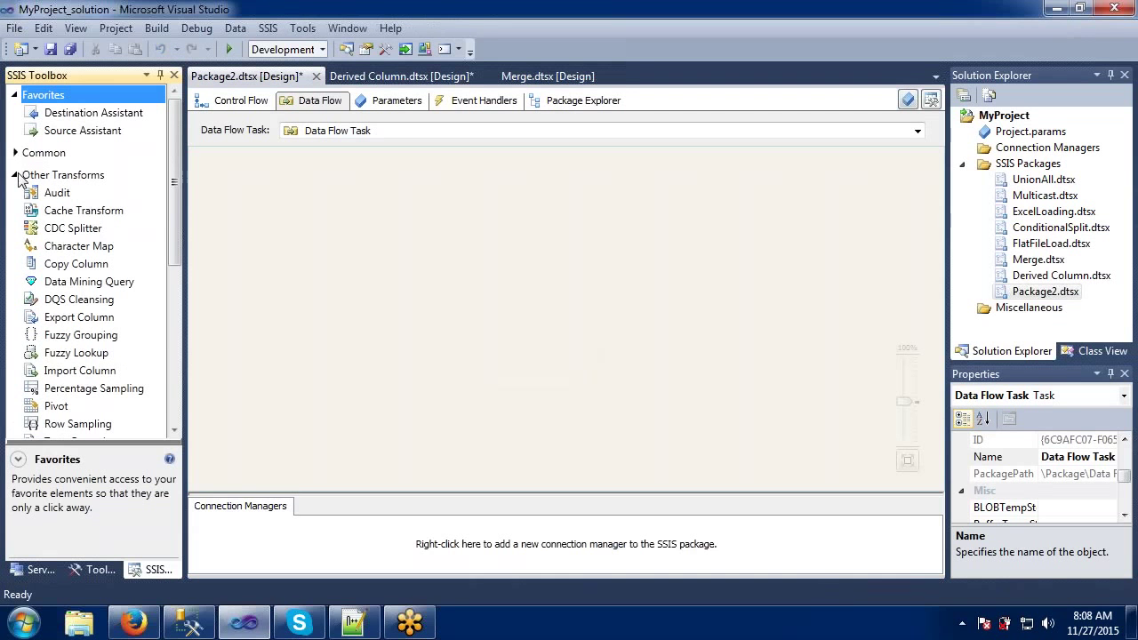
click(17, 175)
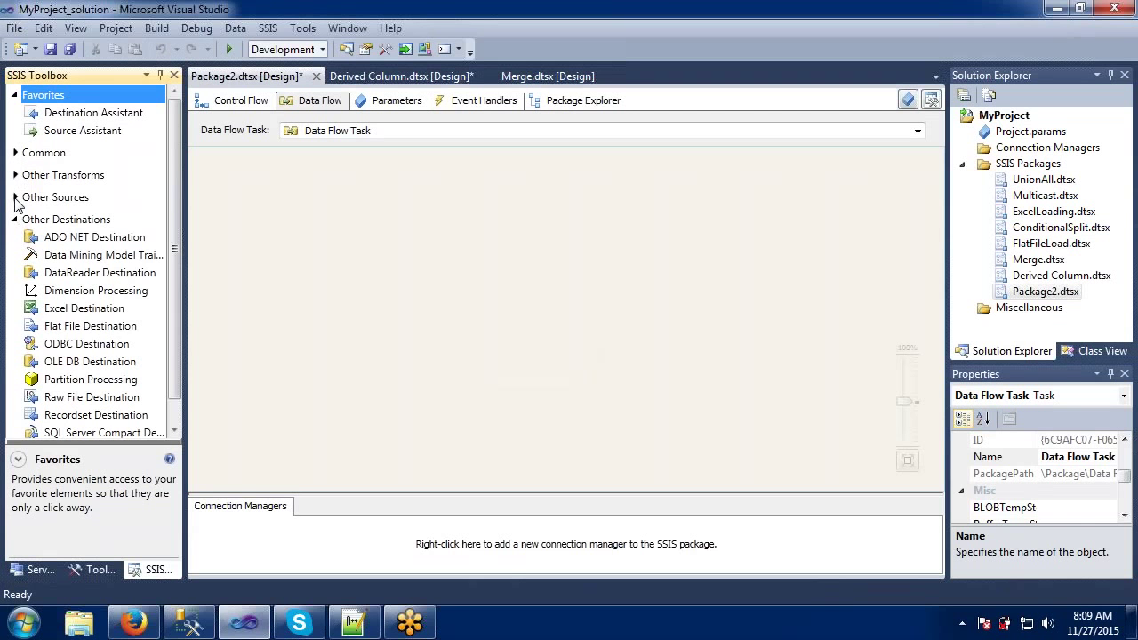
click(14, 197)
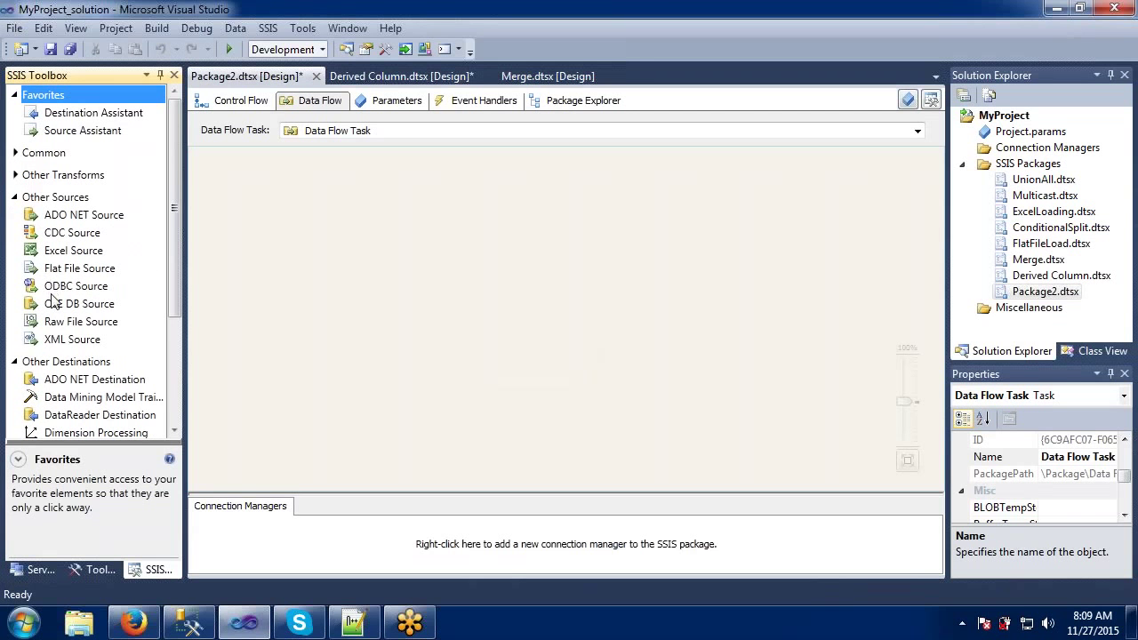
drag(55, 307, 436, 237)
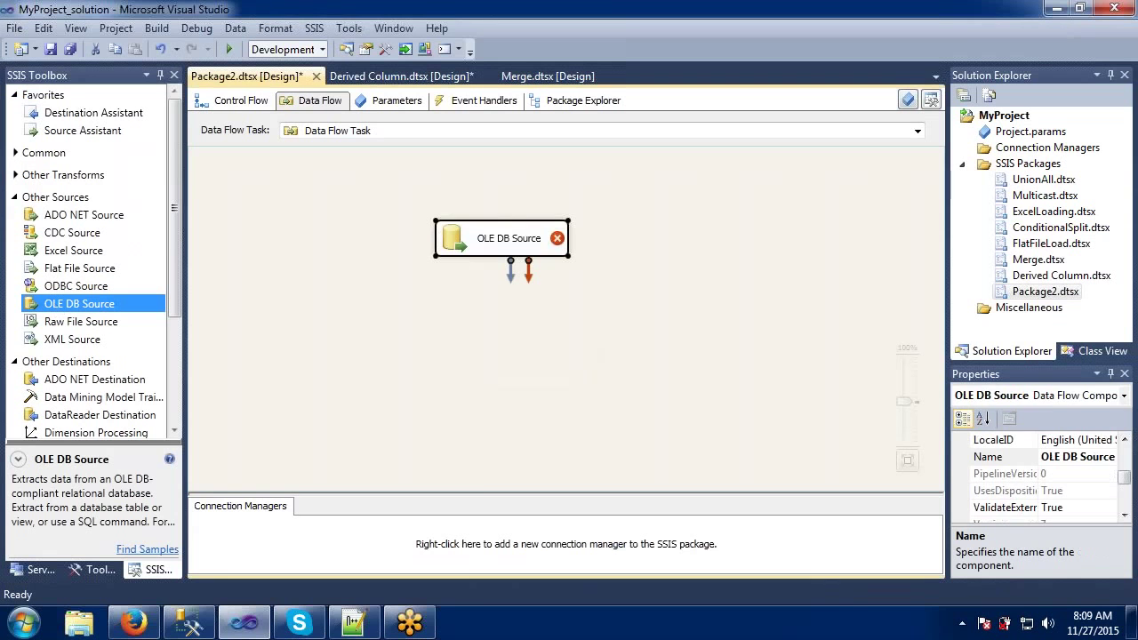
click(207, 629)
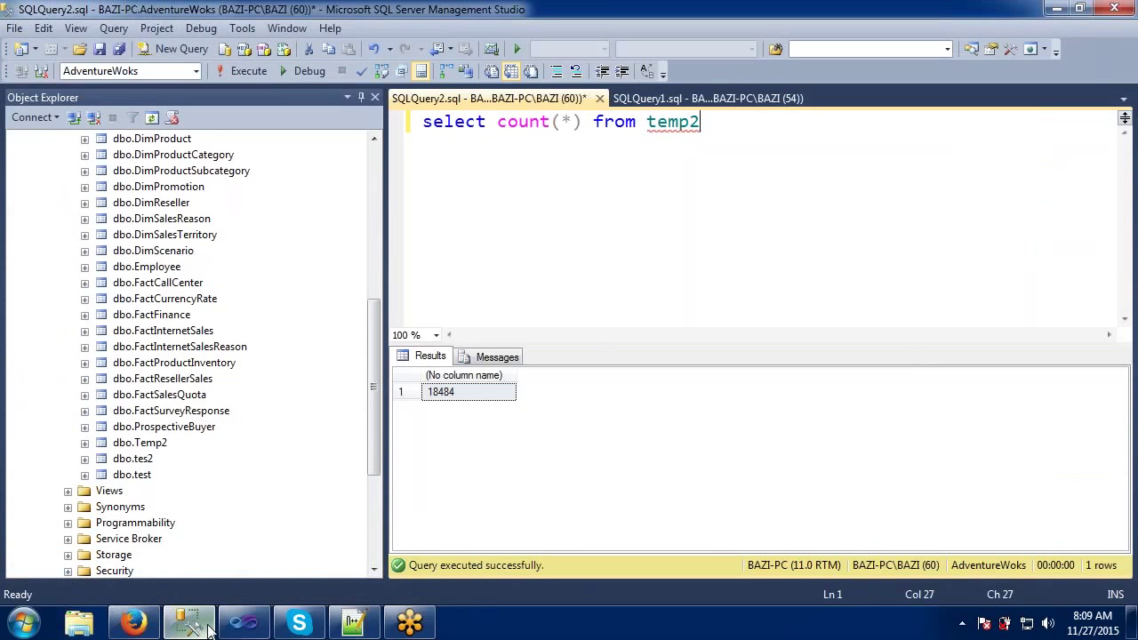
click(208, 628)
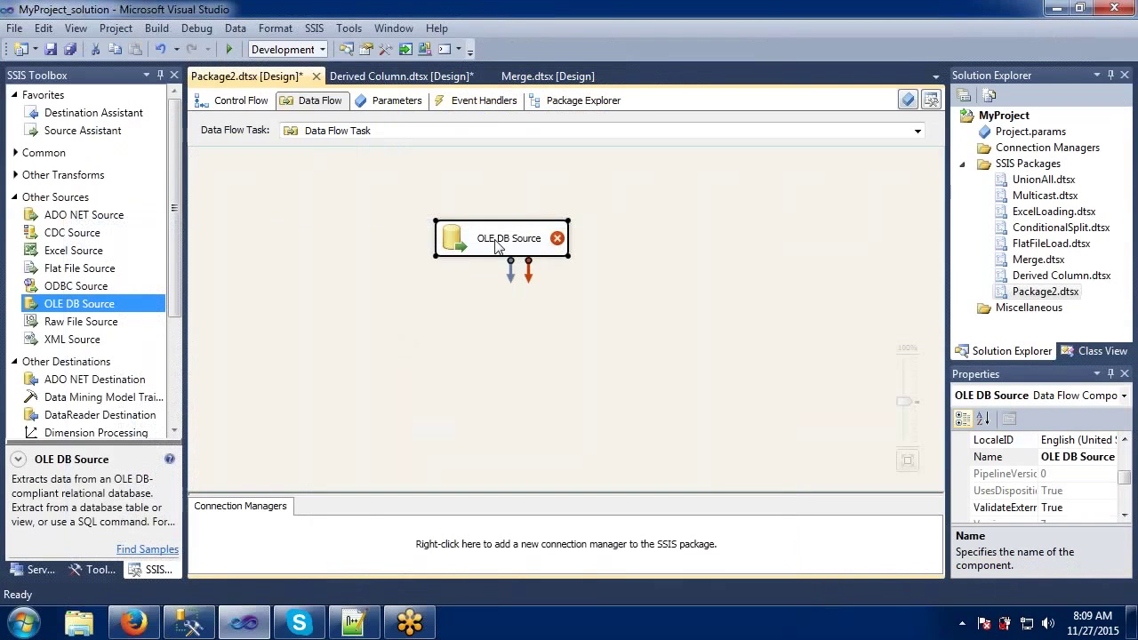
Assign the existing AdventureWoks data connection to the OLE DB Source as its connection manager.
double_click(496, 242)
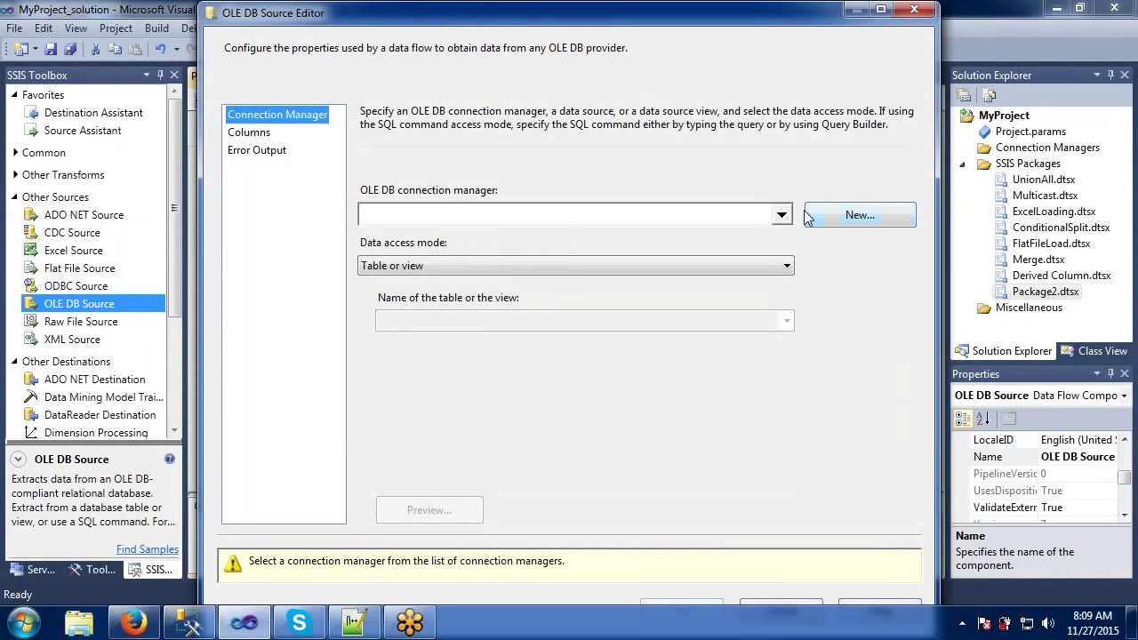
click(809, 216)
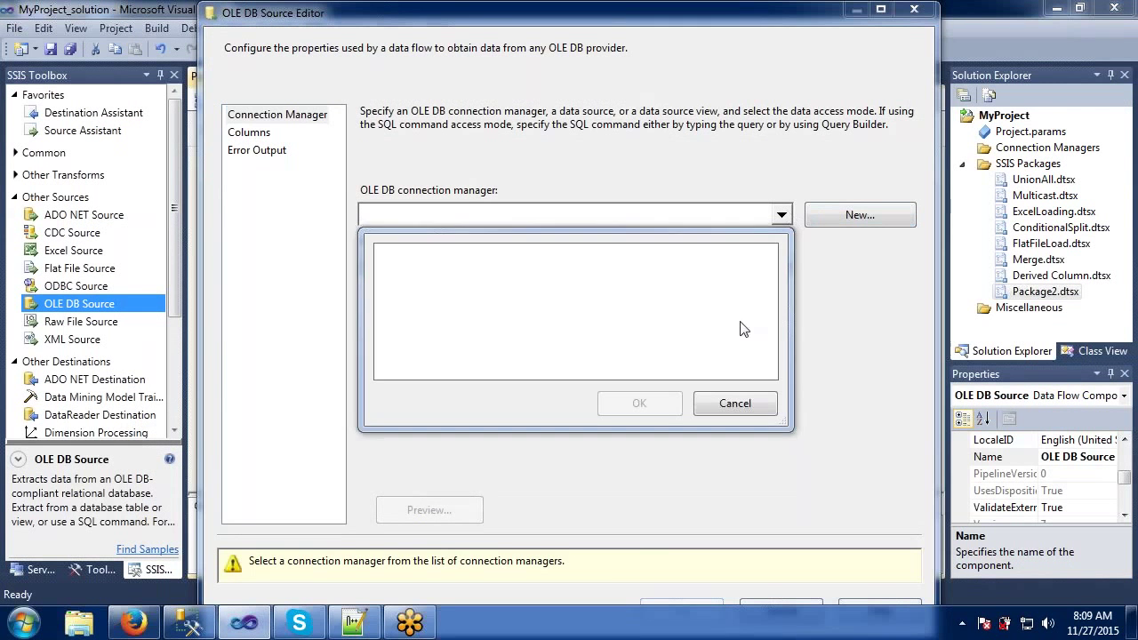
click(735, 403)
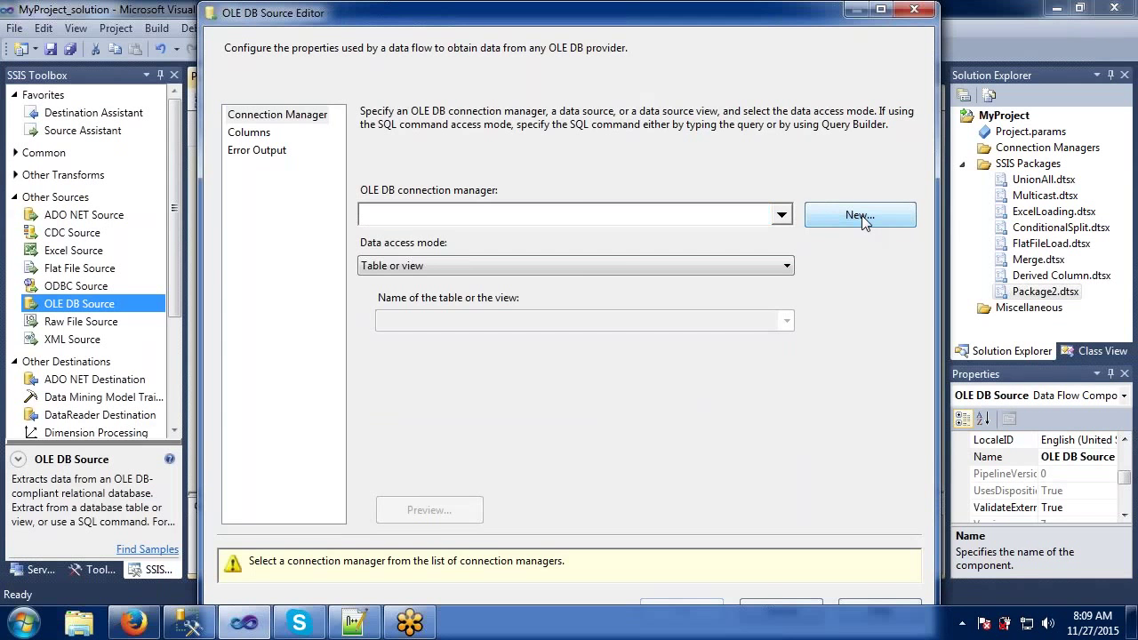
click(859, 216)
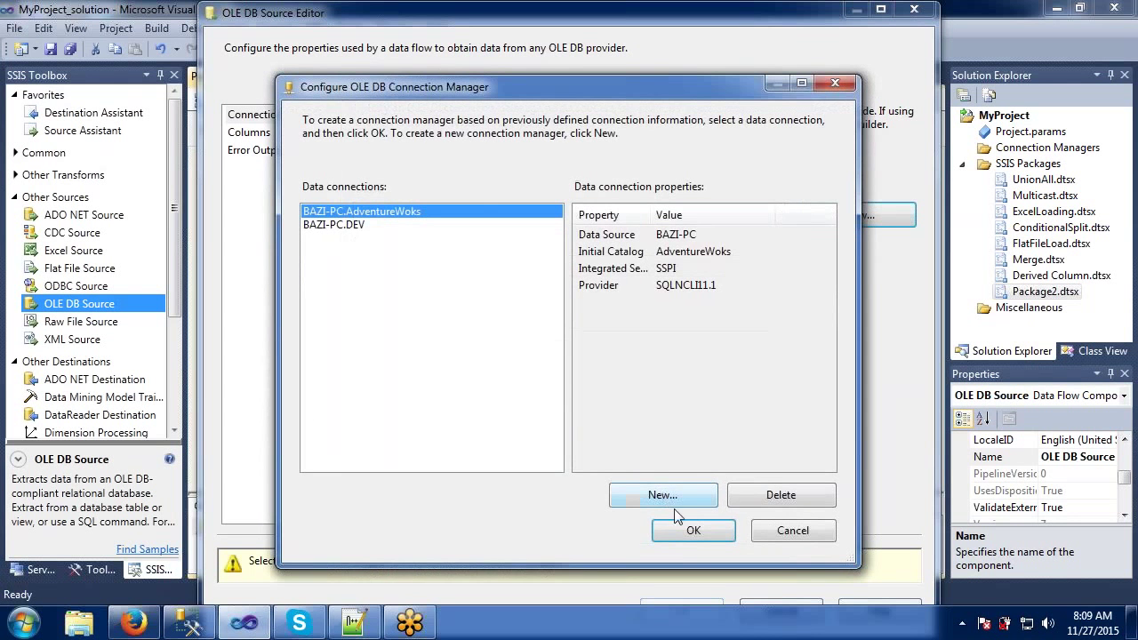
click(692, 532)
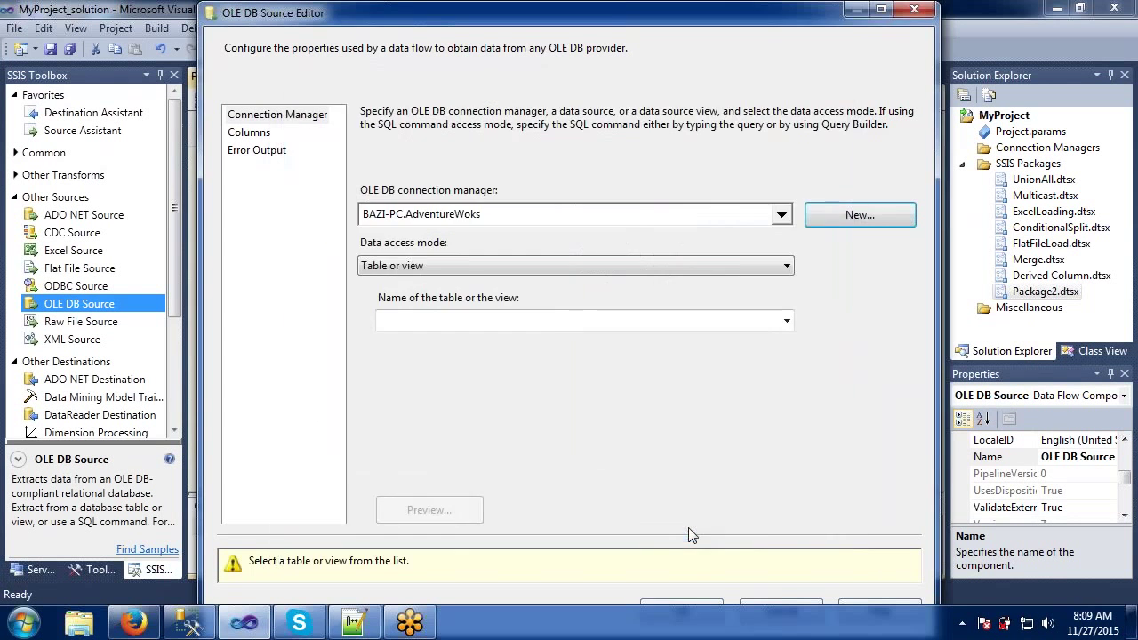
Choose [dbo].[Temp2] as the OLE DB Source's table and show its available external columns.
click(620, 325)
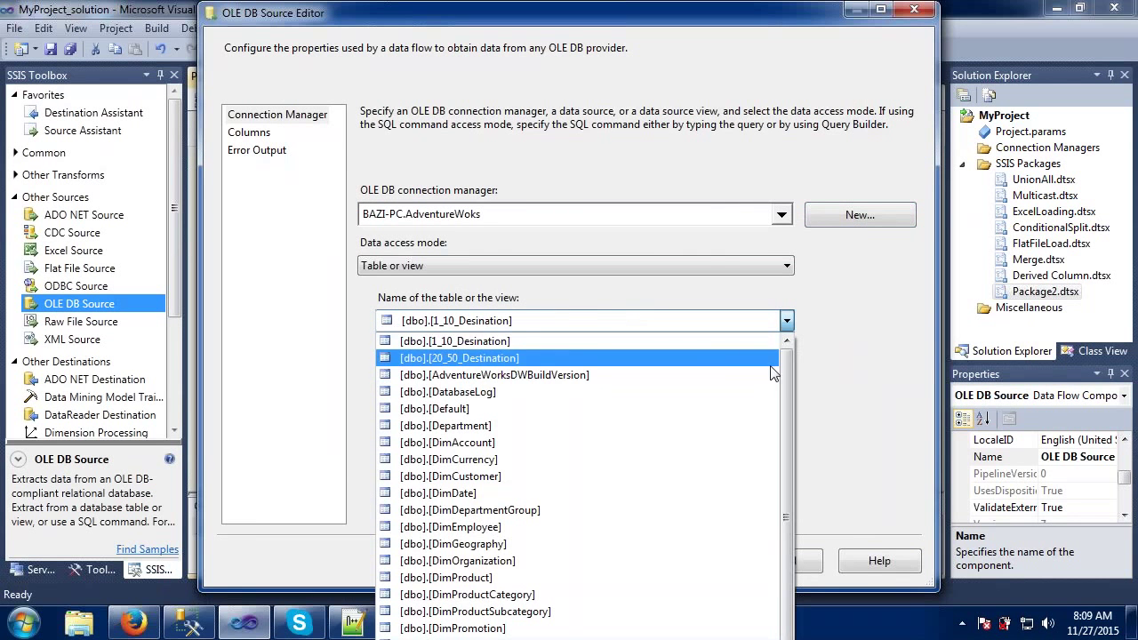
drag(786, 373, 783, 578)
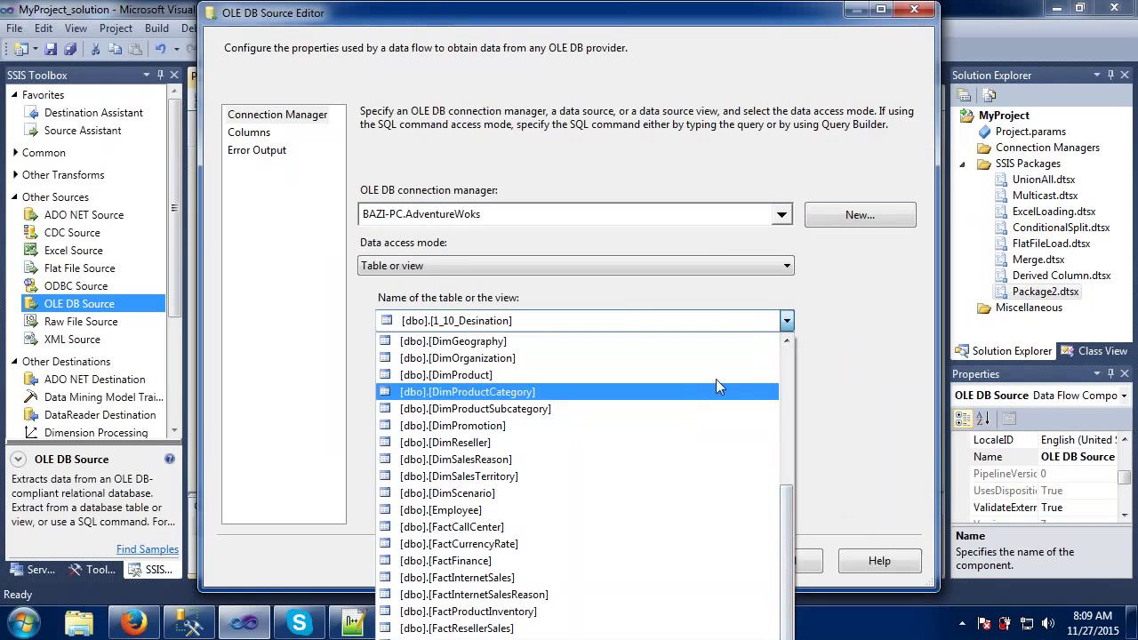
click(782, 16)
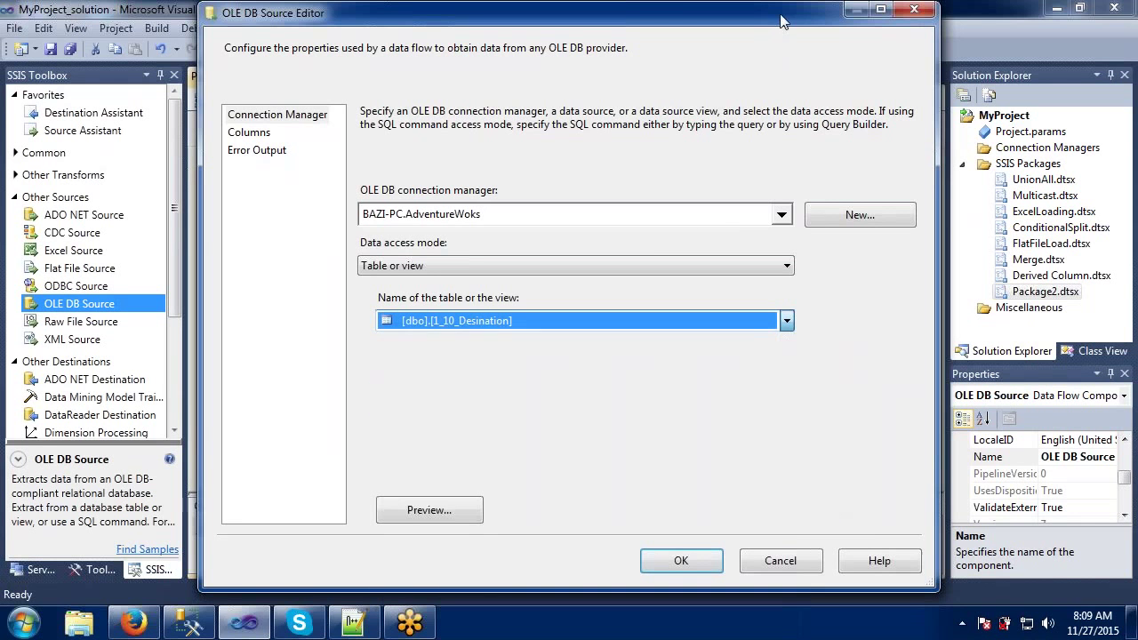
click(785, 320)
drag(786, 308, 785, 405)
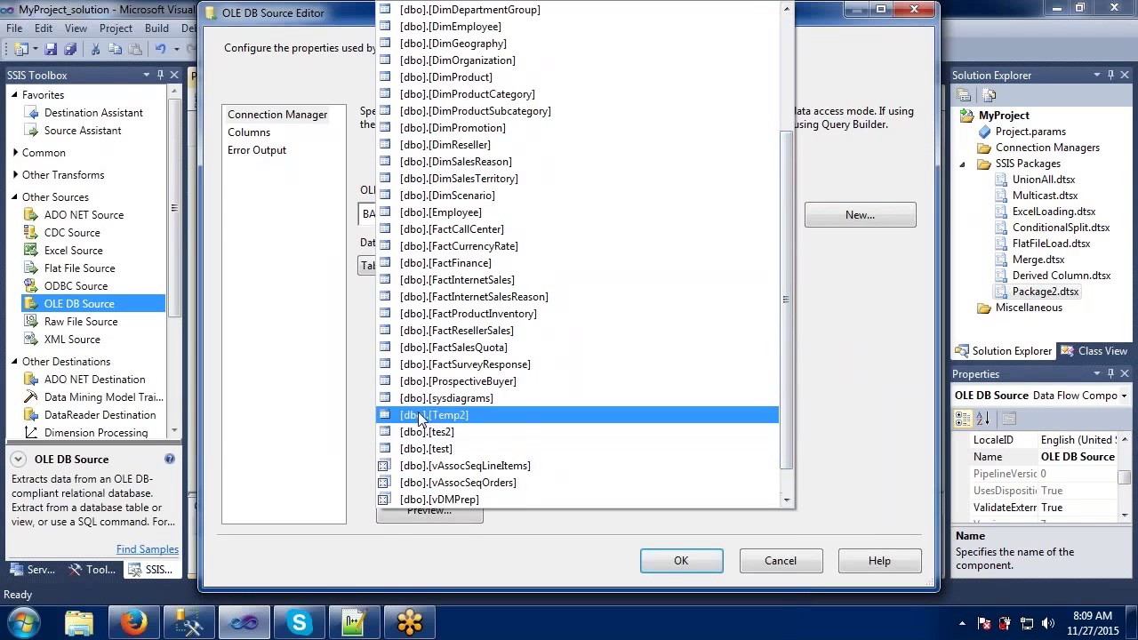
click(419, 414)
click(252, 135)
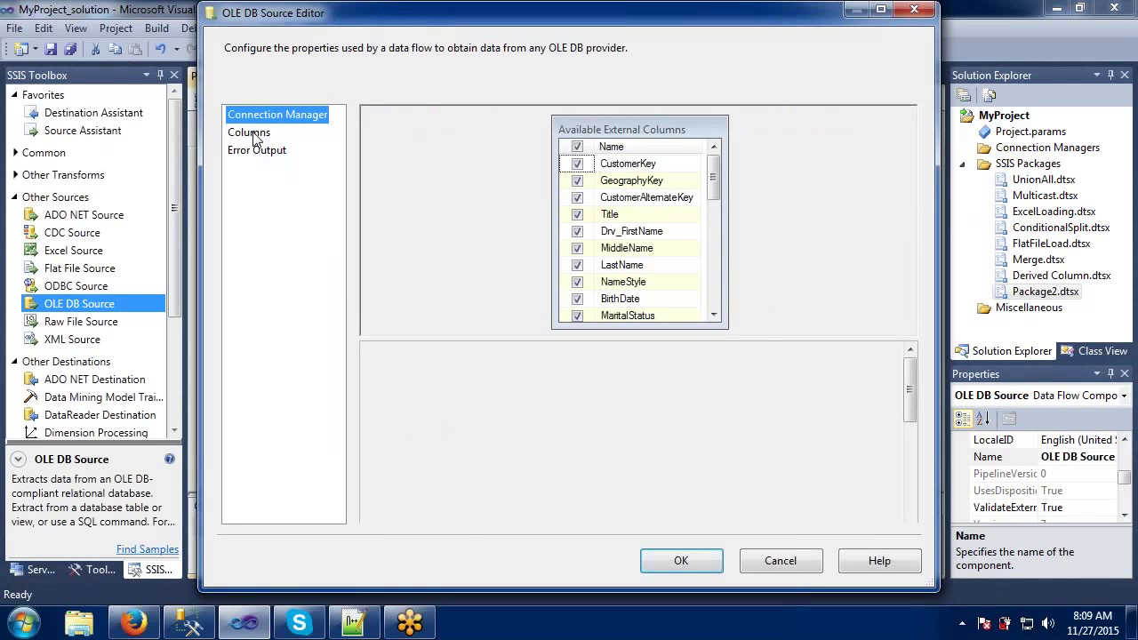
Accept the OLE DB Source settings and connect its output to a new Row Count transformation placed below it.
click(646, 559)
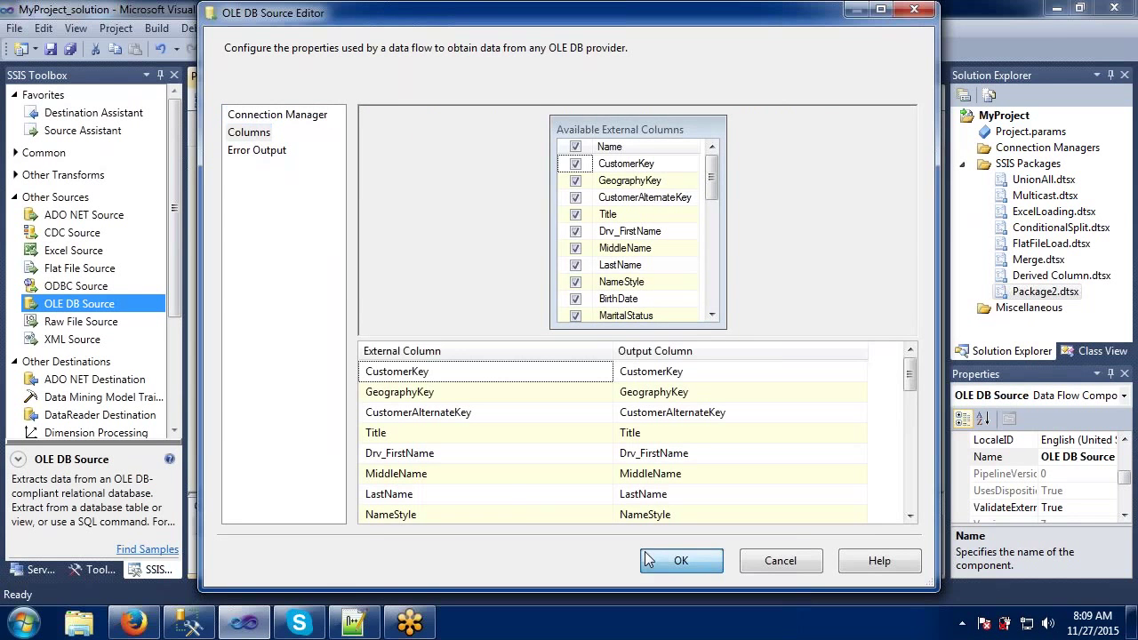
click(374, 351)
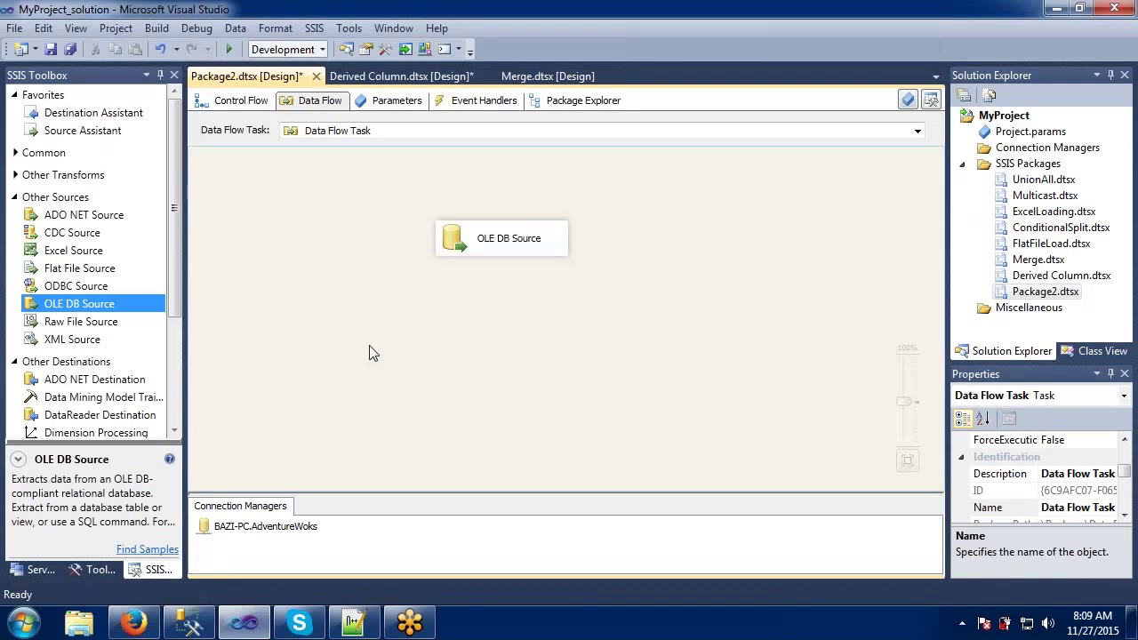
click(15, 153)
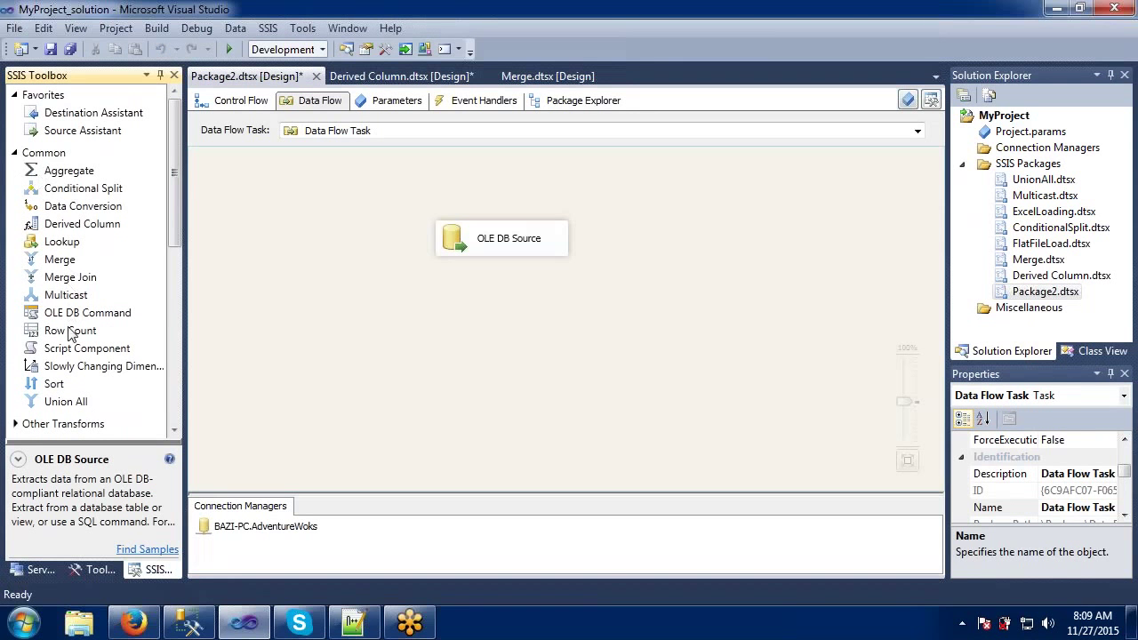
drag(70, 333, 482, 302)
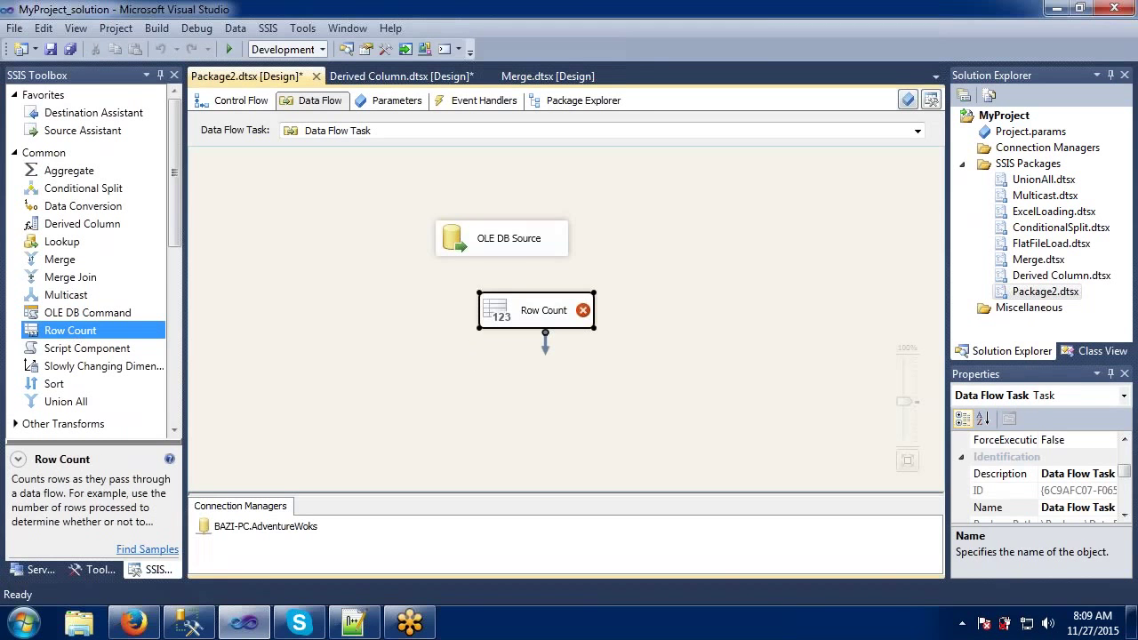
click(496, 253)
drag(496, 252, 526, 307)
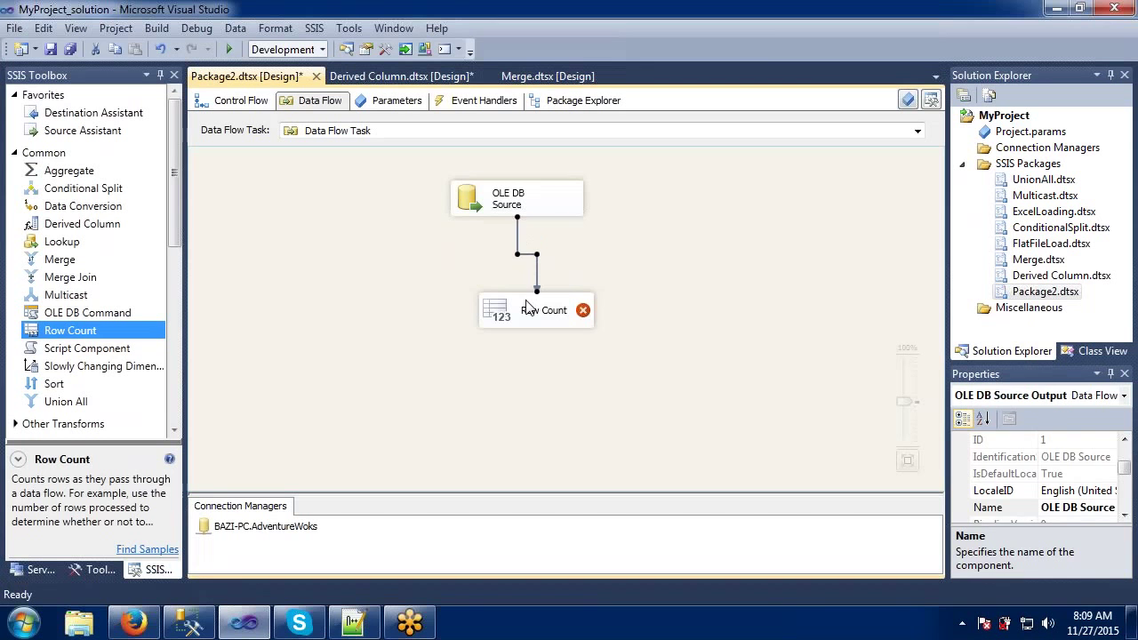
Examine the Row Count transformation's variable setting and close it without choosing a variable.
double_click(526, 309)
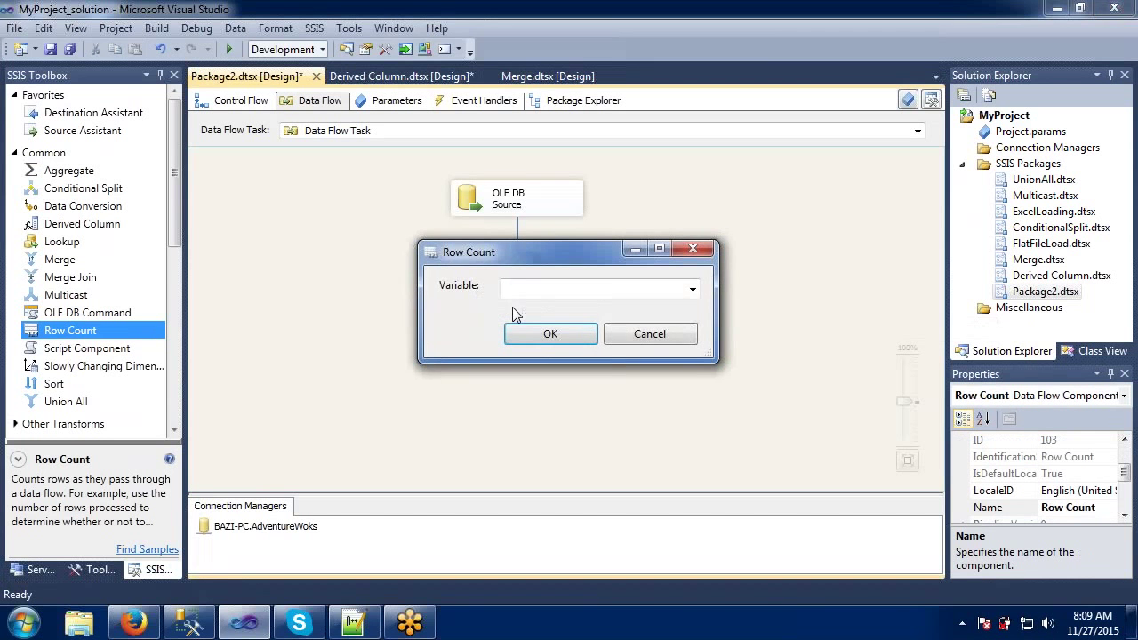
click(625, 333)
click(313, 294)
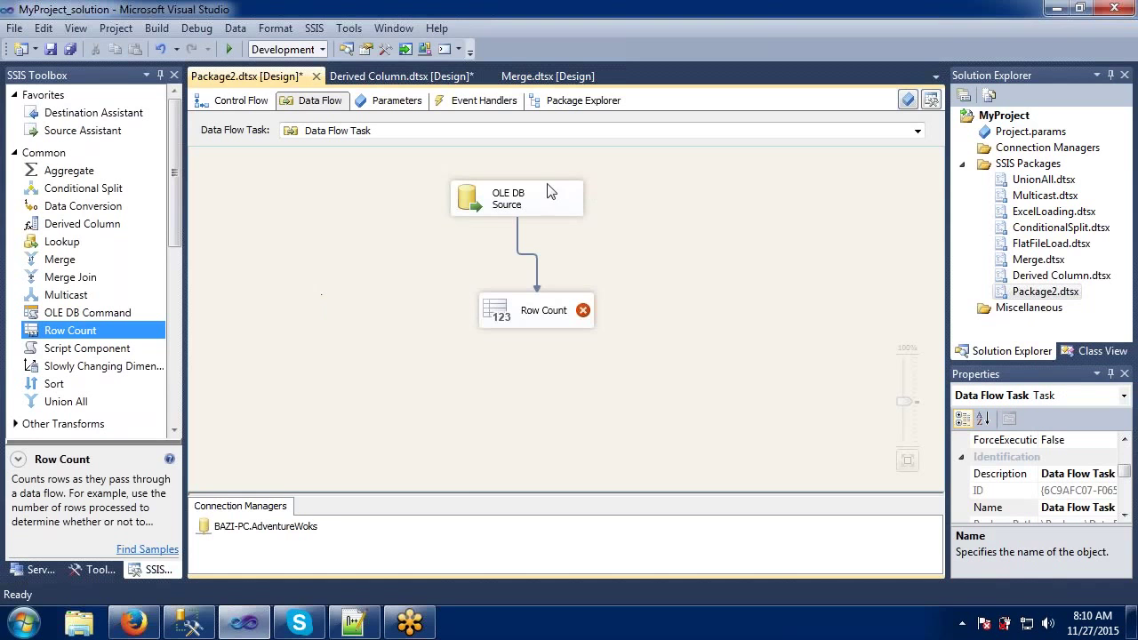
Switch to SQL Server Management Studio to review the temp2 row count query, and return to Visual Studio.
click(362, 629)
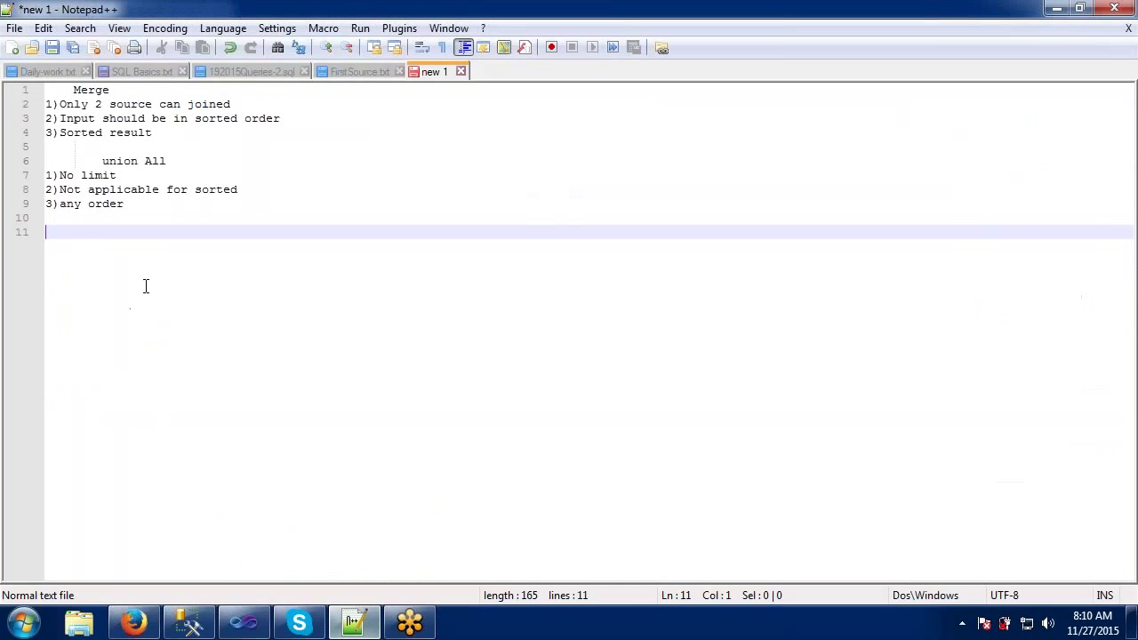
click(189, 622)
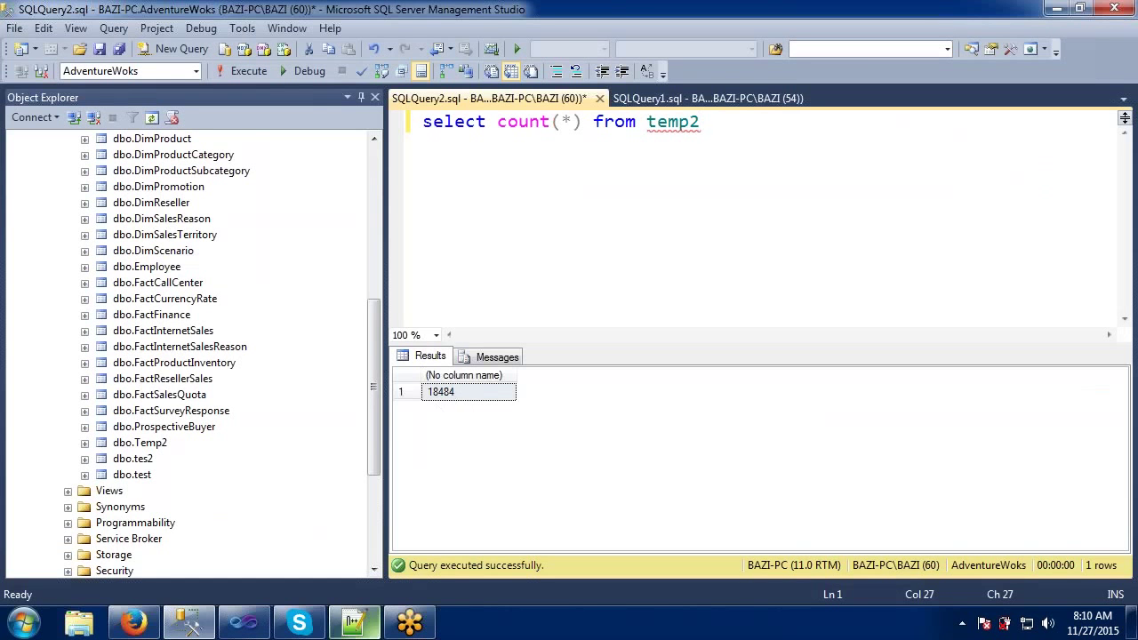
click(250, 630)
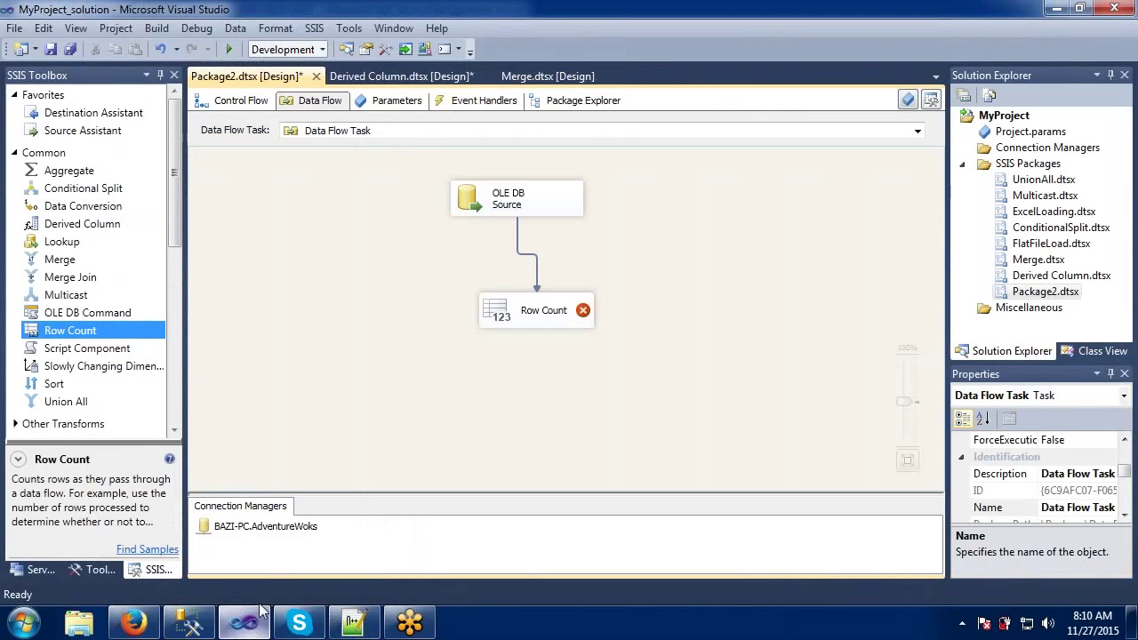
Add a package variable named Rowcount to Package2.
right_click(349, 232)
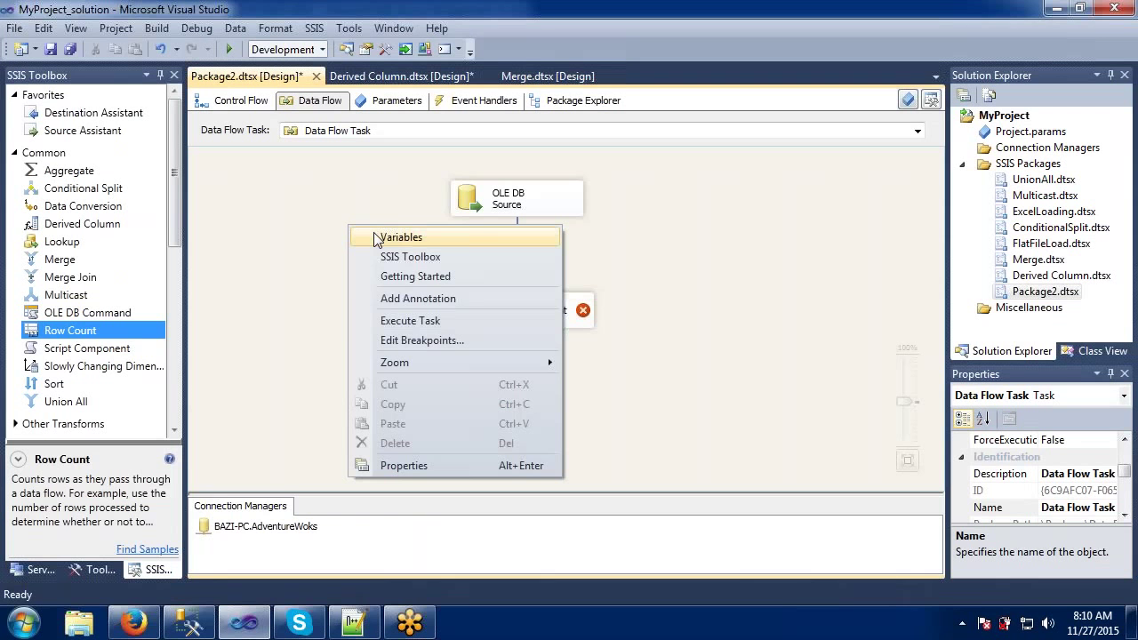
click(375, 239)
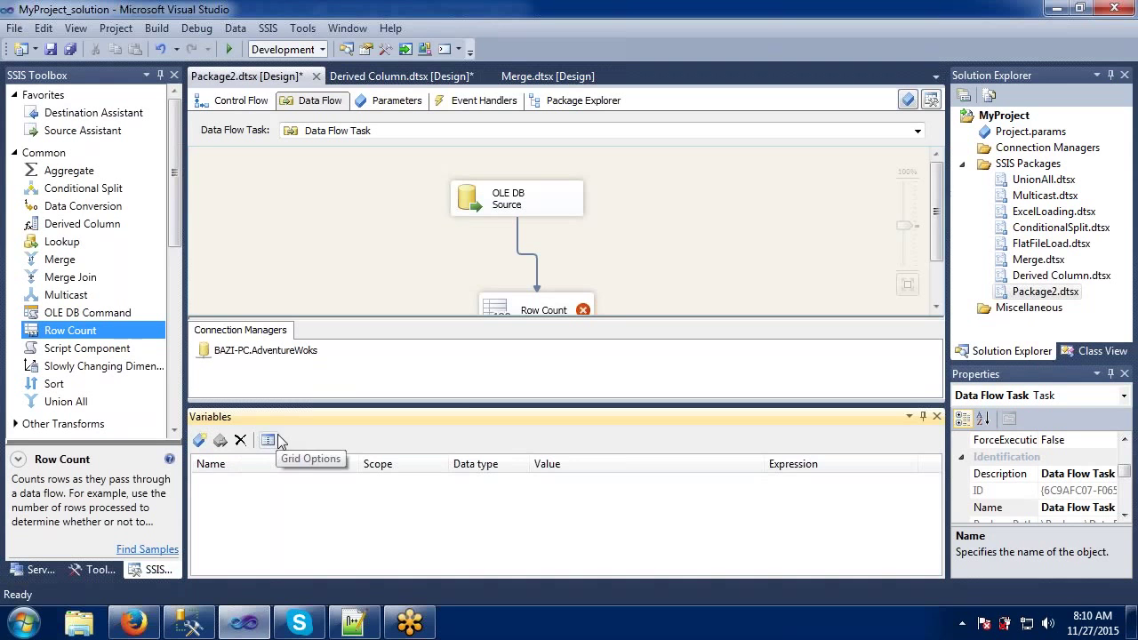
click(200, 441)
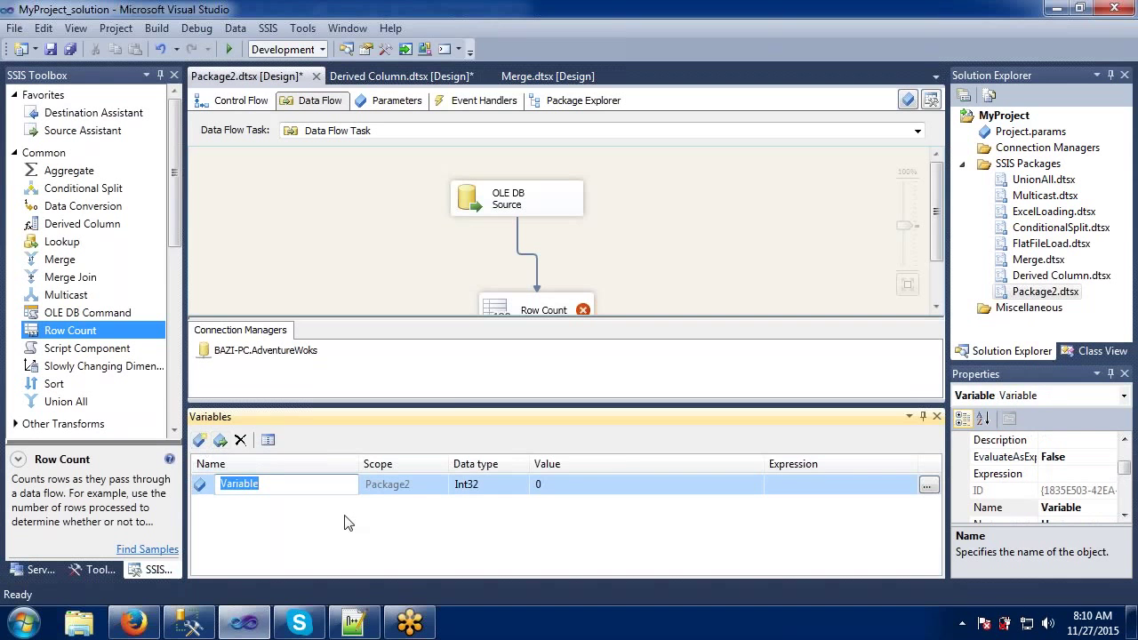
text(Rowcount)
key(Return)
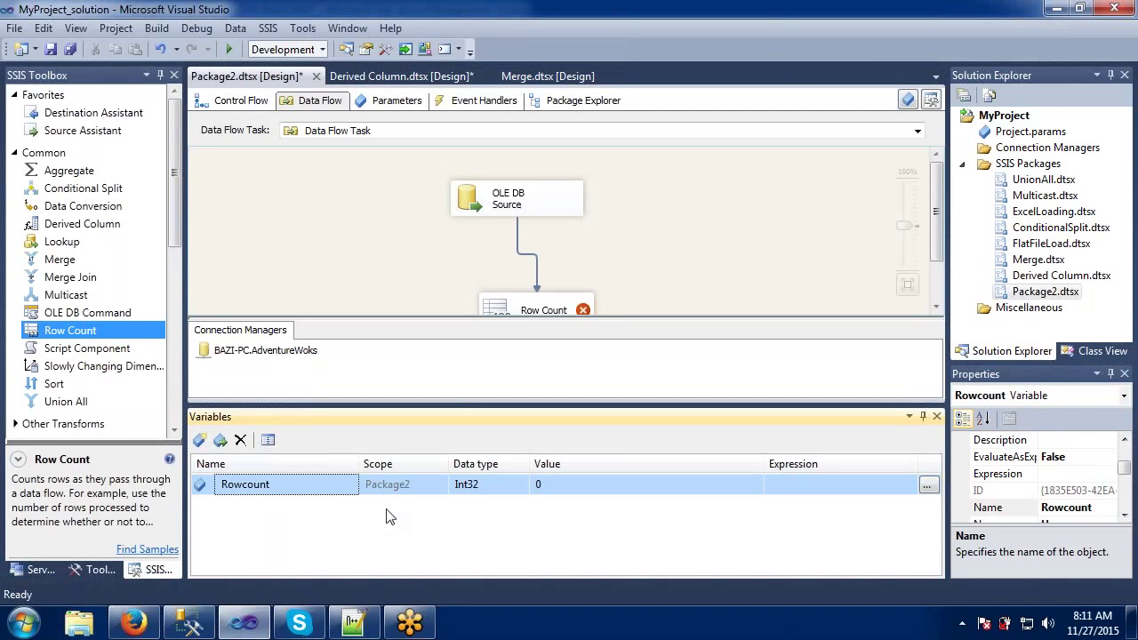
Try 10 as the Rowcount variable's value and set it back to 0.
click(438, 483)
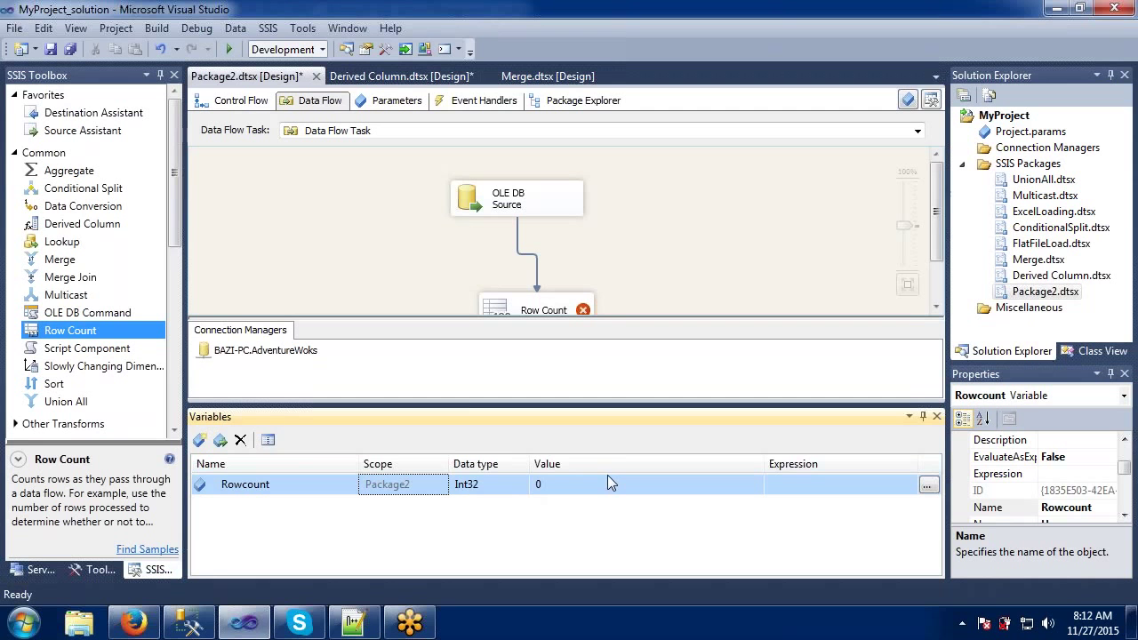
click(399, 262)
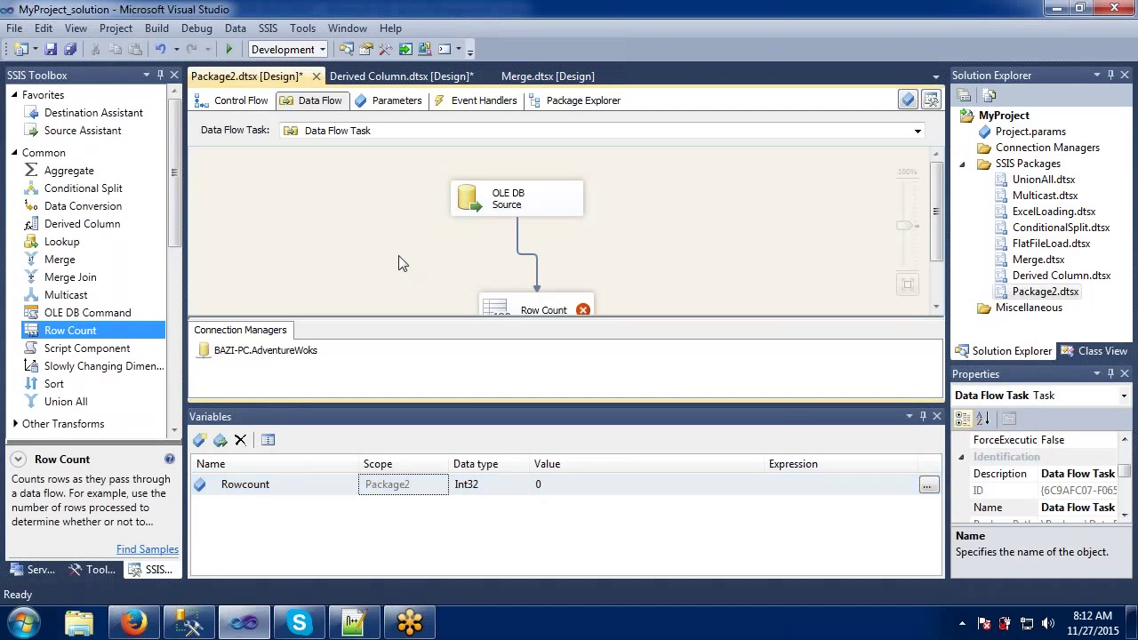
click(549, 483)
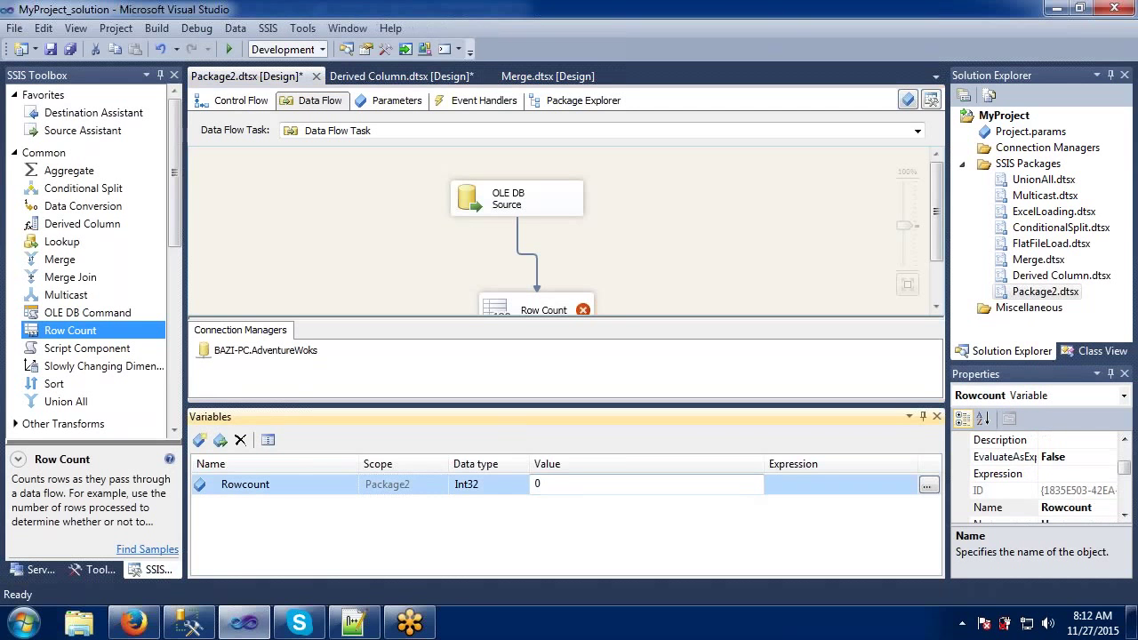
key(BackSpace)
text(10)
key(BackSpace)
key(BackSpace)
text(0)
click(395, 264)
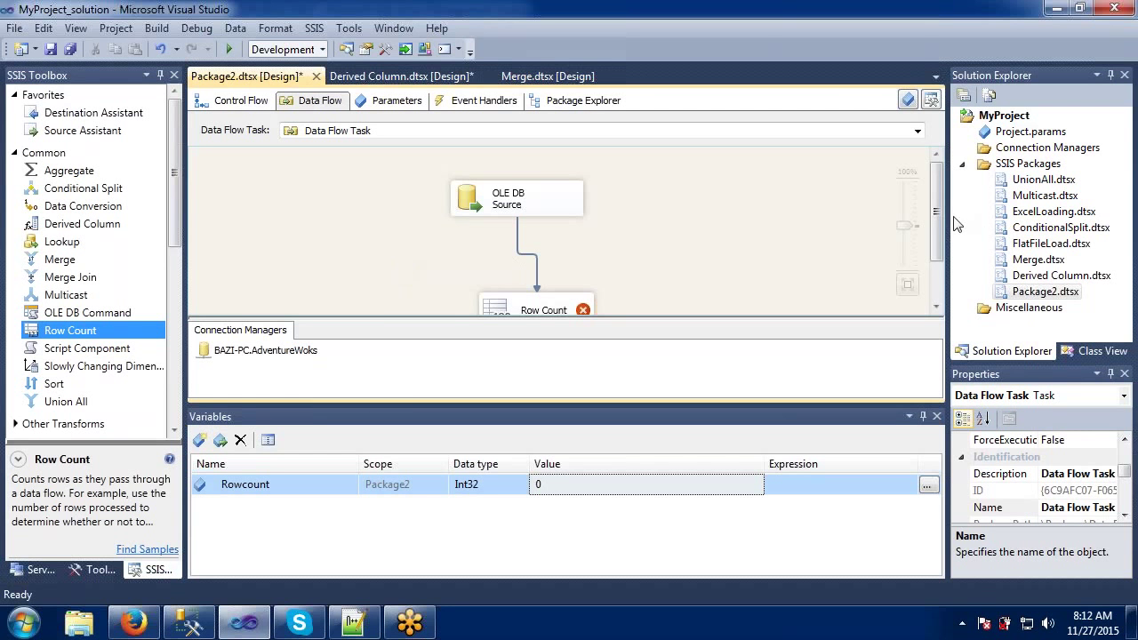
Assign User::Rowcount as the variable of the Row Count transformation.
scroll(936, 224, down, 1)
scroll(936, 224, down, 3)
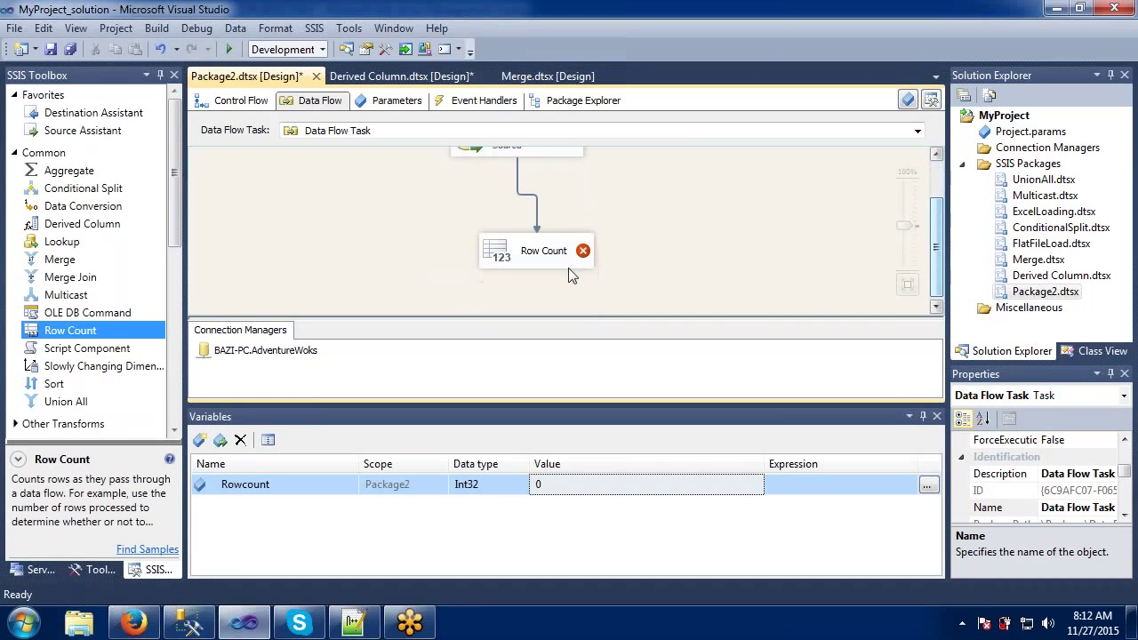
double_click(499, 252)
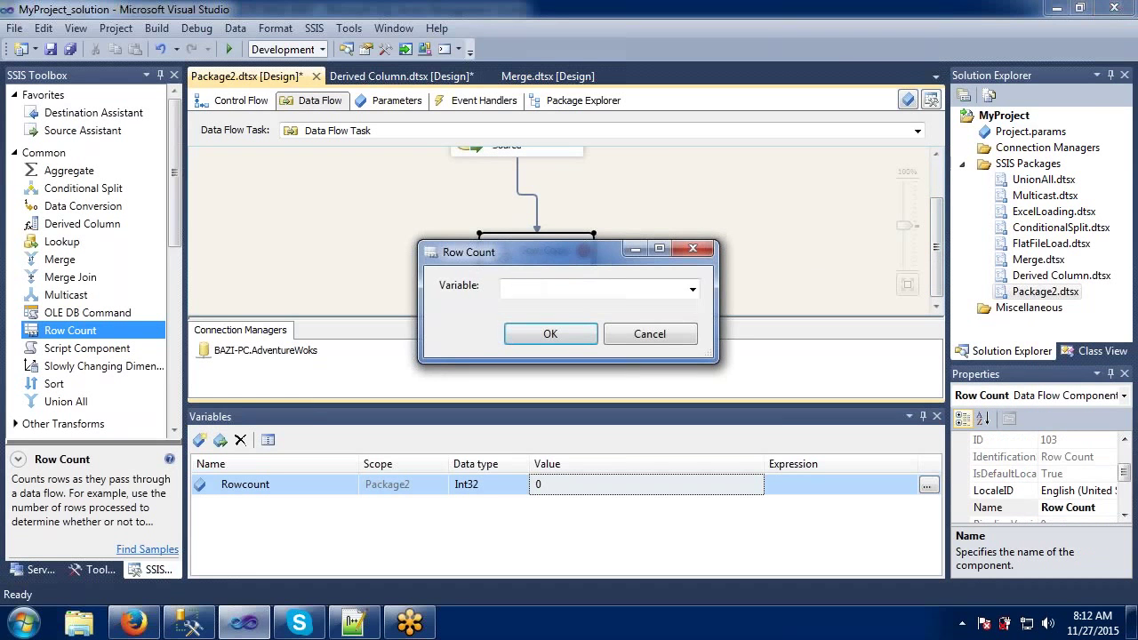
click(512, 291)
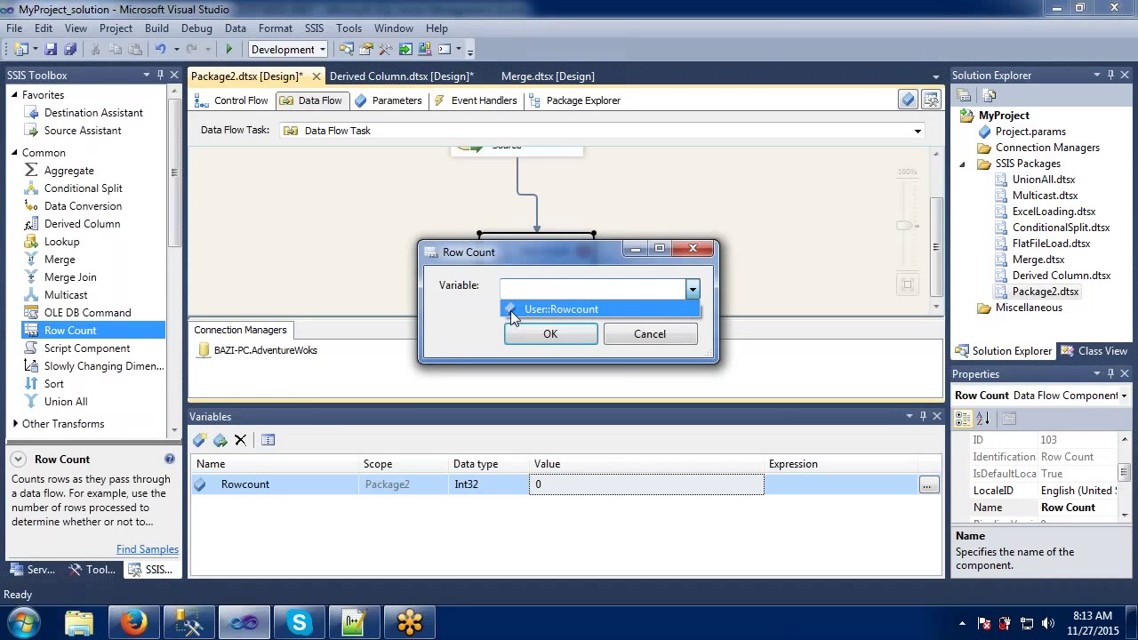
click(512, 309)
click(523, 333)
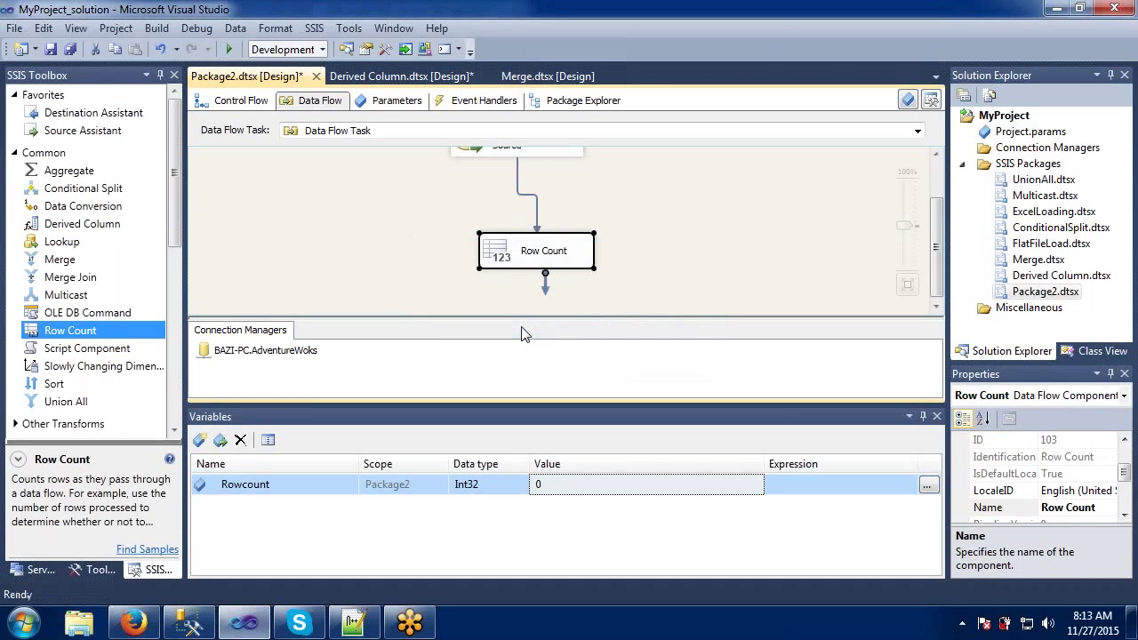
Close the list of package variables and save Package2.
click(357, 221)
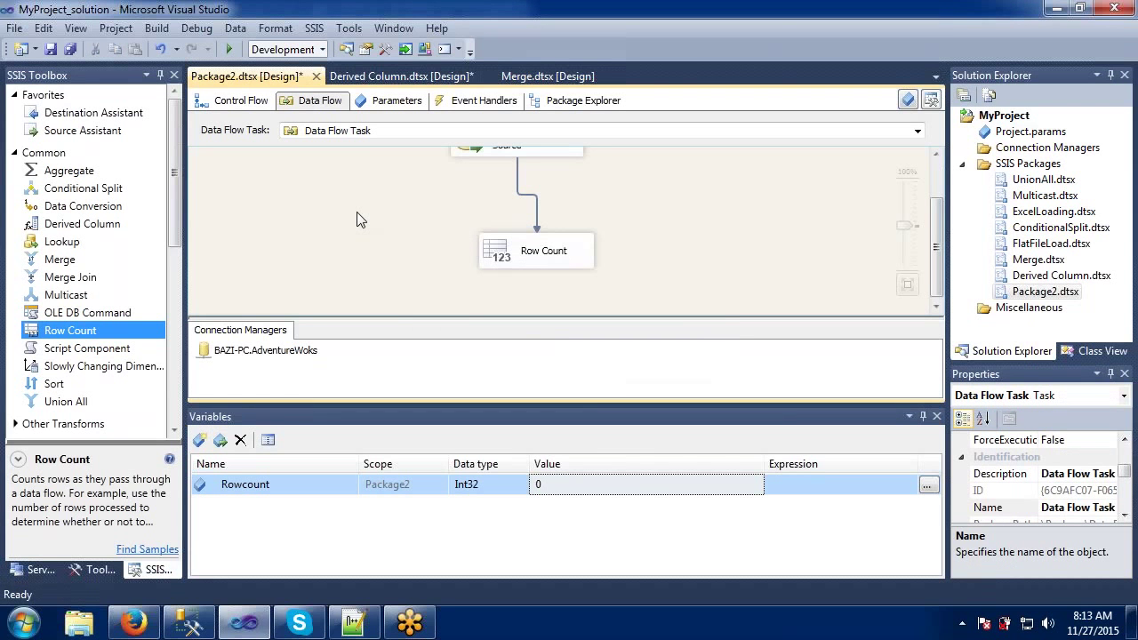
click(937, 417)
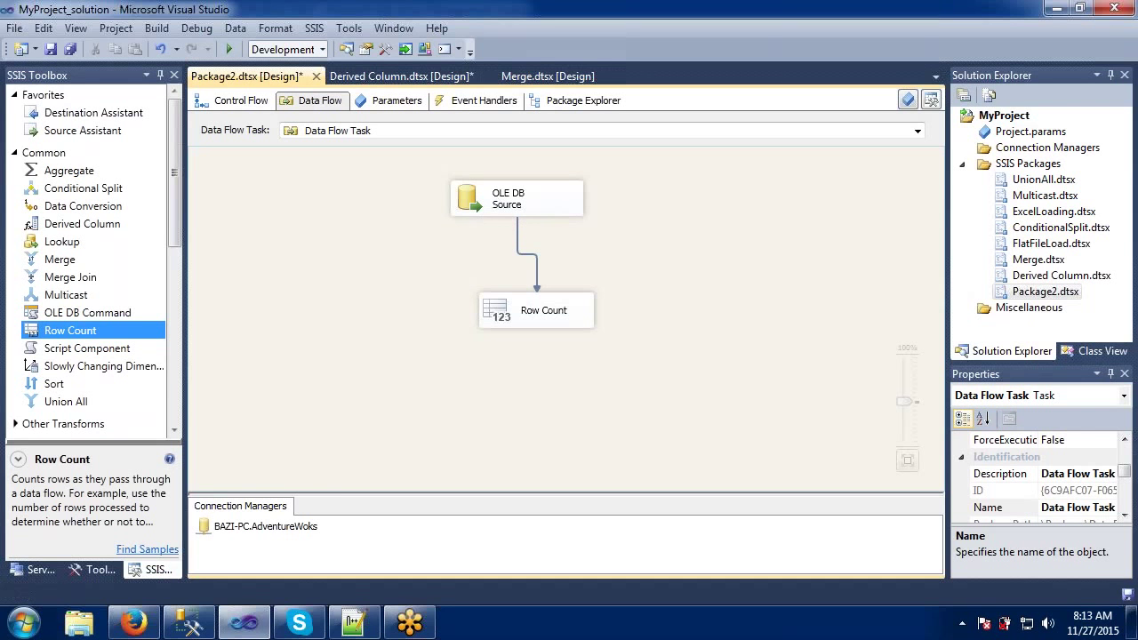
key(ctrl+s)
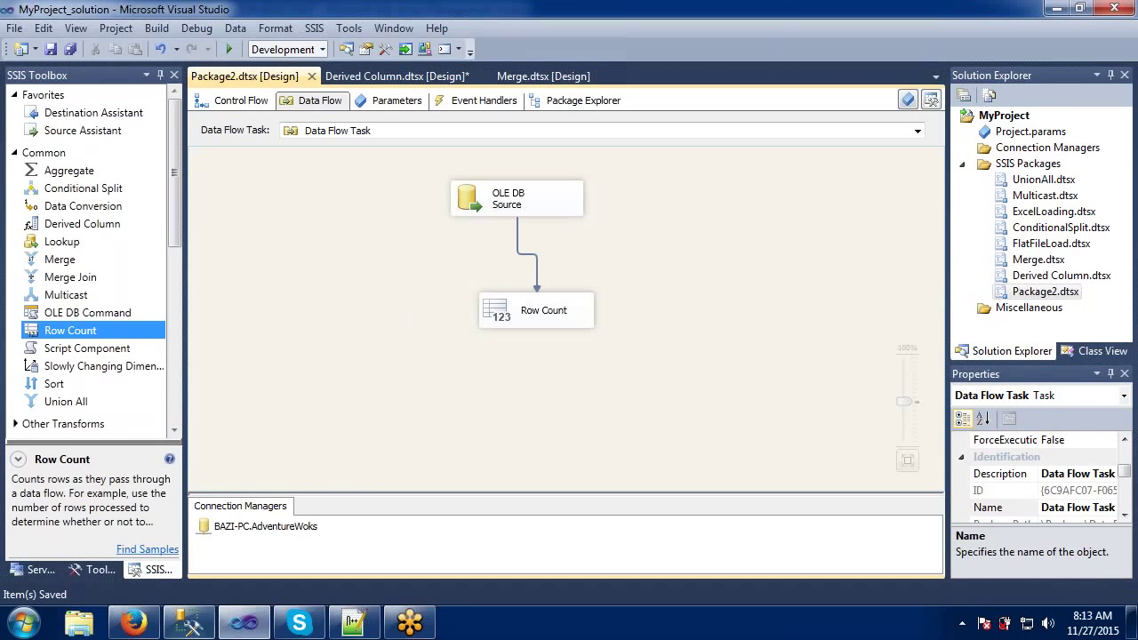
Check the select count(*) from temp2 result in SQL Server Management Studio and return to Visual Studio.
click(189, 631)
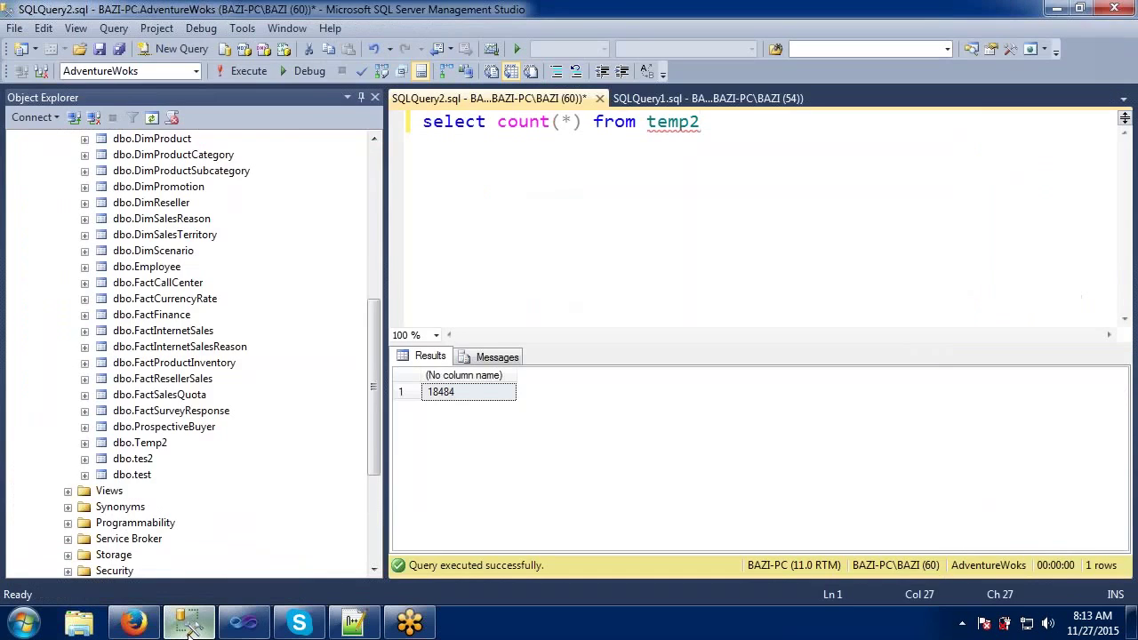
click(189, 632)
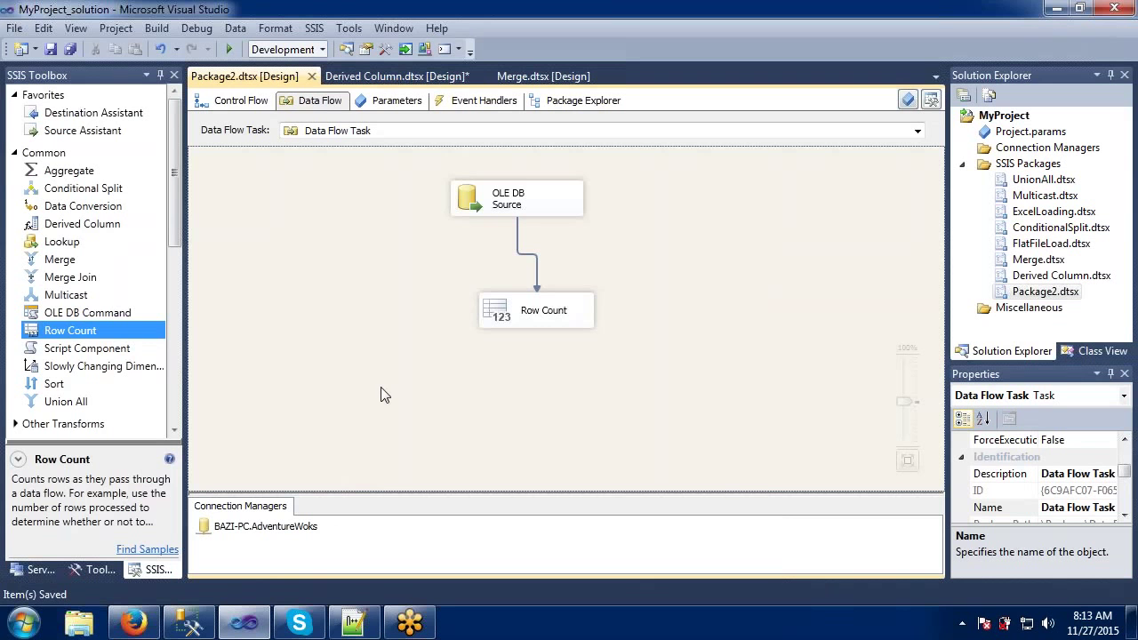
Run Package2 from its control flow, inspect the rows passing through the Data Flow Task, and stop debugging.
click(238, 100)
click(292, 192)
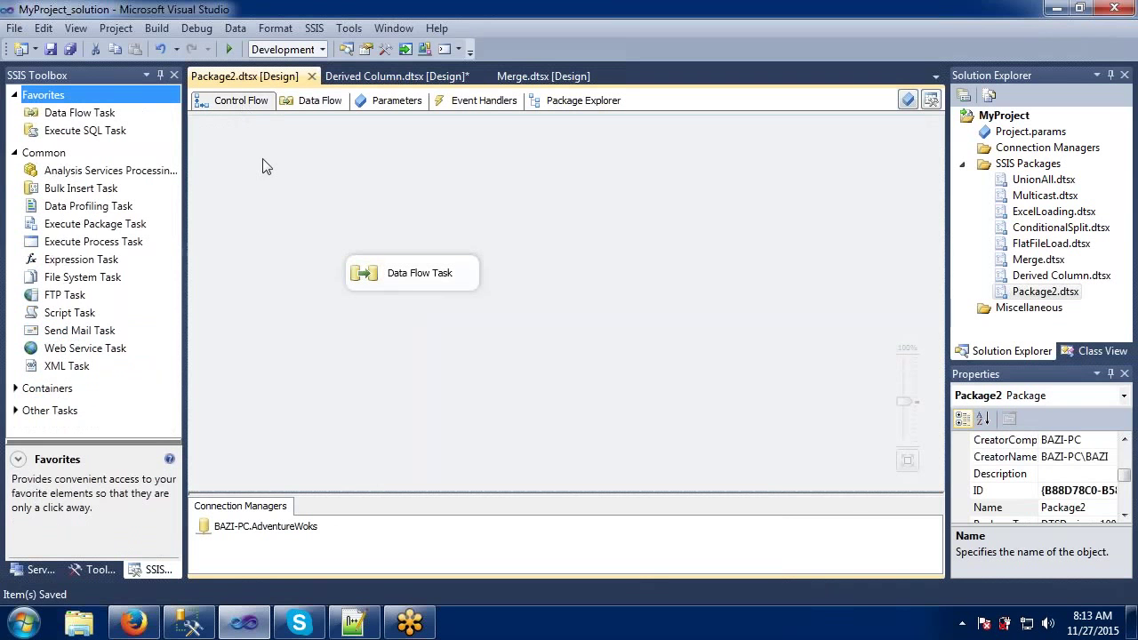
click(233, 49)
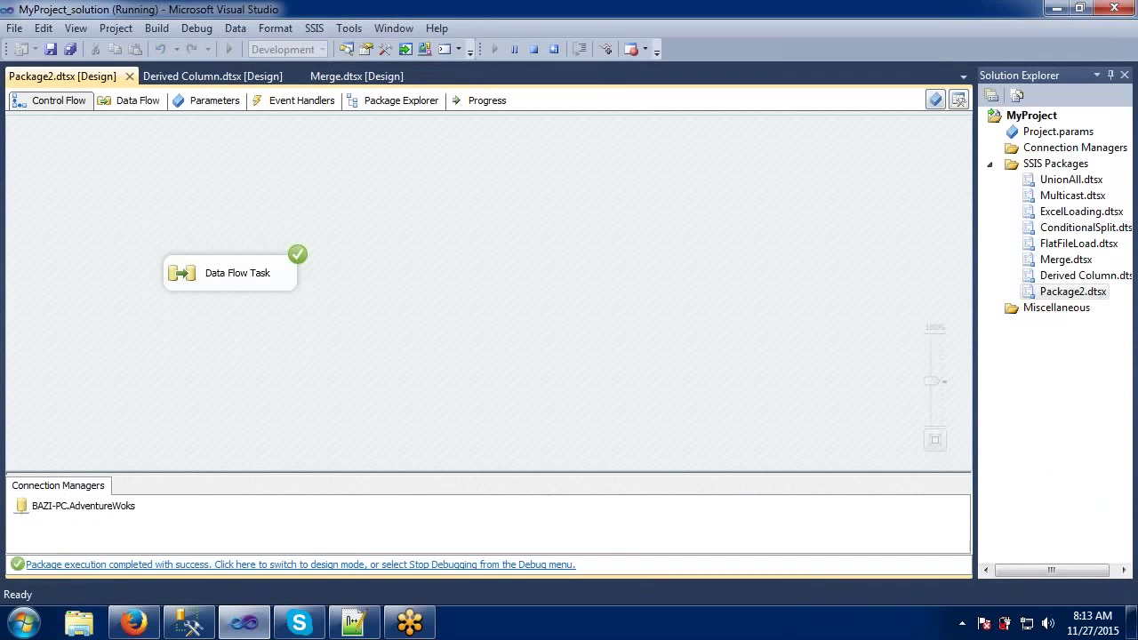
double_click(249, 269)
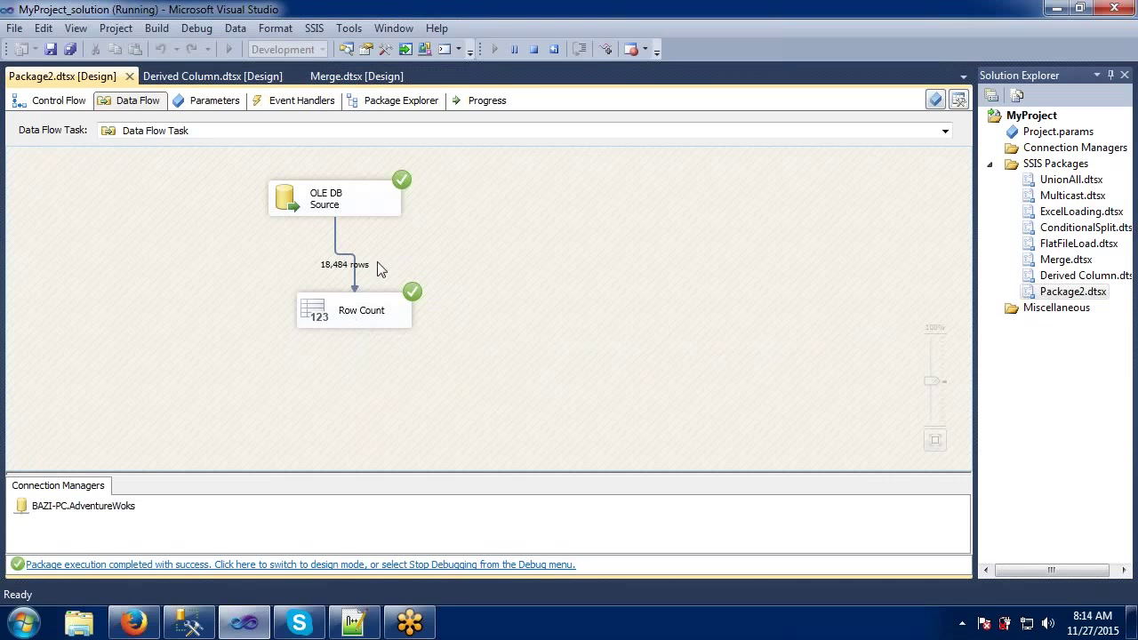
click(534, 49)
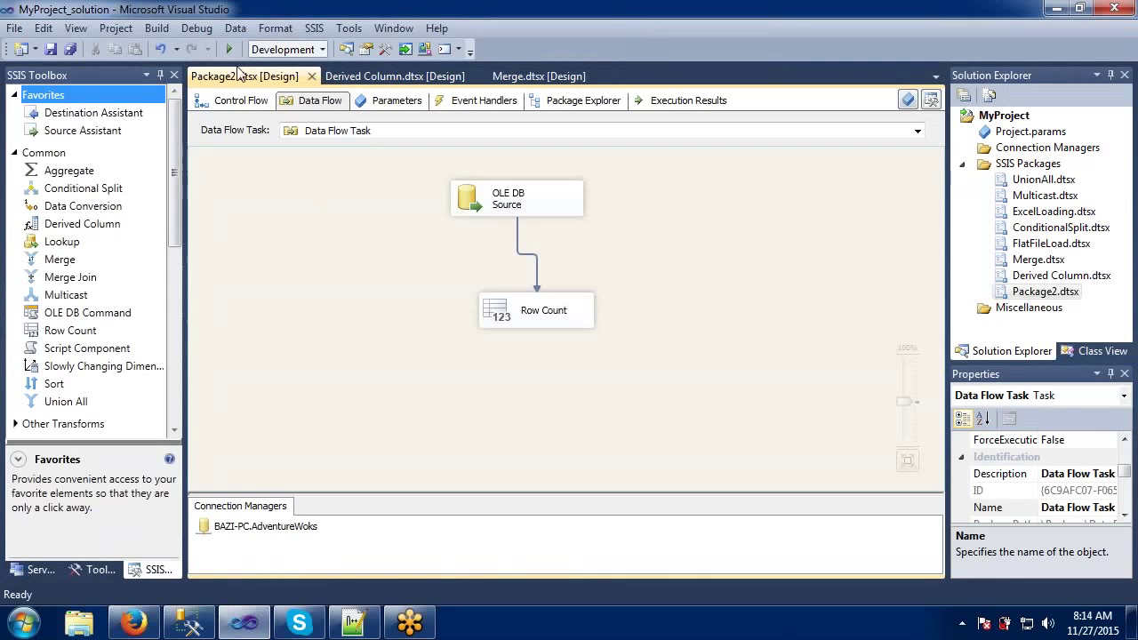
Add a Script Task to Package2's control flow and connect the Data Flow Task to it with a precedence constraint.
click(241, 101)
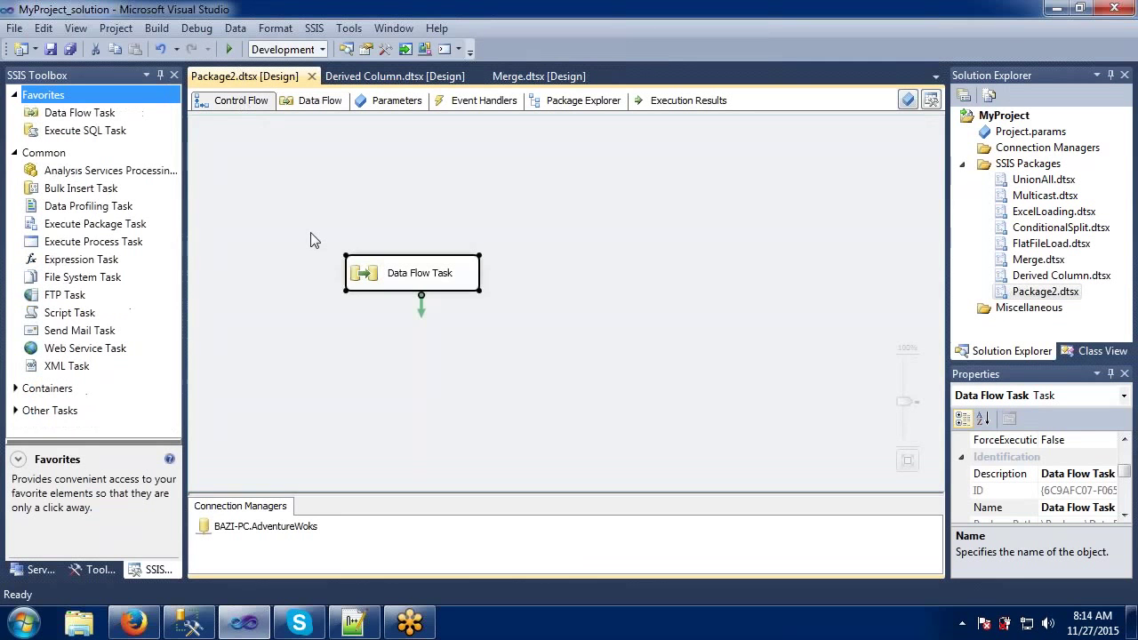
click(311, 240)
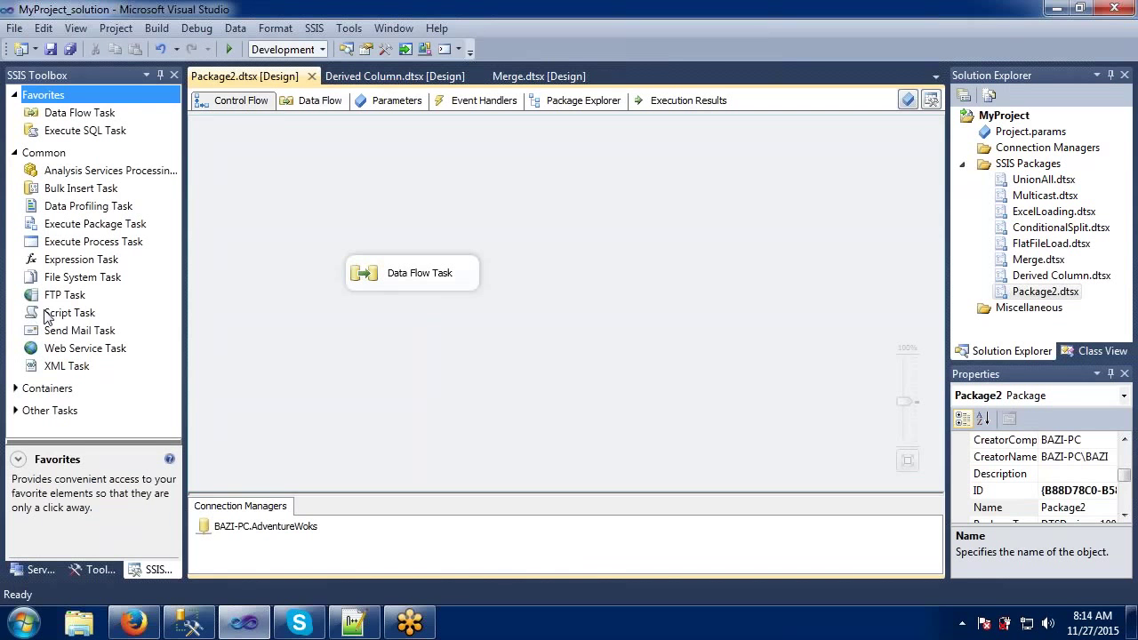
drag(47, 318, 379, 338)
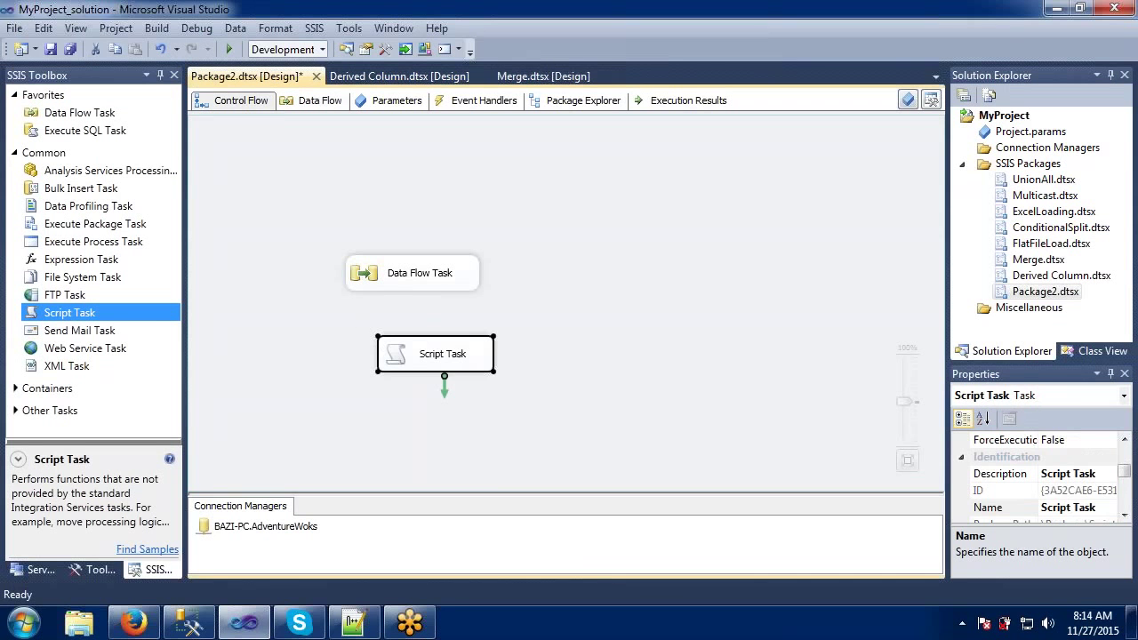
click(427, 283)
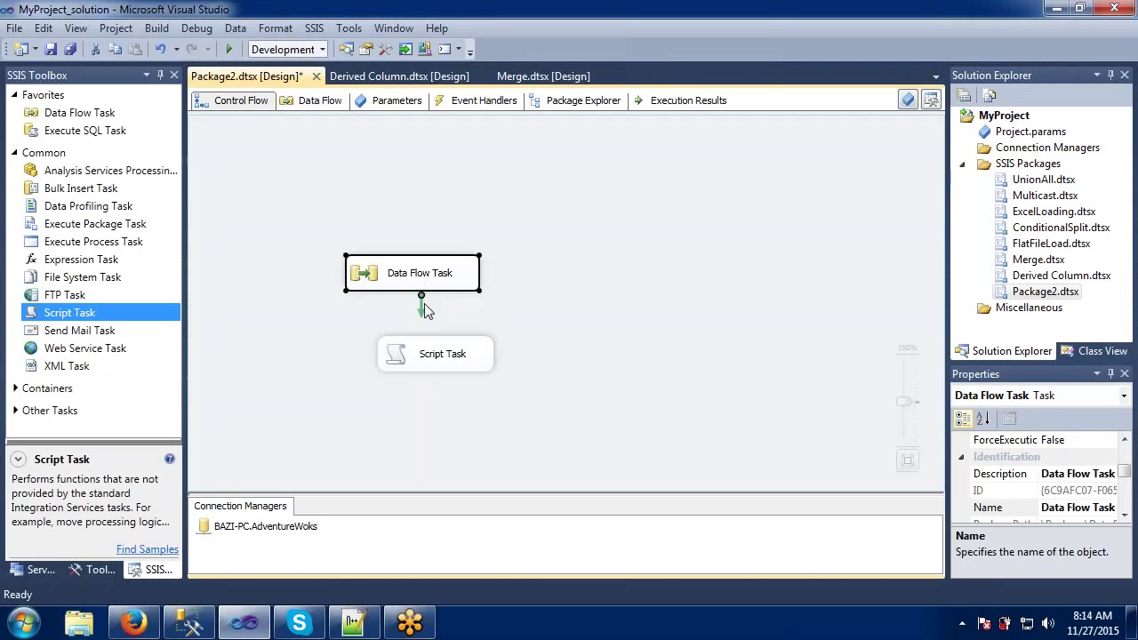
drag(423, 307, 437, 352)
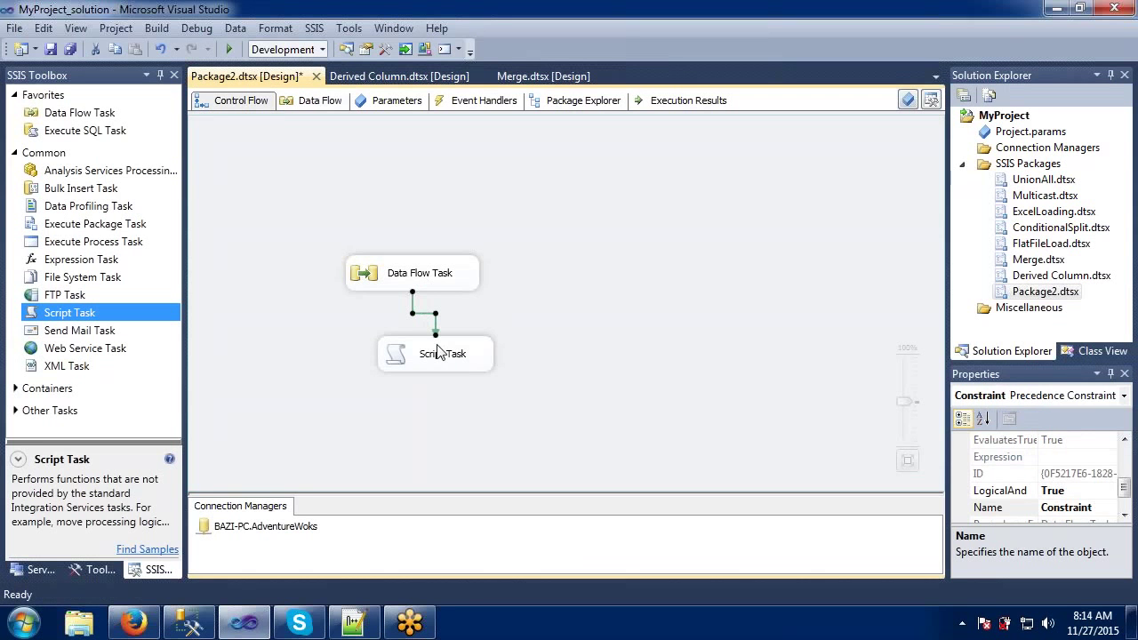
click(608, 268)
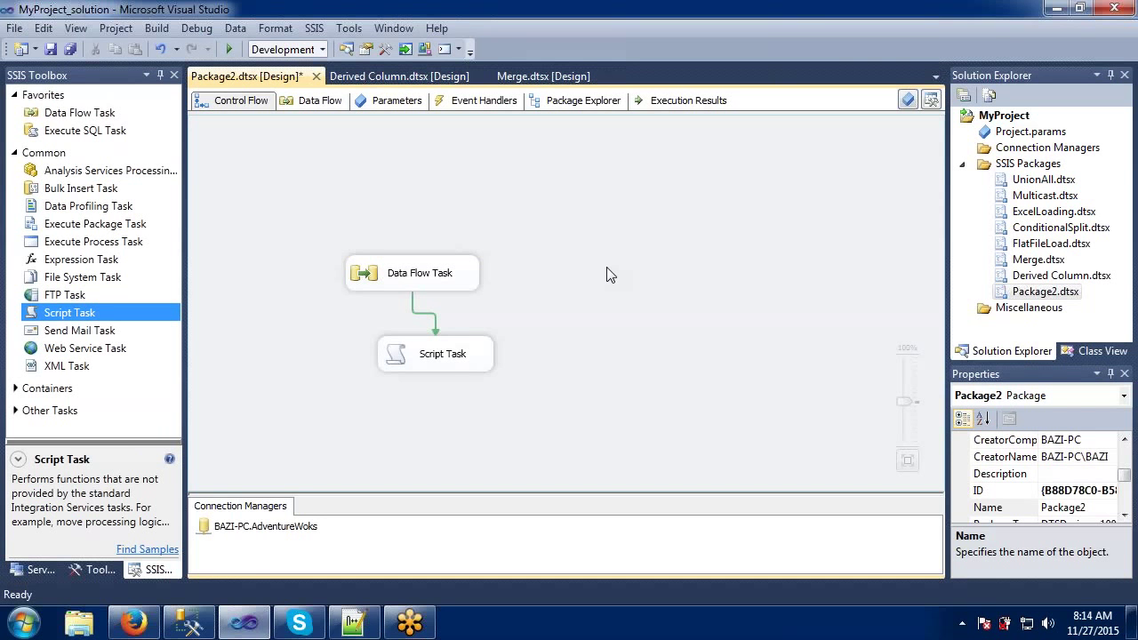
Open the Script Task for editing and set its ReadOnlyVariables to User::Rowcount.
double_click(455, 364)
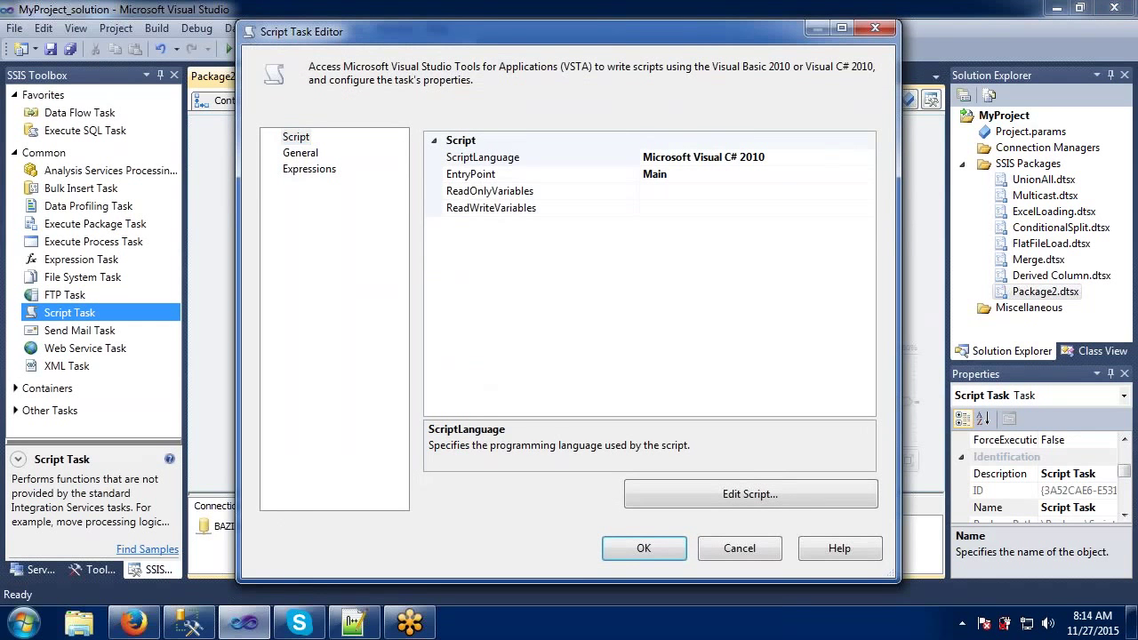
click(778, 192)
click(867, 192)
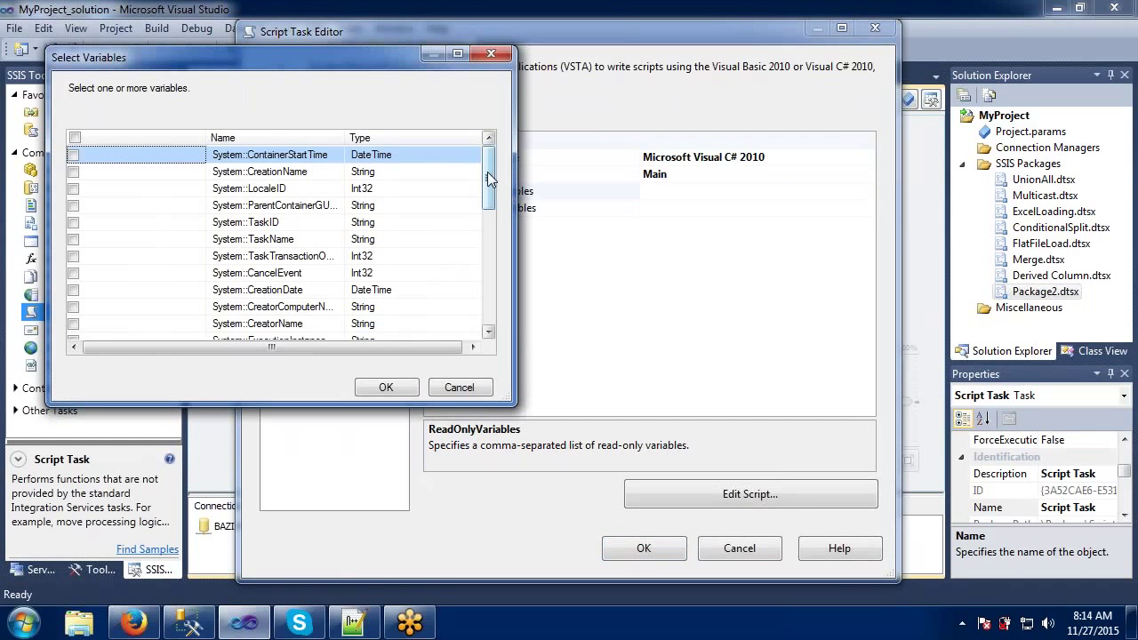
drag(488, 171, 484, 255)
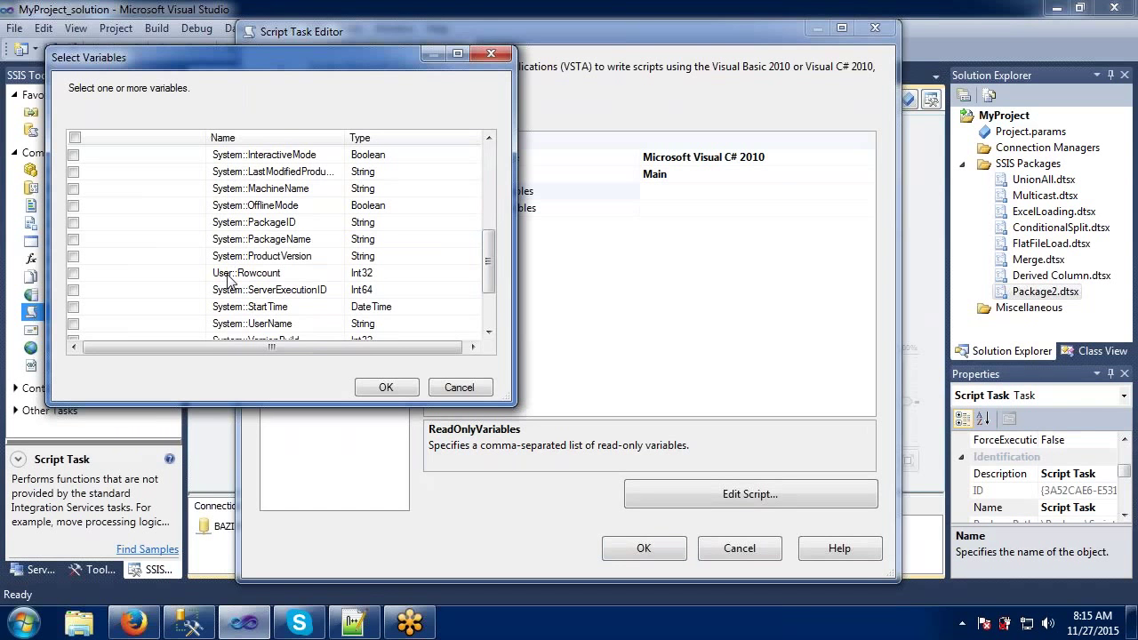
click(74, 274)
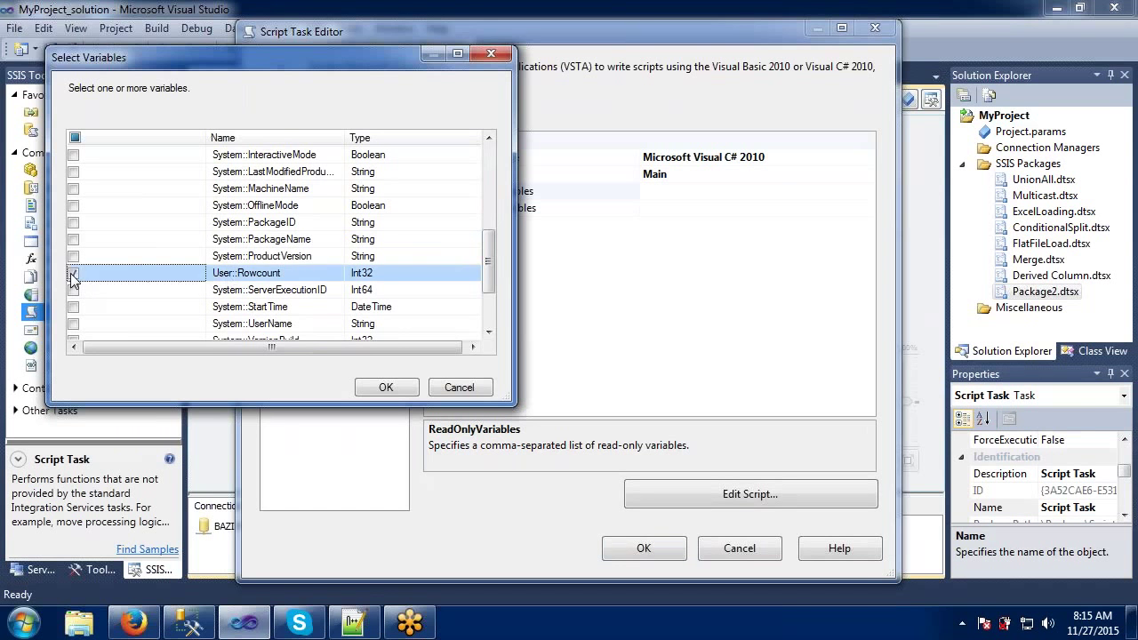
click(382, 387)
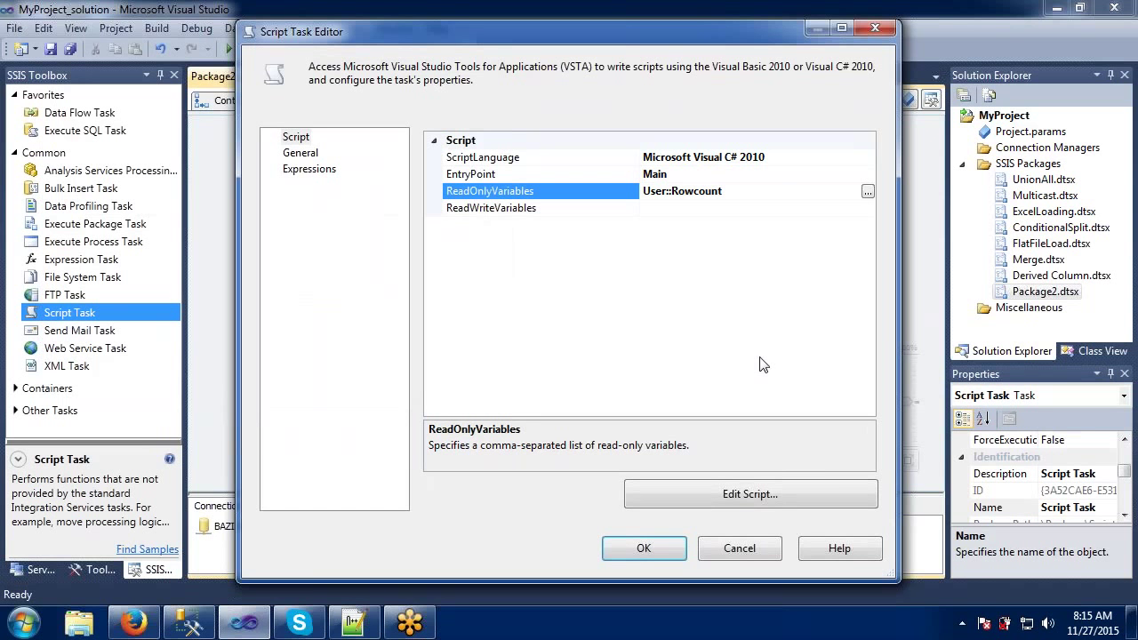
Open the Script Task's C# script and start a MessageBox.Show call on a new line below the TODO comment in Main().
click(743, 497)
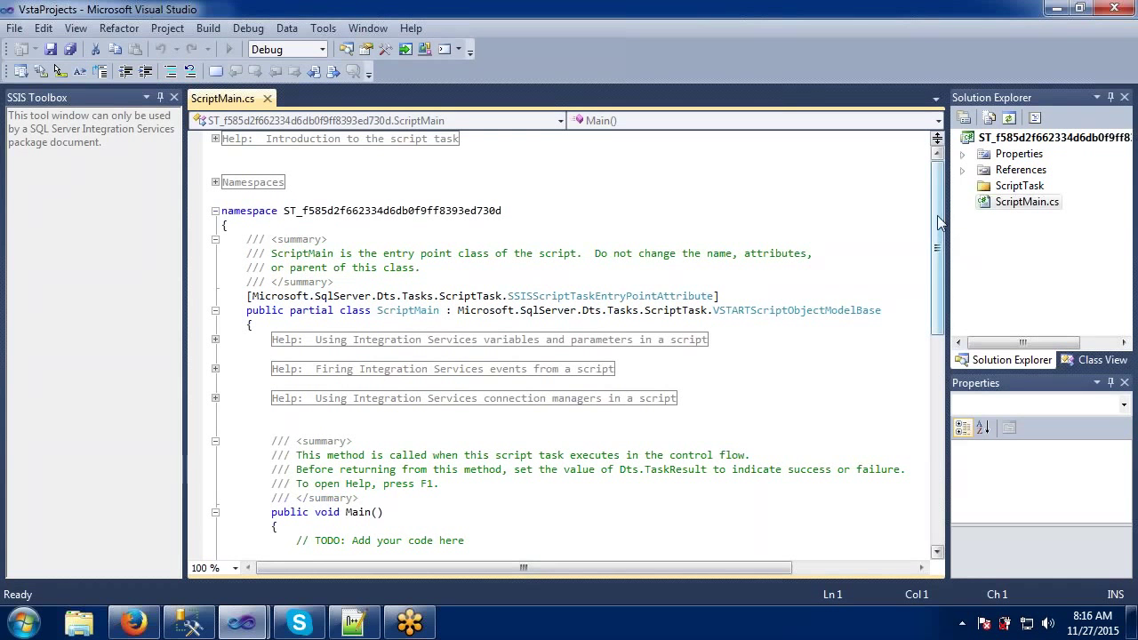
drag(939, 222, 938, 308)
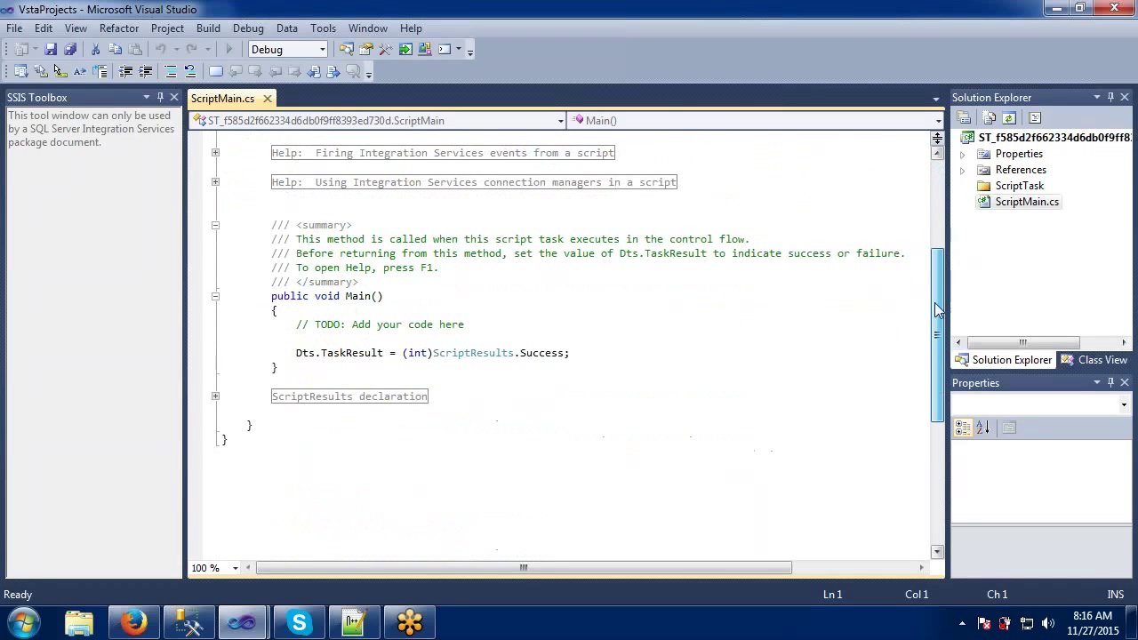
click(464, 325)
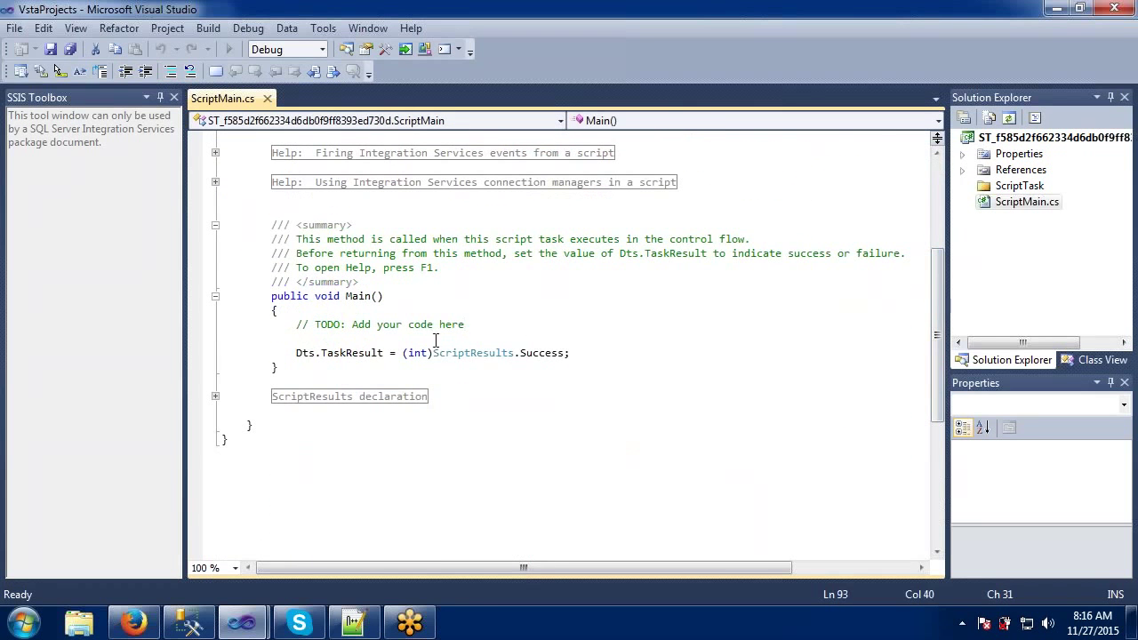
key(Return)
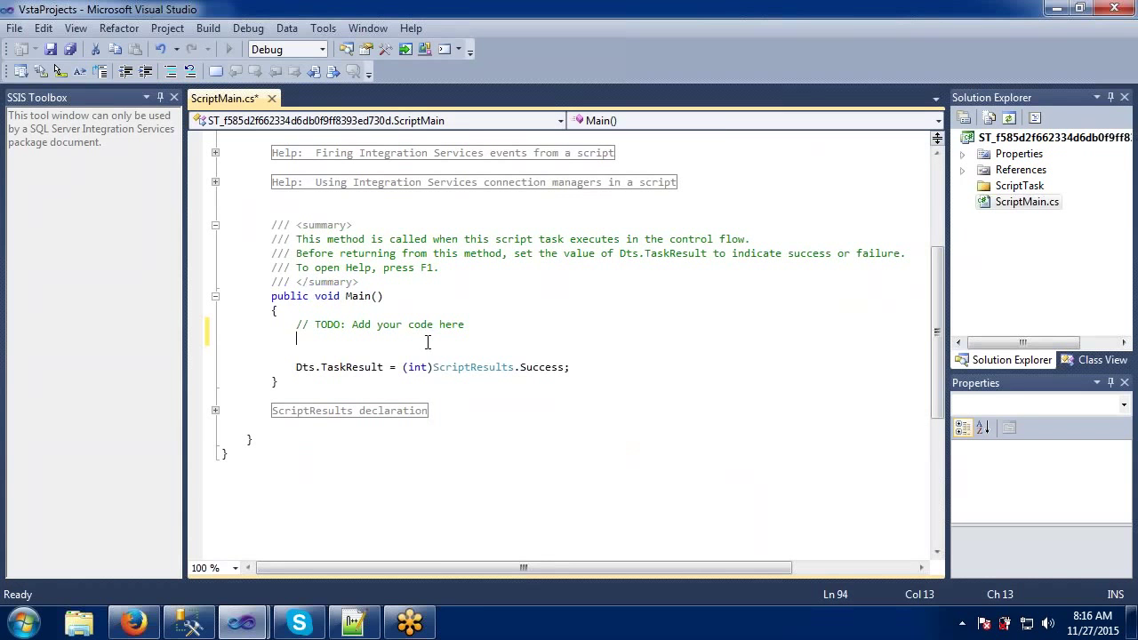
text(Messa)
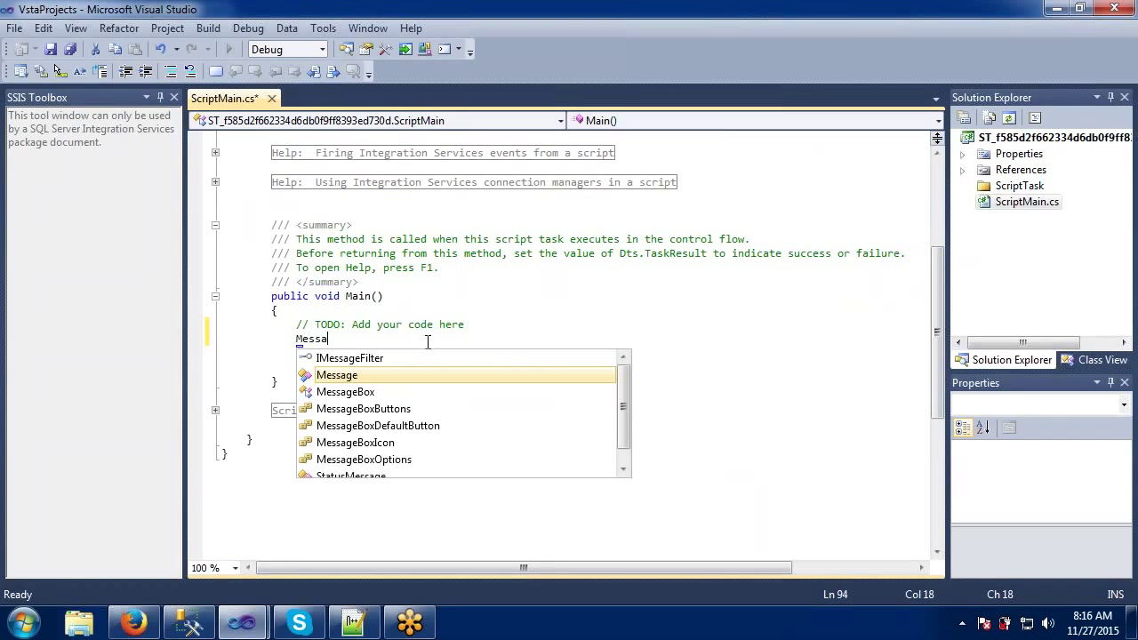
text(g)
key(Down)
key(Down)
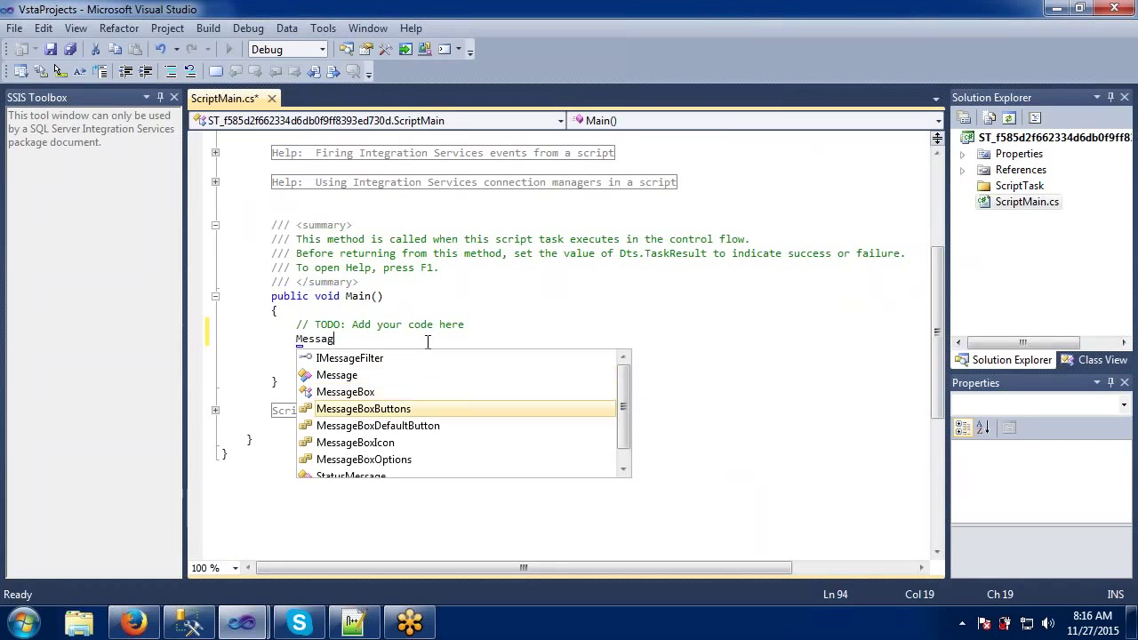
key(Up)
key(Tab)
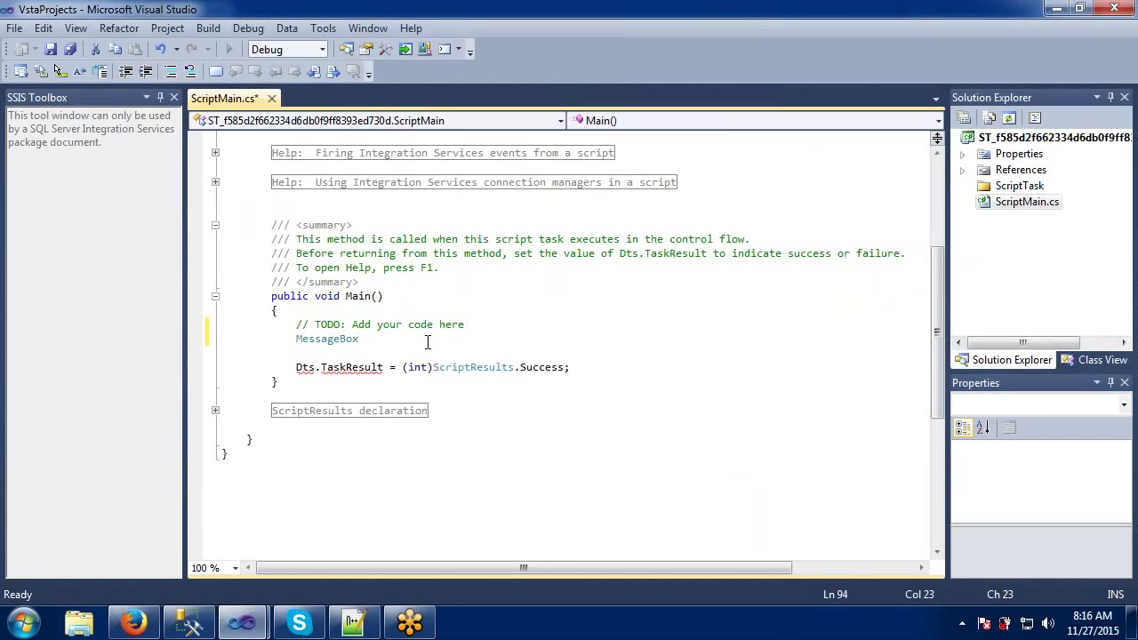
text(.Show)
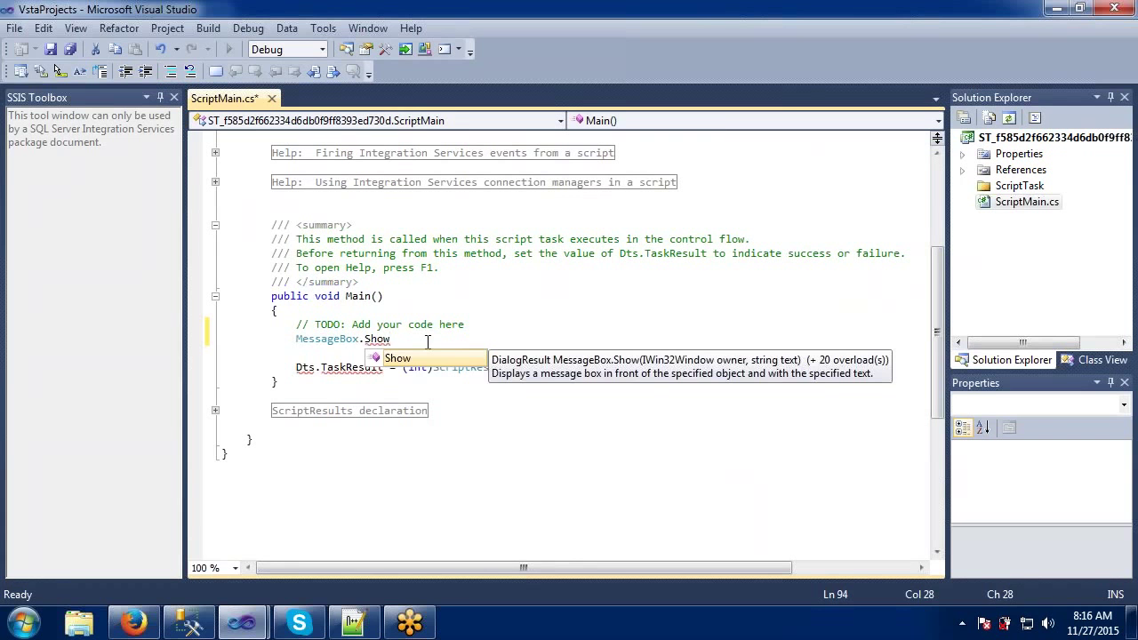
Begin the MessageBox.Show argument with "The Row Count is : " + Dts.Variables.
text((")
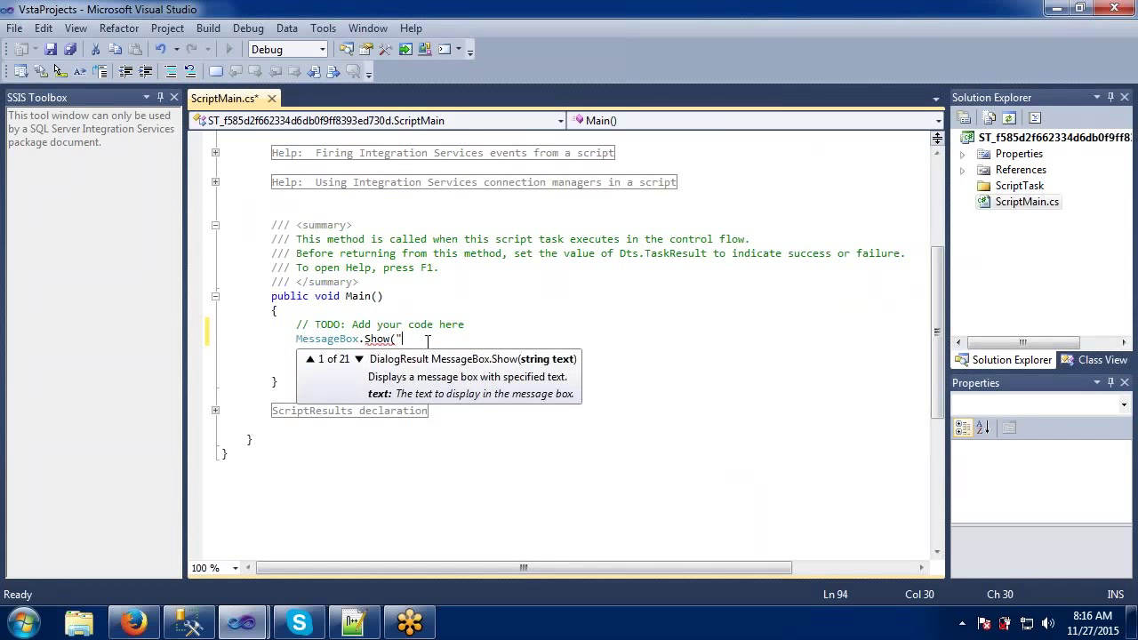
text(The Row Coun)
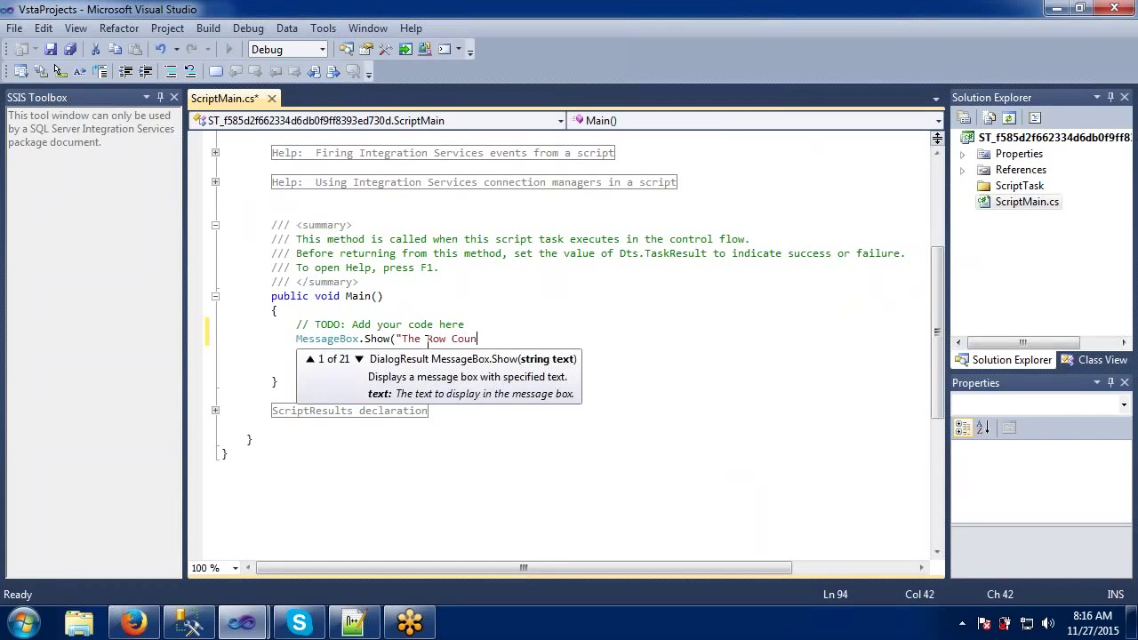
text(t is : " )
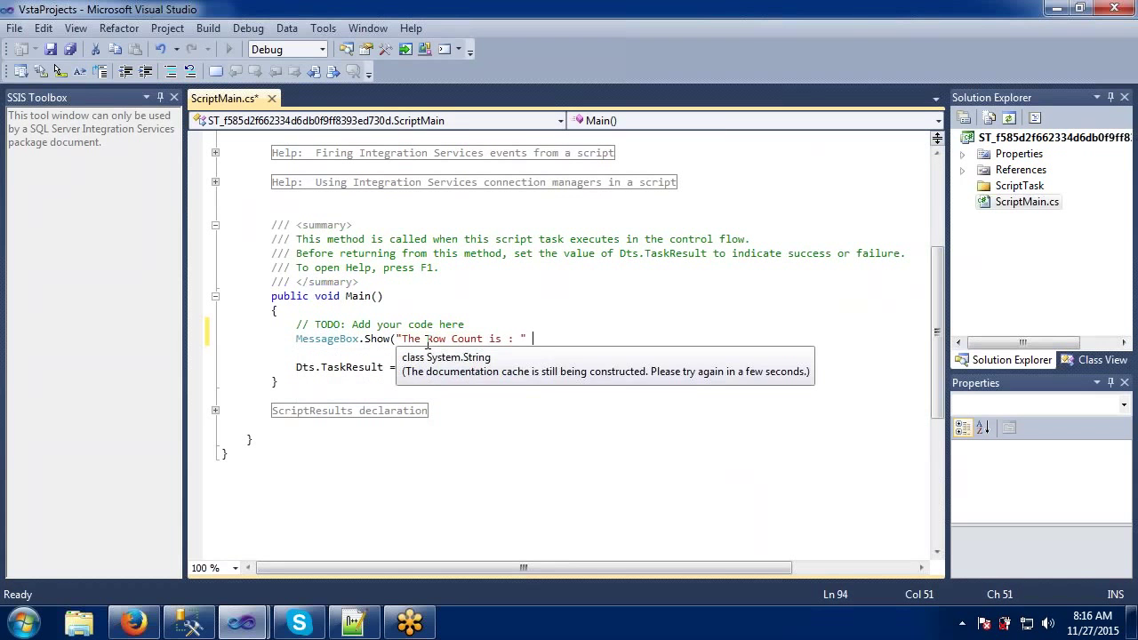
text(+)
text( De)
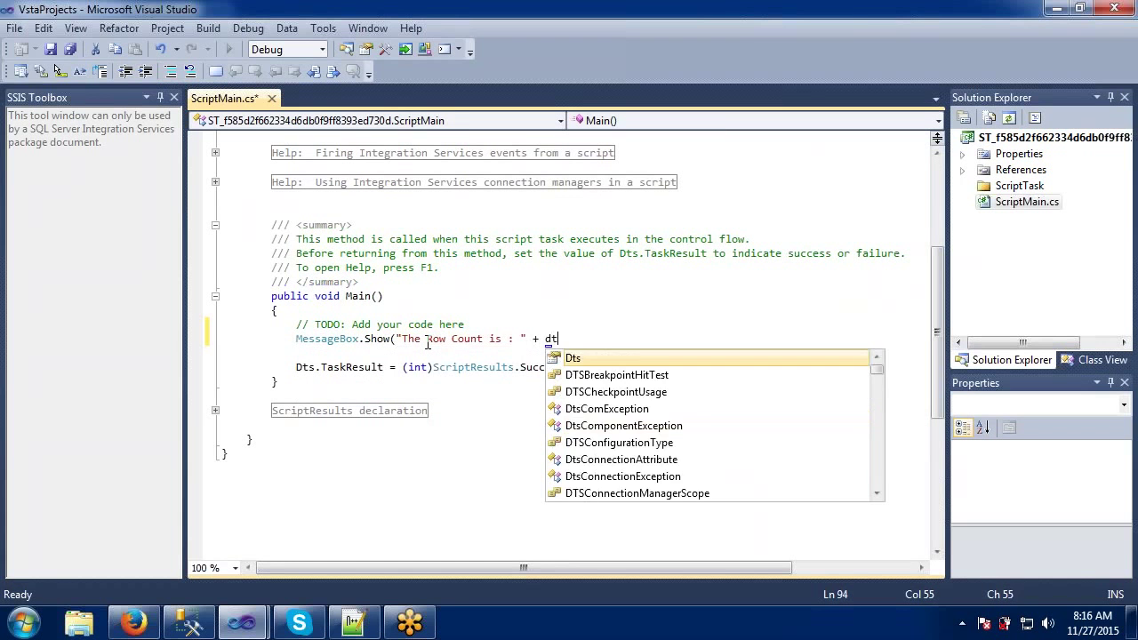
key(BackSpace)
text(ts.Vara)
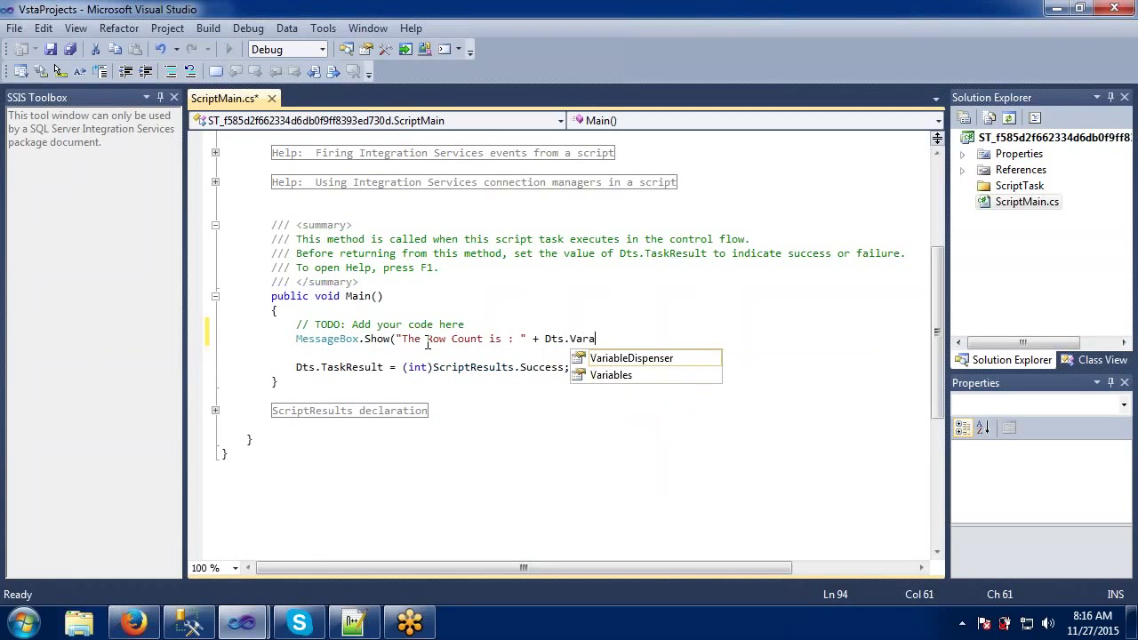
key(Down)
key(Tab)
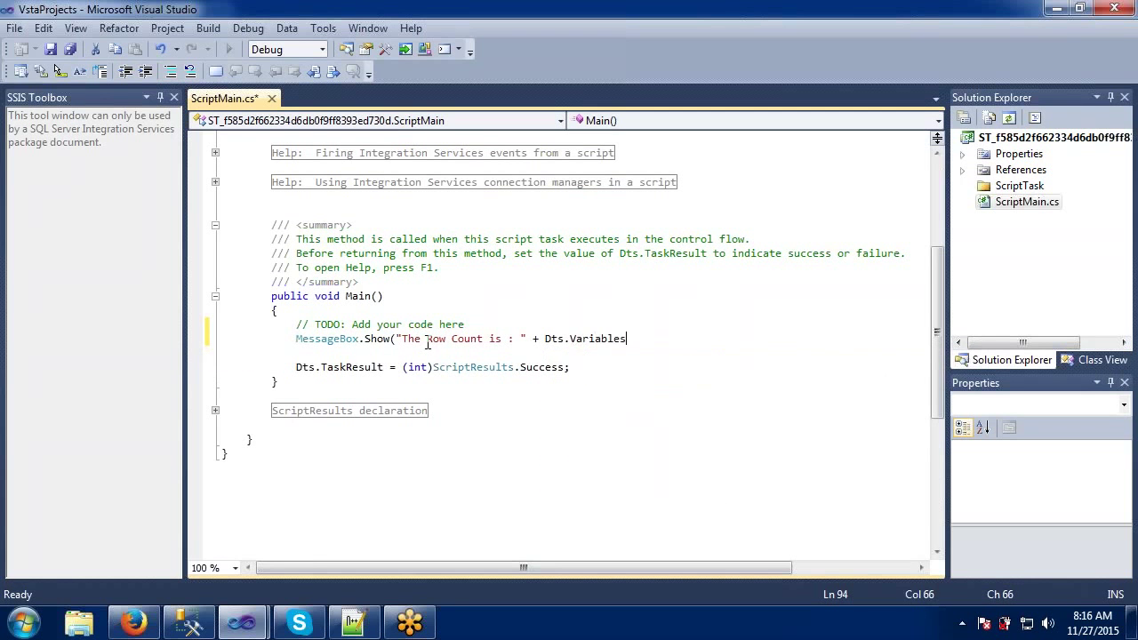
Complete the message box statement by appending ["User::Rwcount"].Value); after Dts.Variables.
text([)
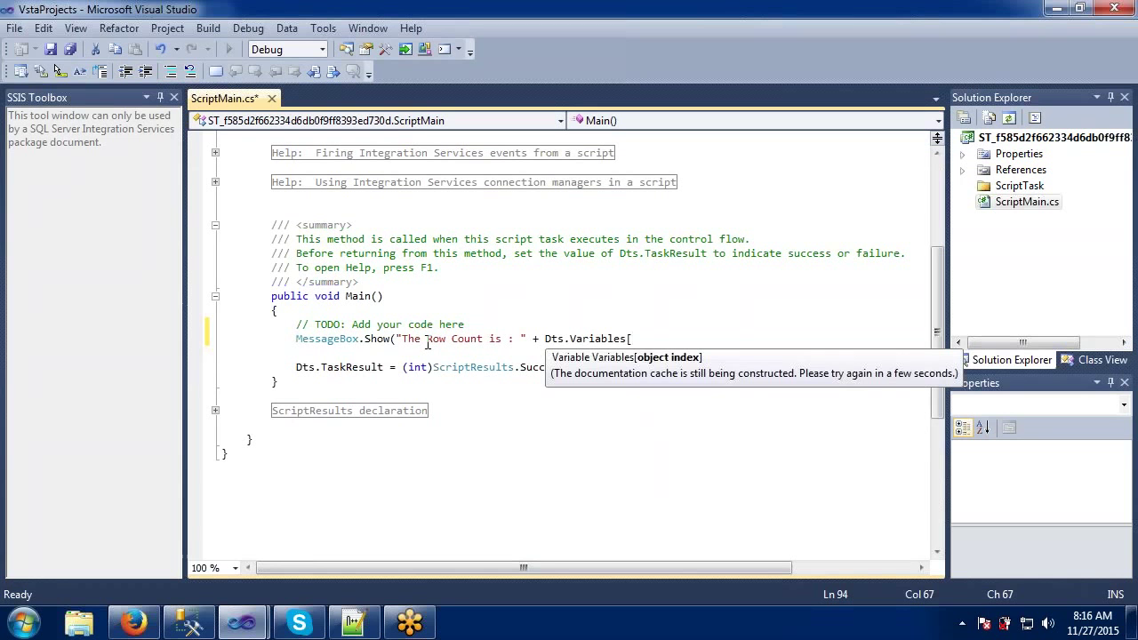
text("User::Rwcount")
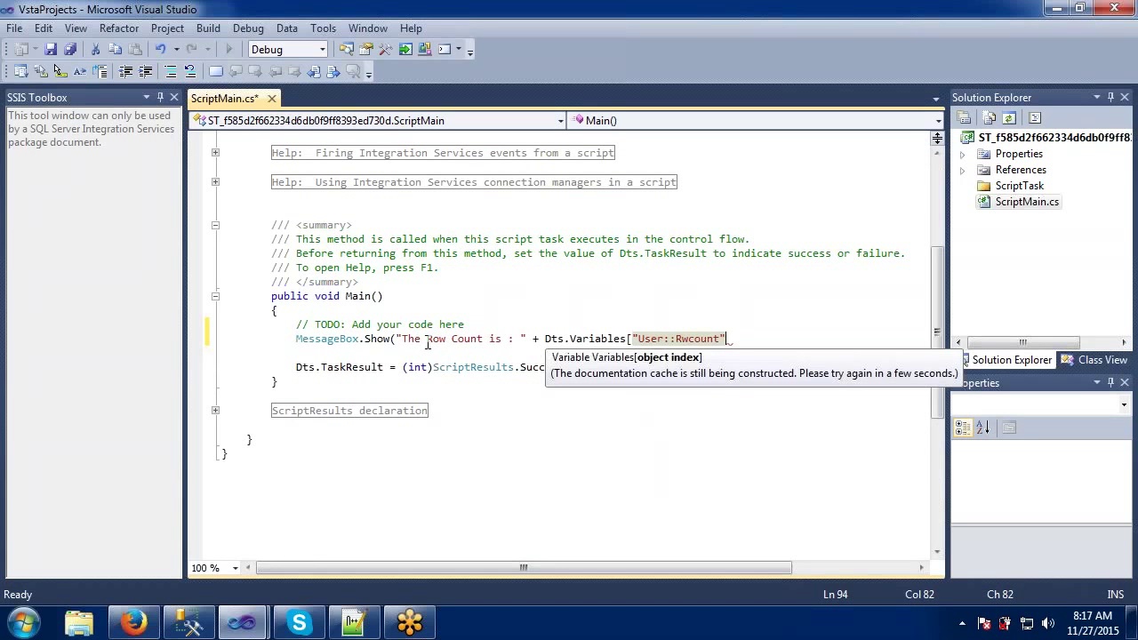
text(])
text(.Va)
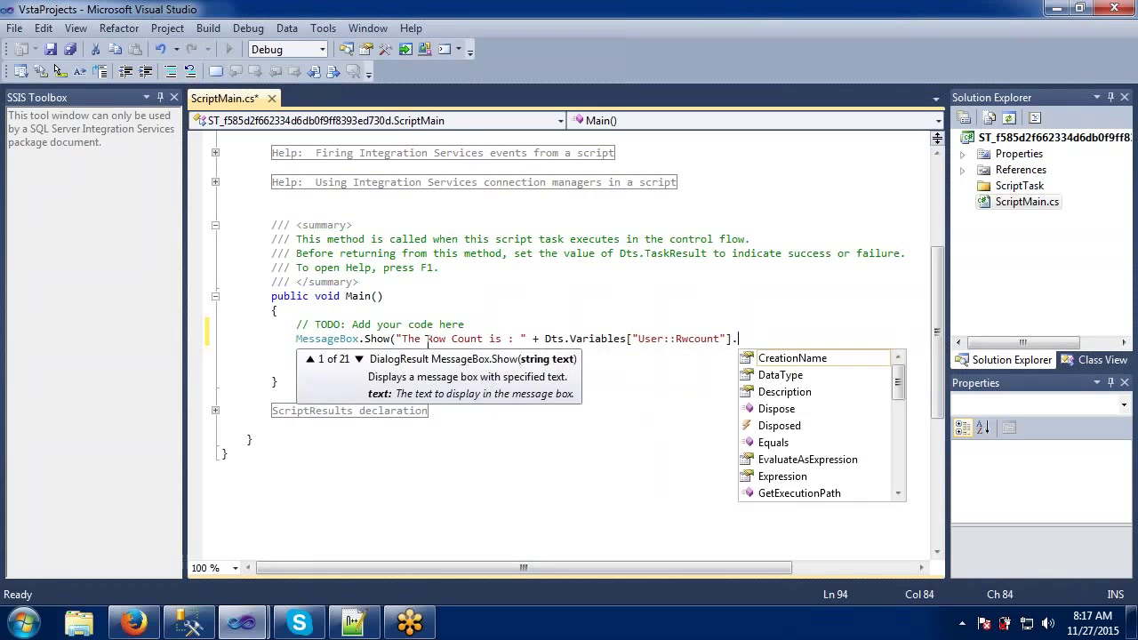
text(lues)
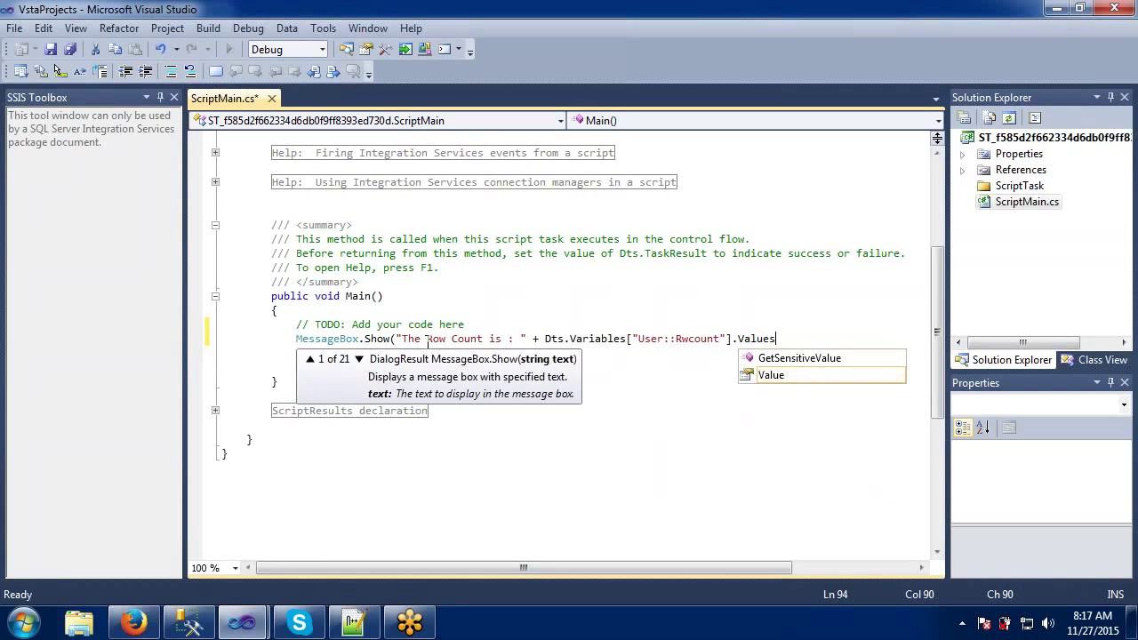
key(BackSpace)
text())
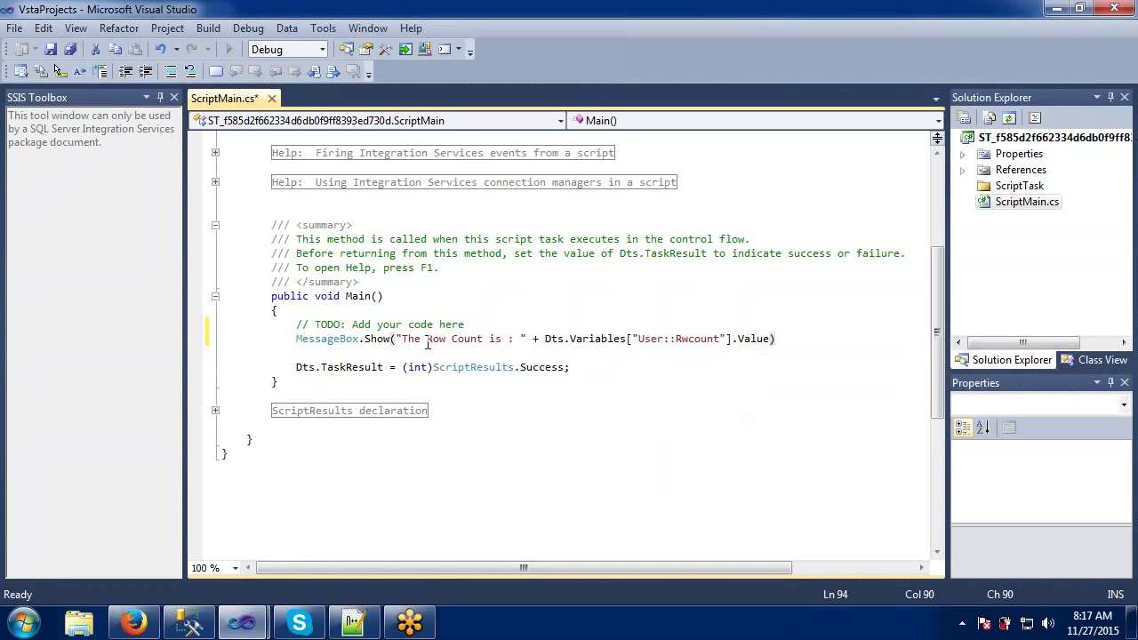
text(;)
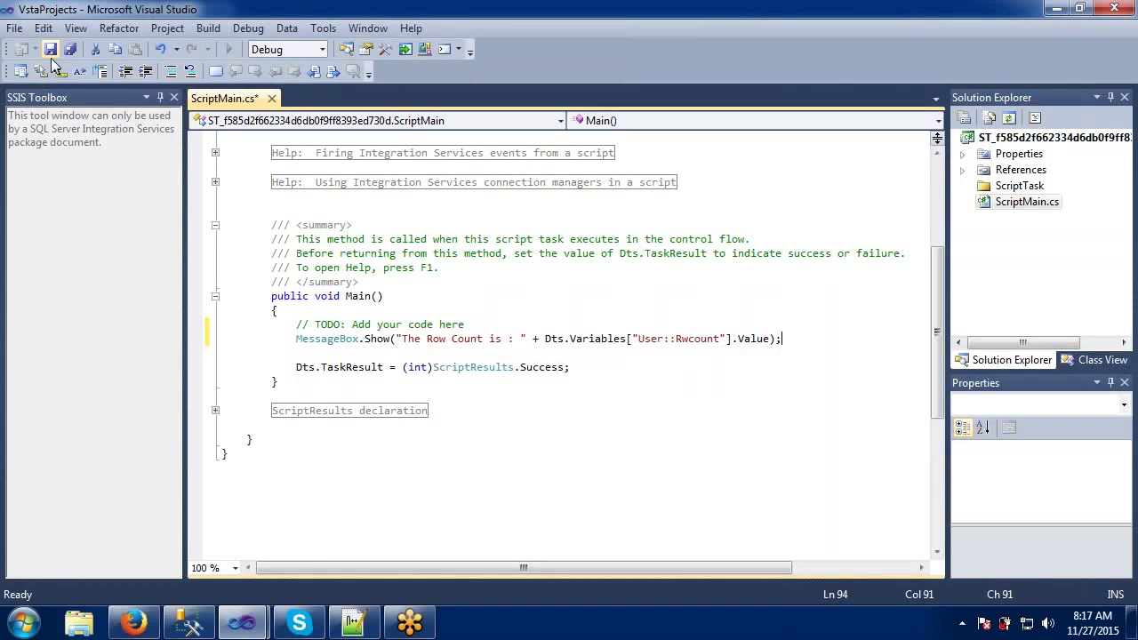
Save ScriptMain.cs, close the script editor and accept the Script Task's settings.
click(50, 49)
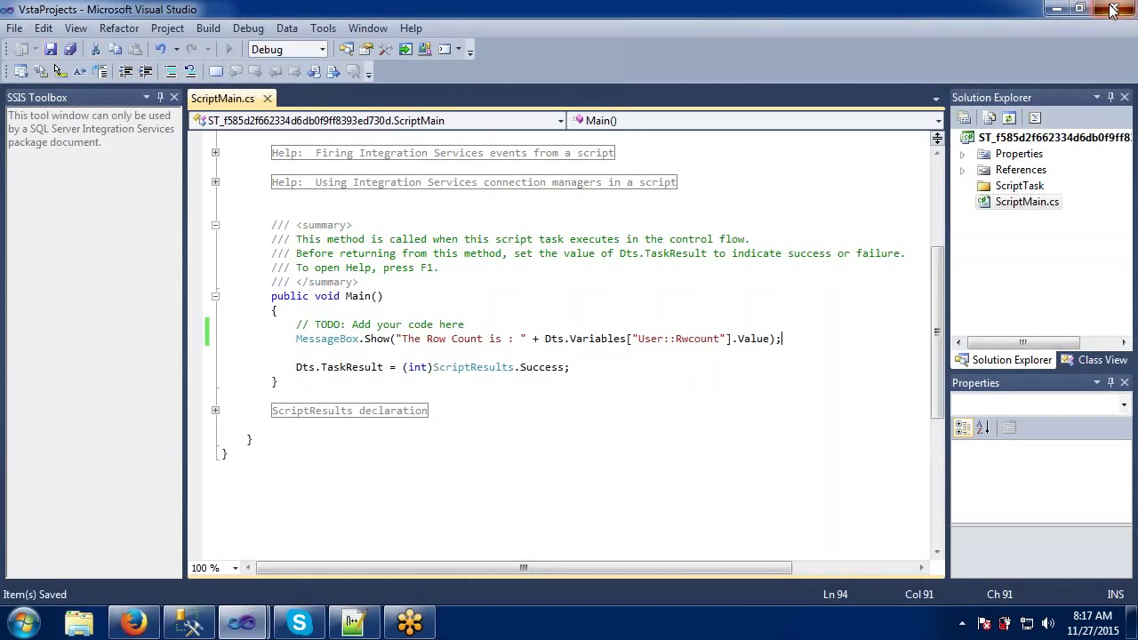
click(1111, 11)
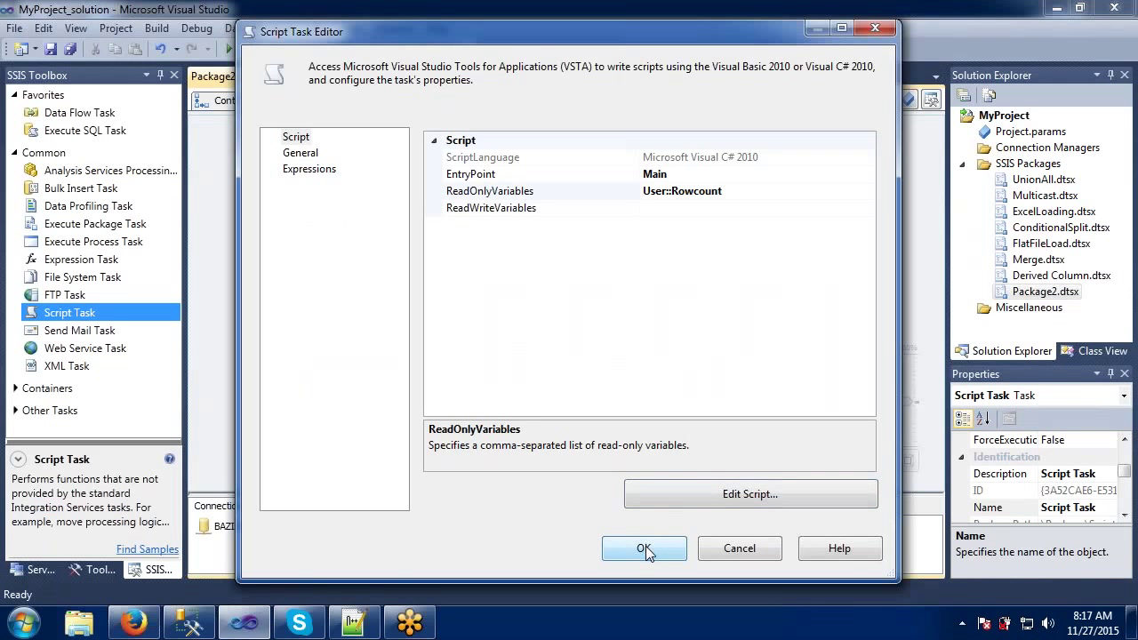
click(645, 549)
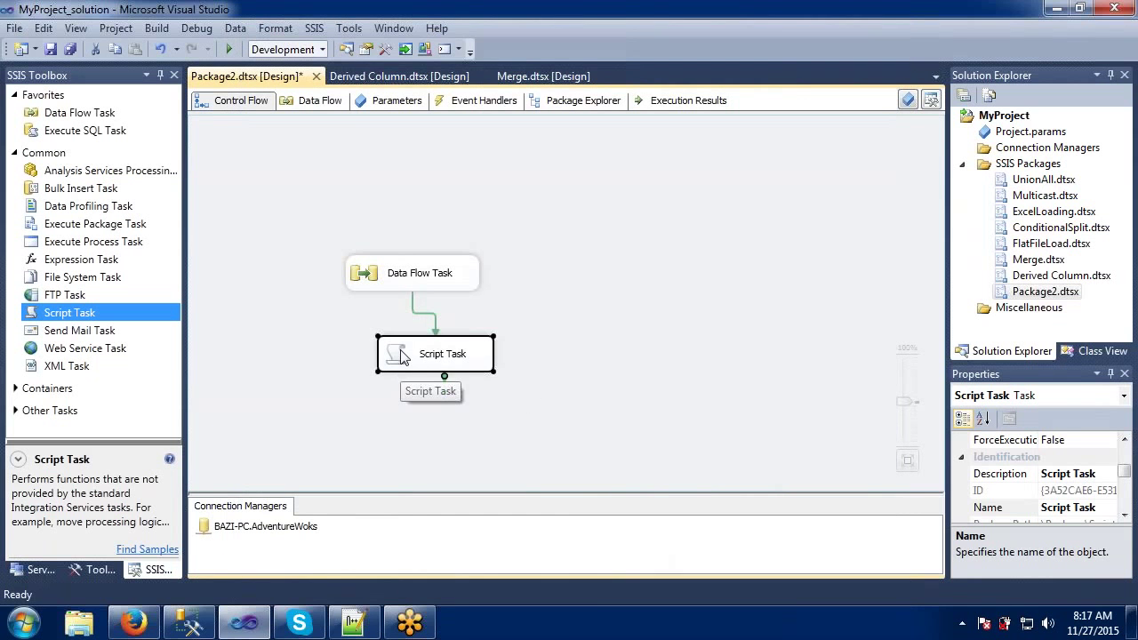
click(313, 236)
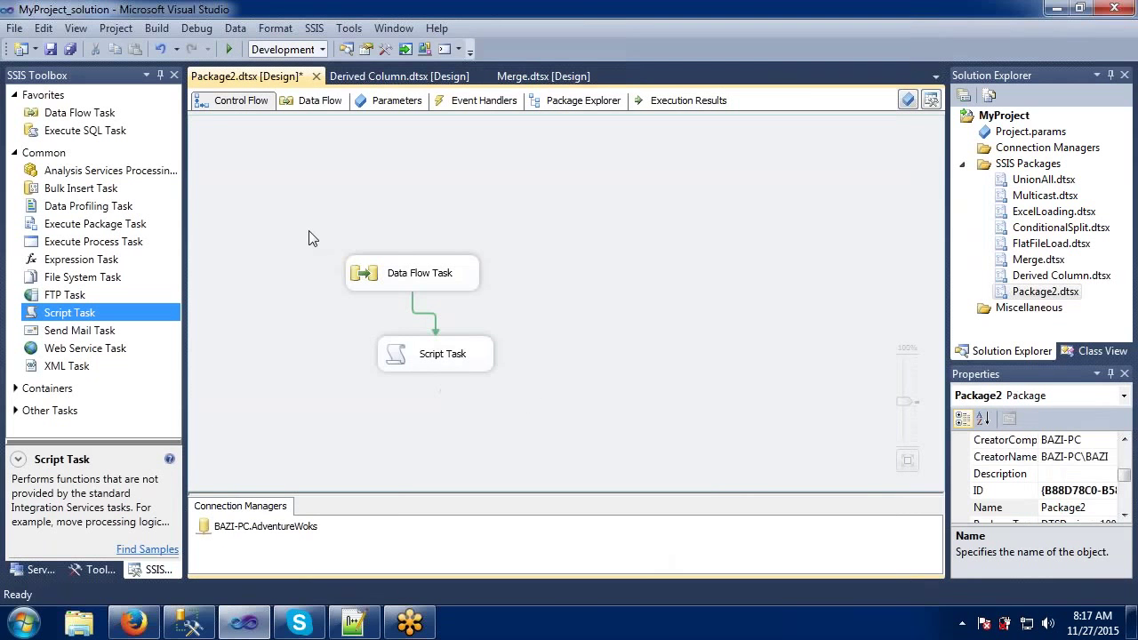
Save and run Package2, read through the Script Task's exception details and stop debugging.
key(ctrl+s)
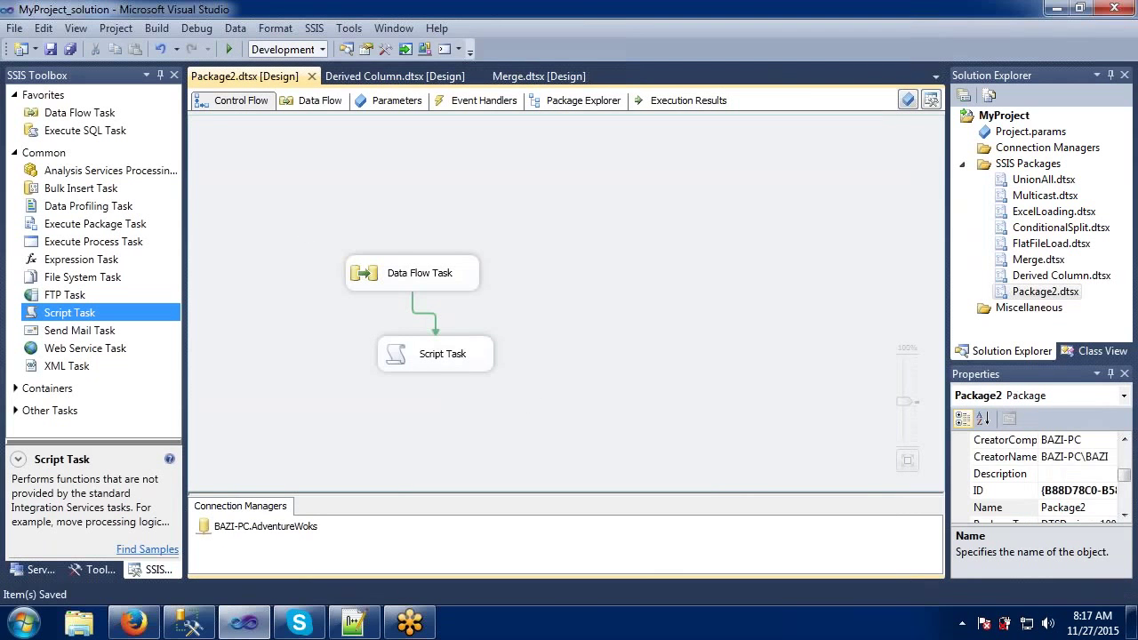
click(228, 49)
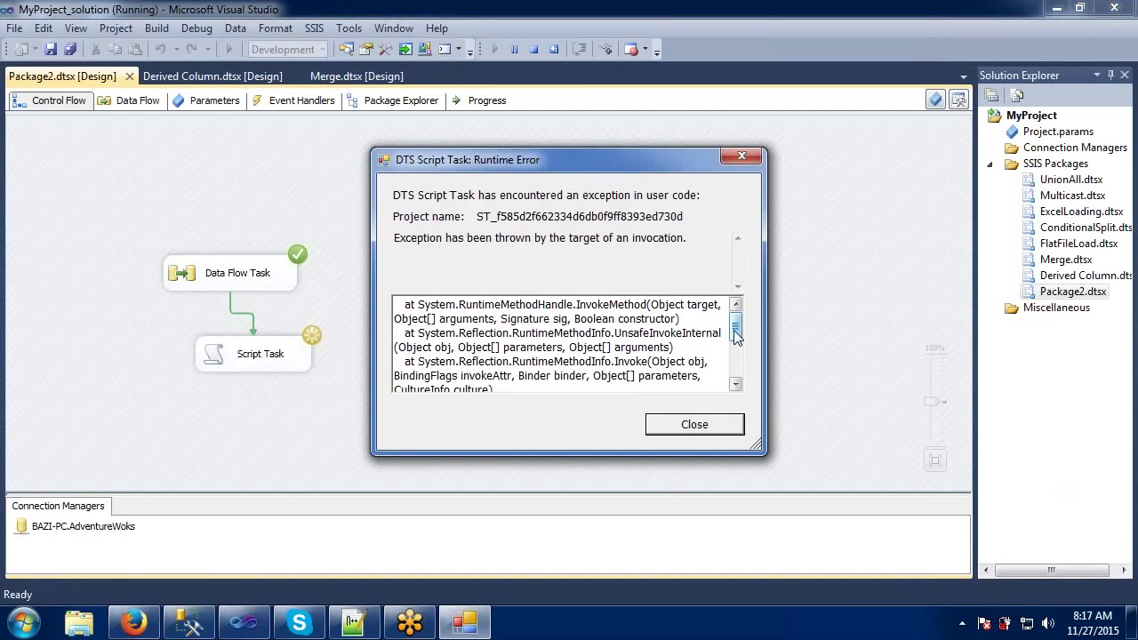
drag(735, 330, 737, 383)
click(695, 424)
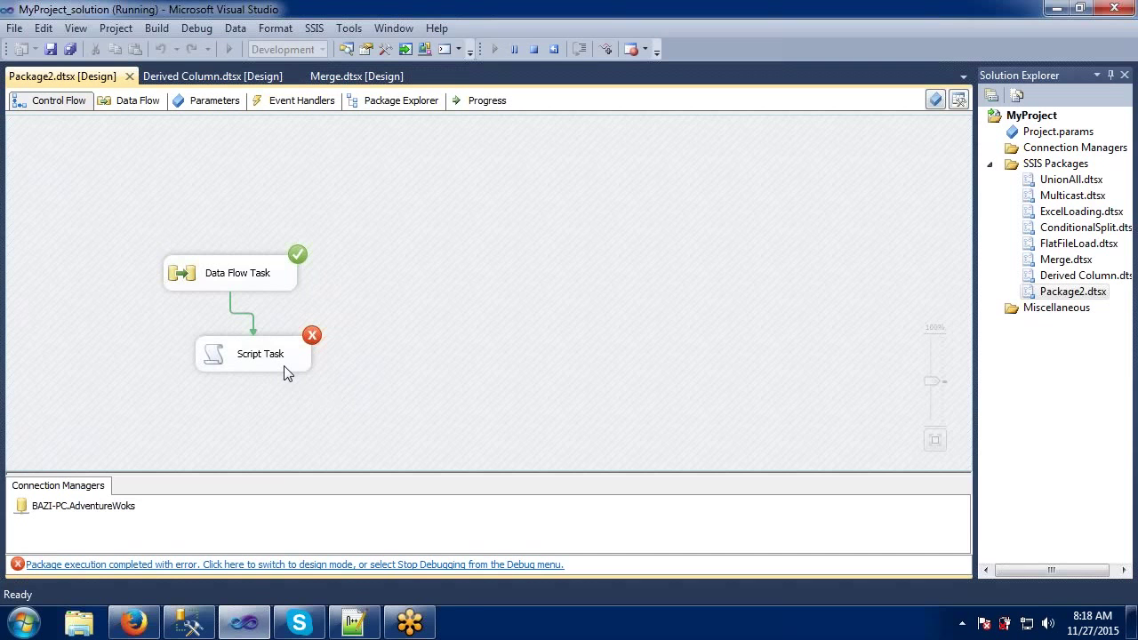
click(531, 50)
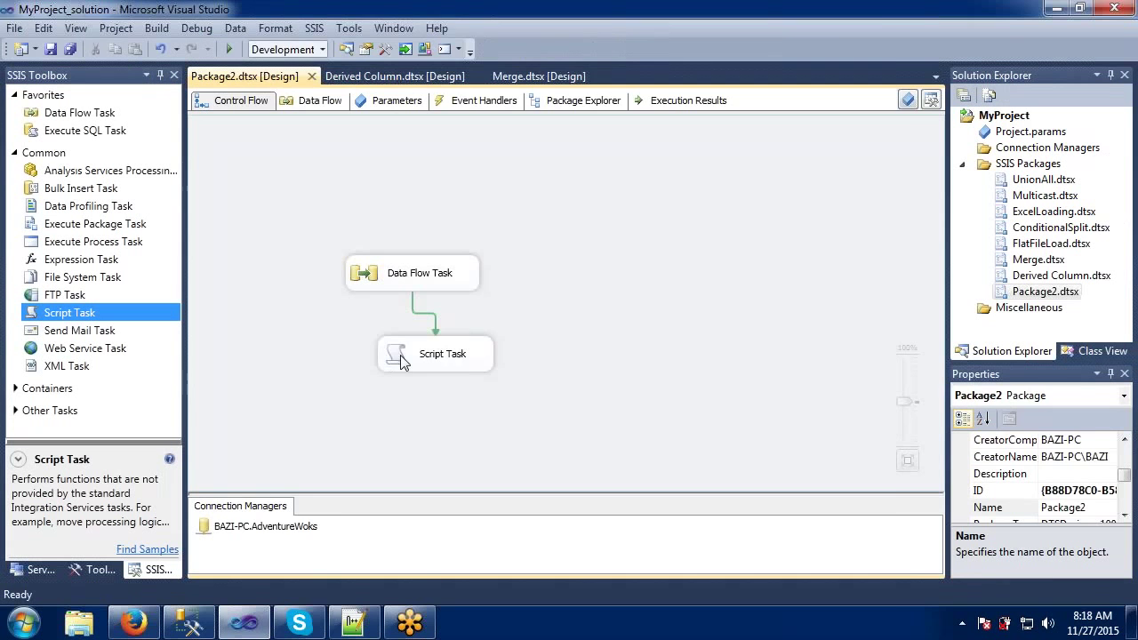
Reopen the Script Task's C# script and correct the variable name in the MessageBox.Show line to User::Rowcount.
double_click(400, 354)
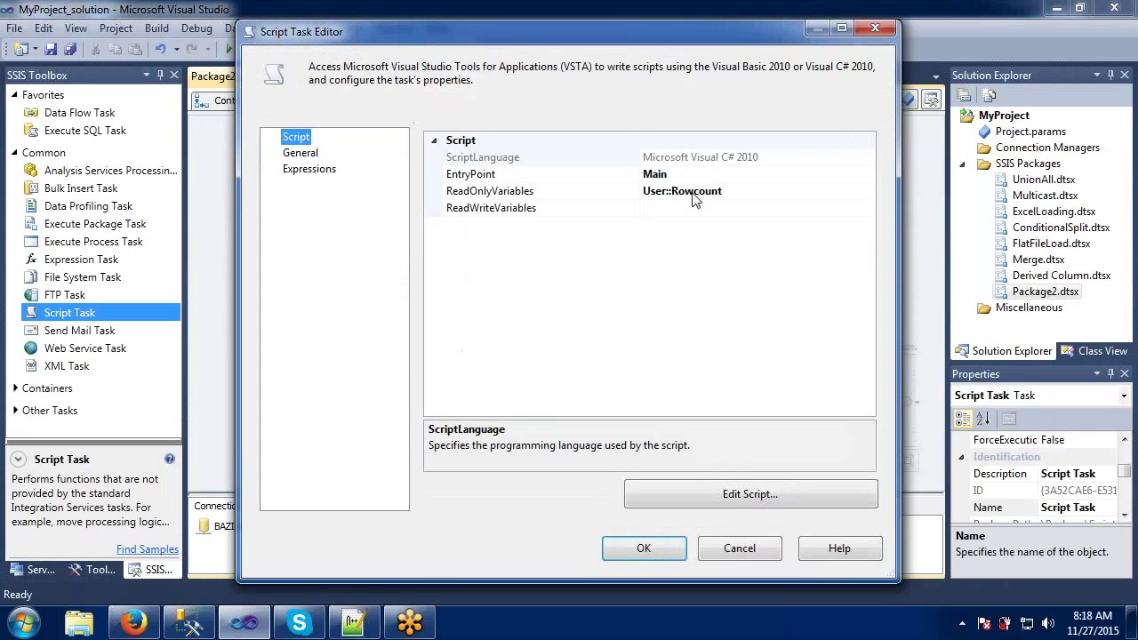
click(655, 496)
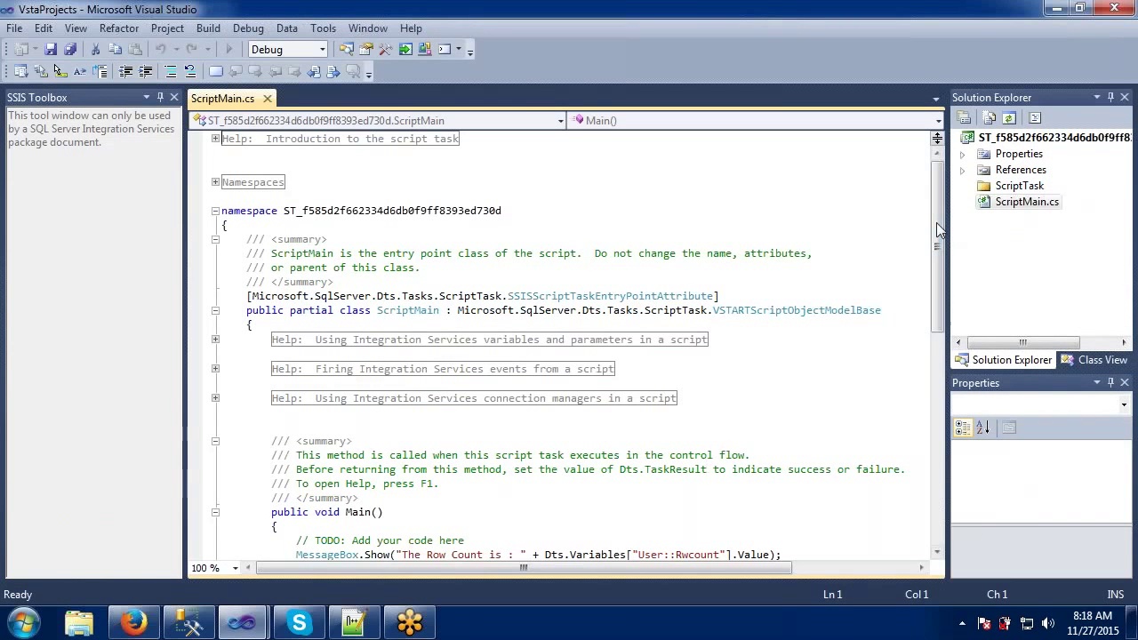
scroll(707, 468, down, 5)
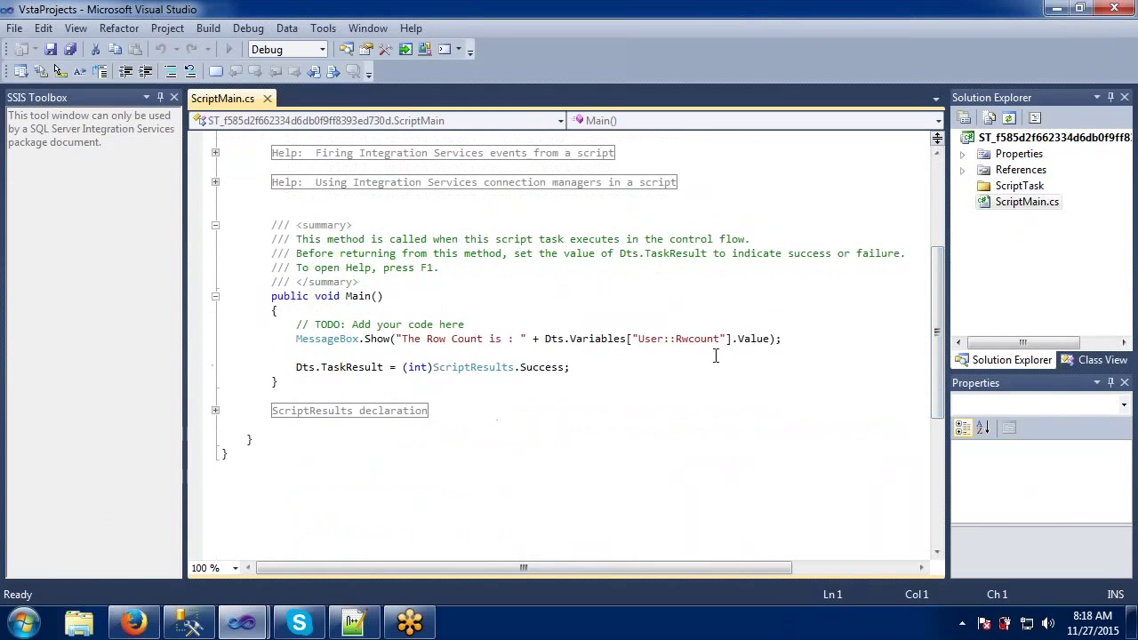
click(682, 344)
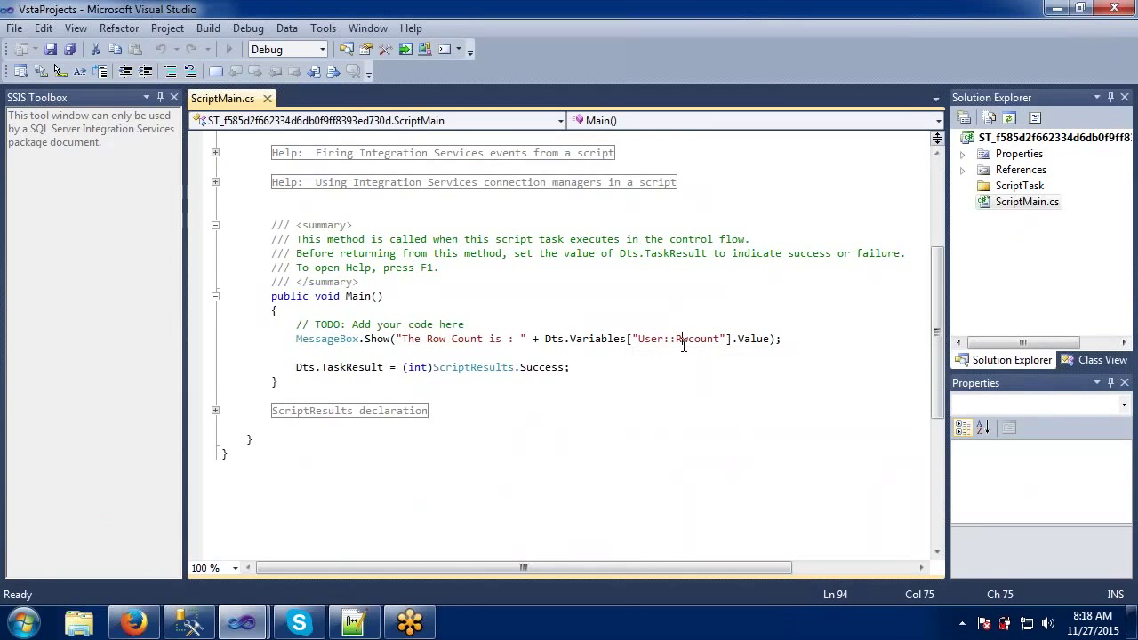
text(o)
Save the corrected ScriptMain.cs, close the script editor and accept the Script Task's settings.
click(51, 50)
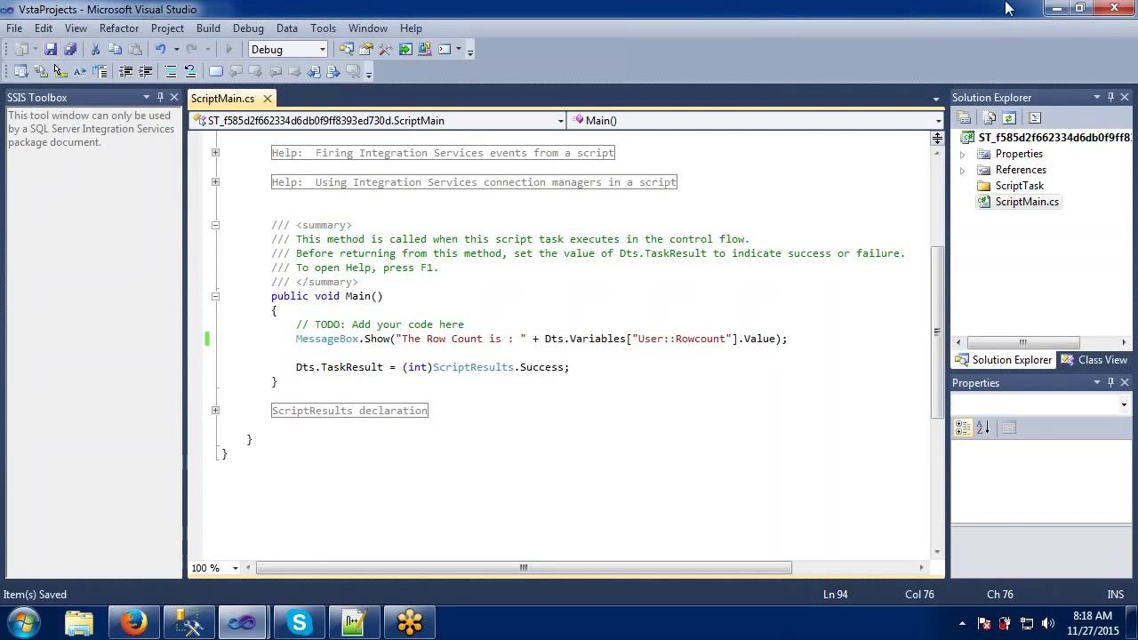
click(1099, 10)
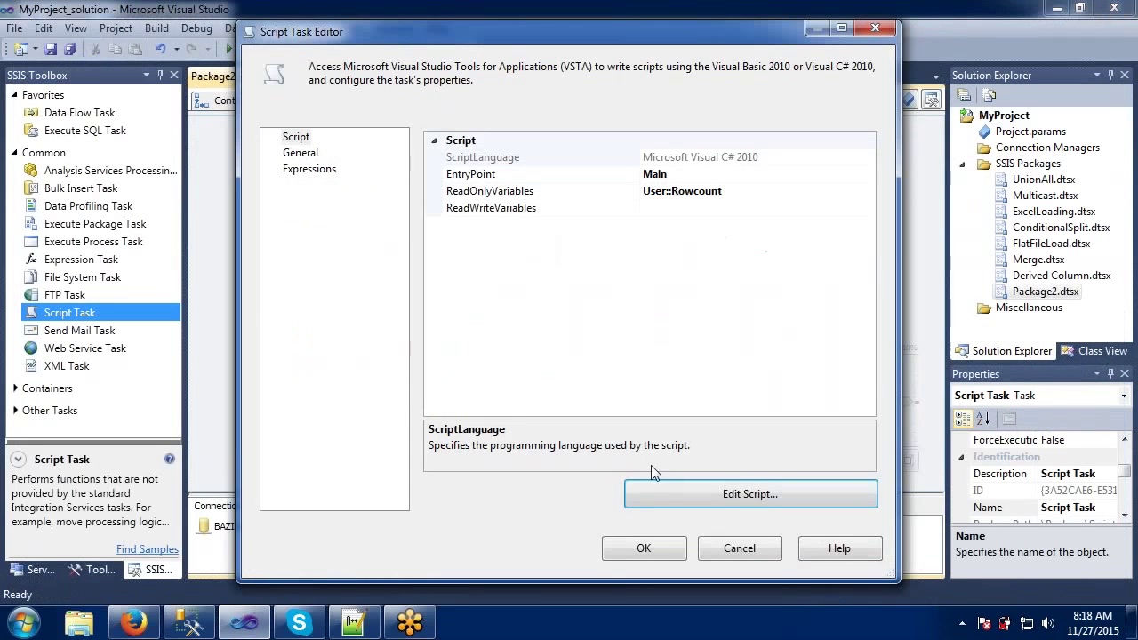
click(639, 550)
click(544, 275)
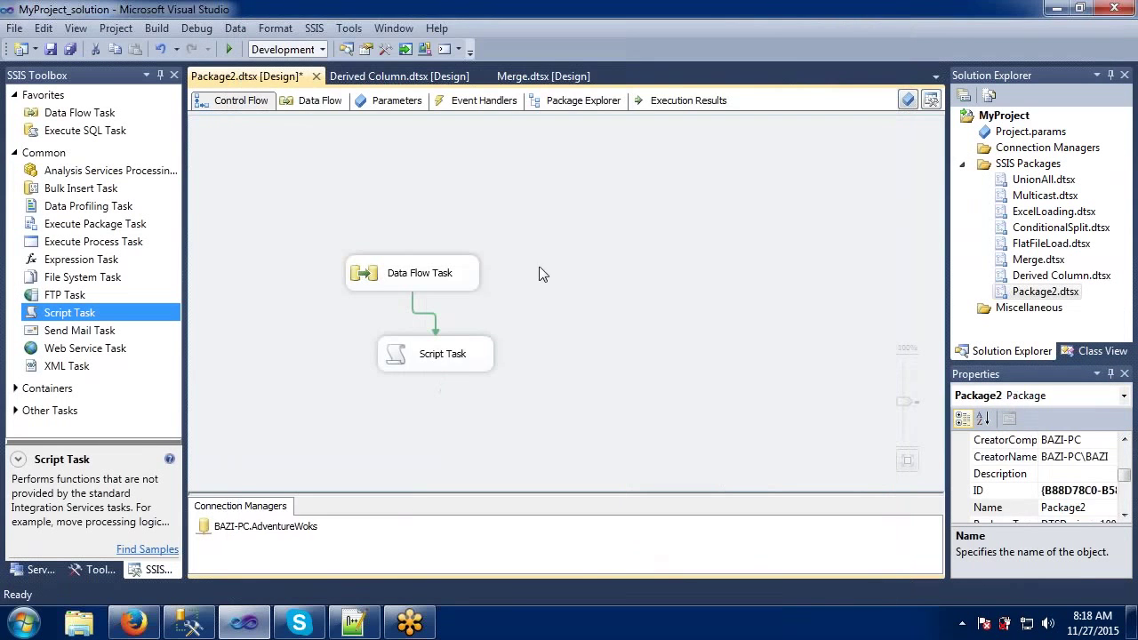
Run the package with the corrected script, dismiss the row count message box and stop debugging.
click(234, 49)
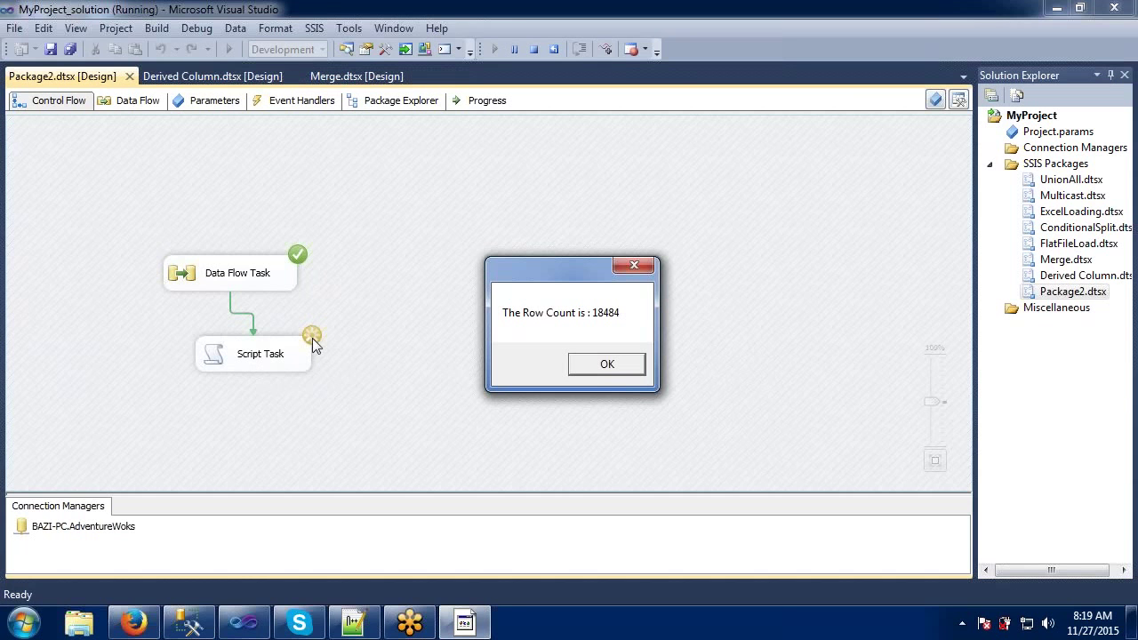
click(587, 366)
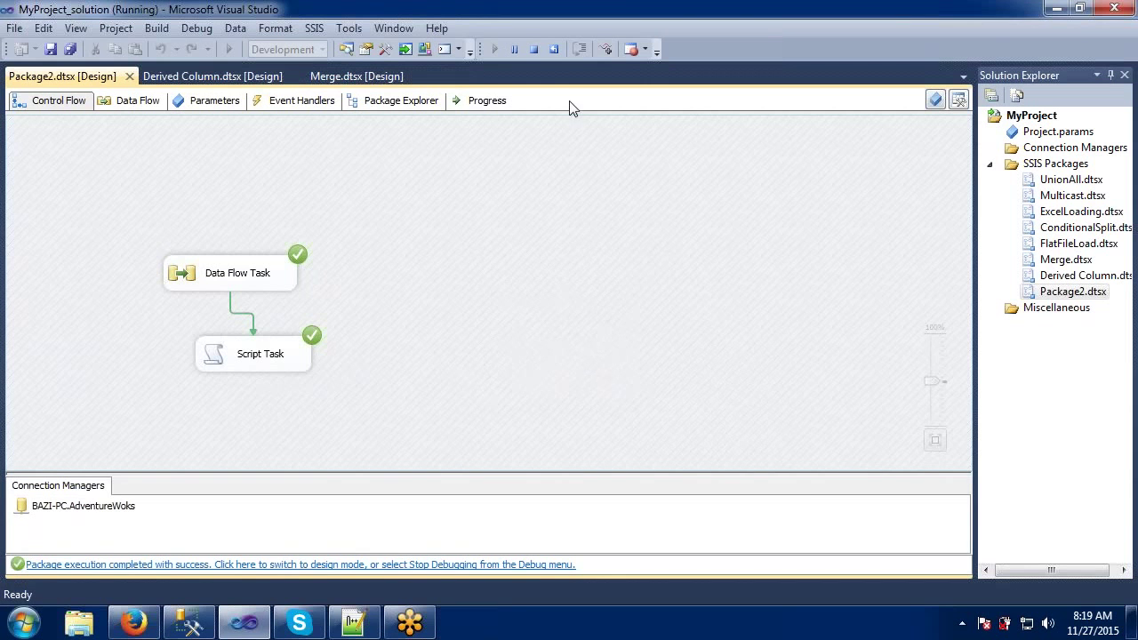
click(535, 50)
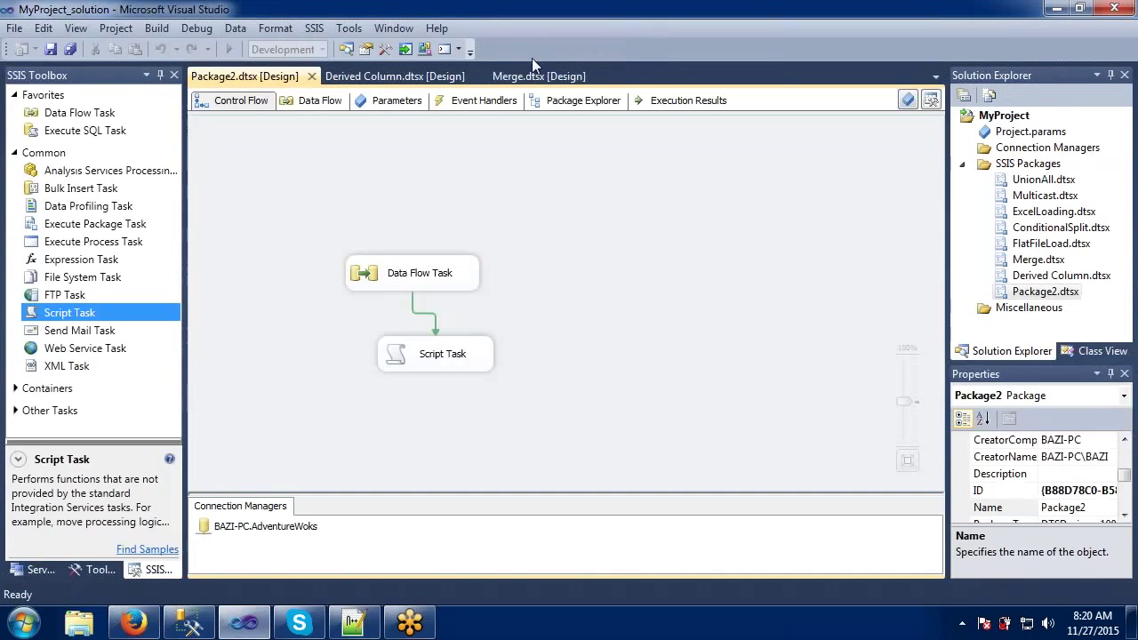
Set the OLE DB Source inside the Data Flow Task to the table [dbo].[Employee] and load its columns.
double_click(409, 273)
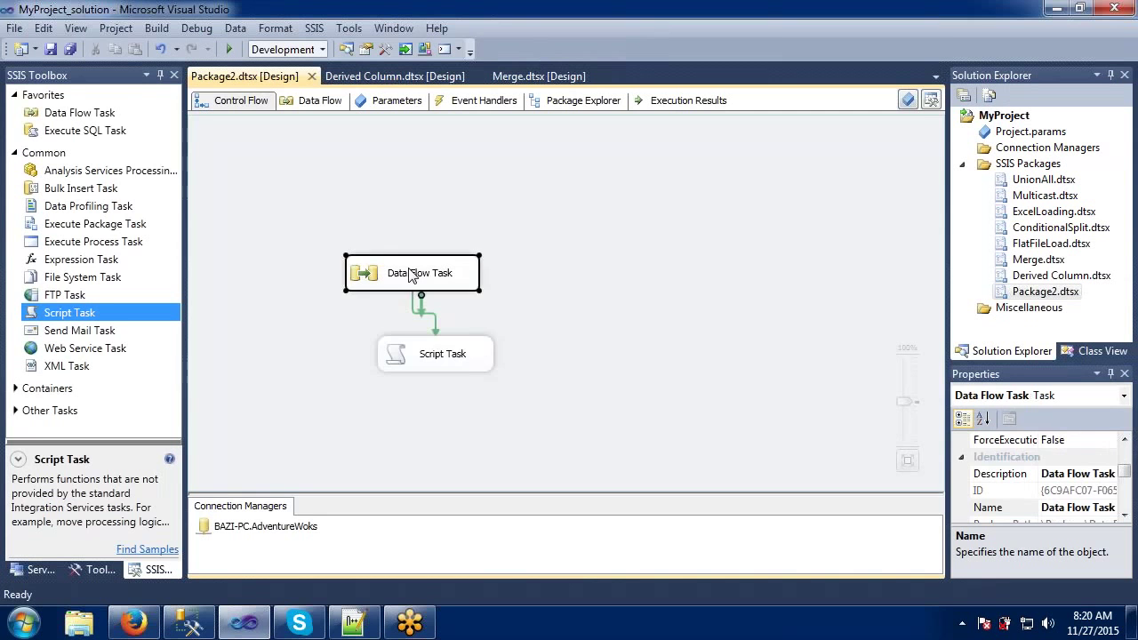
double_click(504, 206)
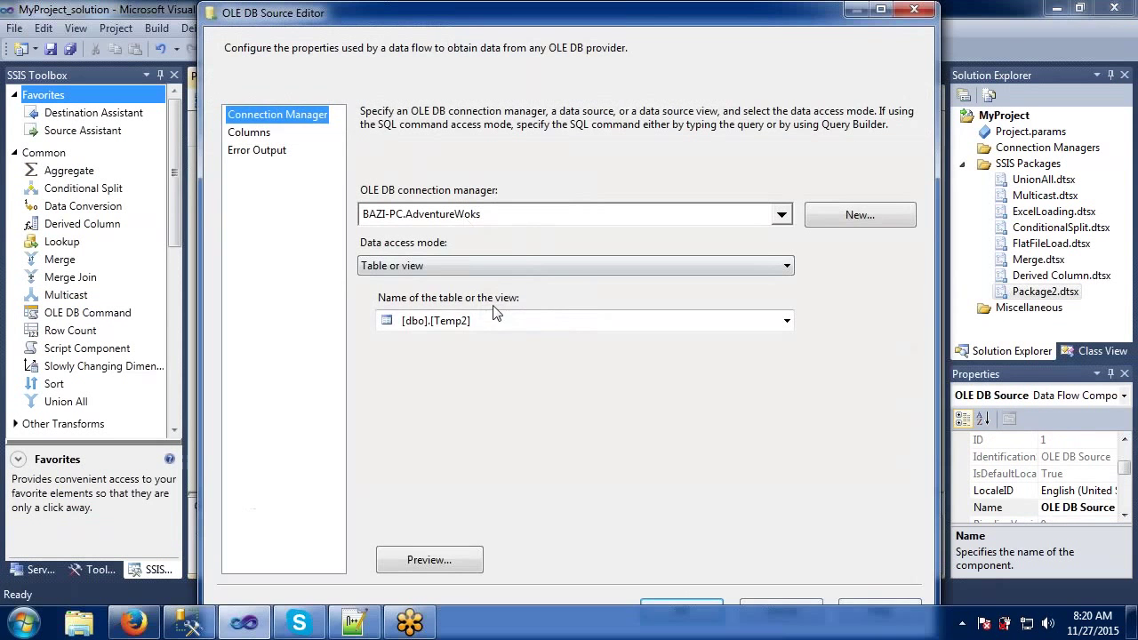
click(540, 326)
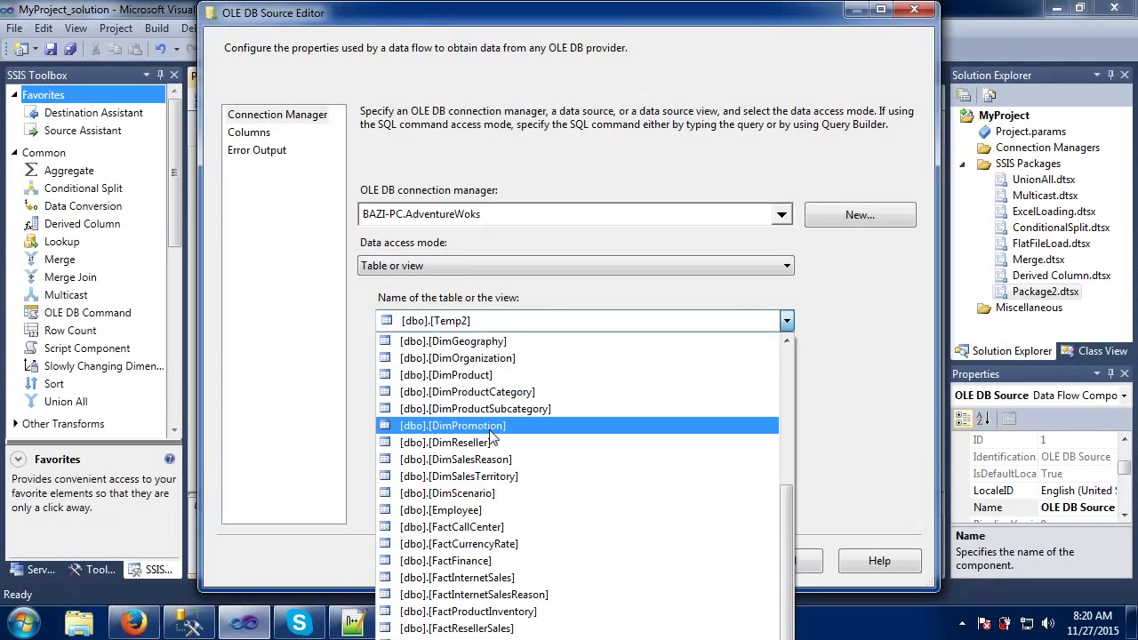
click(471, 509)
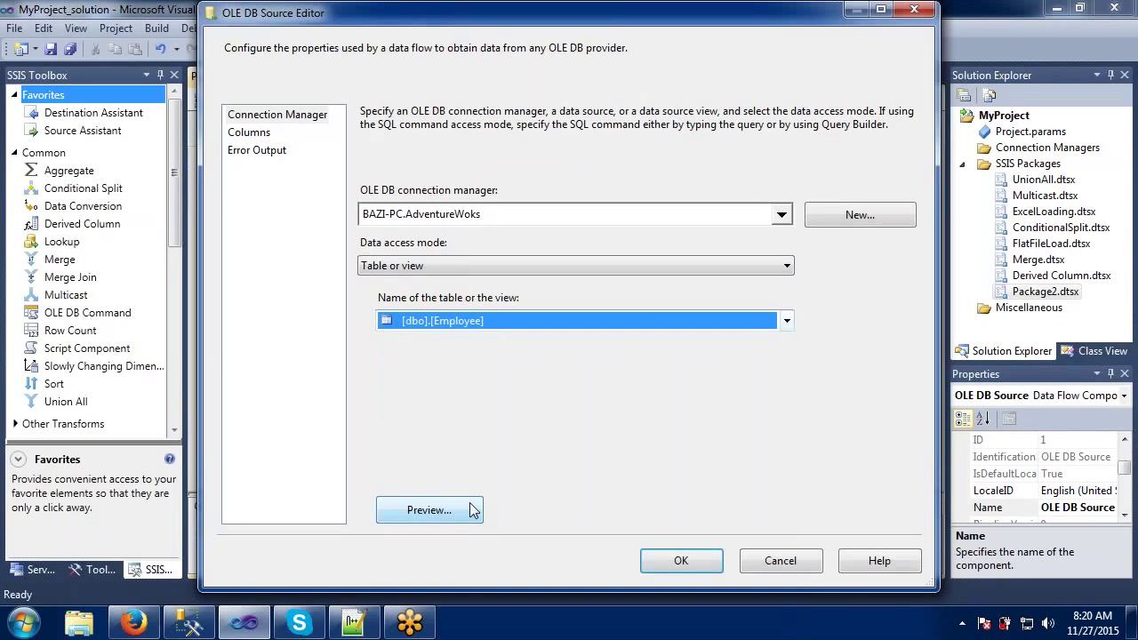
click(265, 134)
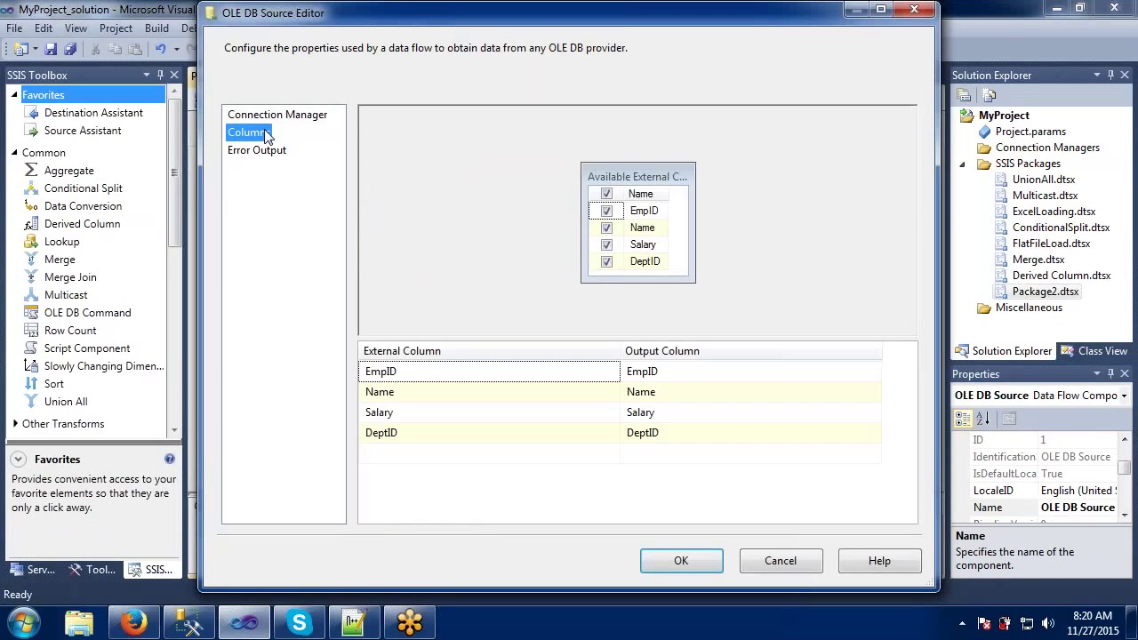
click(666, 563)
click(364, 255)
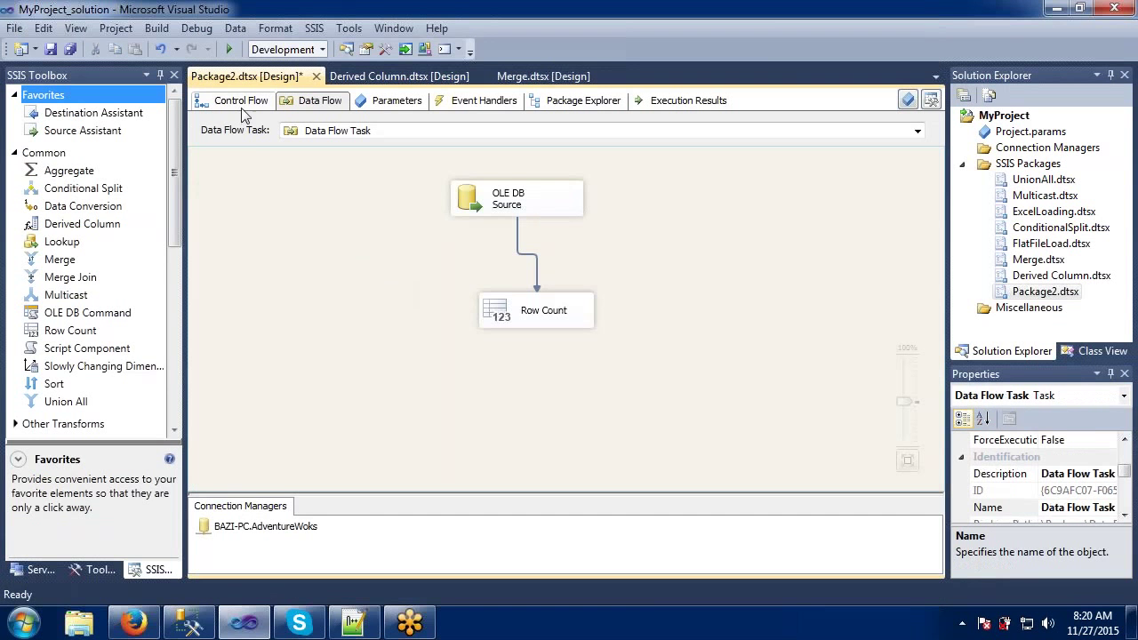
Save the package and run it from the control flow with the Employee source, dismissing the message box and stopping debugging.
click(241, 101)
click(335, 262)
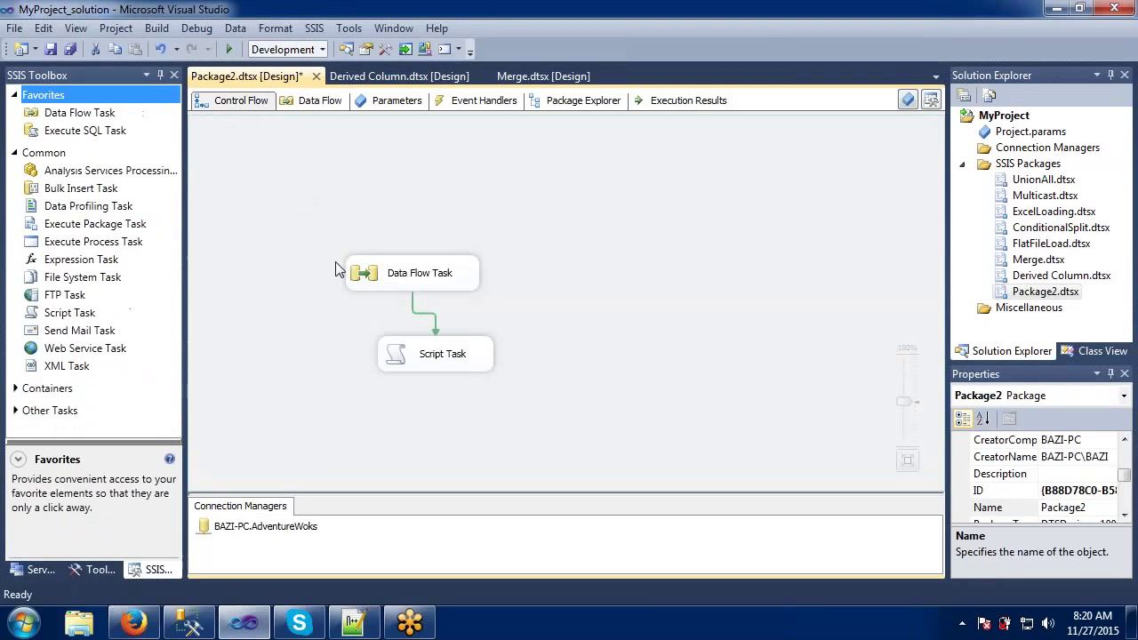
key(ctrl+s)
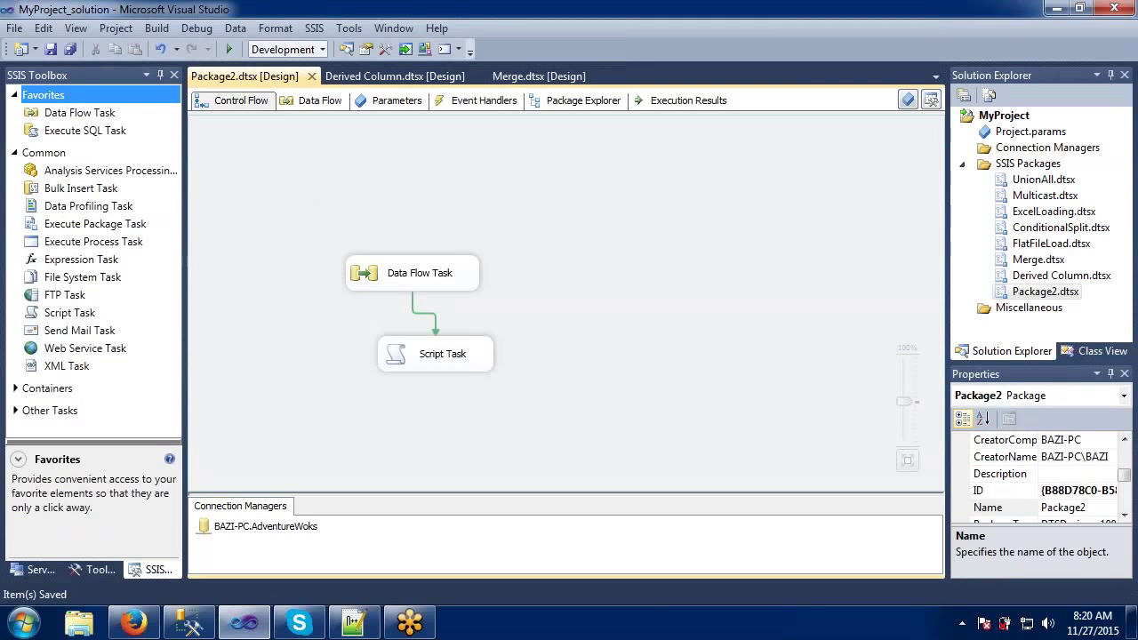
click(228, 48)
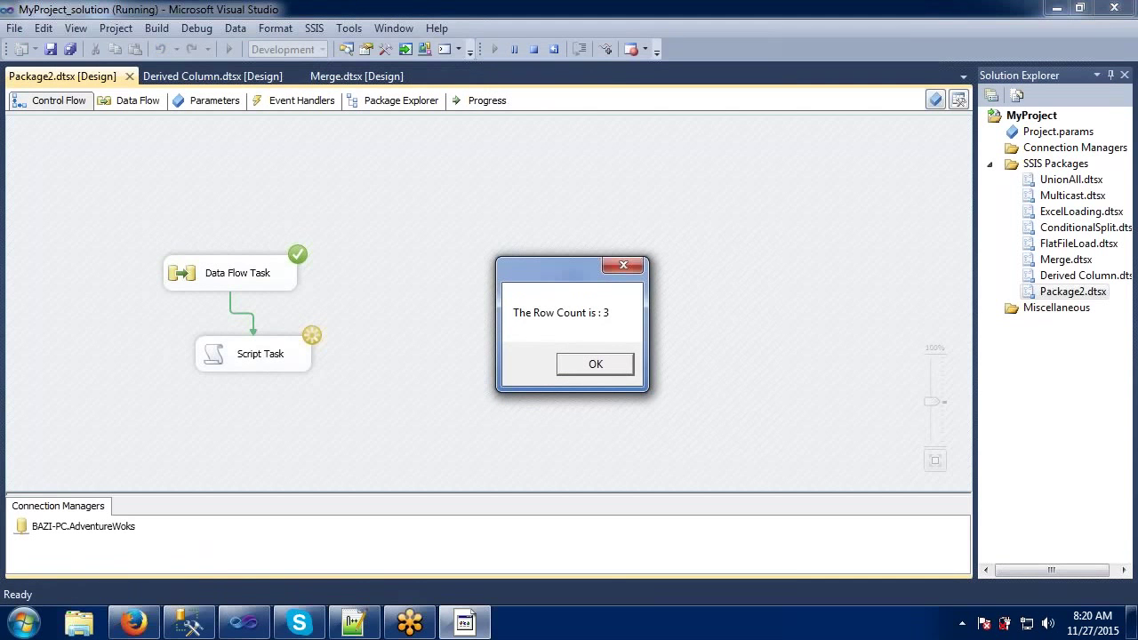
click(569, 367)
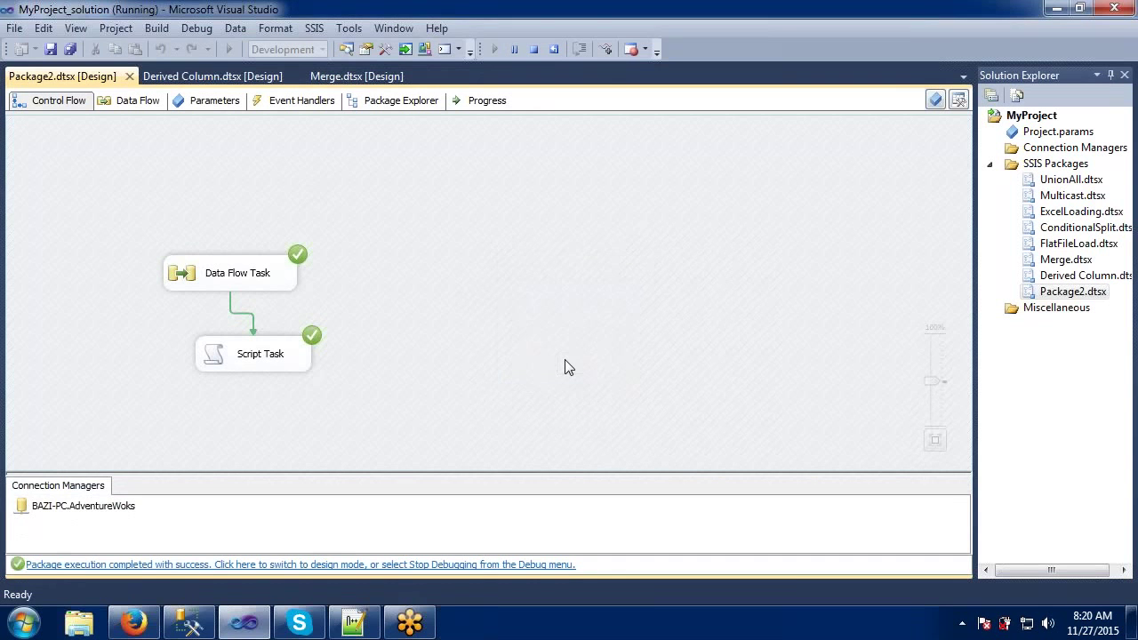
click(534, 50)
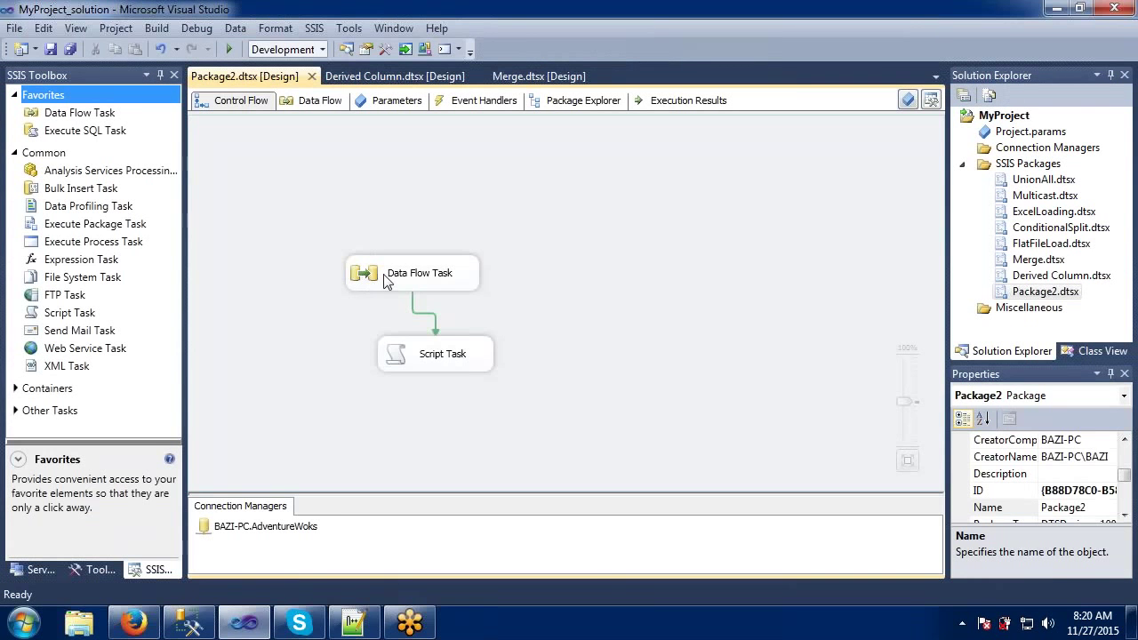
Change the source table of the Data Flow Task's OLE DB Source to [dbo].[DimProduct] and accept the settings.
double_click(387, 281)
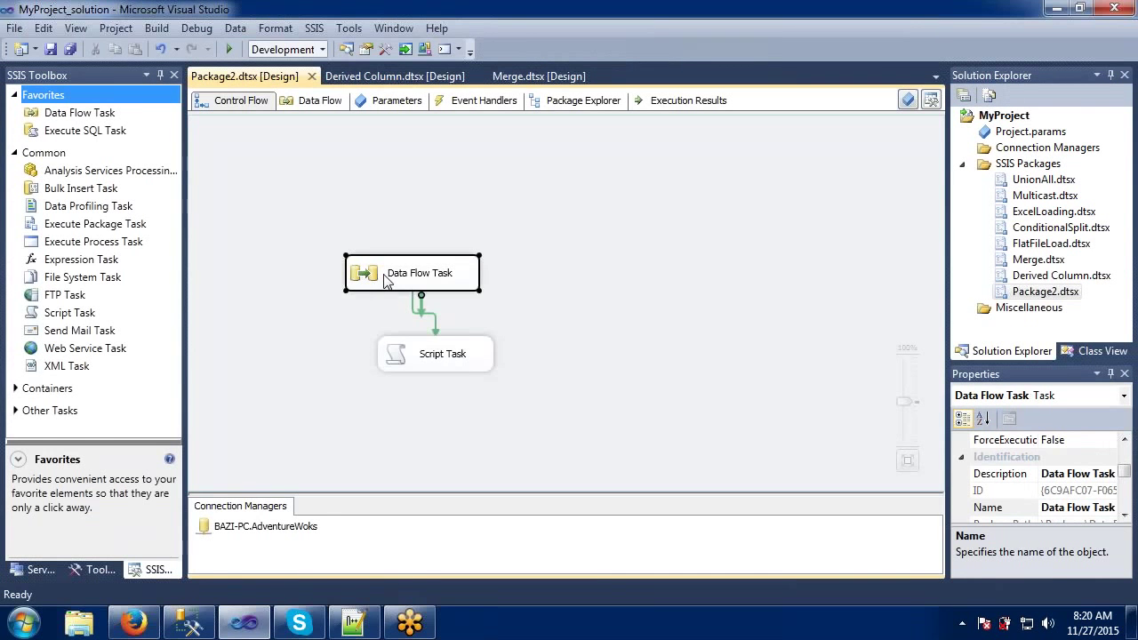
click(482, 208)
double_click(481, 208)
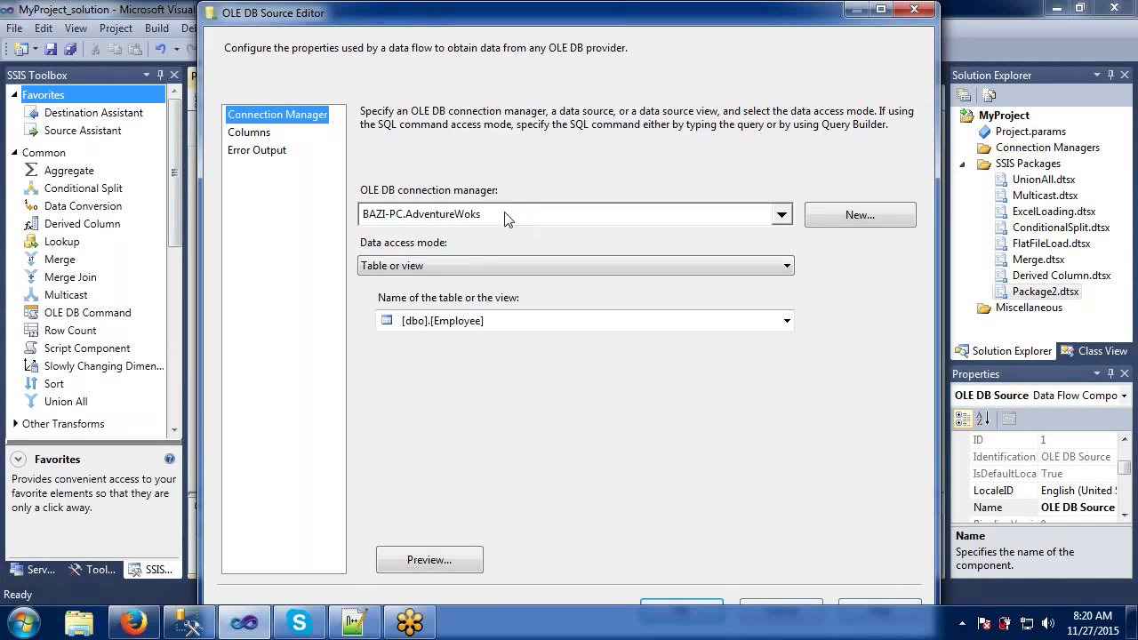
click(503, 321)
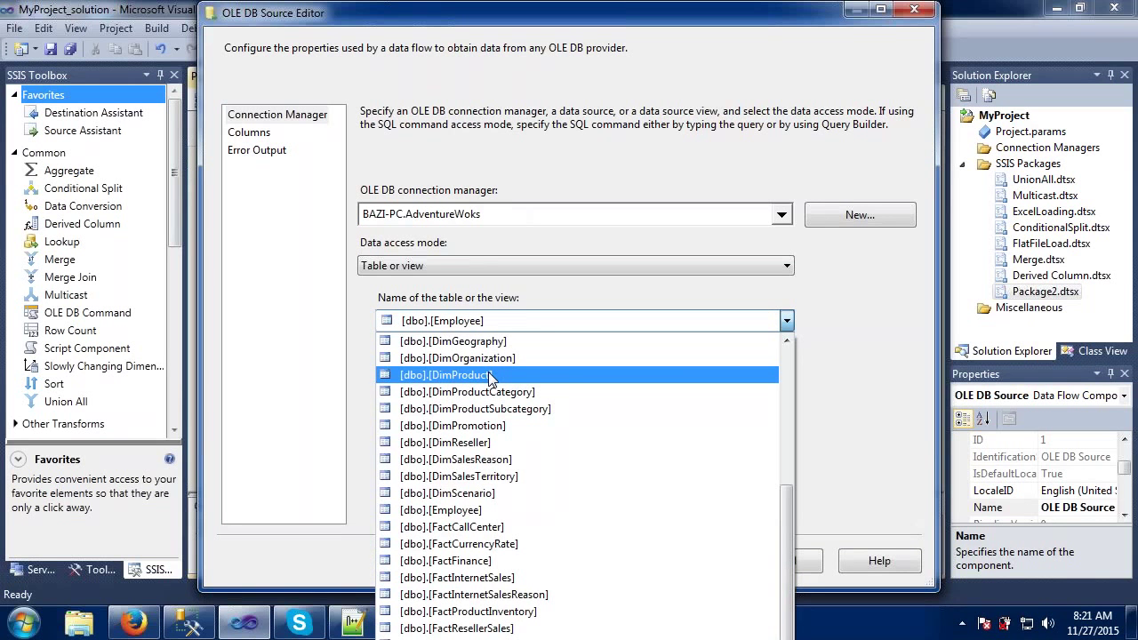
click(481, 426)
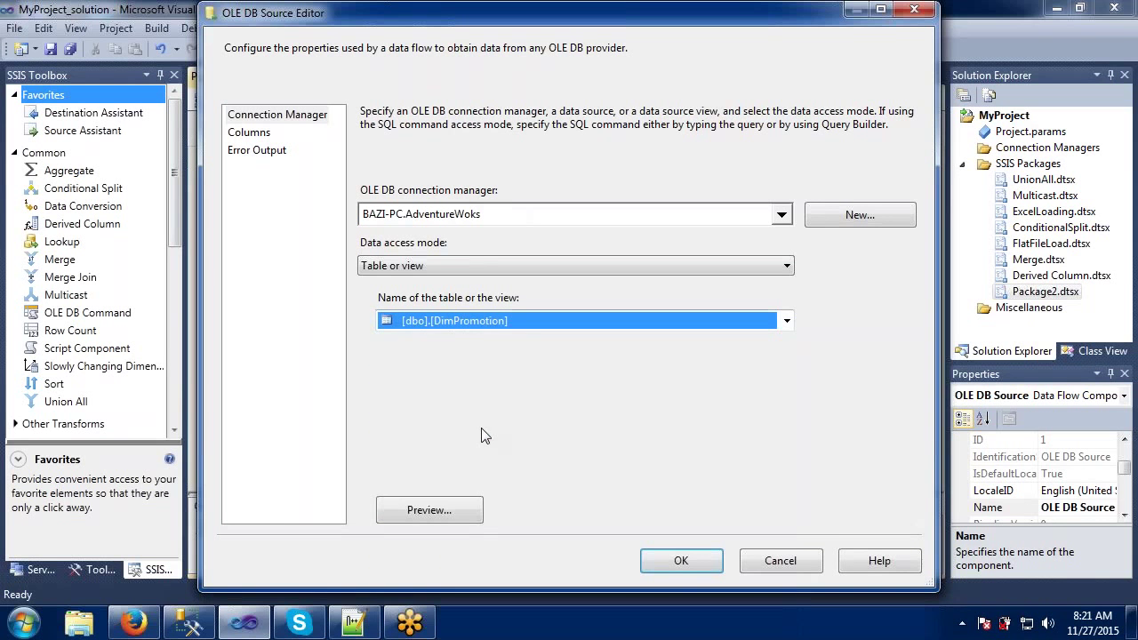
click(497, 321)
click(449, 43)
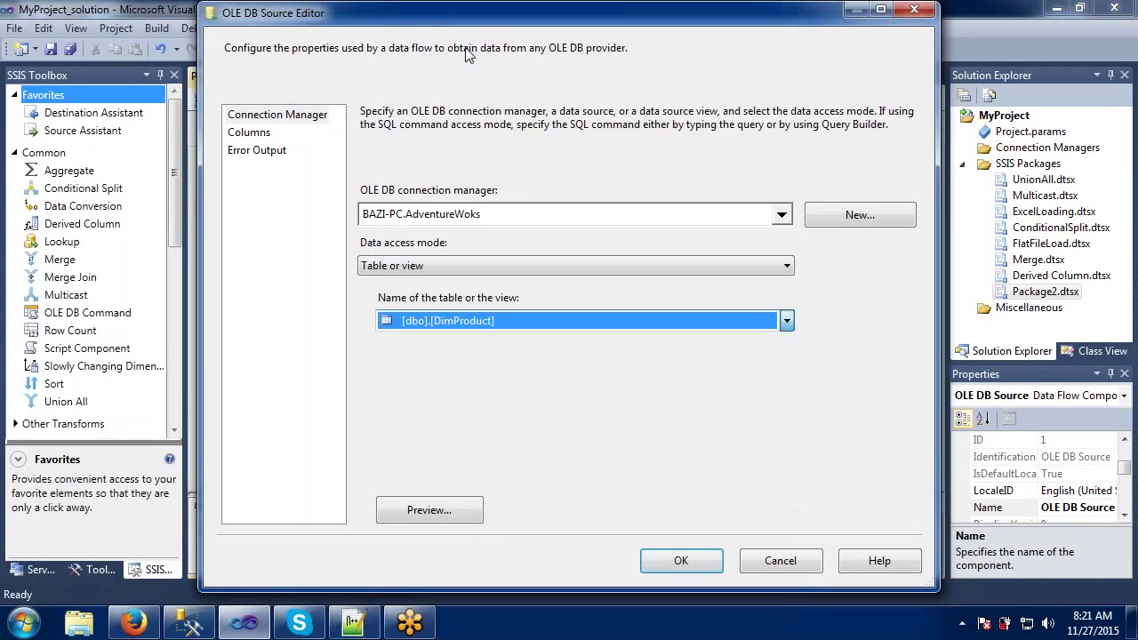
click(670, 558)
click(360, 295)
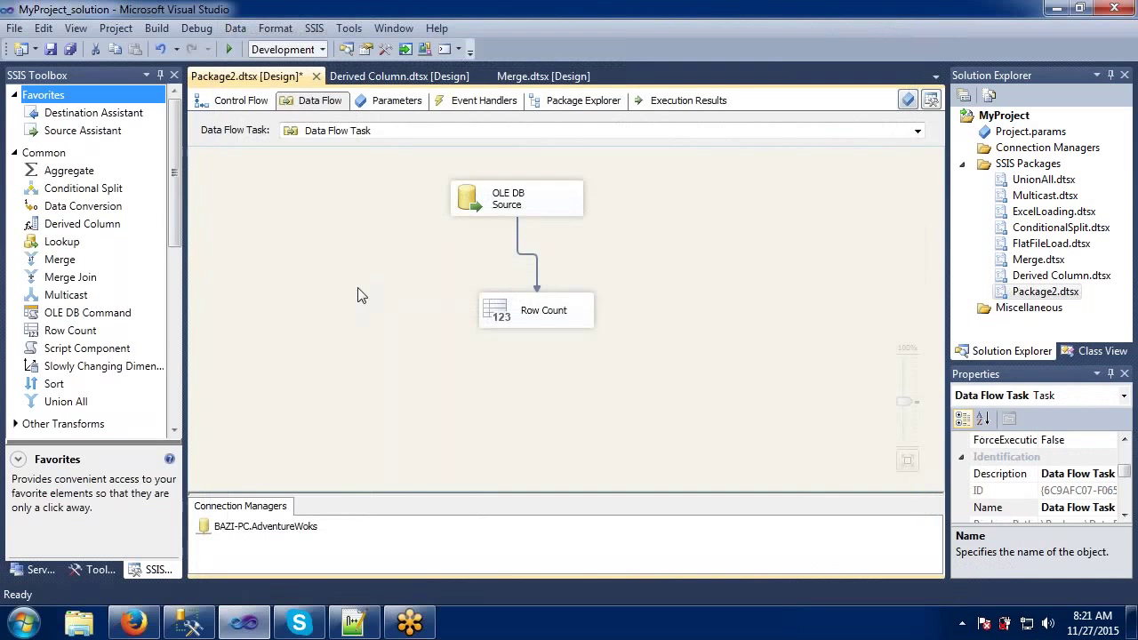
Run the package from the control flow with the DimProduct source and dismiss the row count message box.
click(236, 100)
click(279, 216)
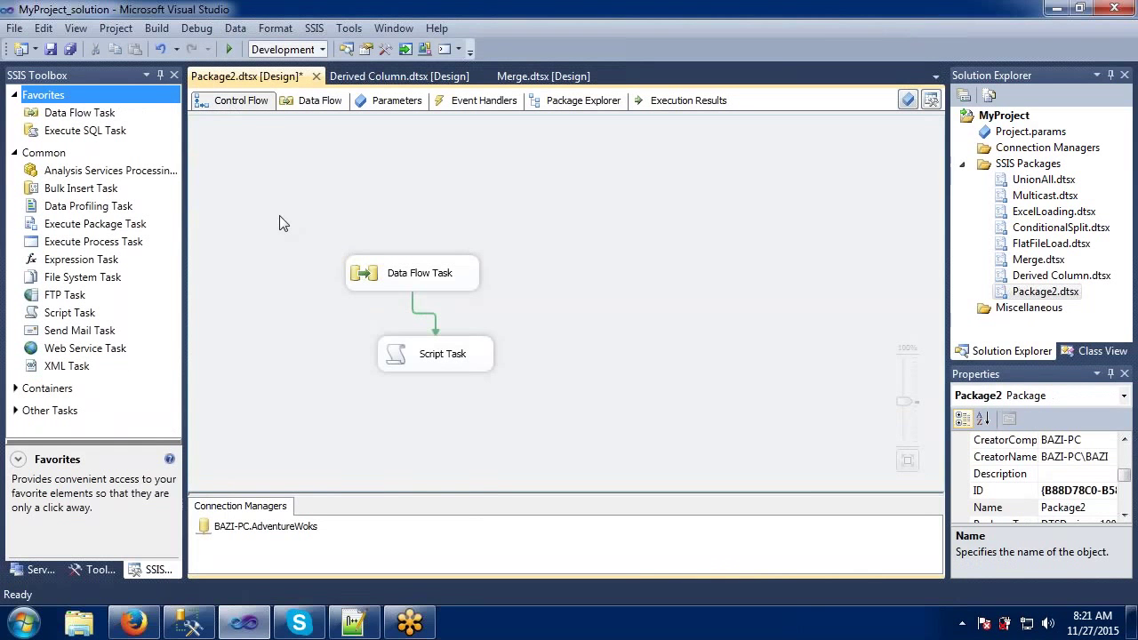
click(230, 49)
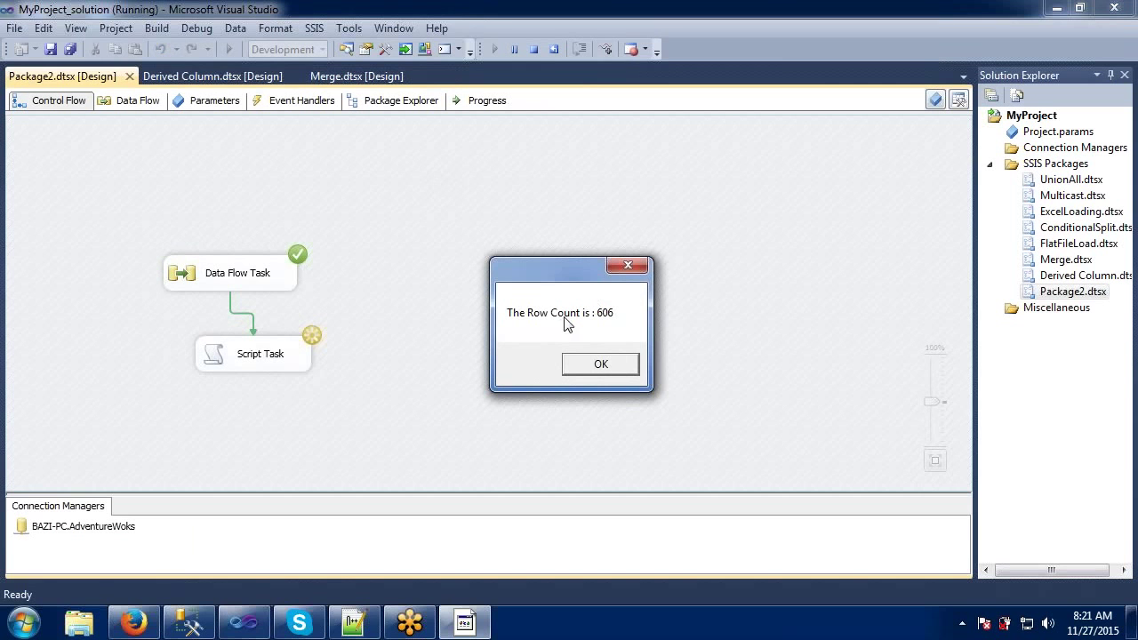
click(596, 365)
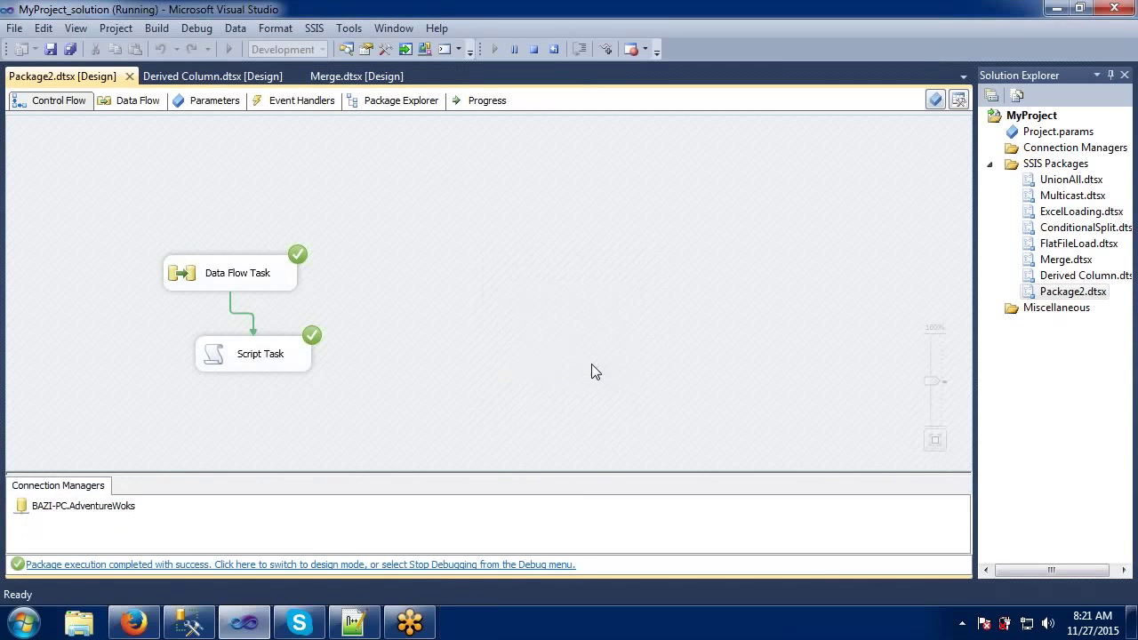
Switch to SQL Server Management Studio, change the count query's table to DimProduct, and execute select count(*) from DimProduct.
click(189, 622)
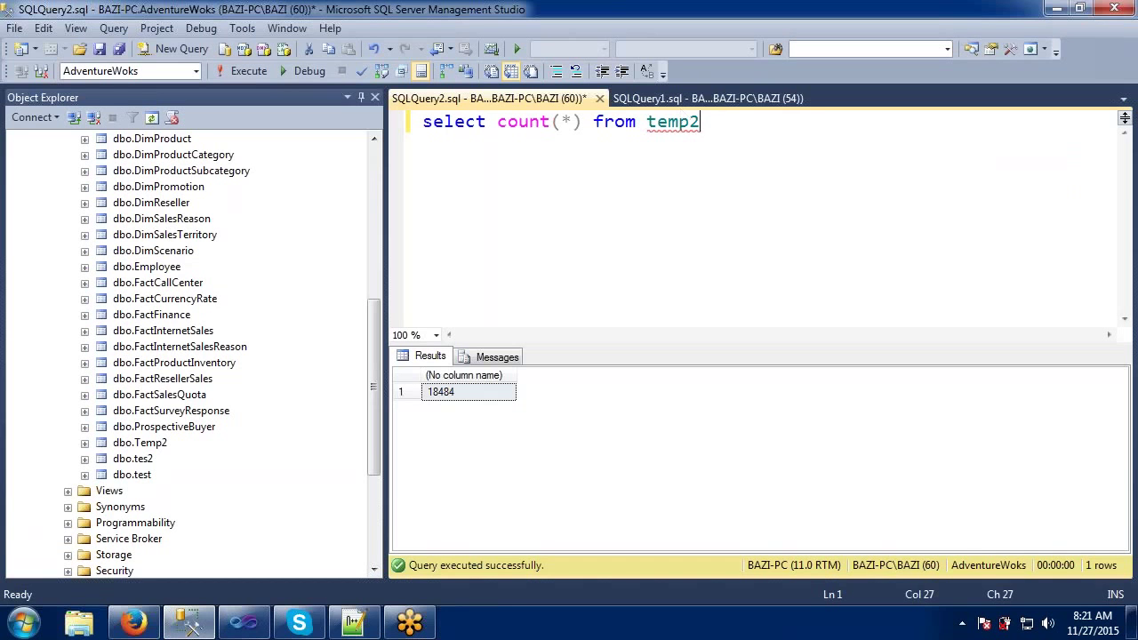
key(BackSpace)
key(BackSpace)
key(BackSpace)
key(BackSpace)
key(BackSpace)
text(dim)
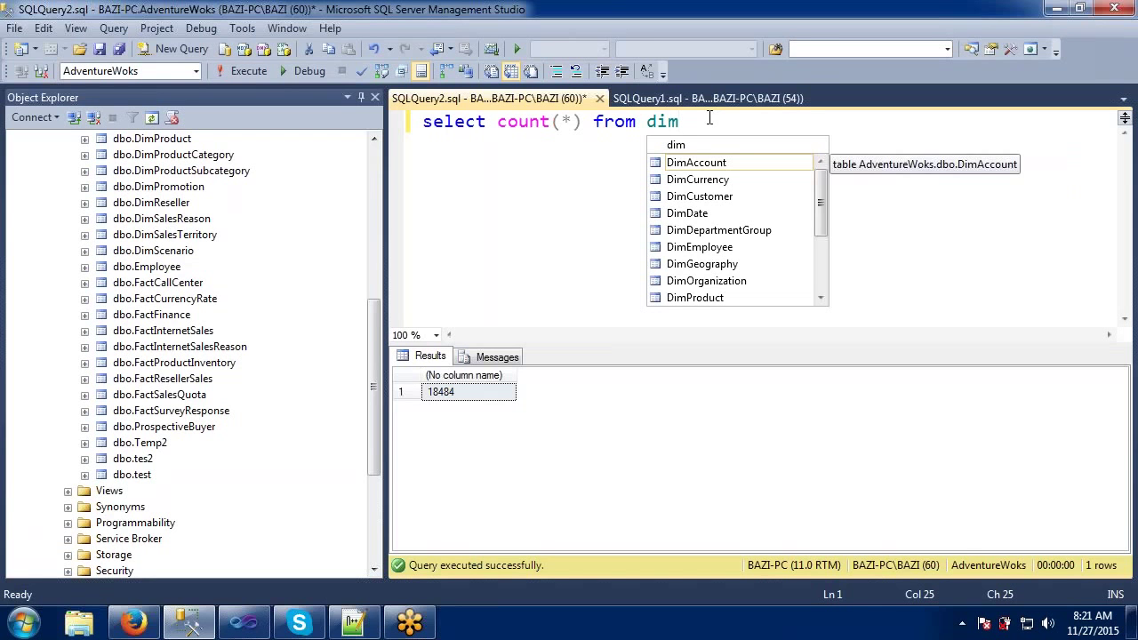
text(pr)
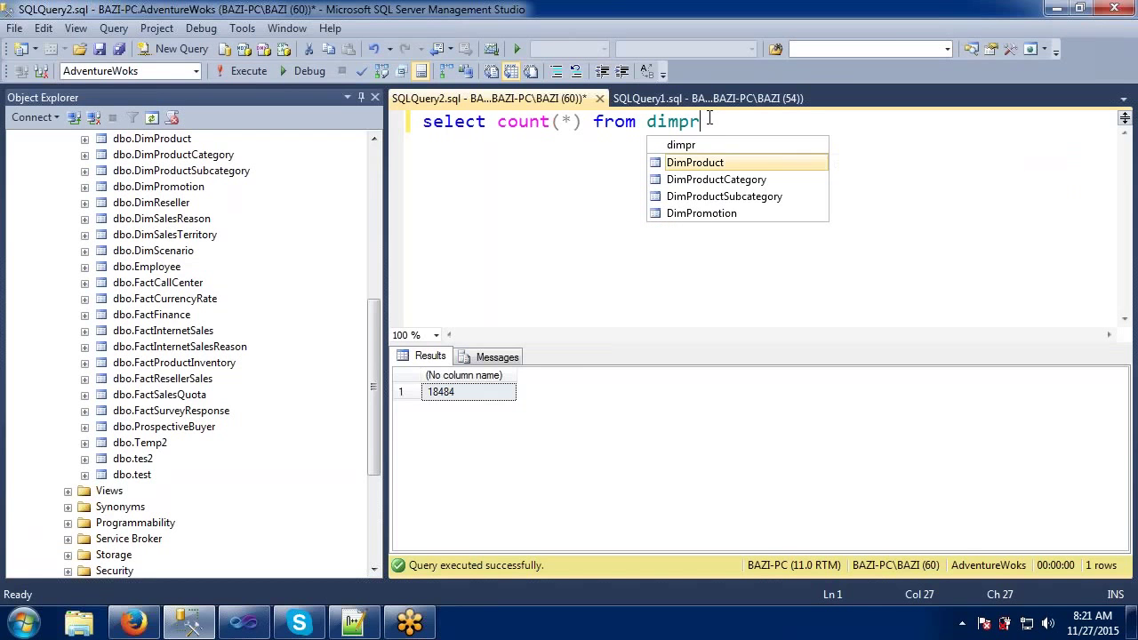
key(Tab)
key(F5)
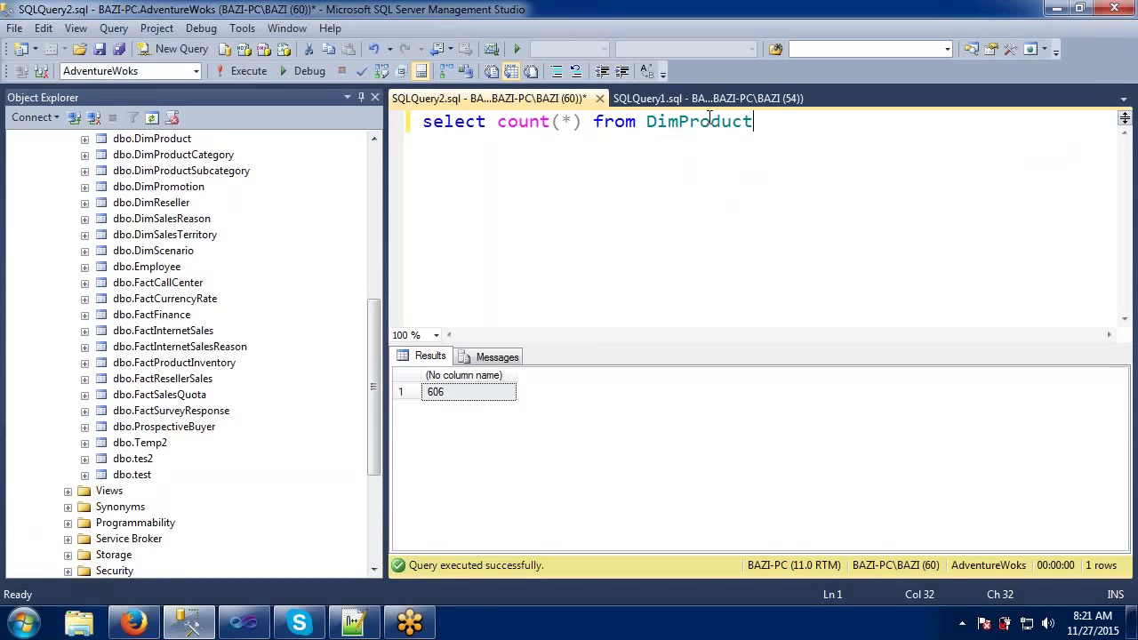
click(459, 399)
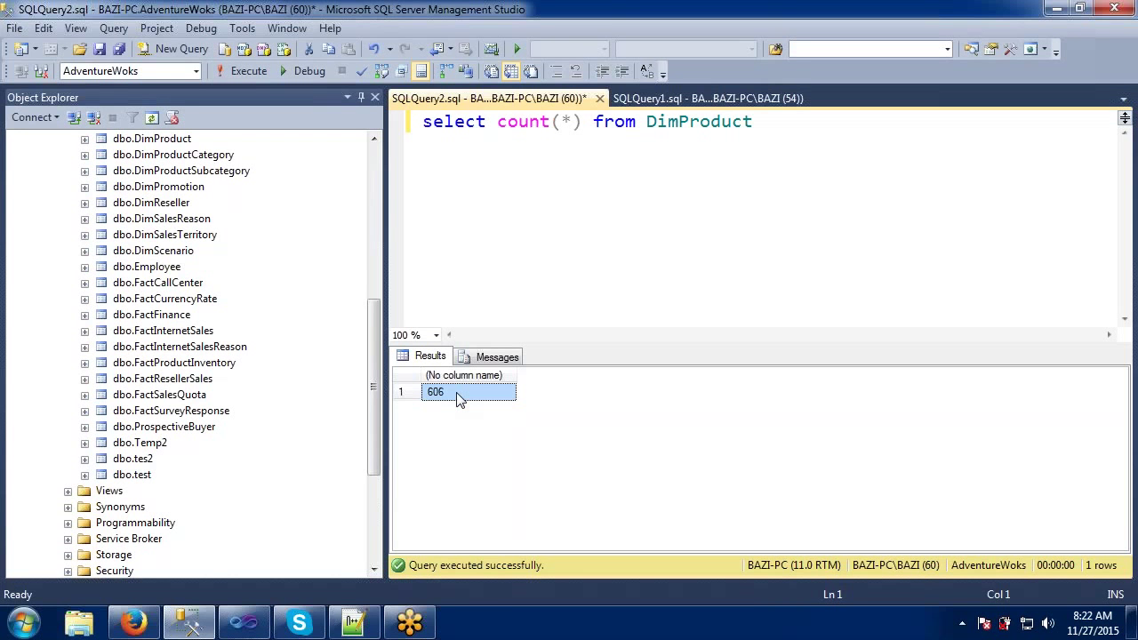
click(633, 160)
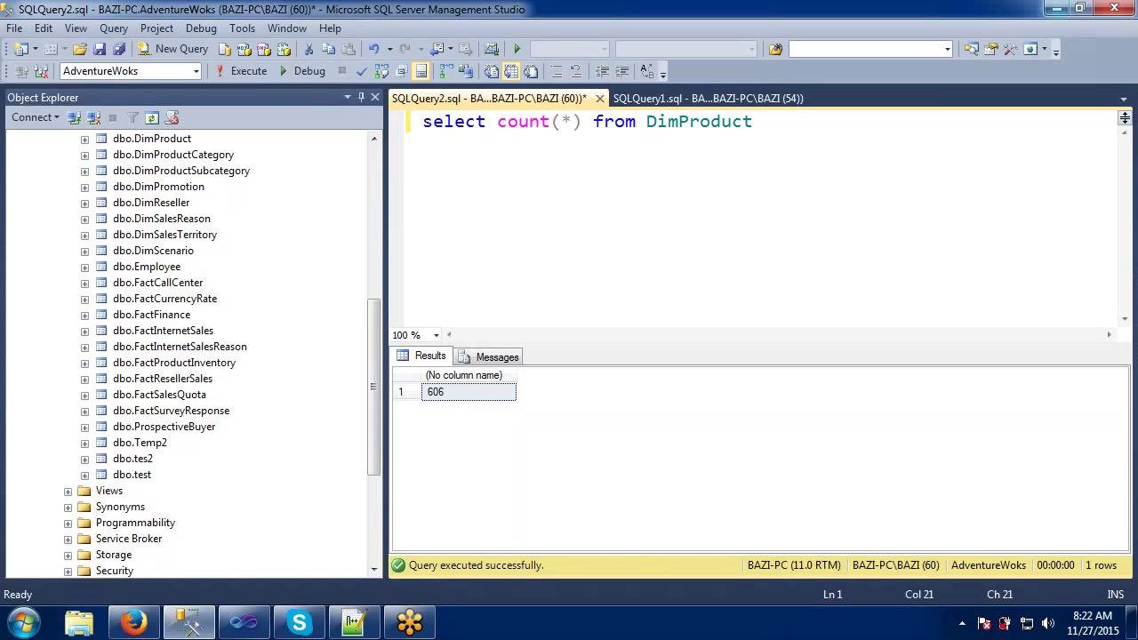
Return to the running Package2.dtsx in Visual Studio and stop debugging.
click(1053, 11)
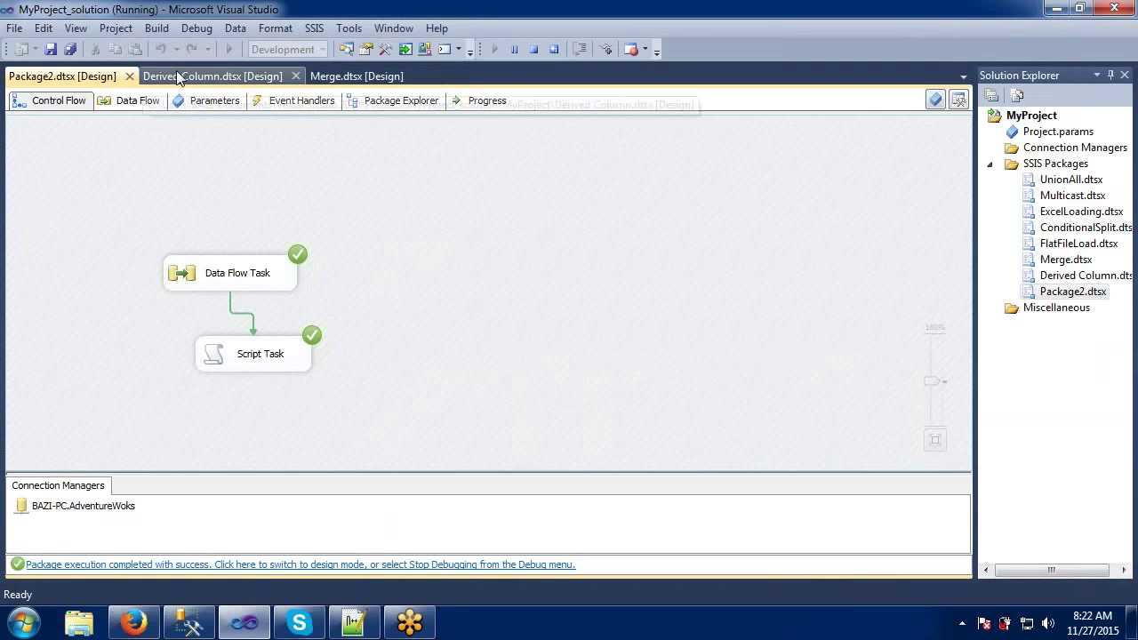
click(533, 50)
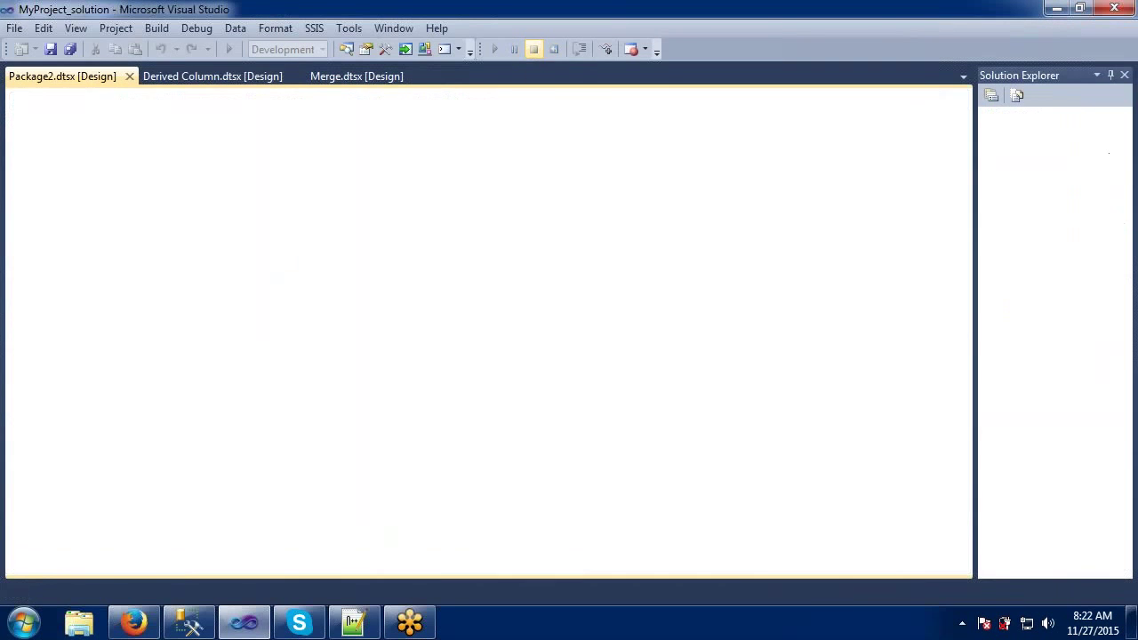